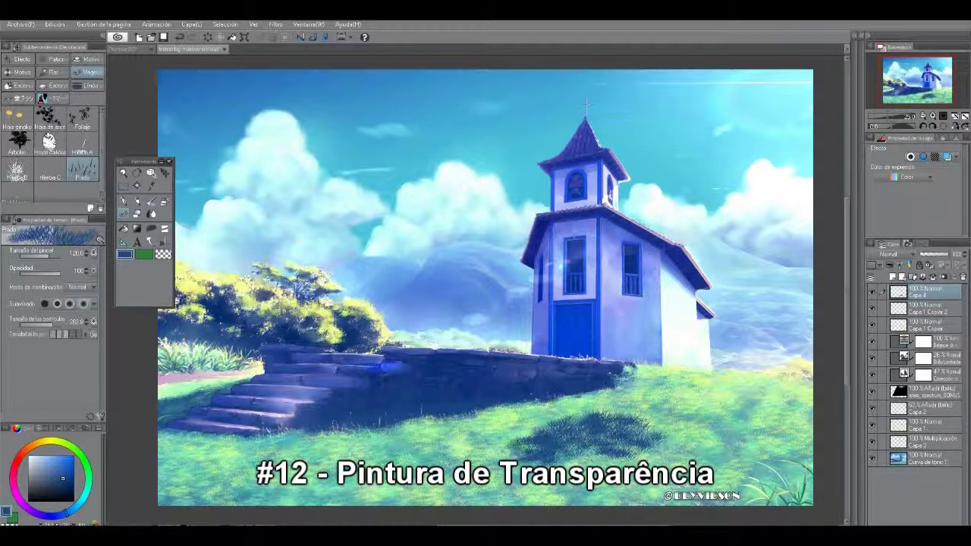
Paint the dark blue grass shadow on the hillside in Capa 4 with the Prado brush, reworking it with the transparent colour.
drag(575, 459, 645, 461)
key(c)
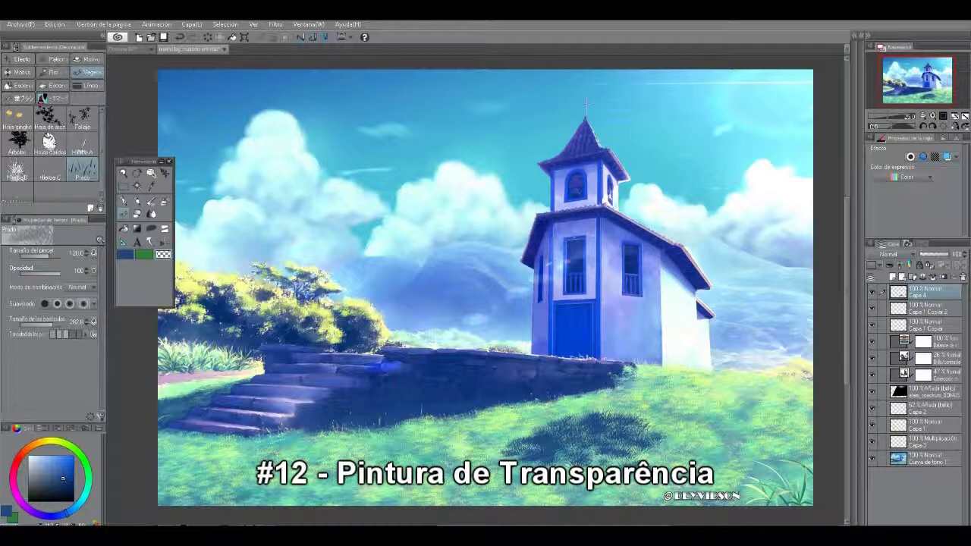
key(alt+space)
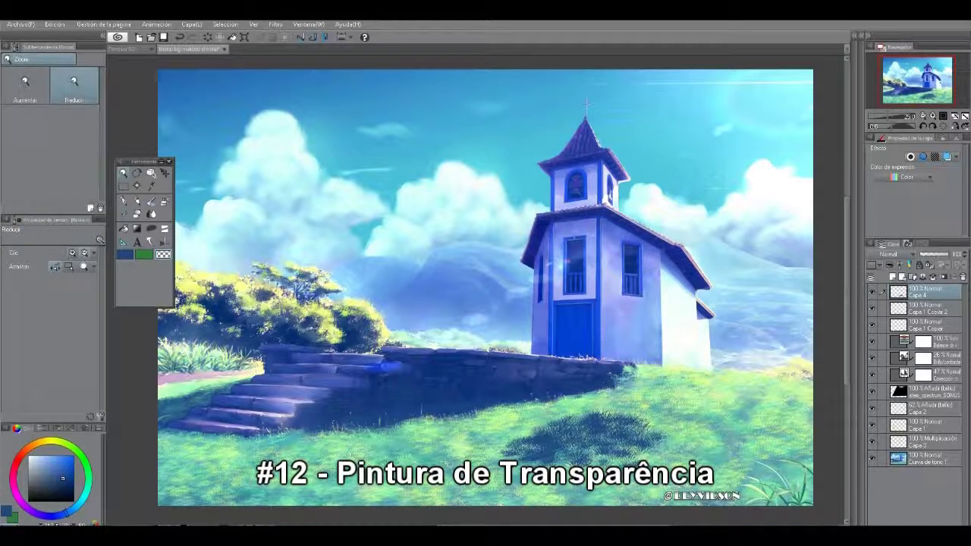
drag(637, 459, 664, 460)
key(ctrl+plus)
key(ctrl+plus)
key(b)
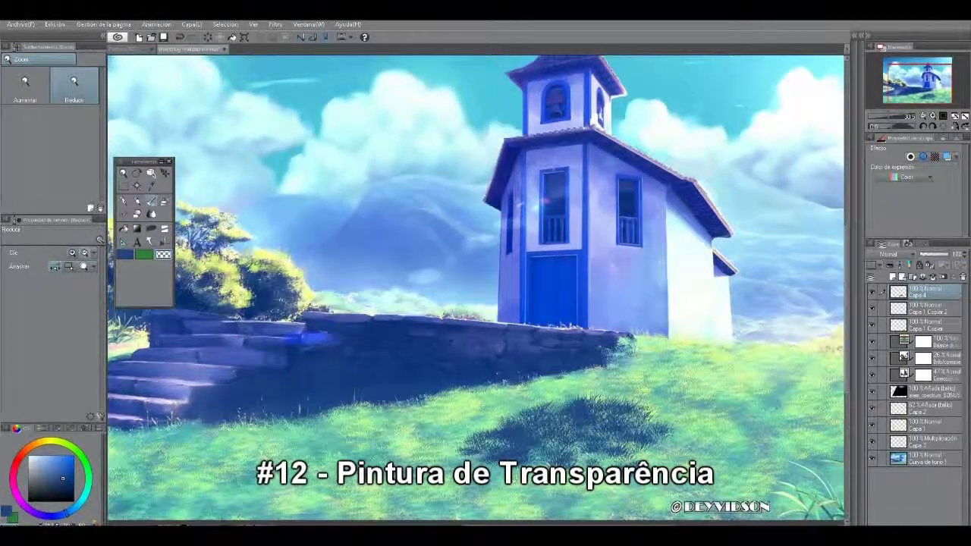
key(ctrl+plus)
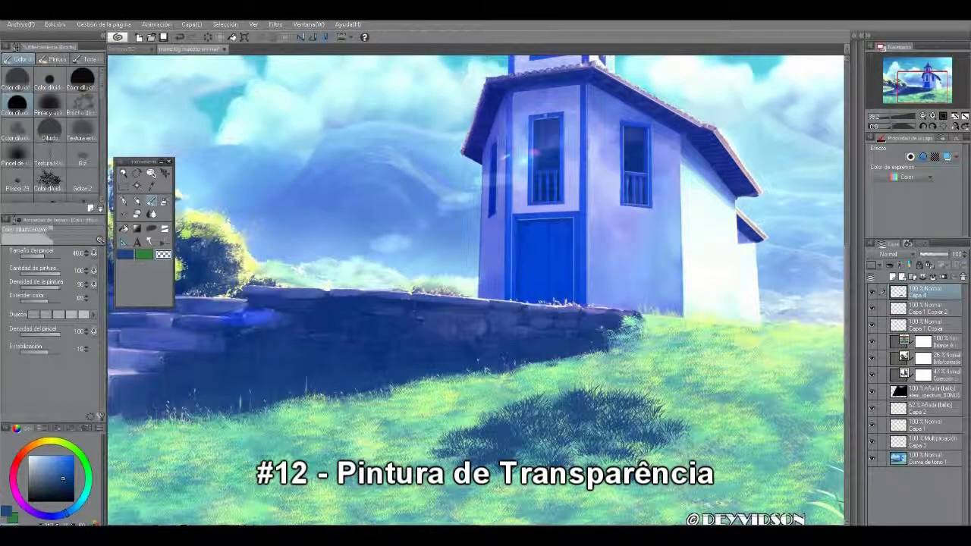
key(b)
key(b)
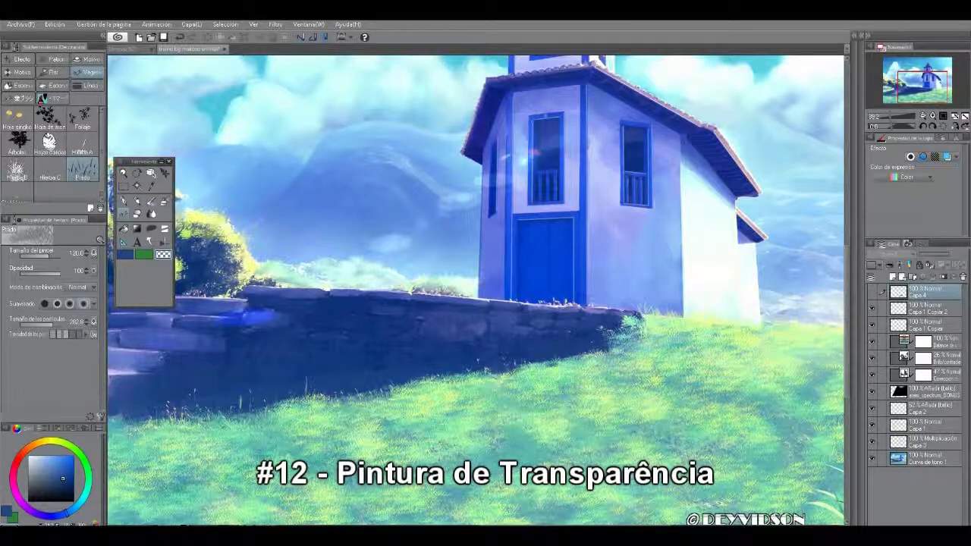
Return to the Prado decoration brush and swap the main and secondary drawing colours.
key(alt+space)
click(659, 425)
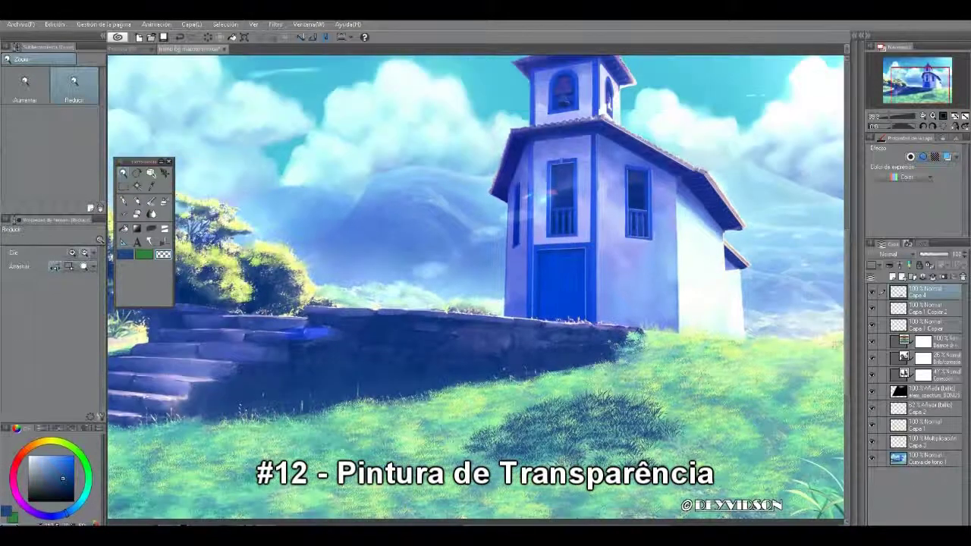
click(658, 424)
drag(616, 438, 667, 438)
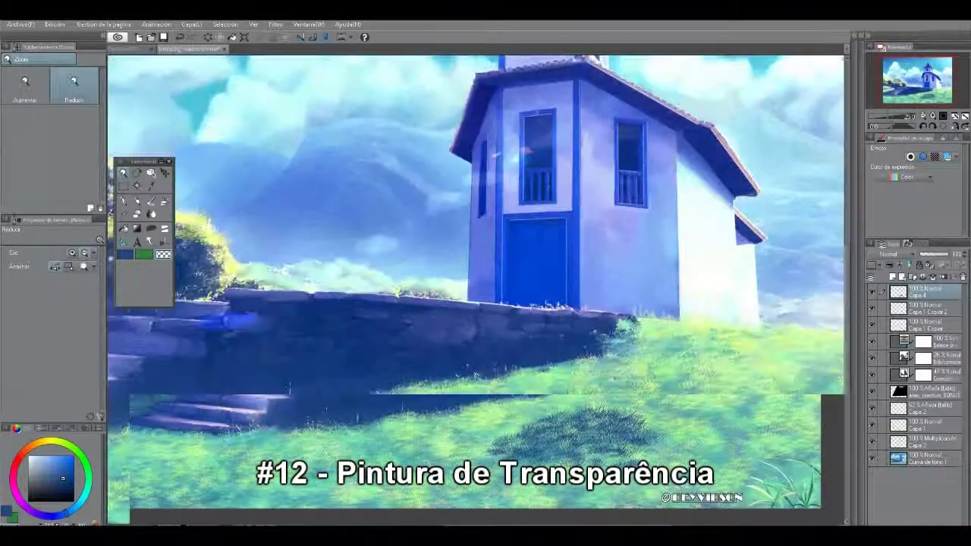
key(b)
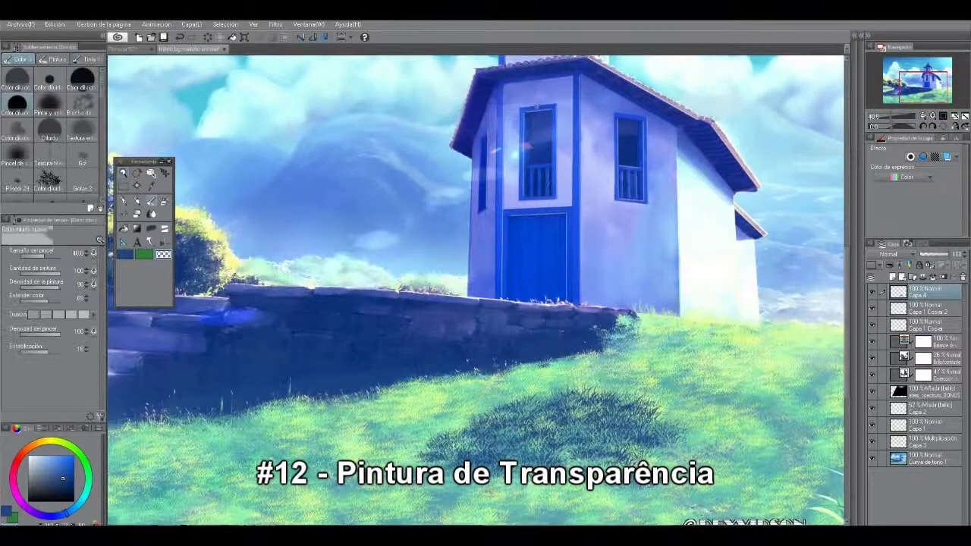
key(b)
key(b)
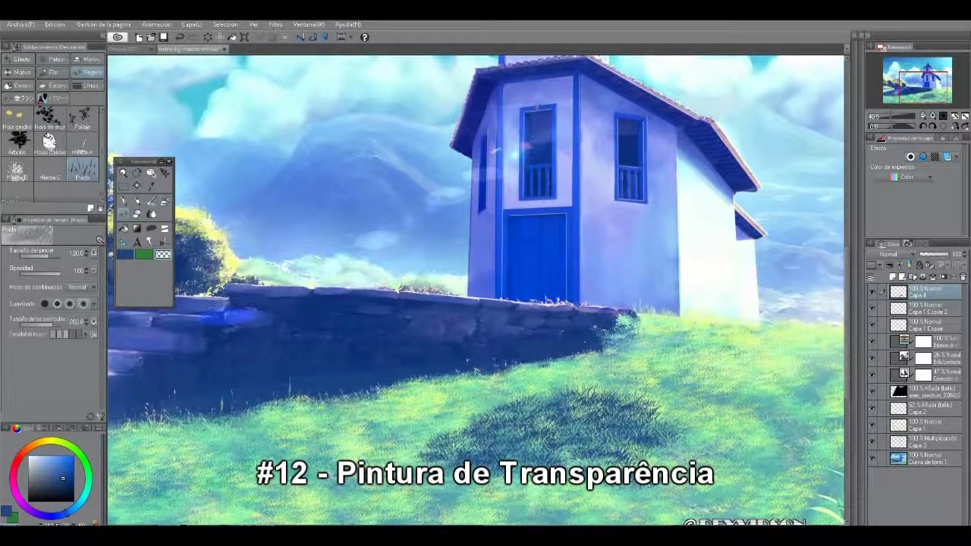
key(x)
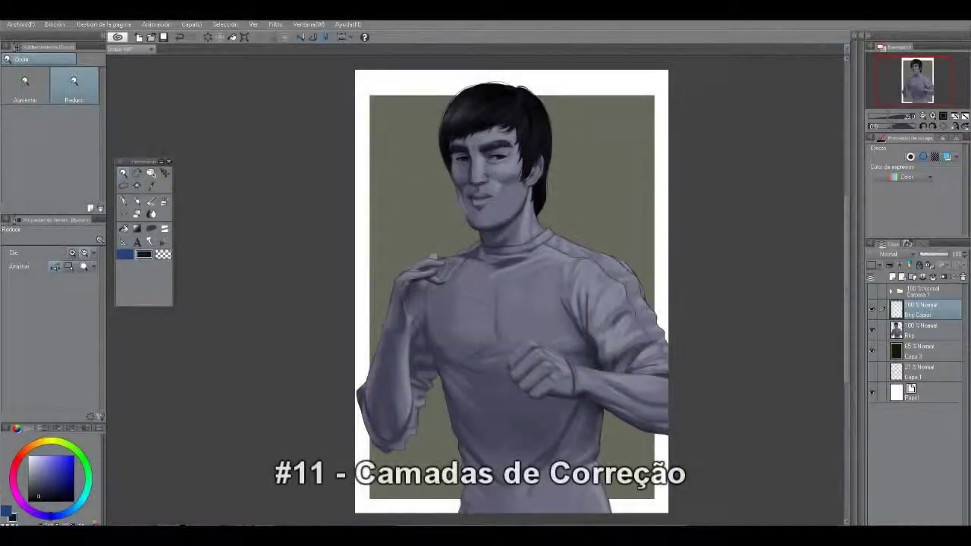
Add a brightness/contrast correction layer above Bkp Copiar, with brightness 14 and contrast 20.
right_click(923, 309)
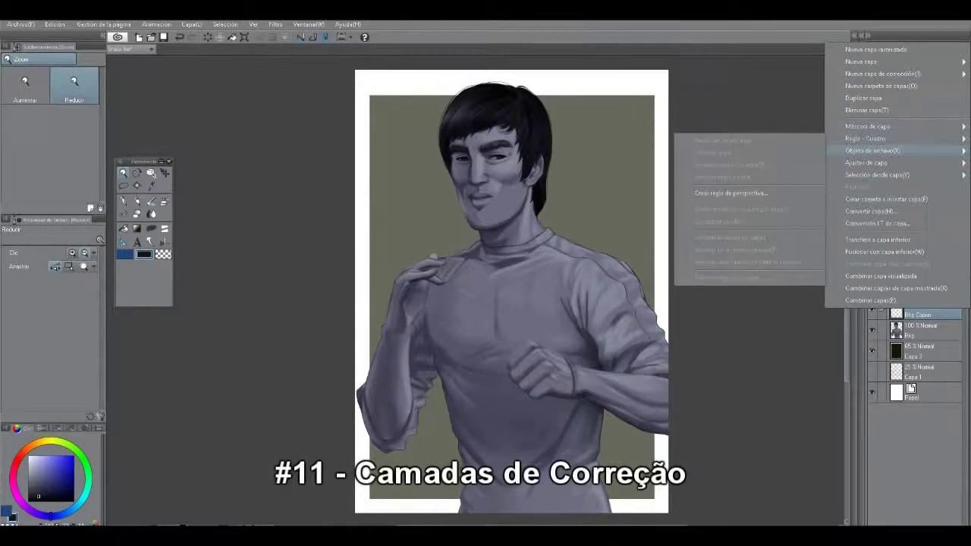
mouse_move(873, 151)
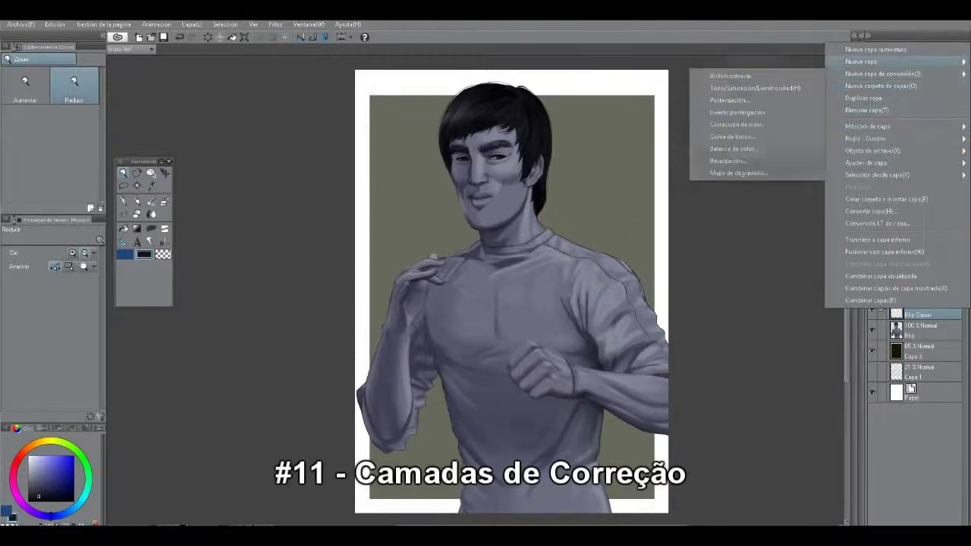
mouse_move(880, 74)
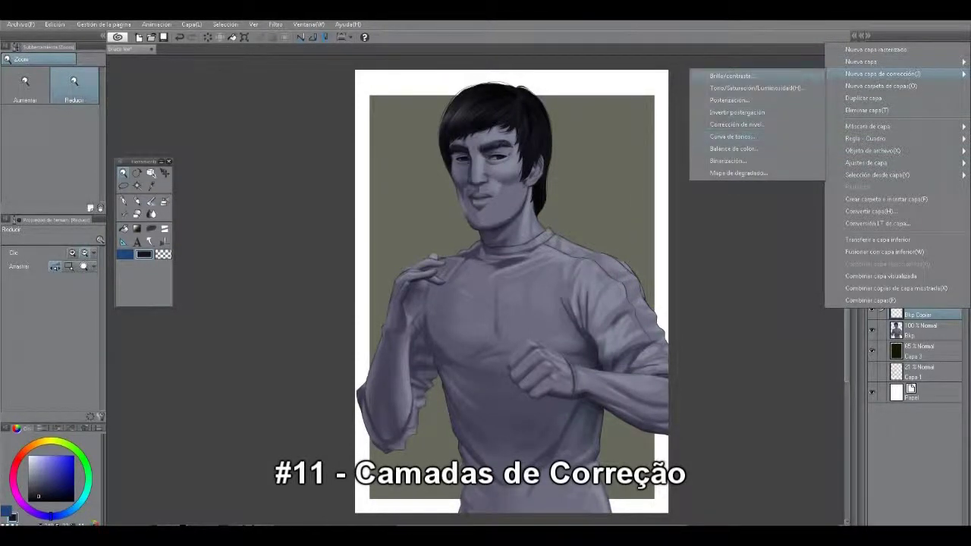
click(751, 75)
drag(109, 272, 238, 226)
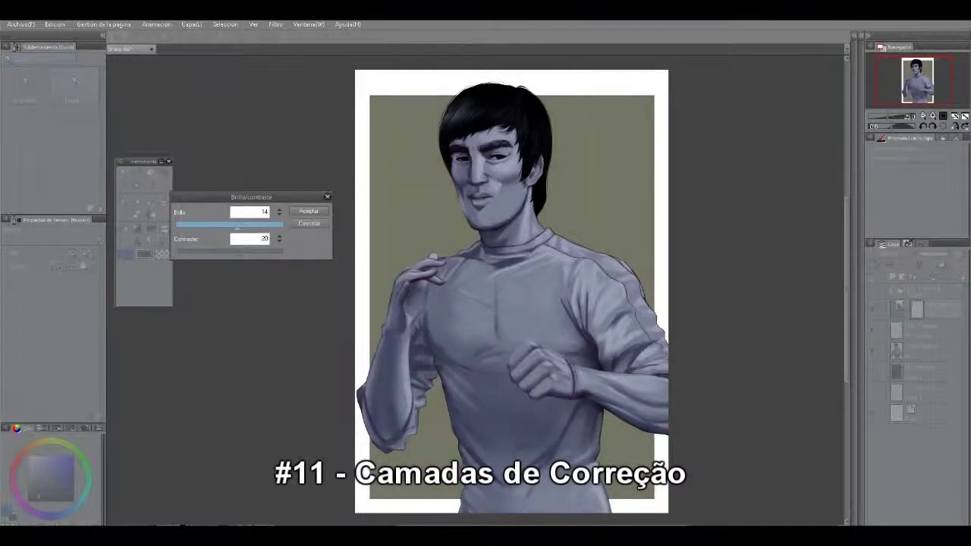
Set the correction layer's brightness to 10 and accept the settings.
key(Tab)
key(Left)
key(Left)
key(Left)
key(Left)
key(Left)
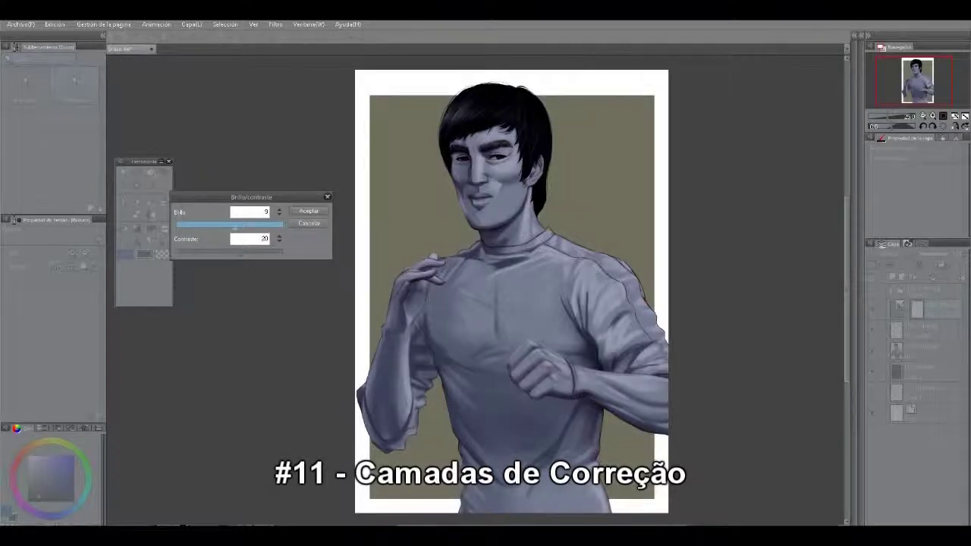
key(Left)
key(Left)
key(Left)
key(Left)
key(Left)
key(Left)
key(Left)
key(Left)
key(Left)
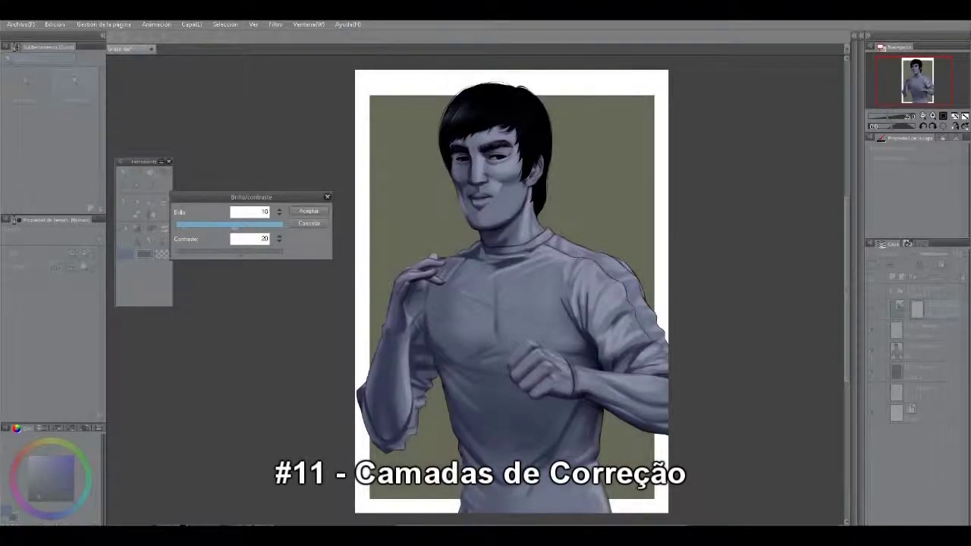
key(Return)
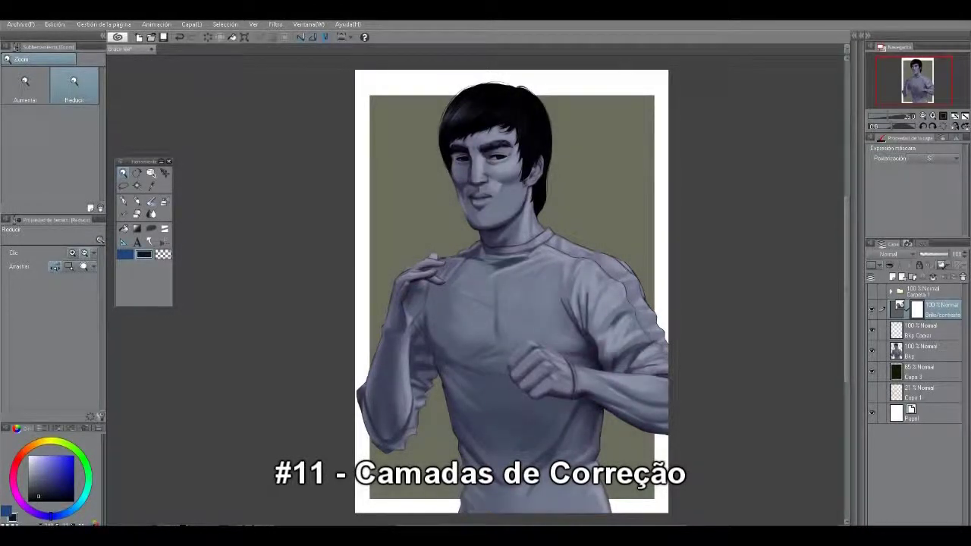
Delete the Bkp Copiar layer and clip the brightness/contrast layer to the Bkp layer below.
click(931, 331)
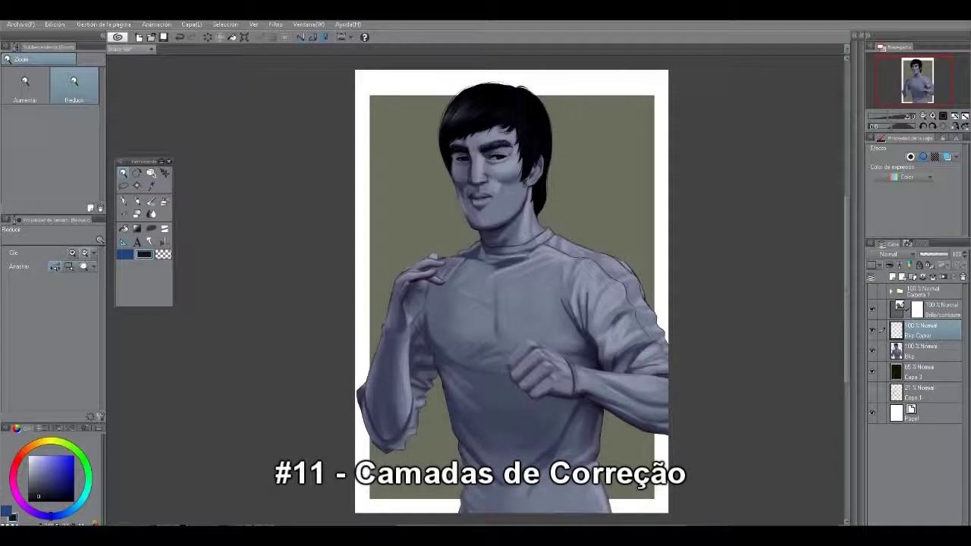
click(963, 277)
click(889, 265)
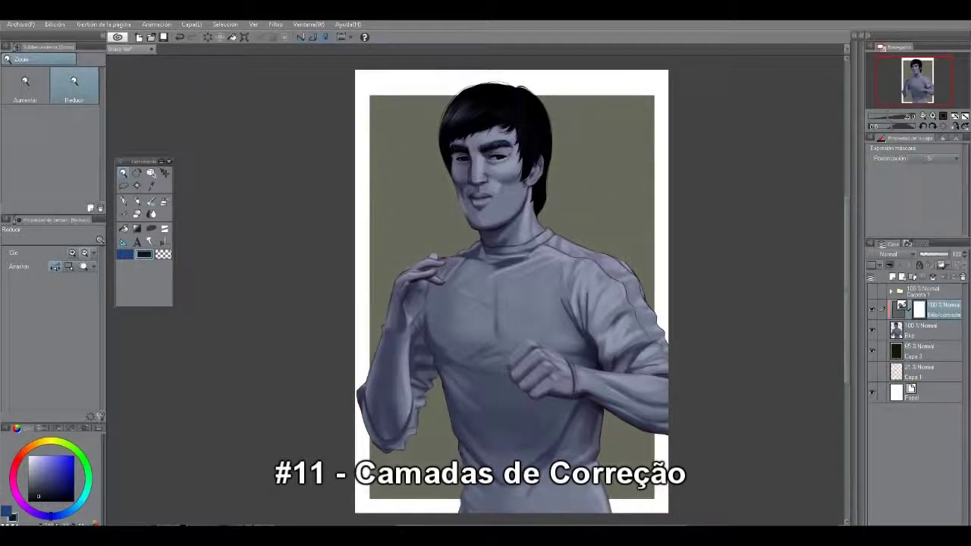
right_click(939, 303)
mouse_move(883, 66)
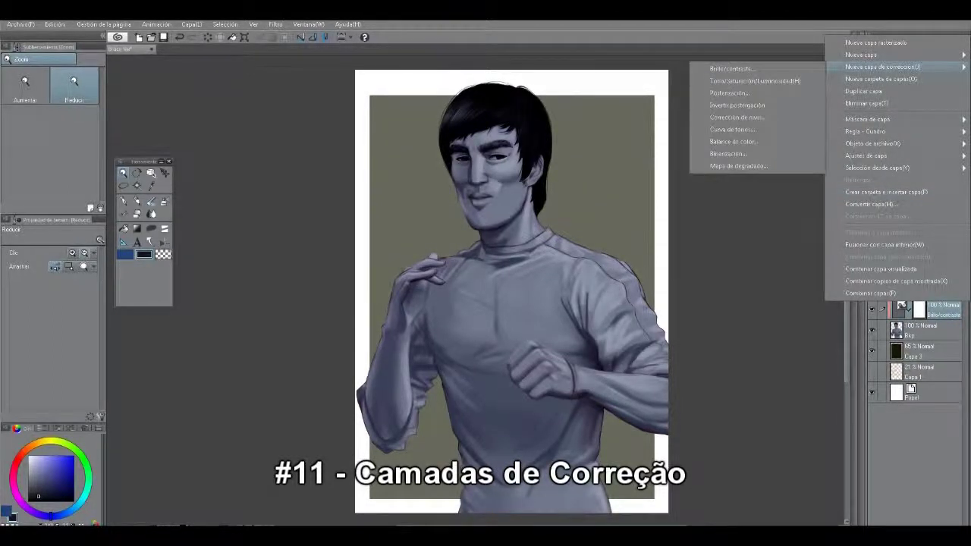
click(745, 183)
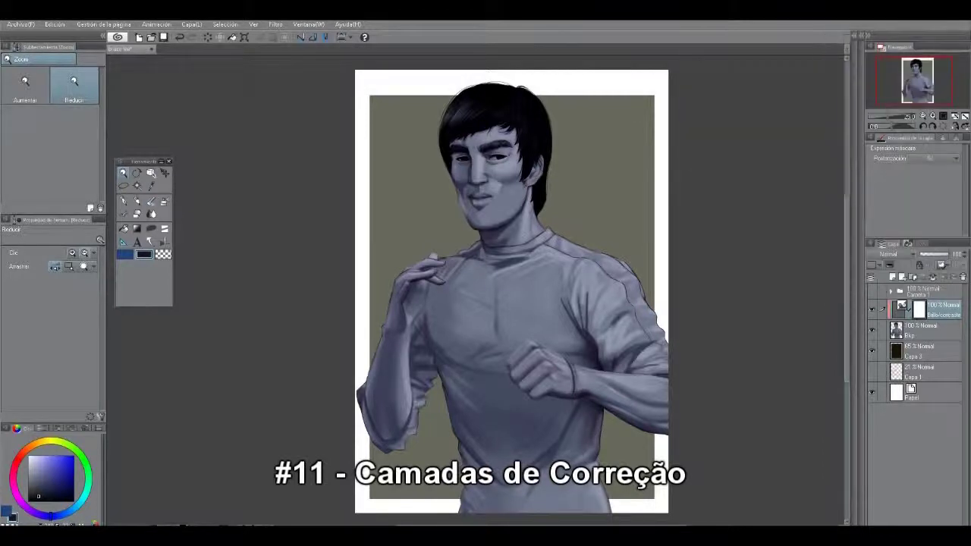
drag(273, 173, 186, 144)
click(139, 211)
click(121, 222)
click(139, 211)
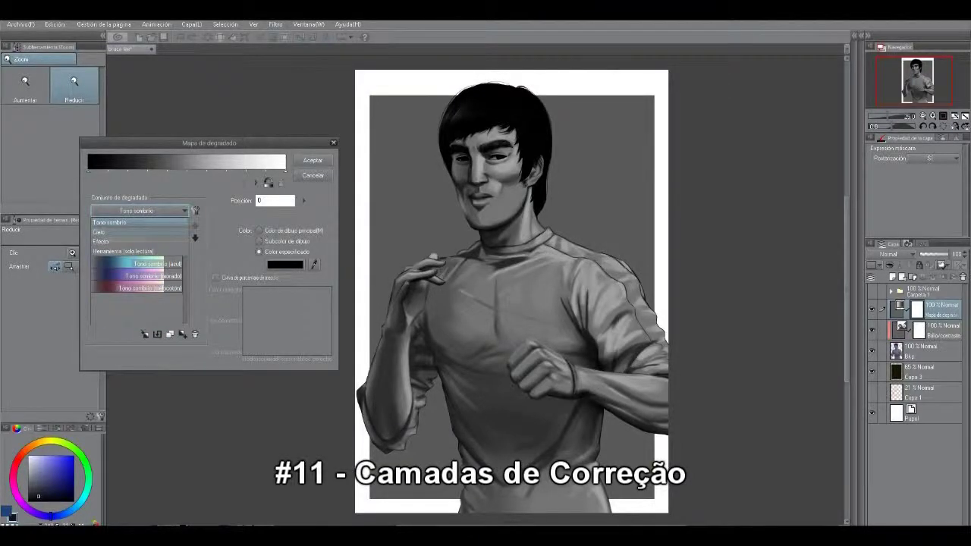
click(101, 242)
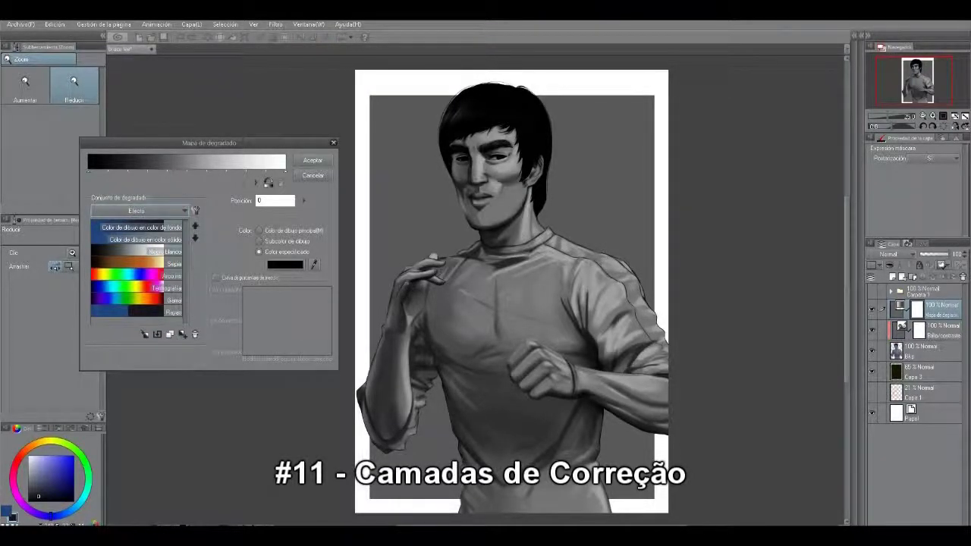
double_click(136, 263)
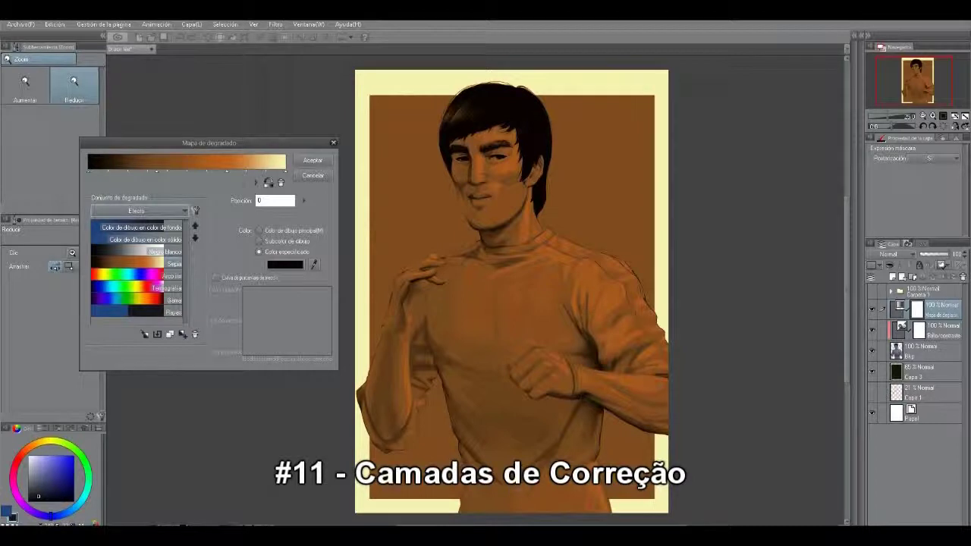
click(313, 176)
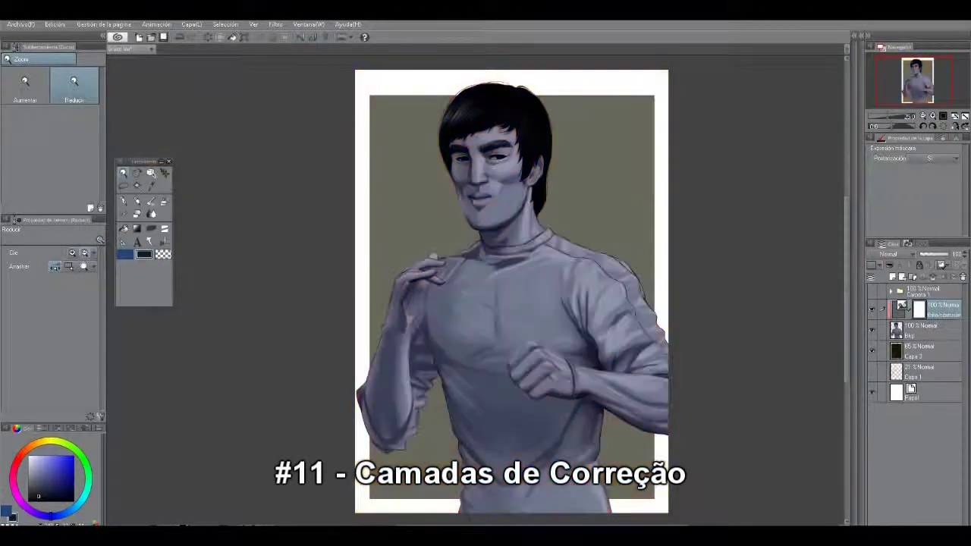
Add a gradient map correction layer with the black-to-white gradient above the brightness/contrast layer and clip it to the figure.
right_click(939, 307)
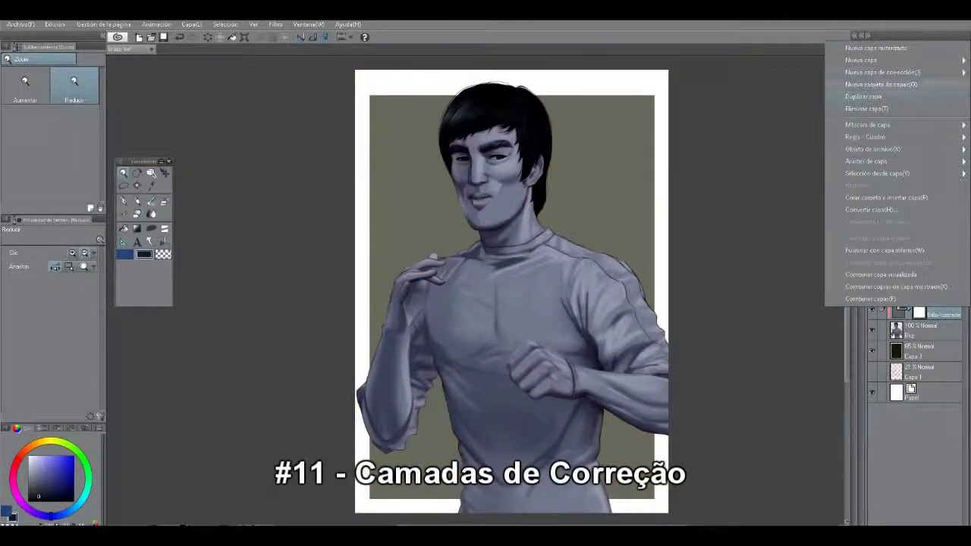
mouse_move(883, 72)
click(740, 171)
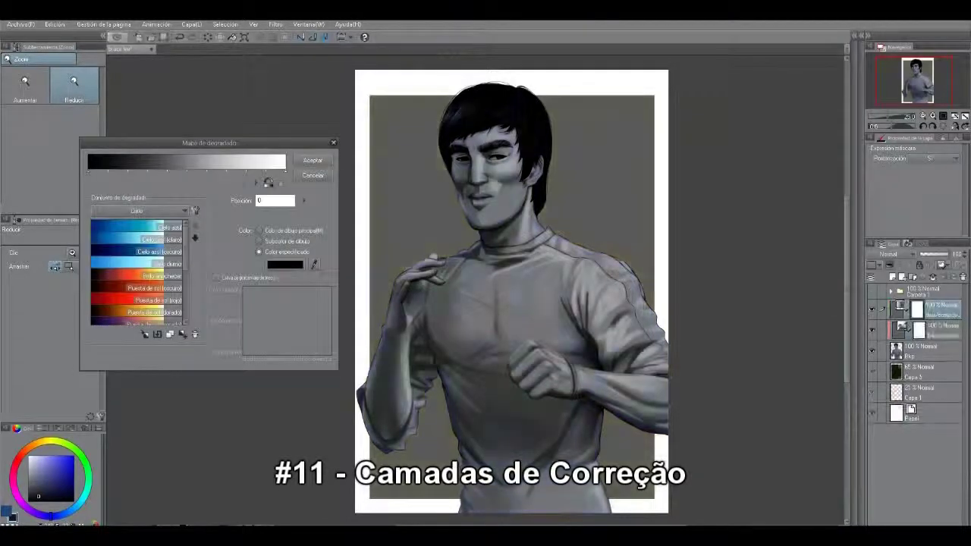
click(314, 160)
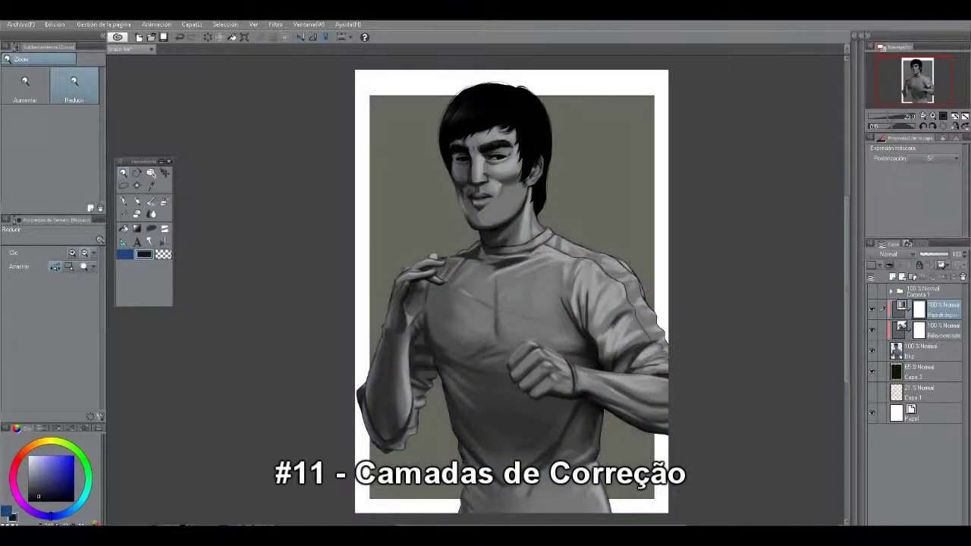
click(871, 371)
click(871, 372)
click(872, 309)
Preview the Cielo gradient presets on the gradient map layer and choose the golden sunset preset, Puesta de sol (dorado).
double_click(901, 306)
double_click(144, 228)
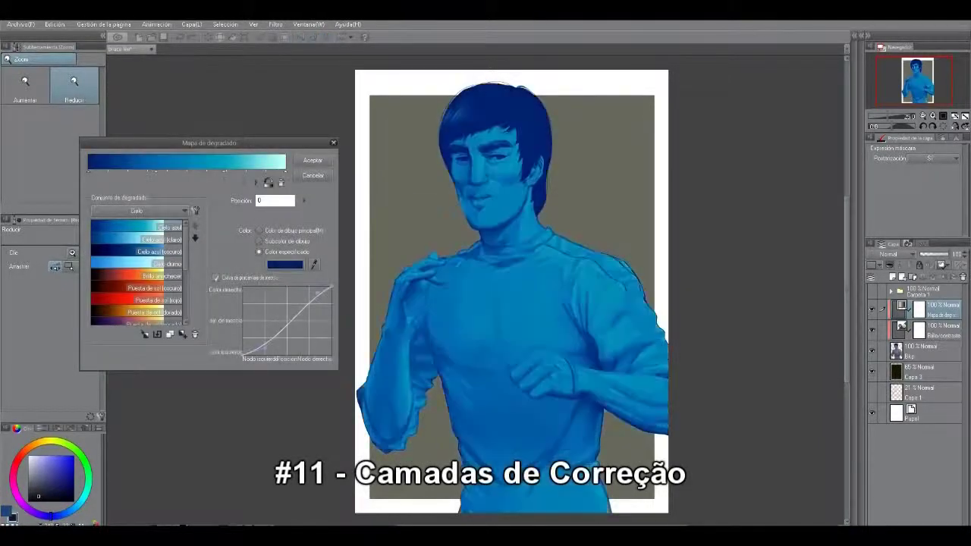
double_click(144, 240)
double_click(144, 251)
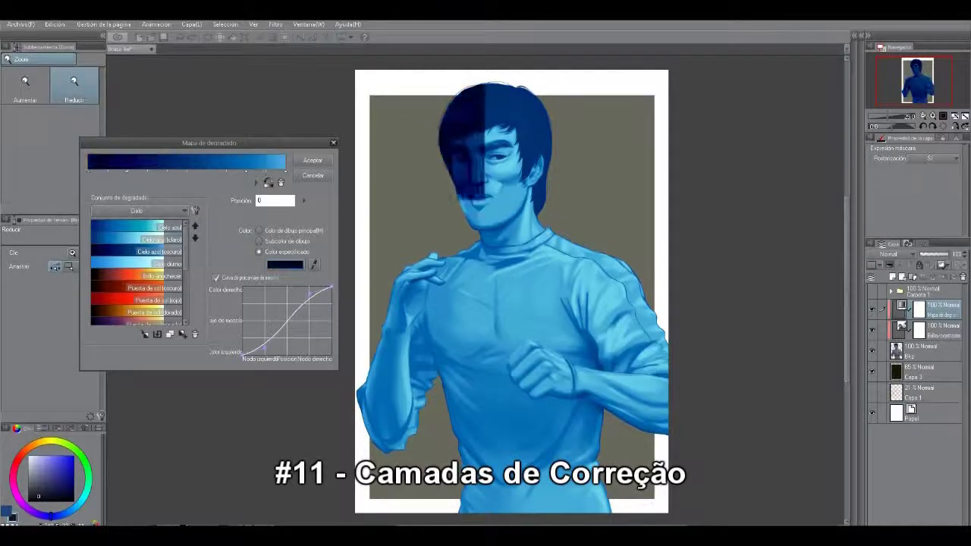
double_click(145, 264)
double_click(144, 276)
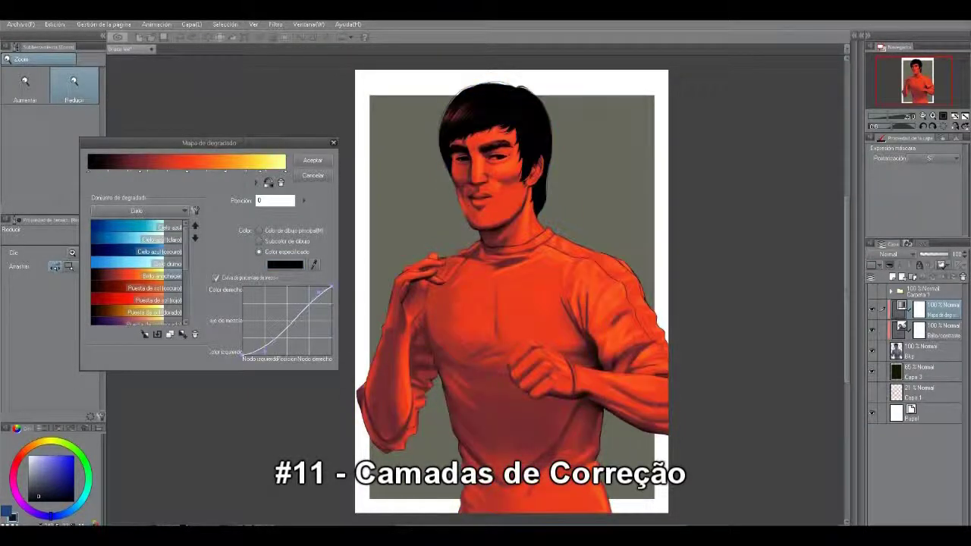
key(Down)
key(Down)
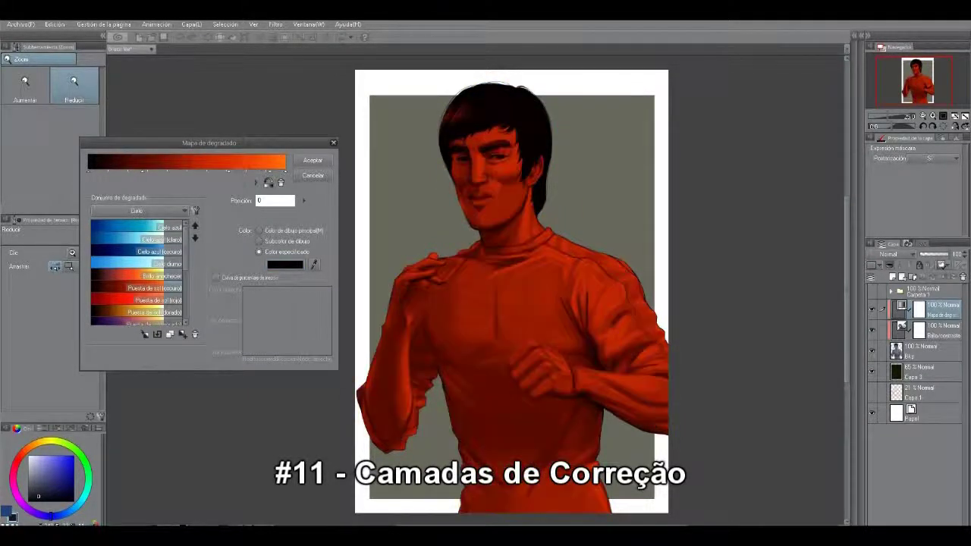
key(Down)
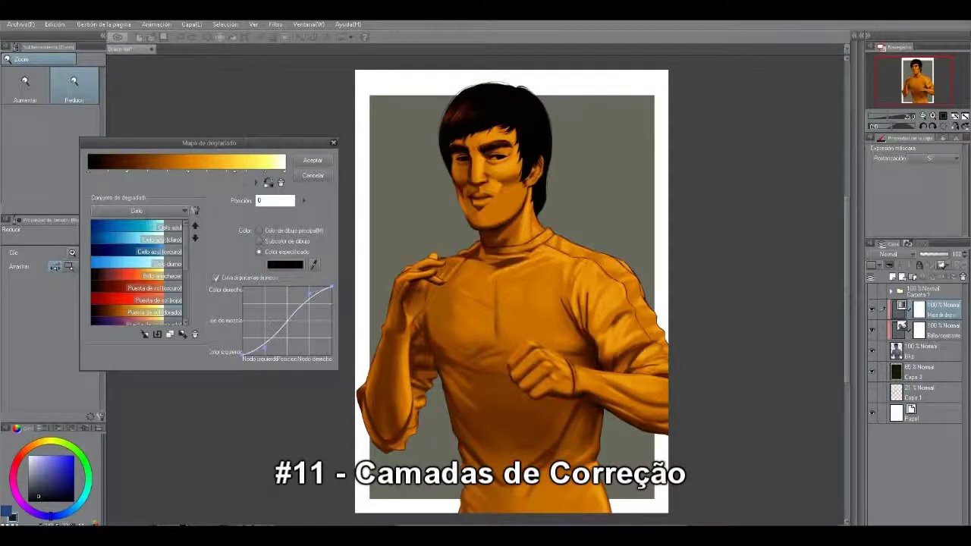
Recolour the gradient node at position 20 to a specified light blue with RGB 81, 155, 200.
click(128, 172)
click(314, 265)
click(285, 264)
click(538, 248)
drag(593, 243, 594, 245)
click(389, 341)
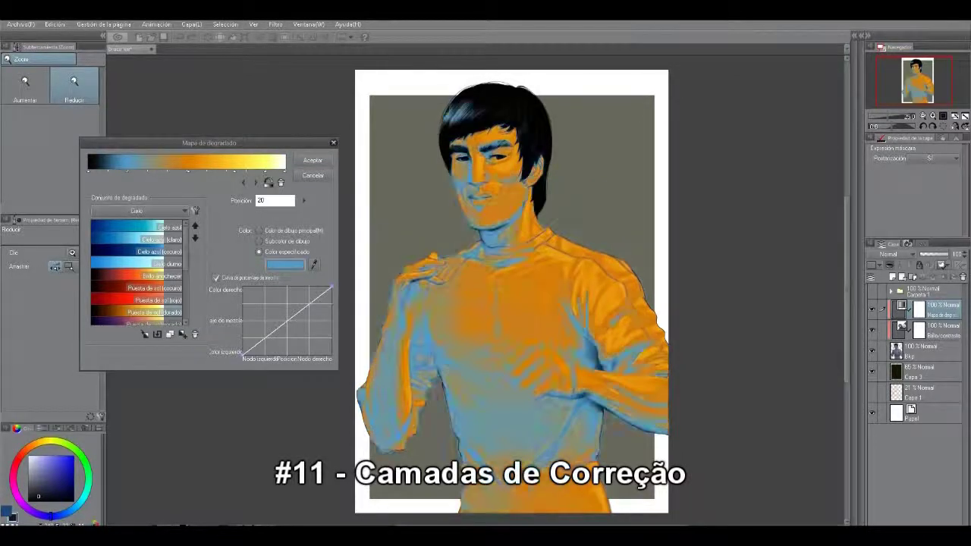
Darken the blue of the gradient node at position 20 to a deep dark blue.
click(284, 264)
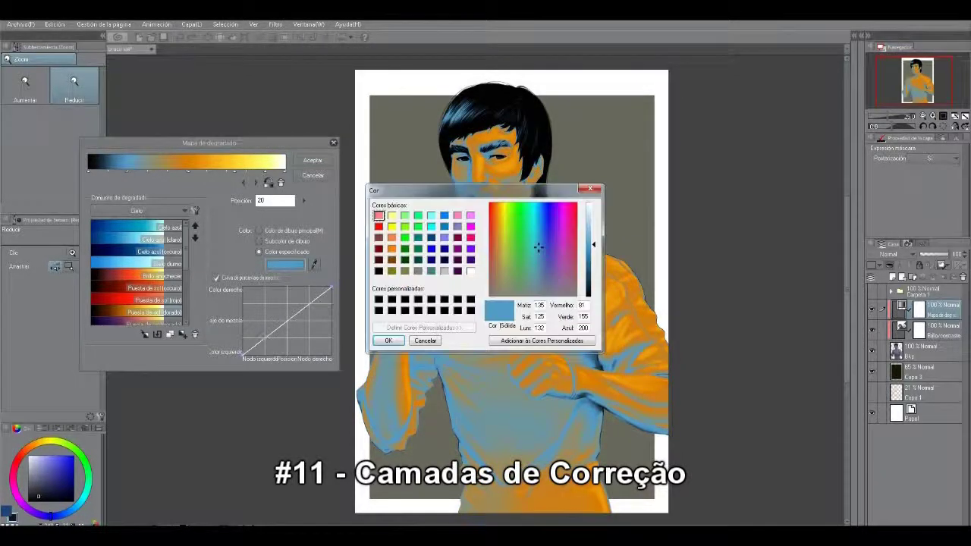
drag(593, 245, 593, 273)
click(388, 340)
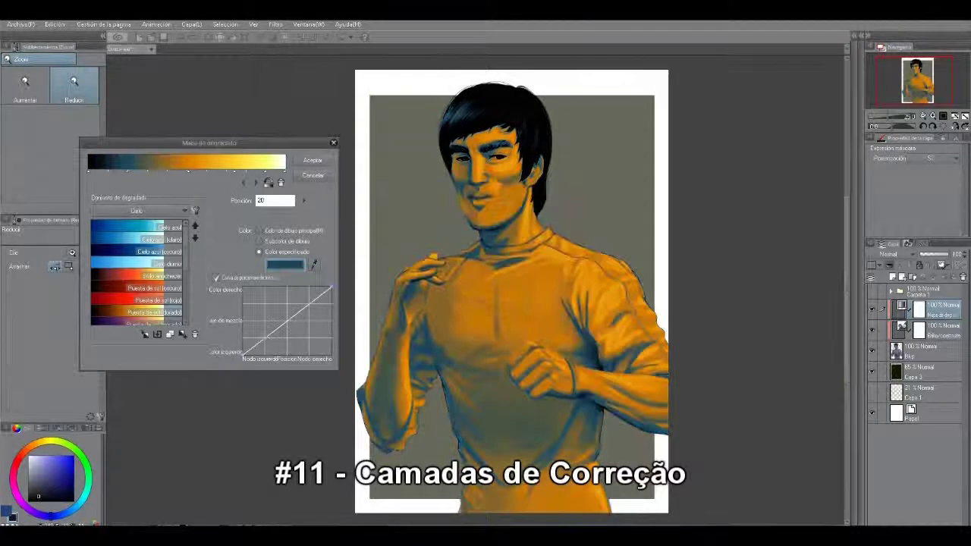
Place an orange gradient node at position 40 and recolour it to a brighter orange.
drag(188, 172, 168, 172)
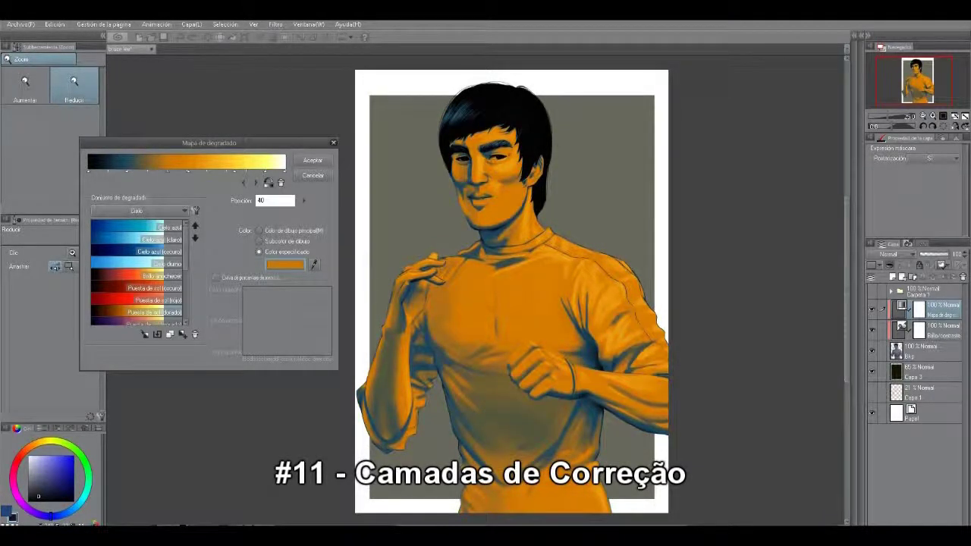
click(285, 265)
click(498, 215)
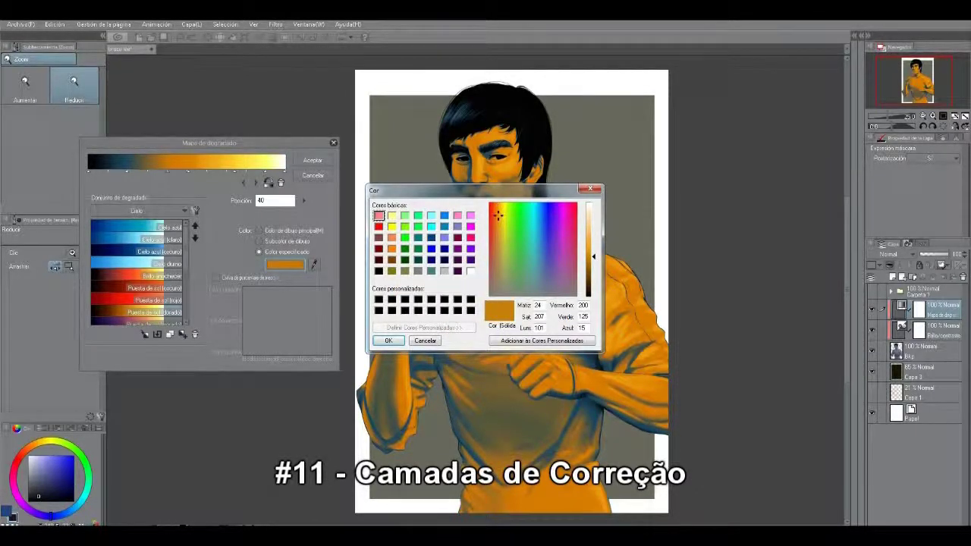
click(388, 339)
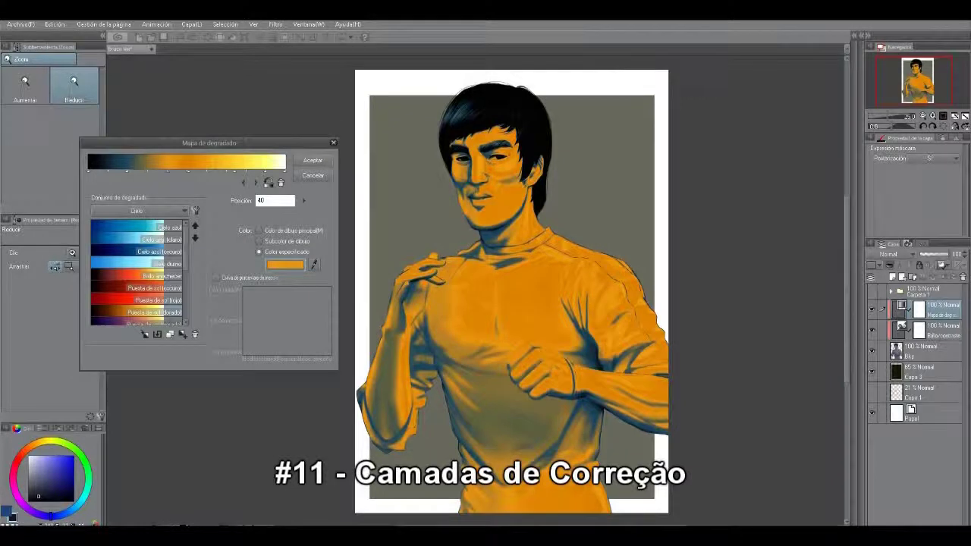
Recolour the gradient node at position 74 to a muted yellow with RGB 237, 193, 61.
click(189, 172)
click(234, 172)
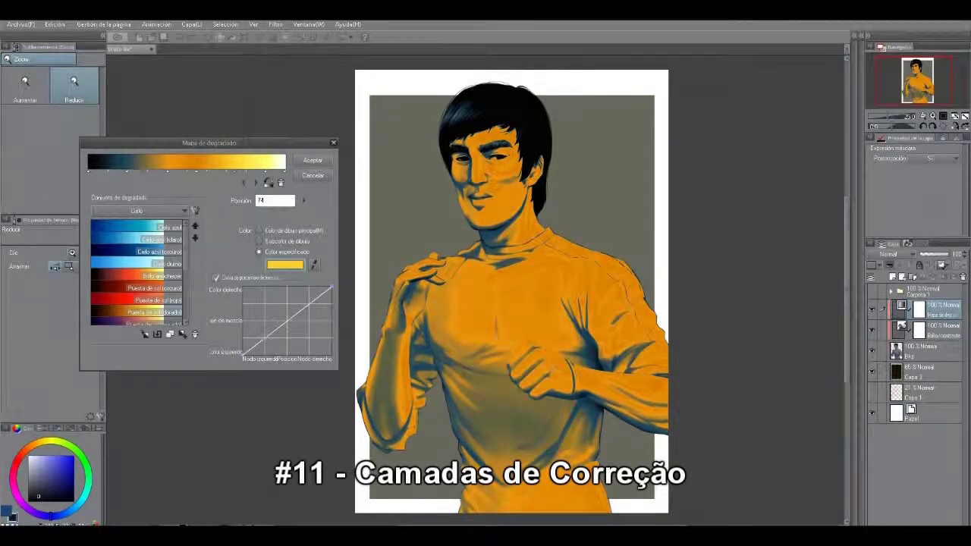
click(286, 264)
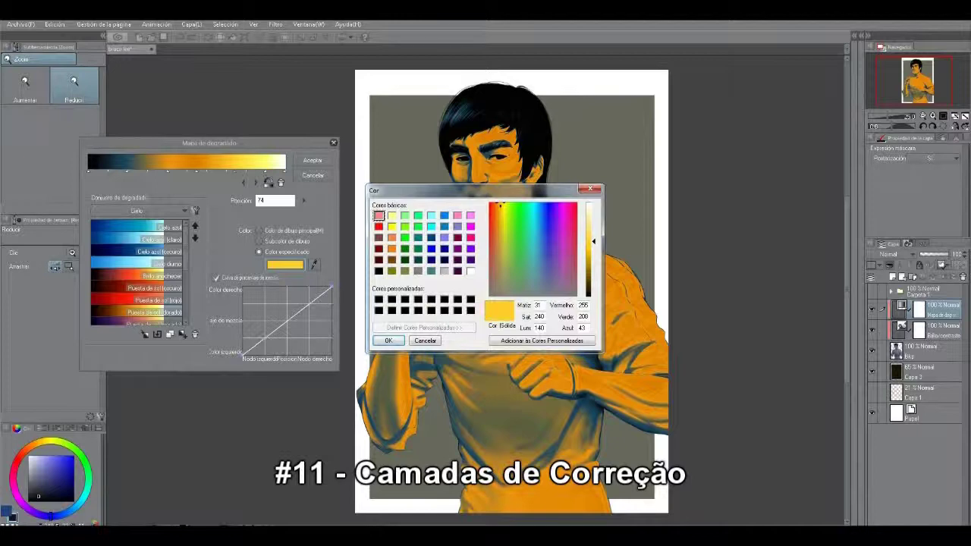
click(503, 214)
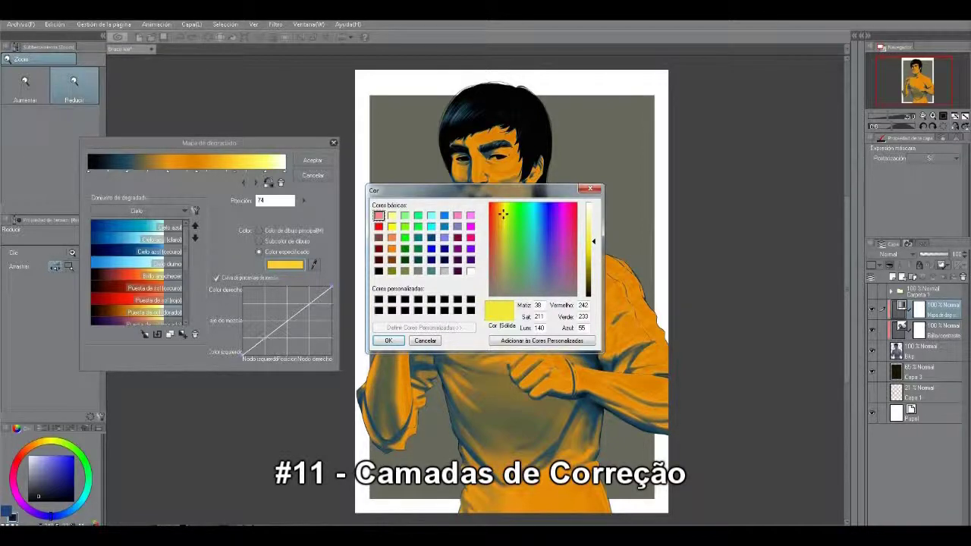
click(499, 217)
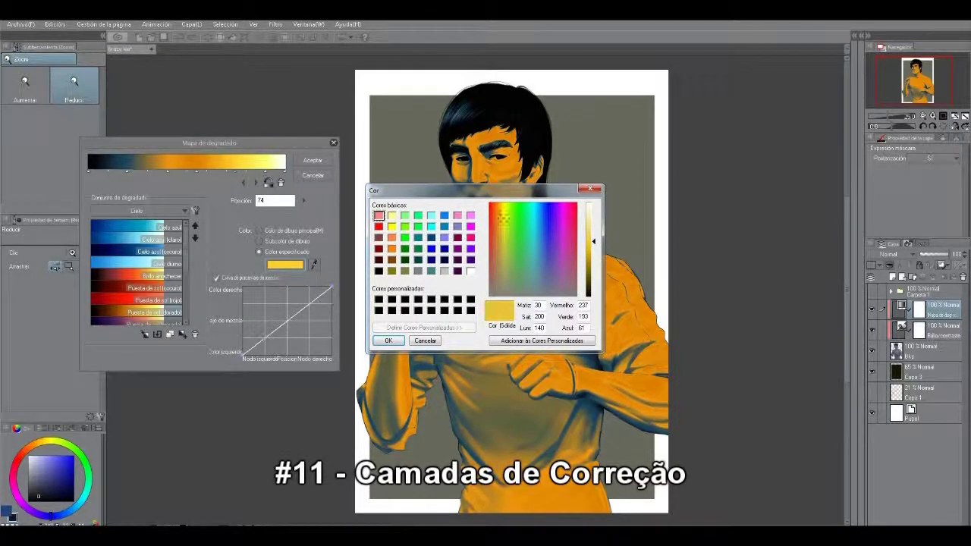
click(388, 341)
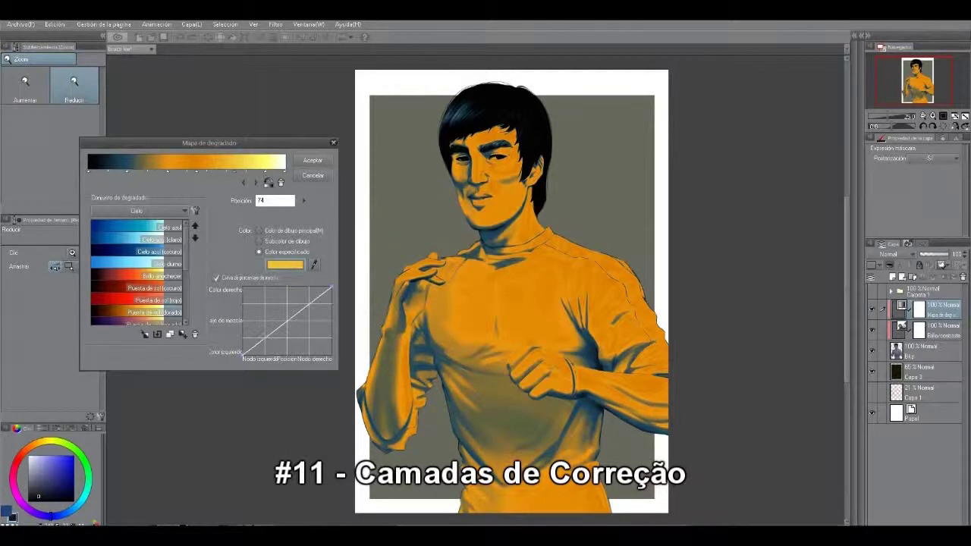
Bend the mixing curve for the gradient node at position 90 slightly downward and recolour the node to a pale blue.
click(265, 171)
drag(309, 294, 313, 308)
click(285, 264)
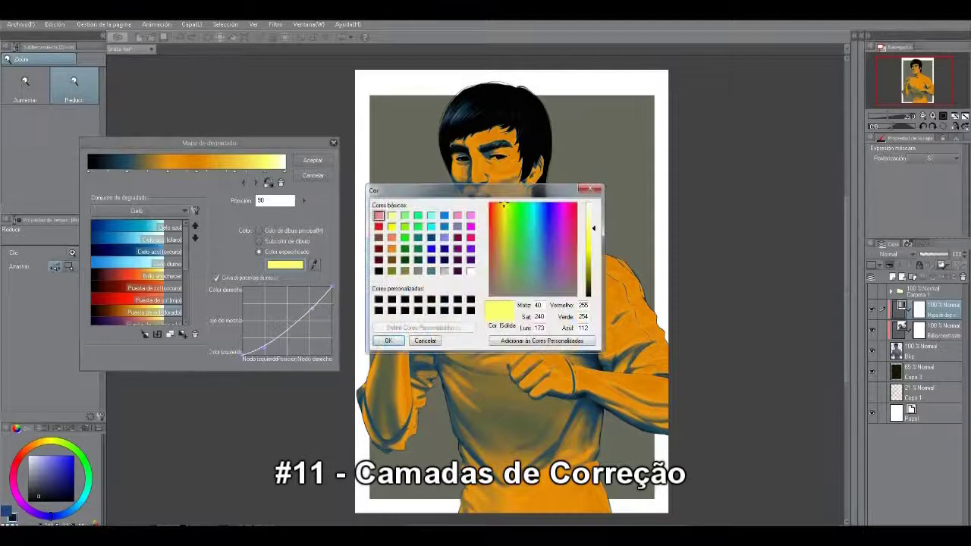
drag(505, 209, 509, 211)
click(536, 265)
click(388, 341)
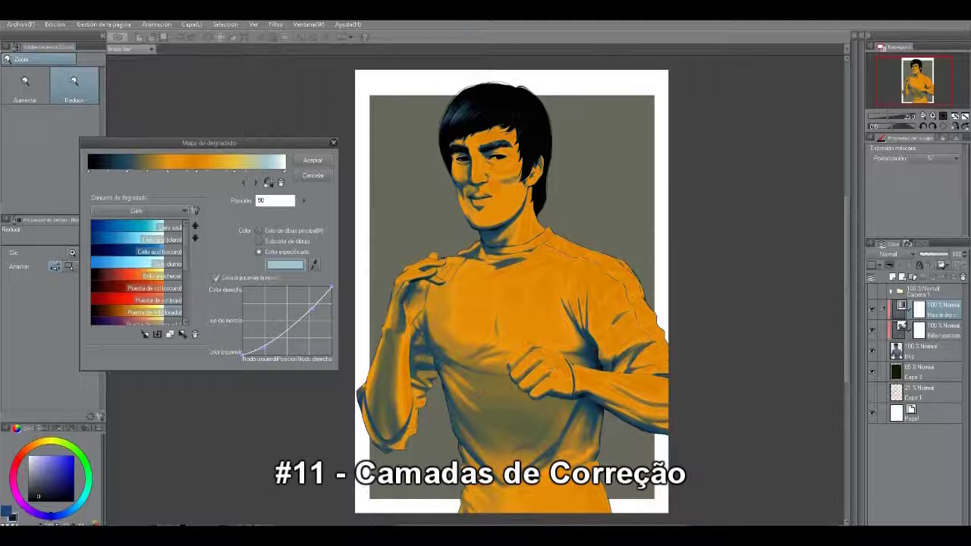
Replace the gradient with the purple dawn preset, Amanecer (morado), comparing it with Amanecer (dorado).
scroll(139, 273, down, 5)
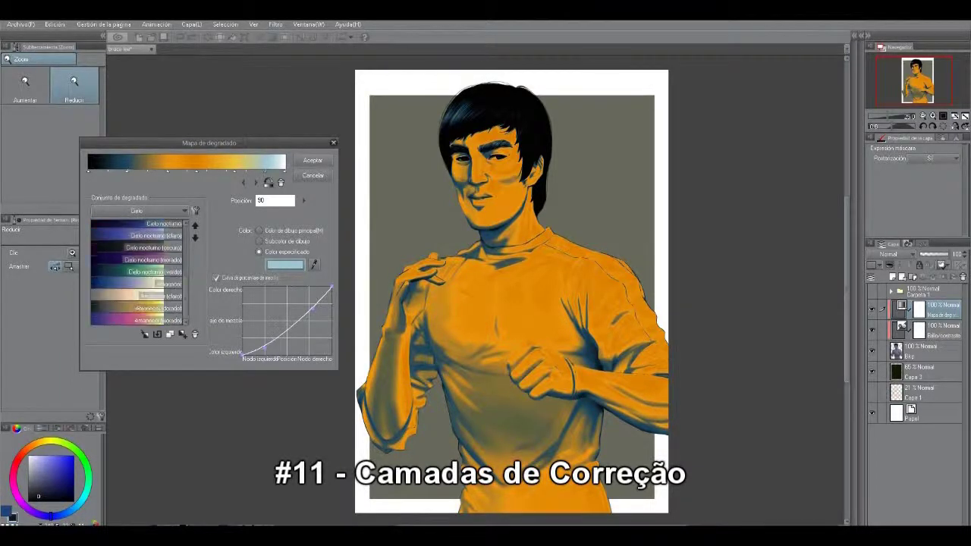
double_click(137, 320)
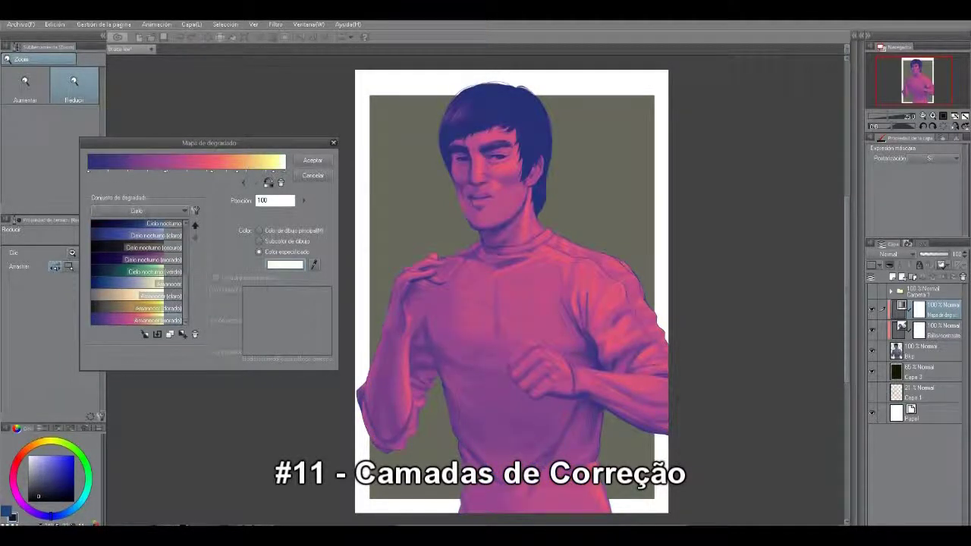
double_click(136, 308)
double_click(136, 320)
Recolour the gradient node at position 17 to a dark teal.
click(166, 171)
click(122, 172)
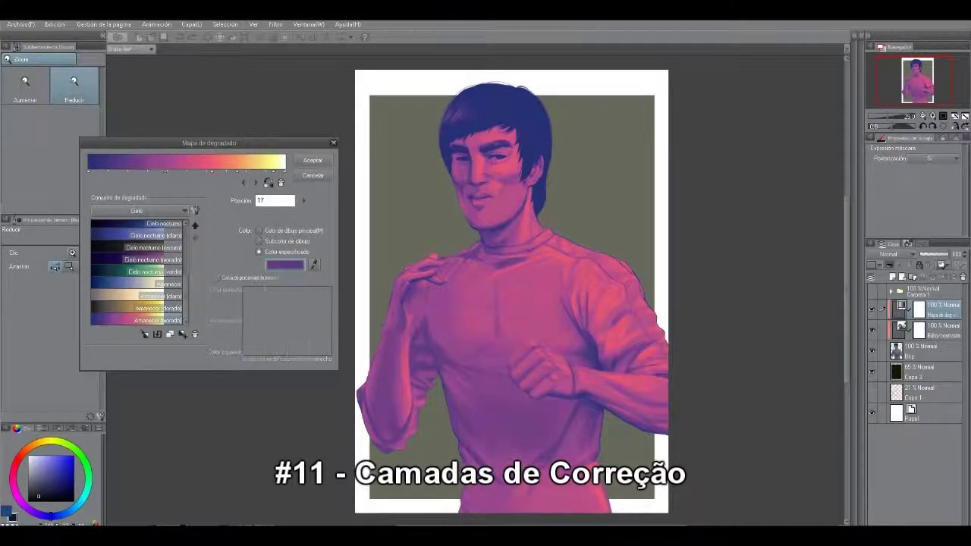
click(285, 265)
drag(553, 261, 536, 263)
click(389, 341)
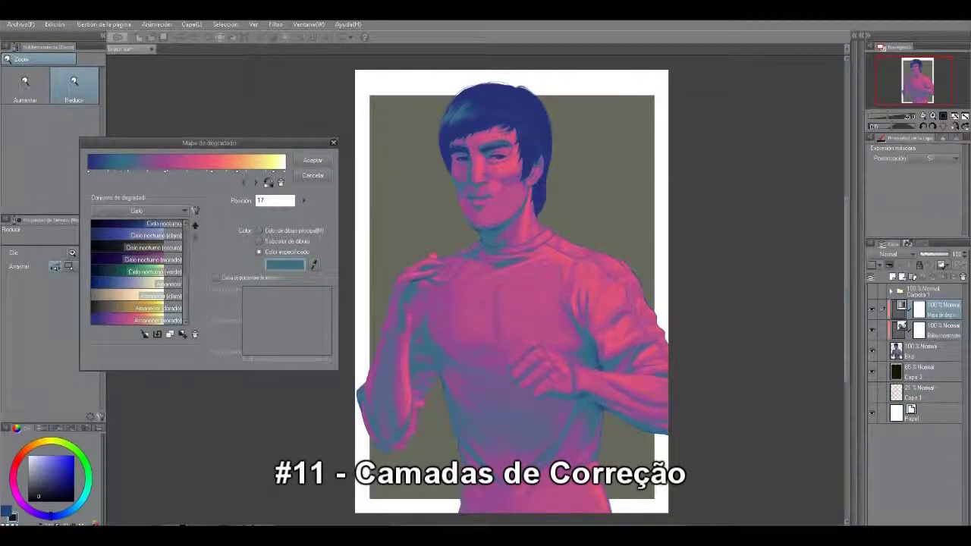
click(285, 264)
drag(595, 263, 596, 281)
click(388, 341)
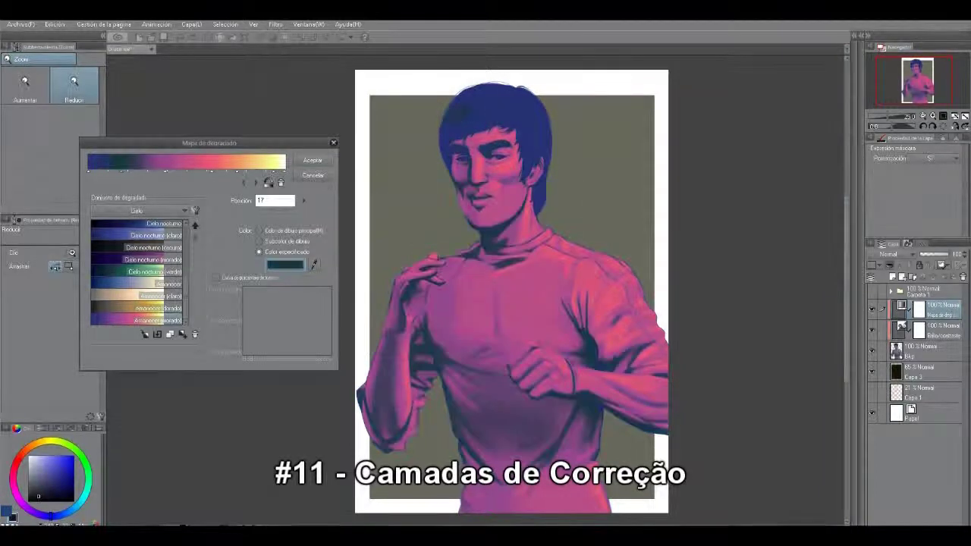
Lighten the gradient node at position 39 to a pinkish purple with RGB 193, 123, 183.
click(165, 171)
click(285, 265)
click(589, 237)
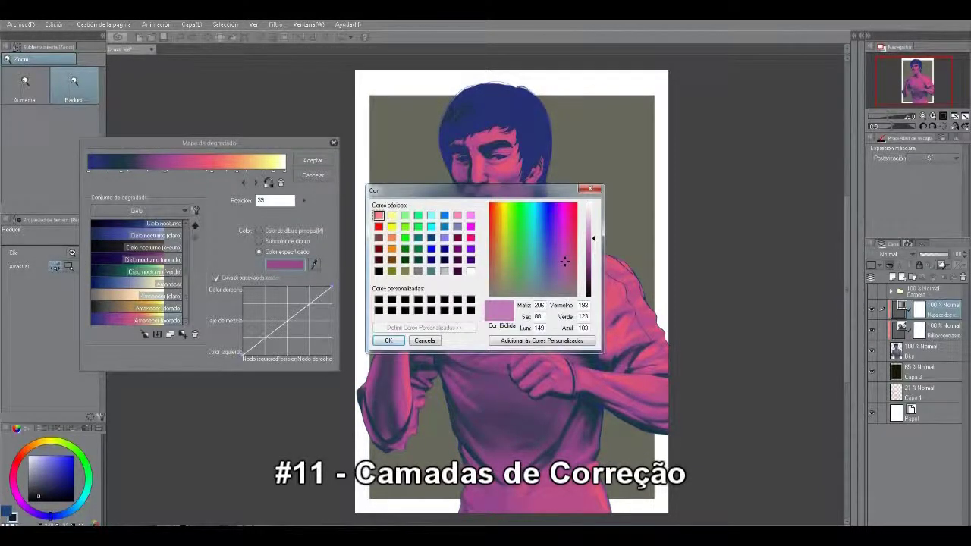
click(388, 340)
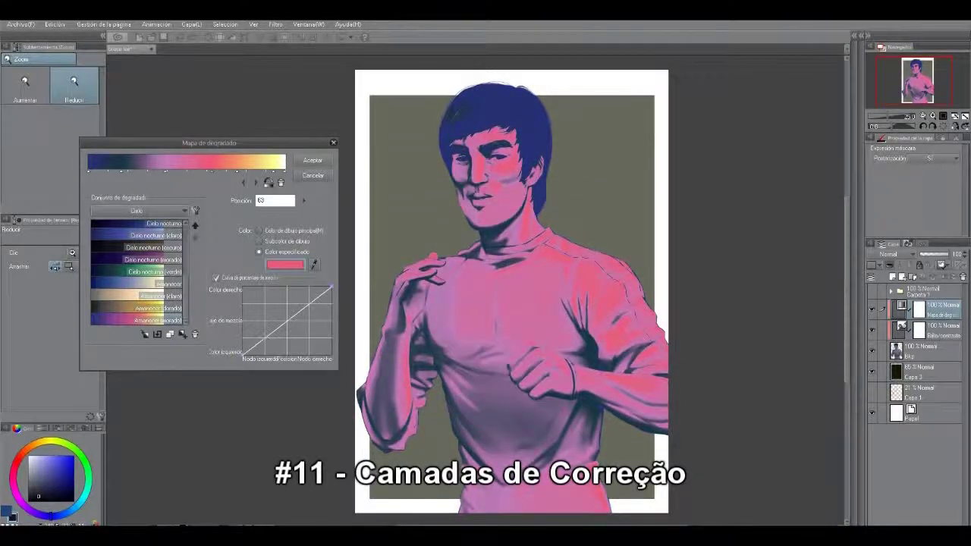
Recolour the gradient node at position 63 to a coral red with RGB 237, 92, 88.
click(284, 264)
drag(573, 217, 569, 224)
drag(495, 219, 491, 220)
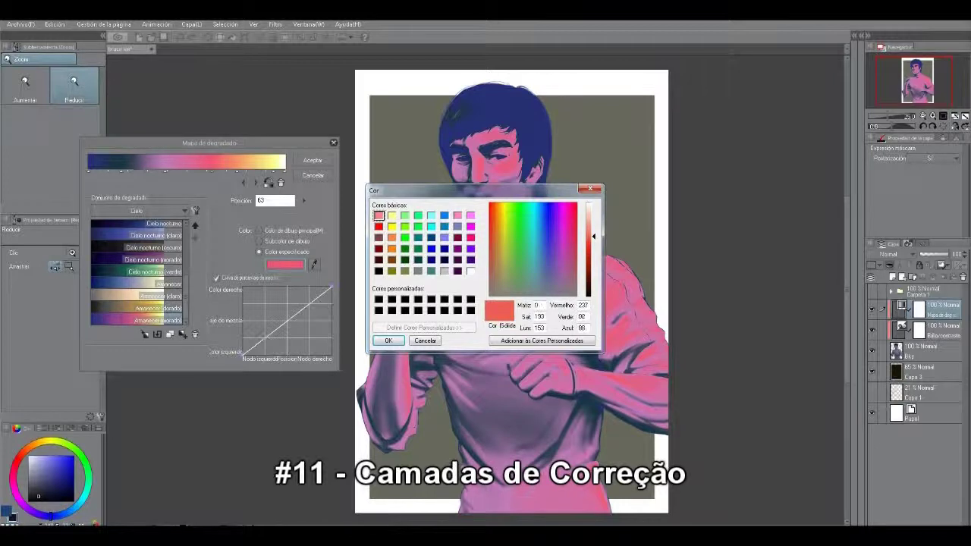
click(389, 340)
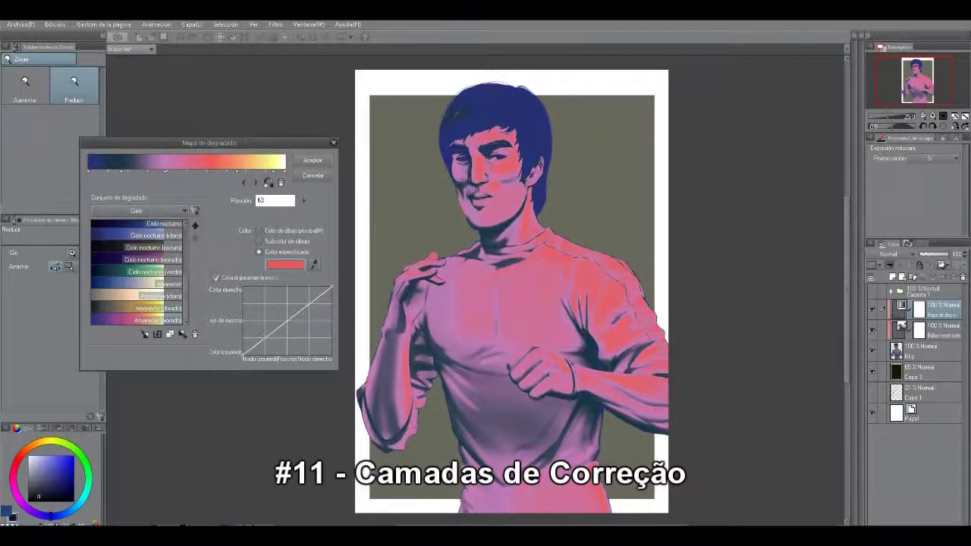
Recolour the gradient node at position 75 to light peach and the node at position 94 to a very pale yellow.
click(284, 264)
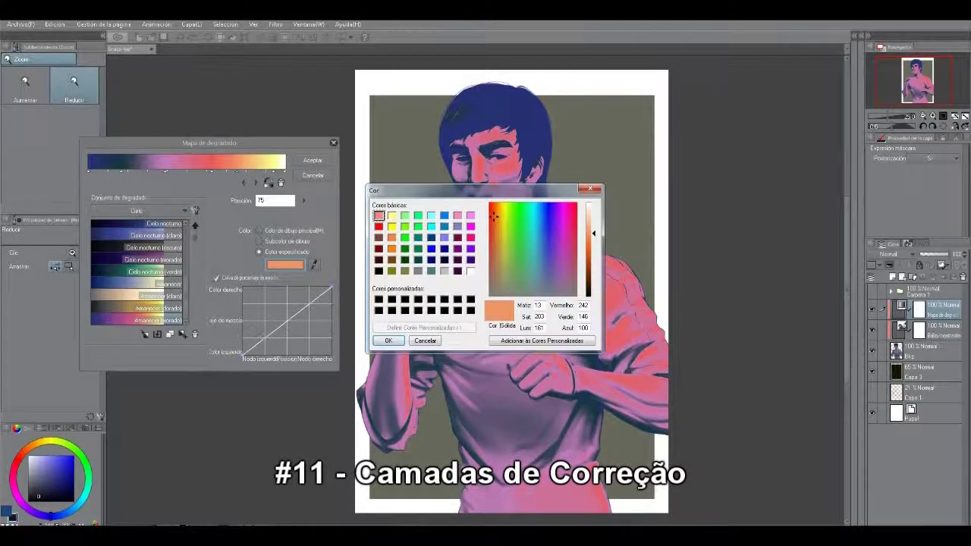
click(388, 341)
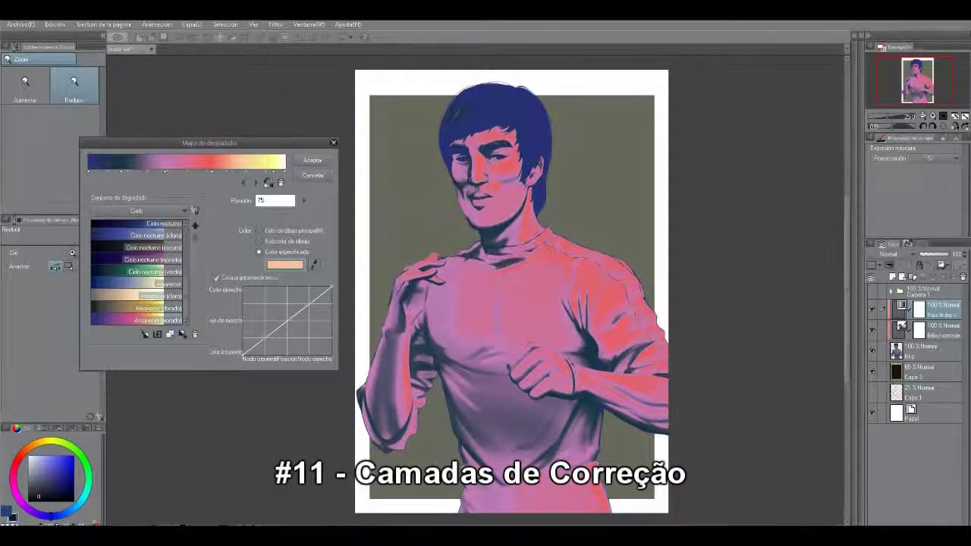
click(274, 172)
click(285, 265)
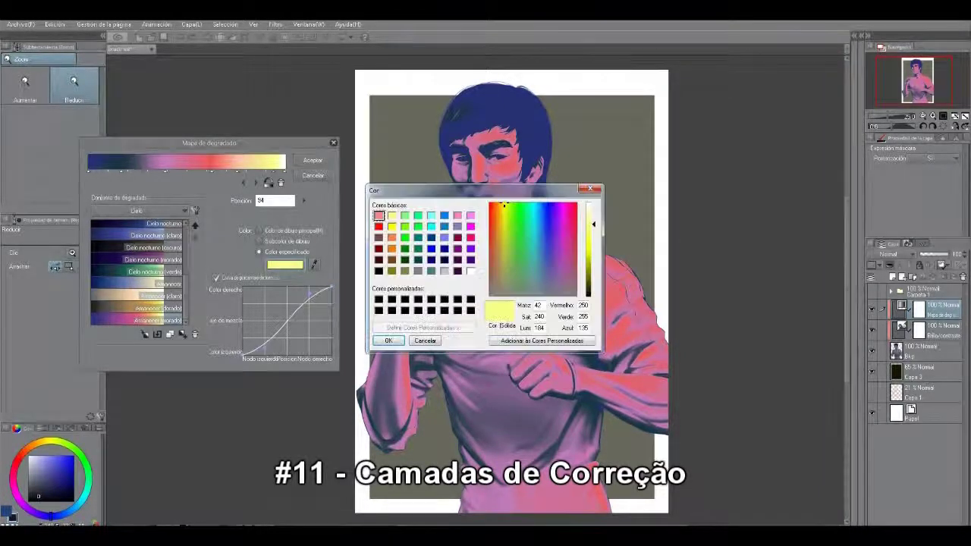
drag(503, 205, 515, 206)
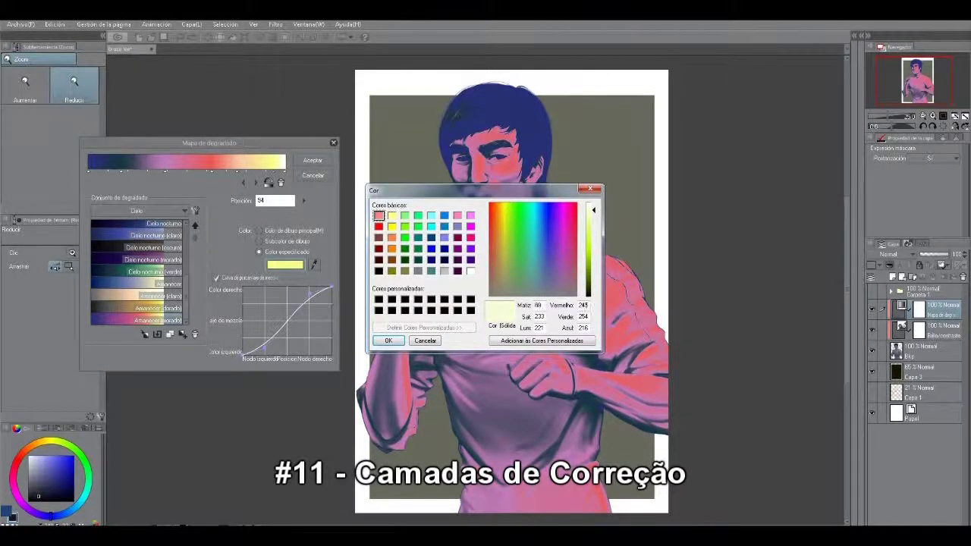
click(388, 341)
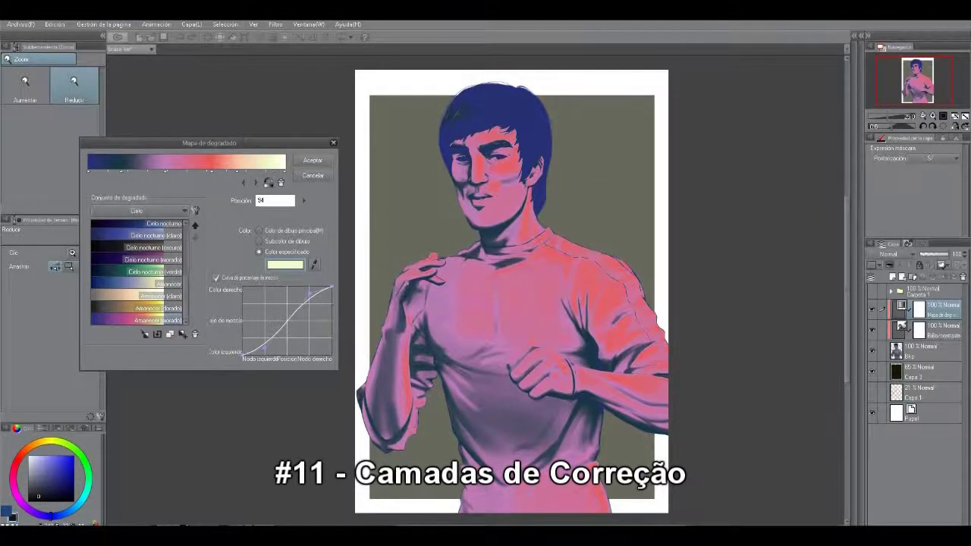
Add a gradient node at position 53, try the sub and main drawing colours on it, and return it to its specified colour.
click(212, 171)
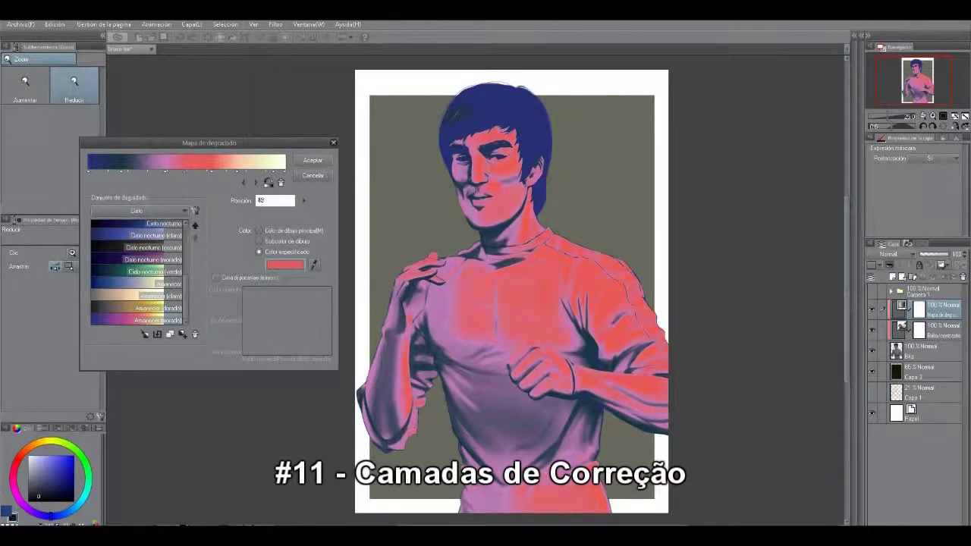
click(285, 264)
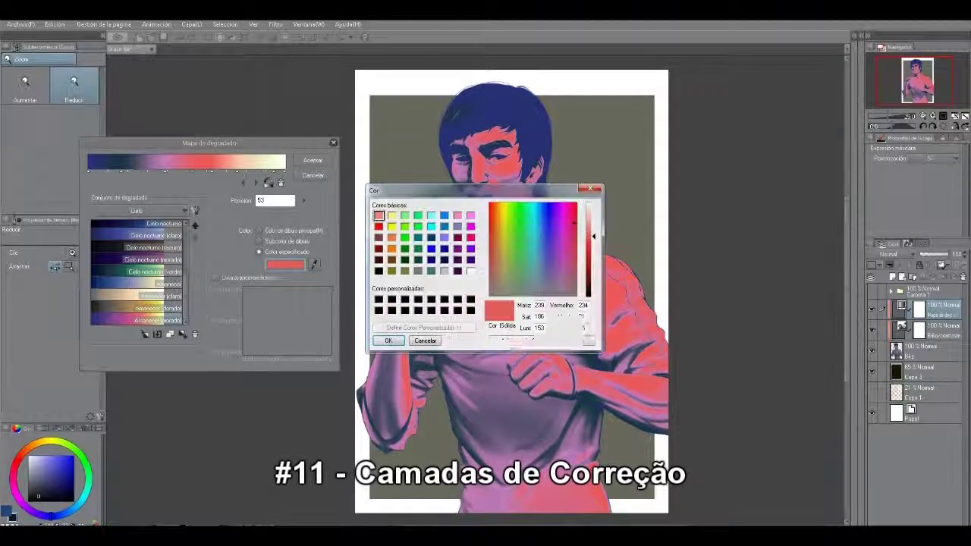
click(425, 341)
click(259, 241)
click(259, 231)
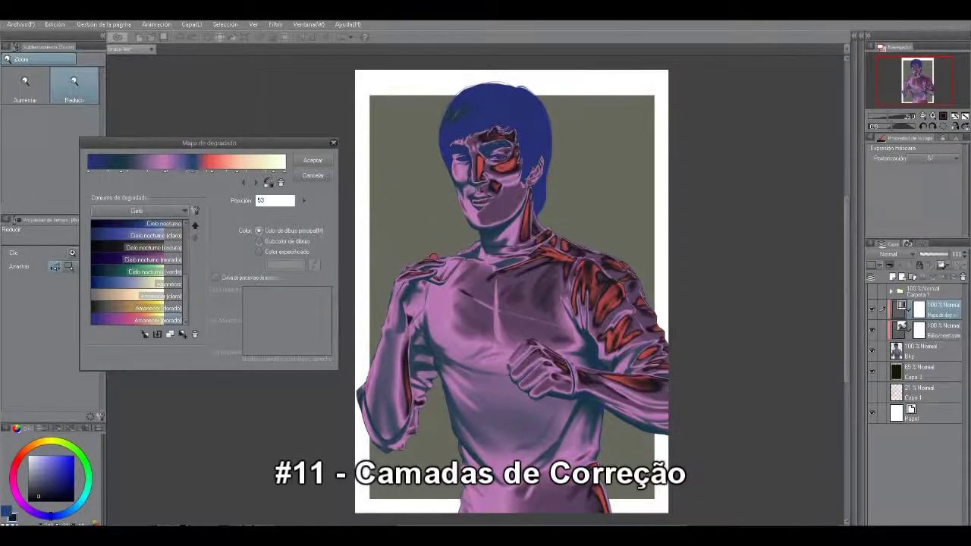
click(259, 251)
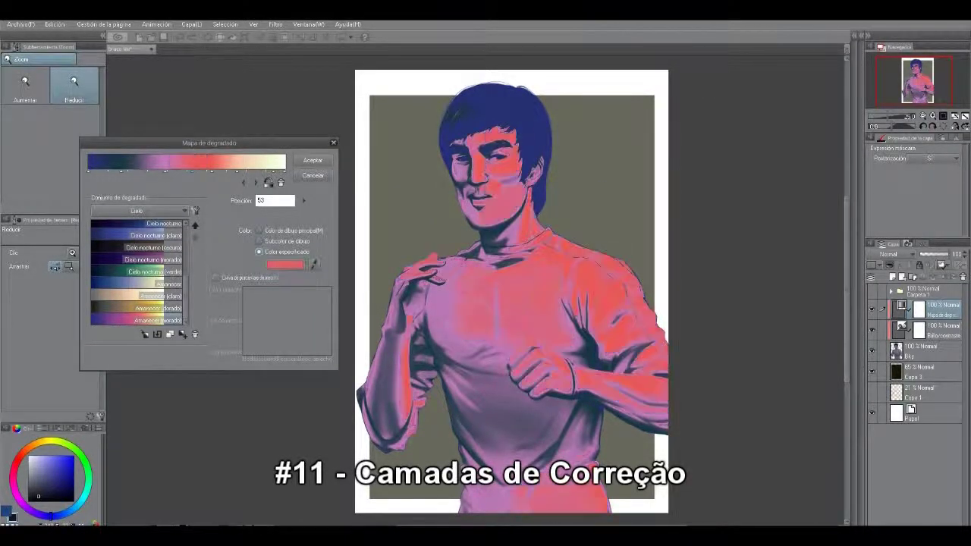
Recolour the gradient node at position 53 to a pink with RGB 217, 108, 141.
click(284, 264)
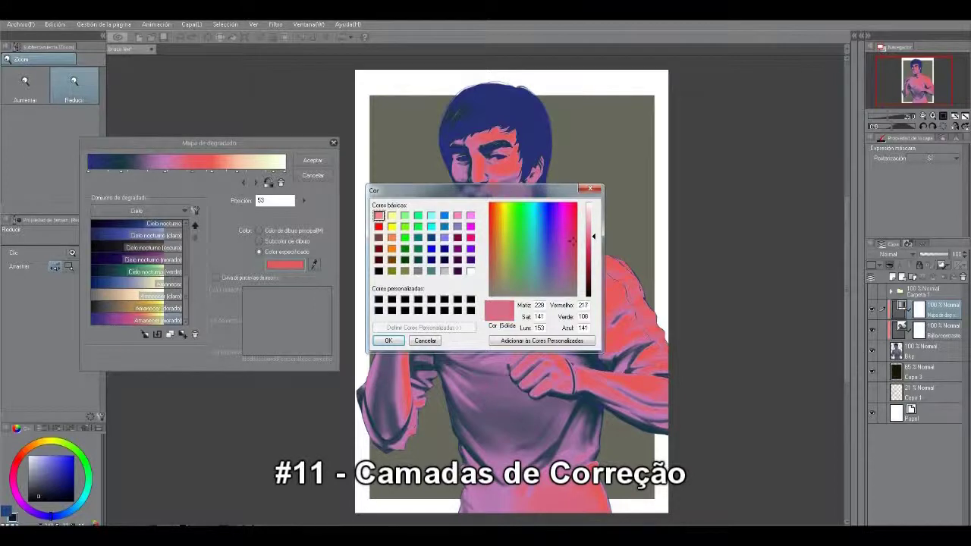
click(388, 340)
scroll(668, 274, down, 1)
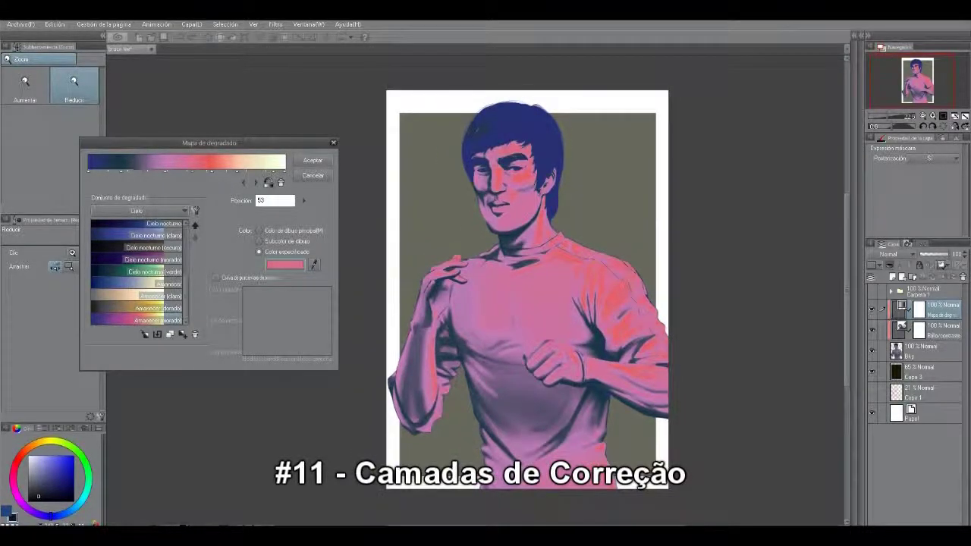
scroll(658, 270, up, 1)
Load the light night-sky preset, Cielo nocturno (claro), and recolour its end node at position 100 to a light tan.
double_click(144, 247)
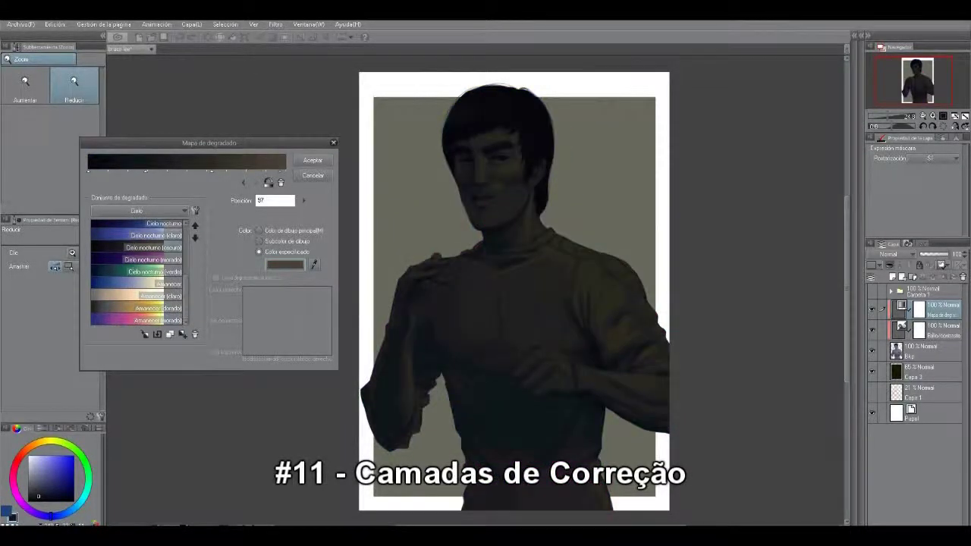
double_click(144, 235)
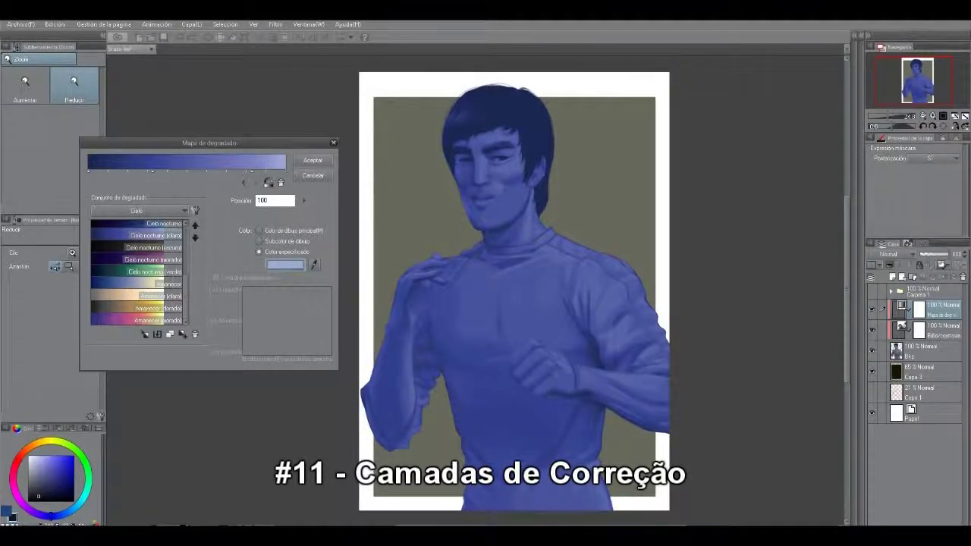
click(284, 264)
drag(513, 243, 497, 240)
click(388, 341)
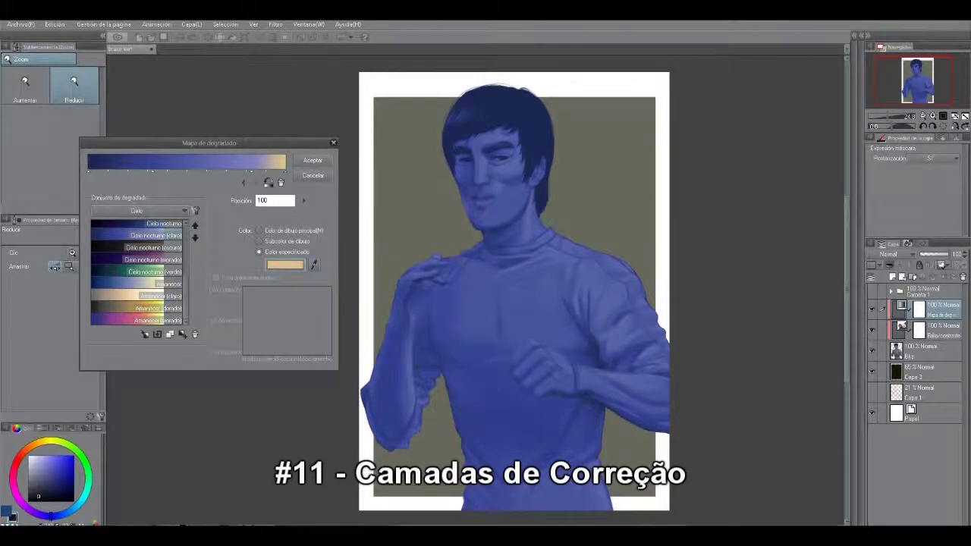
Recolour the gradient node at position 79 to salmon orange and adjust the mixing-rate curve of the node at position 33.
click(250, 171)
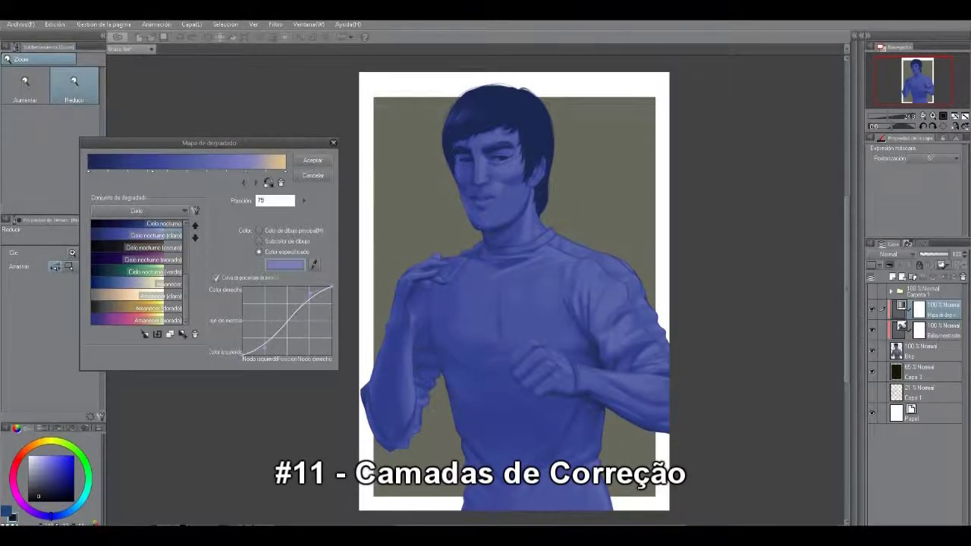
click(285, 265)
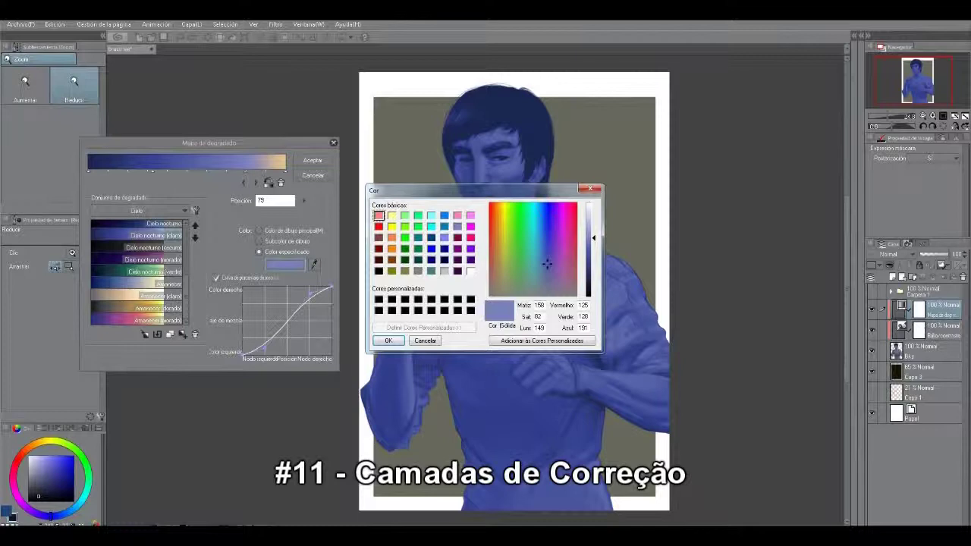
drag(501, 234, 496, 237)
key(Return)
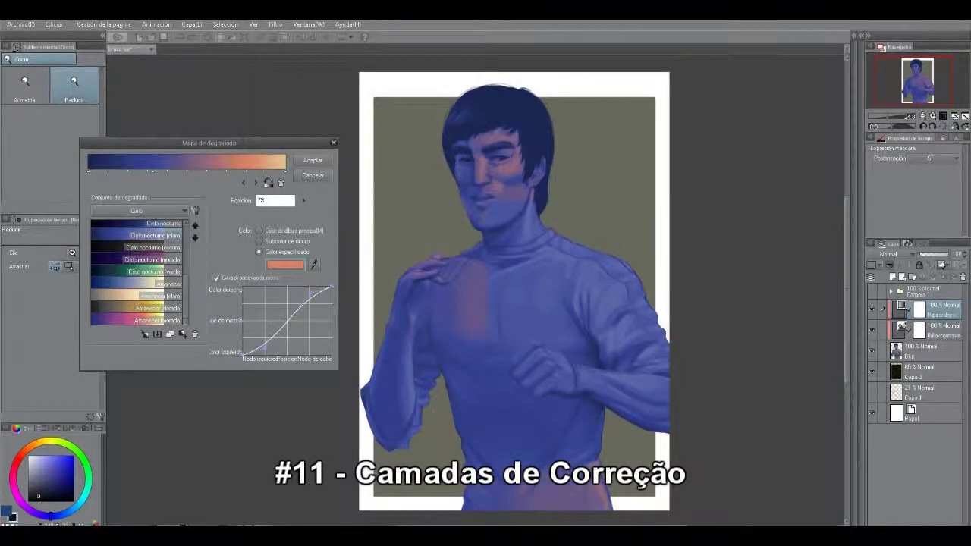
click(153, 171)
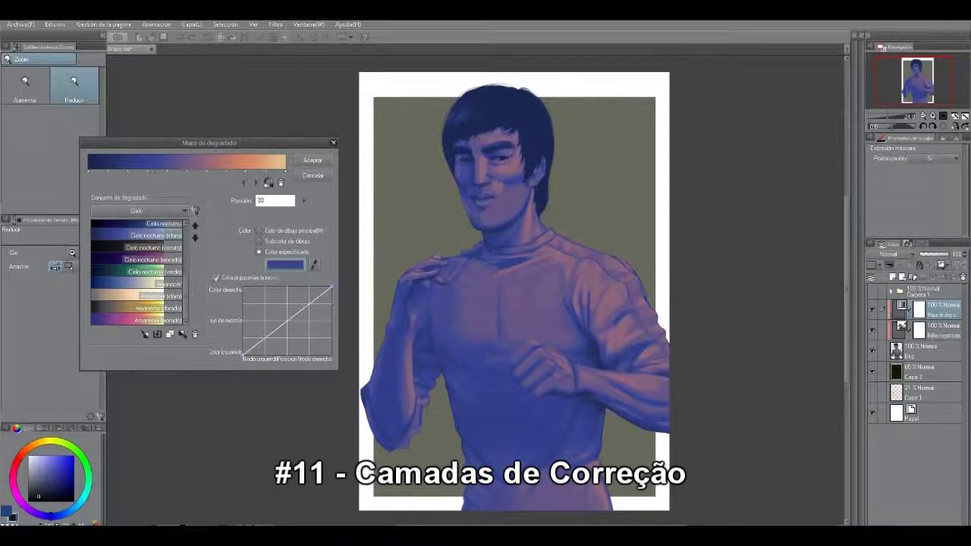
mouse_move(302, 310)
mouse_down()
mouse_move(304, 323)
mouse_move(264, 332)
mouse_move(306, 315)
mouse_up()
Lighten the blue of the gradient node at position 16 and darken the colour of the node at position 6.
click(120, 171)
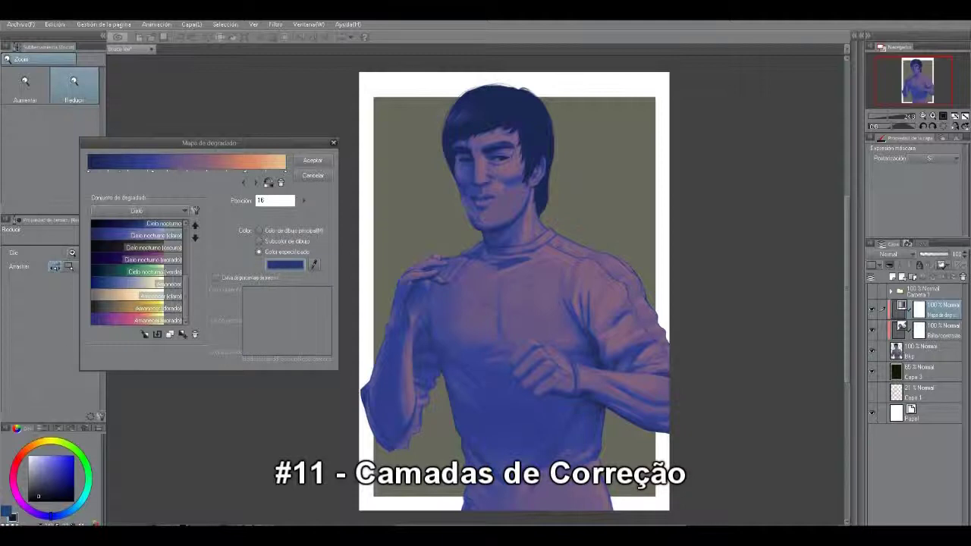
click(285, 265)
drag(594, 266, 594, 236)
click(387, 341)
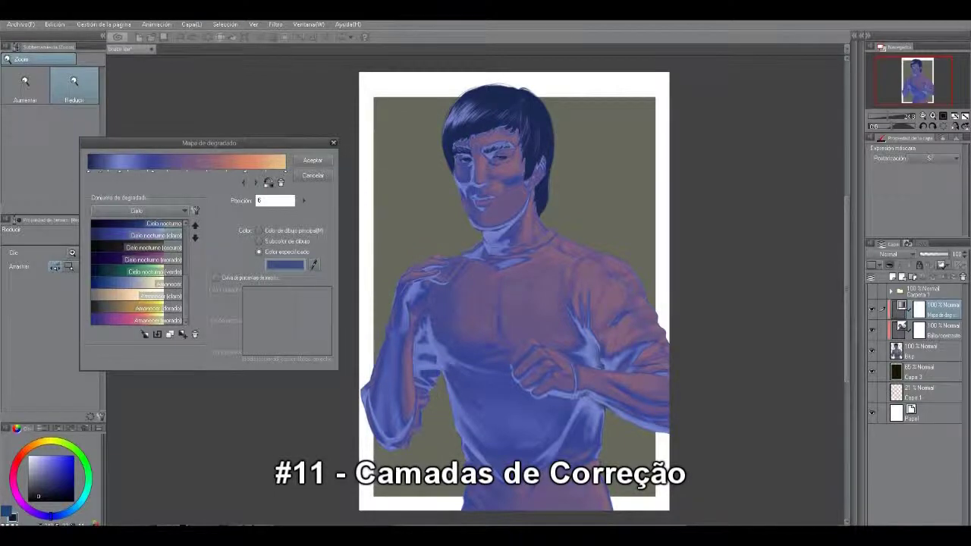
click(284, 264)
click(388, 341)
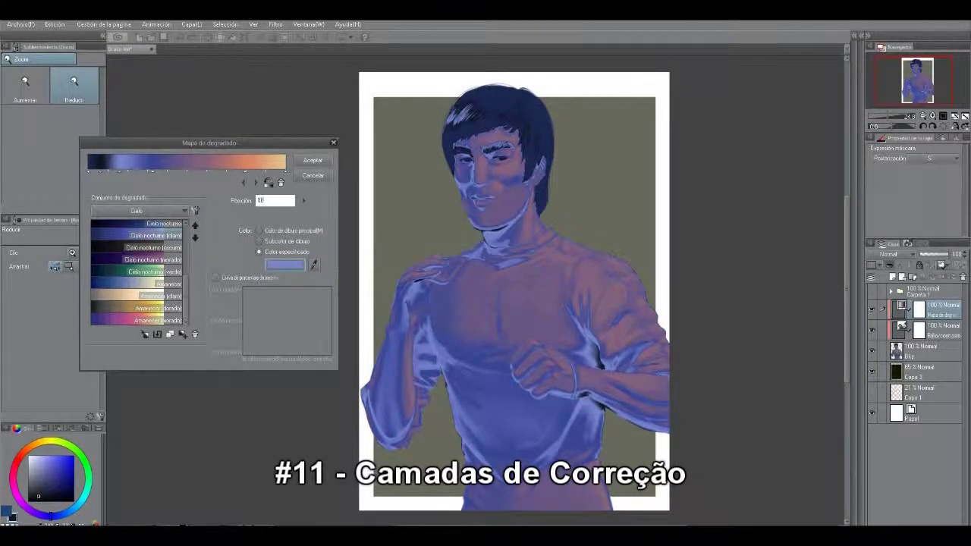
Move the light blue gradient node to position 20 and darken its colour.
drag(120, 172, 127, 171)
click(284, 264)
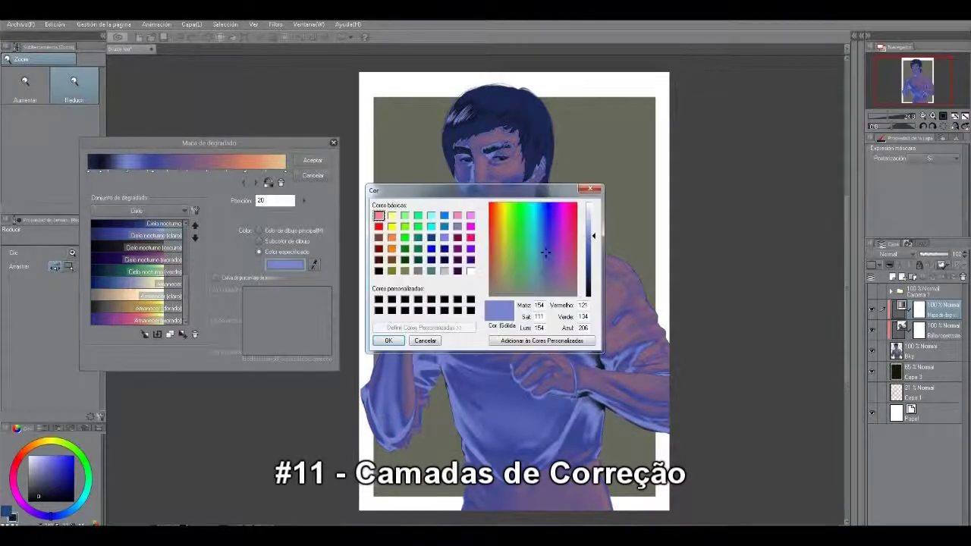
click(590, 278)
click(388, 341)
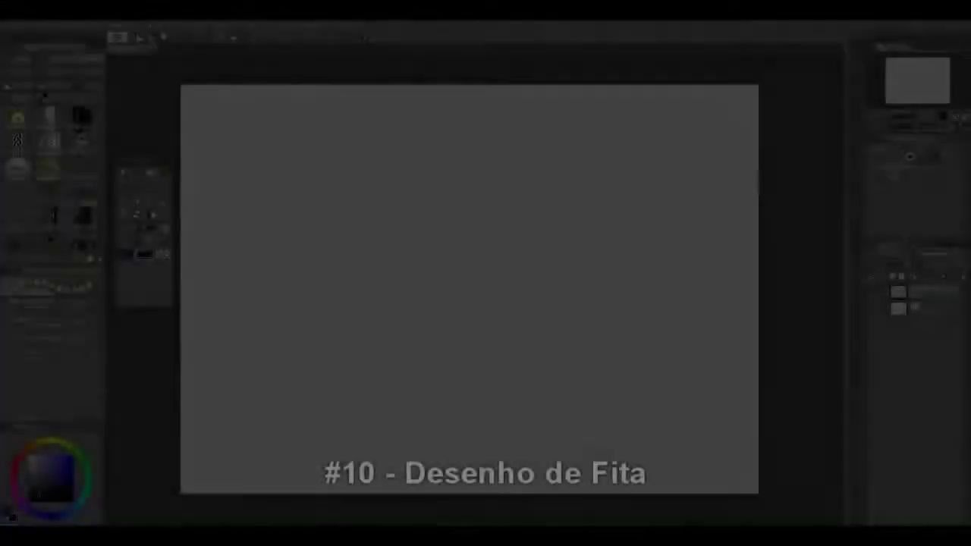
Draw two constant-width floral ribbon curves, and a tapered one with the brush size controlled by pen pressure.
drag(293, 157, 480, 361)
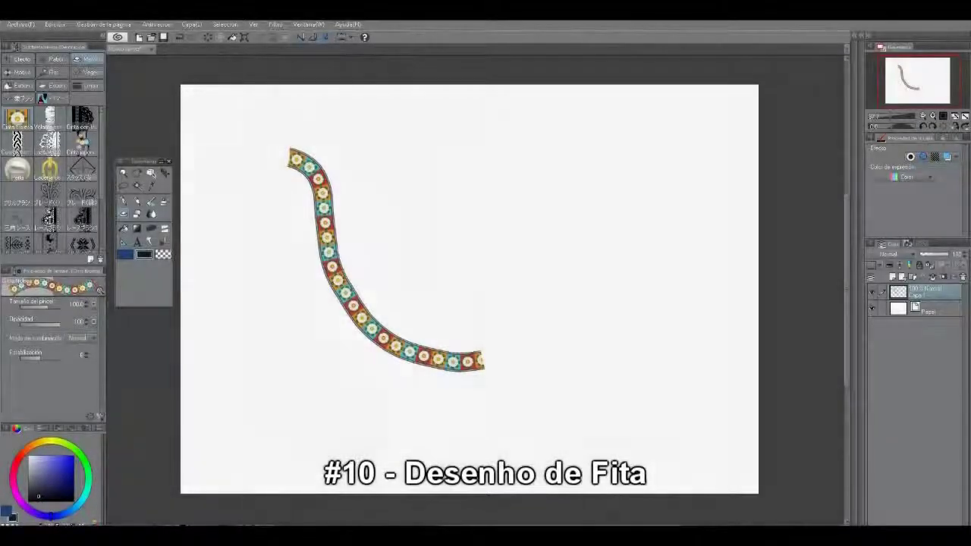
drag(307, 139, 408, 302)
click(94, 304)
click(86, 331)
drag(142, 421, 155, 440)
click(287, 314)
mouse_move(379, 138)
mouse_down()
mouse_move(453, 243)
mouse_move(533, 291)
mouse_move(603, 137)
mouse_up()
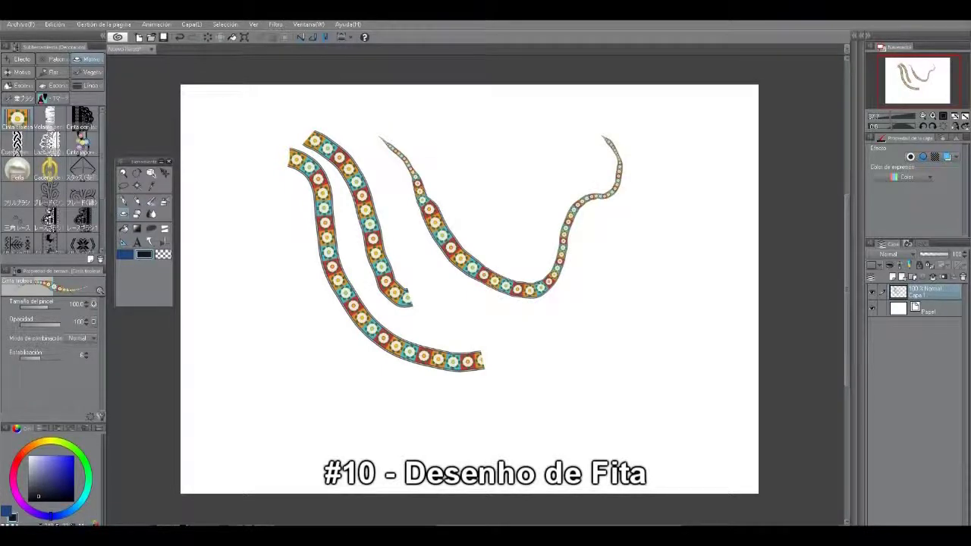
Draw ruffle strokes across the canvas, first at constant width and again with pen pressure controlling the ruffle brush's size.
click(90, 417)
click(50, 119)
mouse_move(244, 229)
mouse_down()
mouse_move(356, 198)
mouse_move(540, 115)
mouse_up()
click(93, 304)
click(94, 331)
drag(141, 421, 151, 433)
click(311, 328)
mouse_move(216, 209)
mouse_down()
mouse_move(254, 292)
mouse_move(417, 289)
mouse_move(542, 338)
mouse_move(614, 213)
mouse_move(497, 241)
mouse_move(375, 315)
mouse_move(284, 286)
mouse_up()
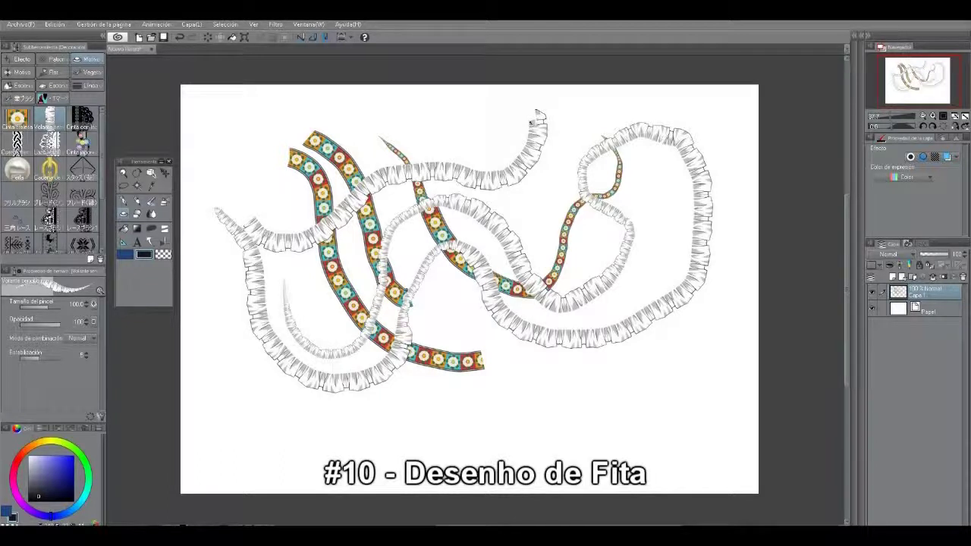
Clear the layer and draw three wavy black lace ribbon strokes at brush size 200.
key(Delete)
click(82, 118)
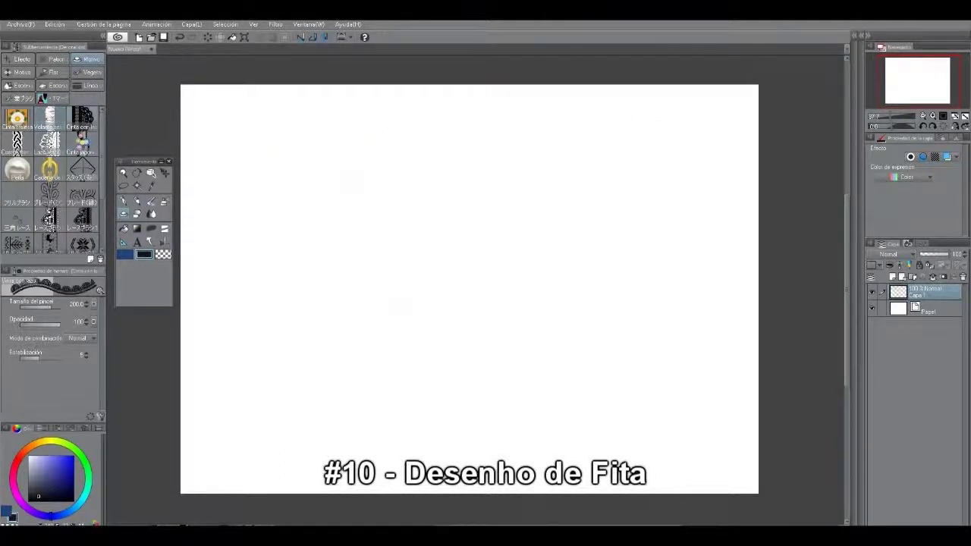
drag(232, 156, 499, 195)
mouse_move(220, 194)
mouse_down()
mouse_move(395, 176)
mouse_move(405, 269)
mouse_up()
mouse_move(201, 232)
mouse_down()
mouse_move(395, 237)
mouse_move(334, 341)
mouse_up()
Clear the layer, try a stroke with the braided cord brush (Cuerda trenzada), and undo it.
click(17, 142)
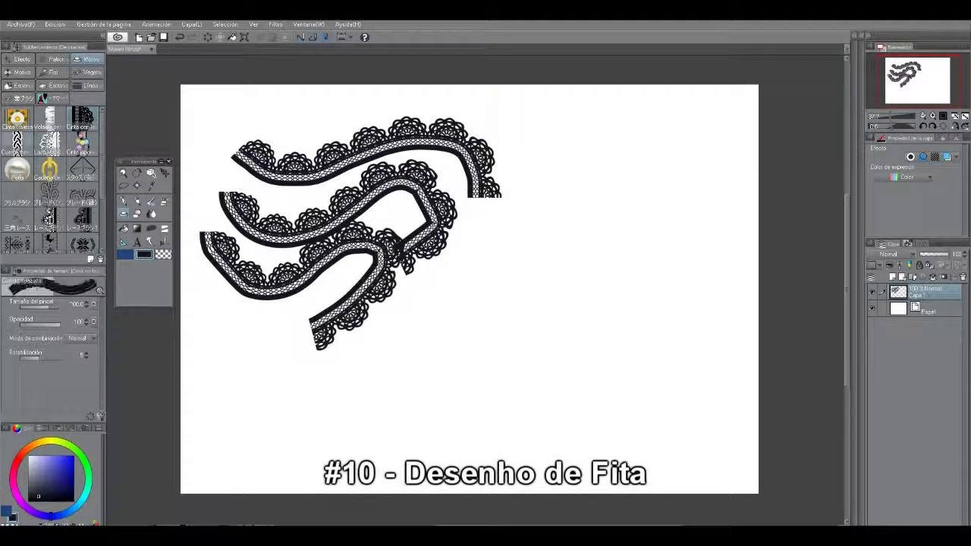
key(Delete)
mouse_move(223, 160)
mouse_down()
mouse_move(373, 259)
mouse_move(412, 235)
mouse_up()
key(ctrl+z)
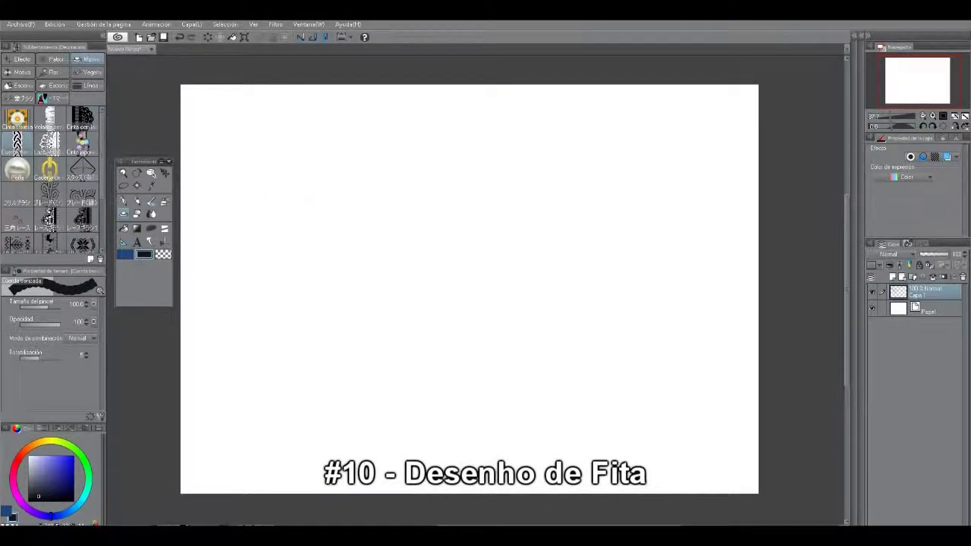
Set the main drawing colour to white and the sub drawing colour to black.
key(x)
click(30, 500)
click(13, 518)
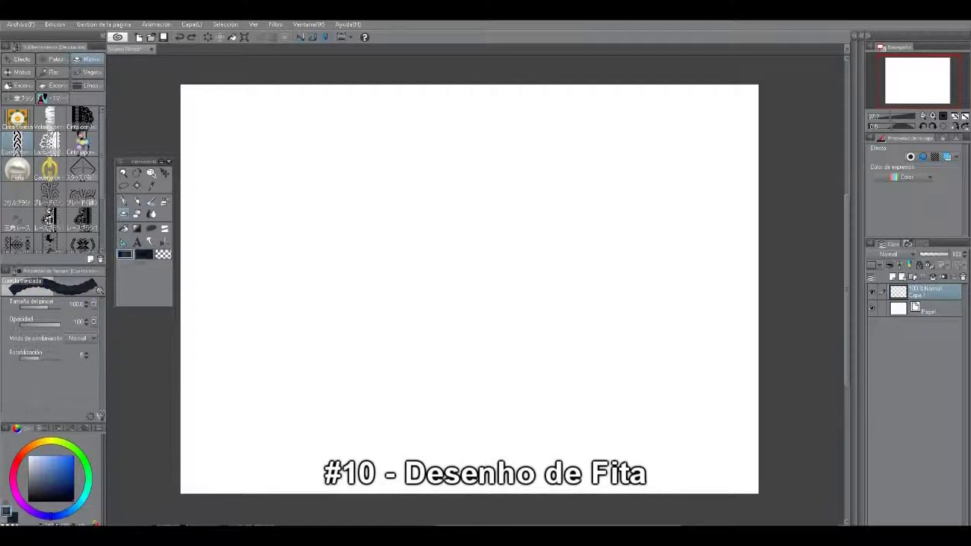
click(29, 456)
key(x)
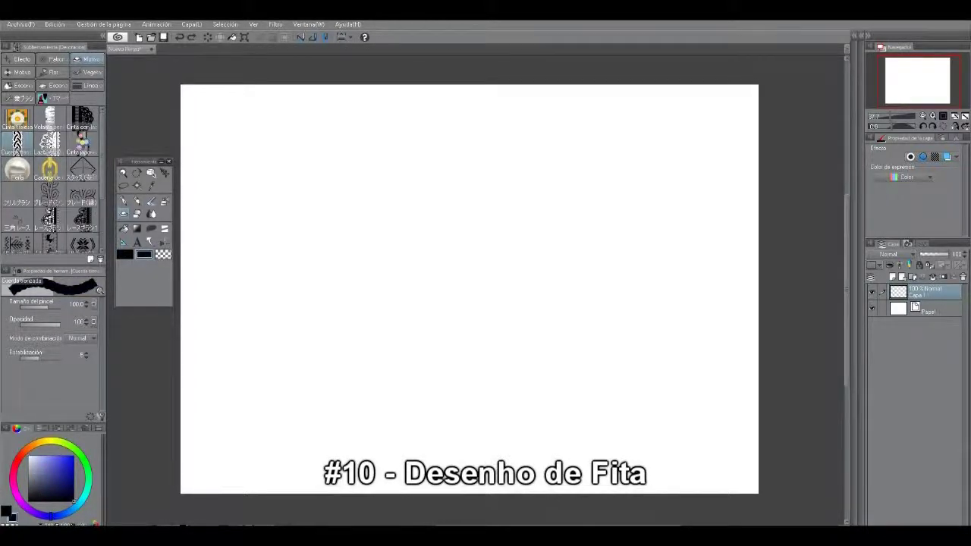
Draw two long wavy braided cords across the canvas and a braided spiral near its upper edge.
mouse_move(201, 134)
mouse_down()
mouse_move(445, 169)
mouse_move(559, 160)
mouse_up()
key(ctrl+z)
mouse_move(188, 151)
mouse_down()
mouse_move(338, 155)
mouse_move(731, 117)
mouse_move(751, 135)
mouse_up()
mouse_move(740, 171)
mouse_down()
mouse_move(647, 161)
mouse_move(211, 173)
mouse_move(192, 197)
mouse_up()
mouse_move(322, 121)
mouse_down()
mouse_move(363, 106)
mouse_move(398, 113)
mouse_up()
Draw a curved scalloped lace trim on the lower left of the canvas and a beaded ribbon spiral on the right.
click(50, 142)
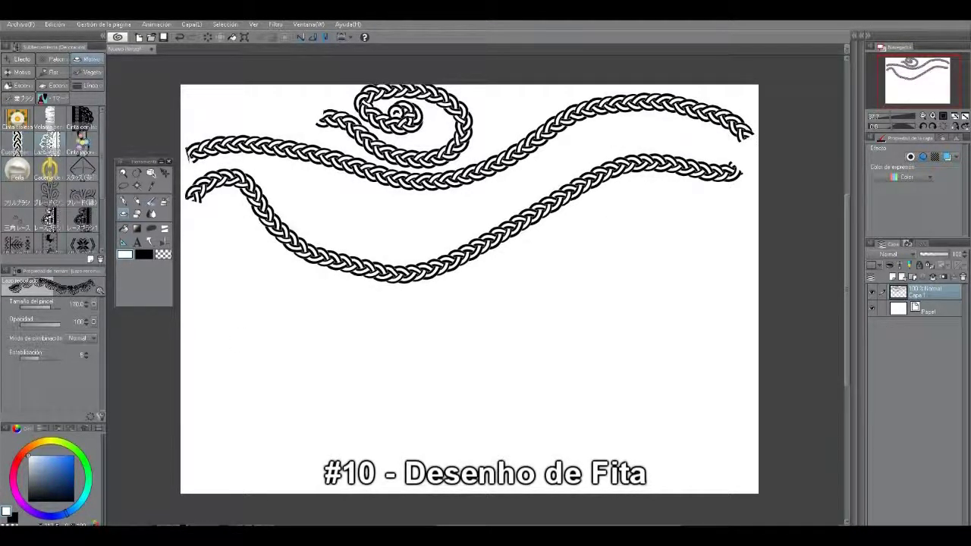
drag(241, 334, 453, 307)
click(82, 140)
mouse_move(747, 216)
mouse_down()
mouse_move(613, 257)
mouse_move(747, 349)
mouse_move(667, 357)
mouse_move(687, 365)
mouse_up()
Draw a spiralling pearl string at brush size 50 and a vertical pearl strand at size 80.
click(17, 170)
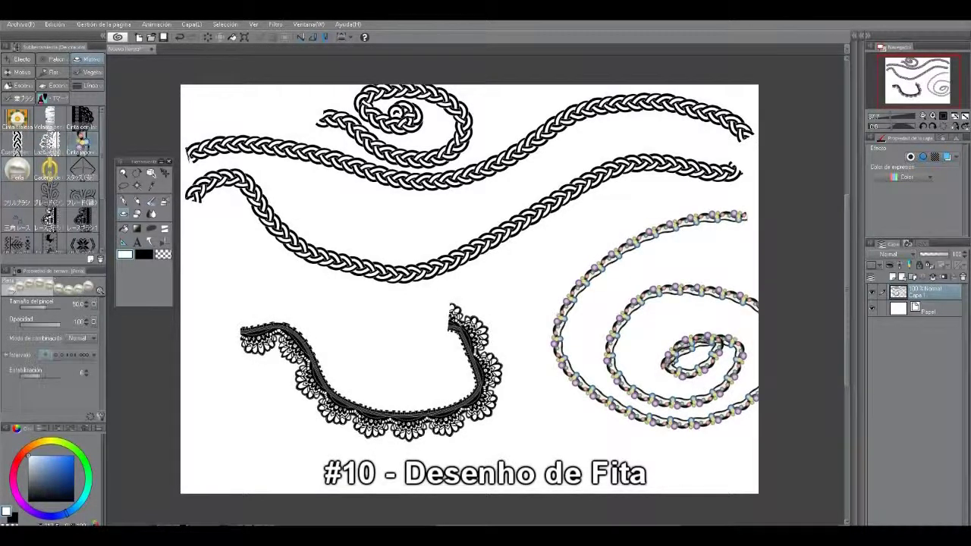
mouse_move(238, 289)
mouse_down()
mouse_move(297, 234)
mouse_move(381, 296)
mouse_move(541, 332)
mouse_move(426, 241)
mouse_move(550, 241)
mouse_move(515, 276)
mouse_move(509, 266)
mouse_move(511, 279)
mouse_move(475, 293)
mouse_up()
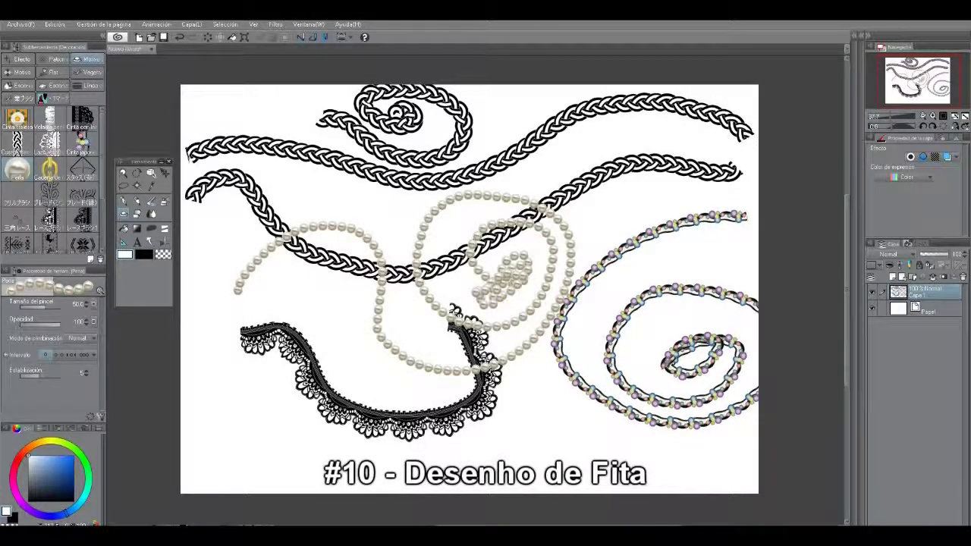
drag(365, 190, 383, 414)
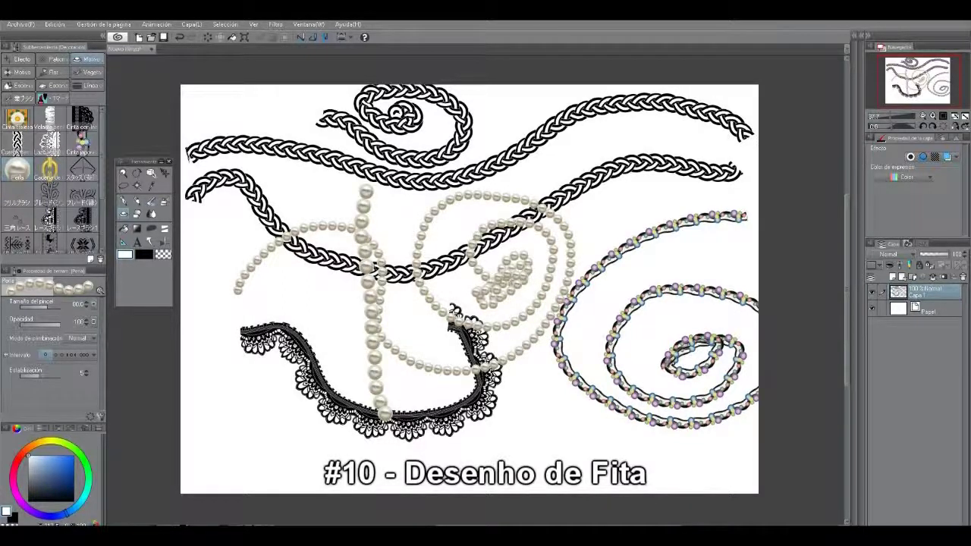
Draw gold chain strokes at brush size 70 and enable pen-pressure control of the chain brush's size with an adjusted curve.
click(49, 168)
mouse_move(189, 304)
mouse_down()
mouse_move(398, 173)
mouse_move(603, 228)
mouse_move(531, 242)
mouse_move(466, 275)
mouse_up()
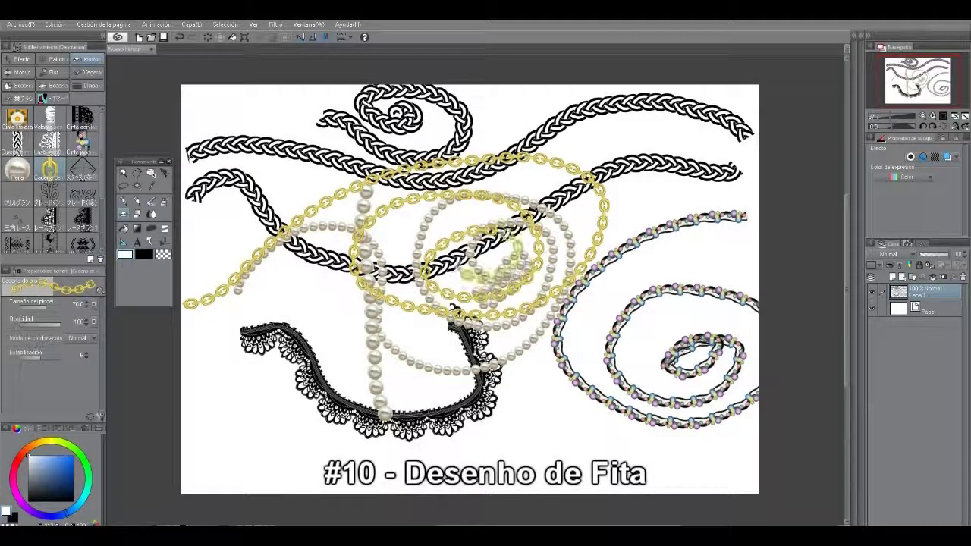
mouse_move(182, 402)
mouse_down()
mouse_move(307, 332)
mouse_move(412, 465)
mouse_move(755, 195)
mouse_move(640, 323)
mouse_move(690, 359)
mouse_up()
click(93, 304)
click(94, 332)
drag(141, 424, 157, 439)
click(319, 425)
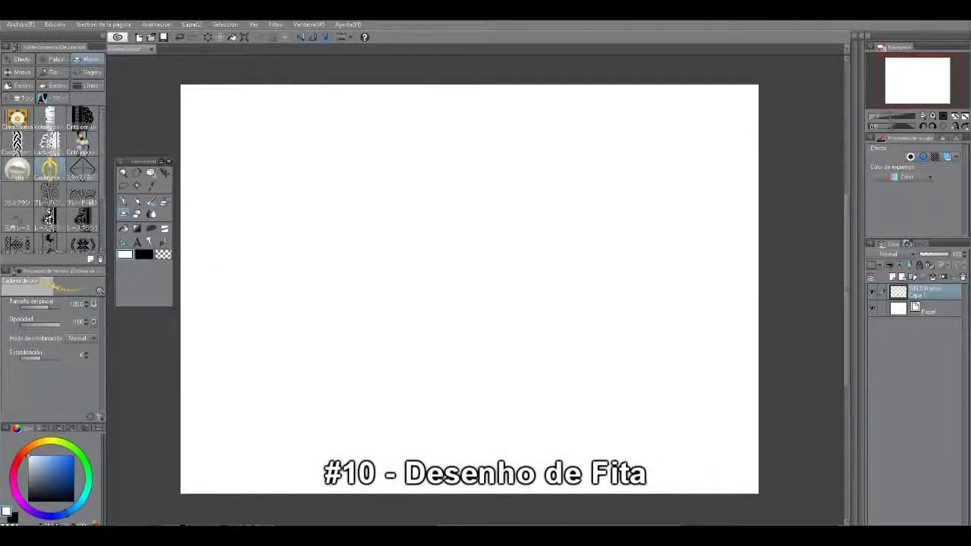
Draw tapered gold chain strokes on the blank canvas at brush size 120.
mouse_move(198, 120)
mouse_down()
mouse_move(214, 147)
mouse_move(239, 160)
mouse_move(350, 127)
mouse_move(455, 190)
mouse_move(384, 249)
mouse_move(290, 276)
mouse_move(498, 291)
mouse_move(547, 184)
mouse_move(692, 174)
mouse_move(704, 296)
mouse_move(660, 263)
mouse_move(613, 316)
mouse_move(649, 332)
mouse_up()
mouse_move(597, 251)
mouse_down()
mouse_move(628, 263)
mouse_move(639, 284)
mouse_move(560, 253)
mouse_up()
mouse_move(368, 320)
mouse_down()
mouse_move(358, 332)
mouse_move(416, 313)
mouse_move(372, 325)
mouse_up()
mouse_move(464, 176)
mouse_down()
mouse_move(496, 136)
mouse_move(485, 182)
mouse_move(524, 209)
mouse_move(485, 232)
mouse_move(345, 196)
mouse_move(274, 205)
mouse_up()
Clear the layer and draw a looping stroke with the diamond-shaped stud brush.
click(81, 169)
key(Delete)
mouse_move(697, 117)
mouse_down()
mouse_move(562, 236)
mouse_move(488, 227)
mouse_move(552, 248)
mouse_move(414, 305)
mouse_up()
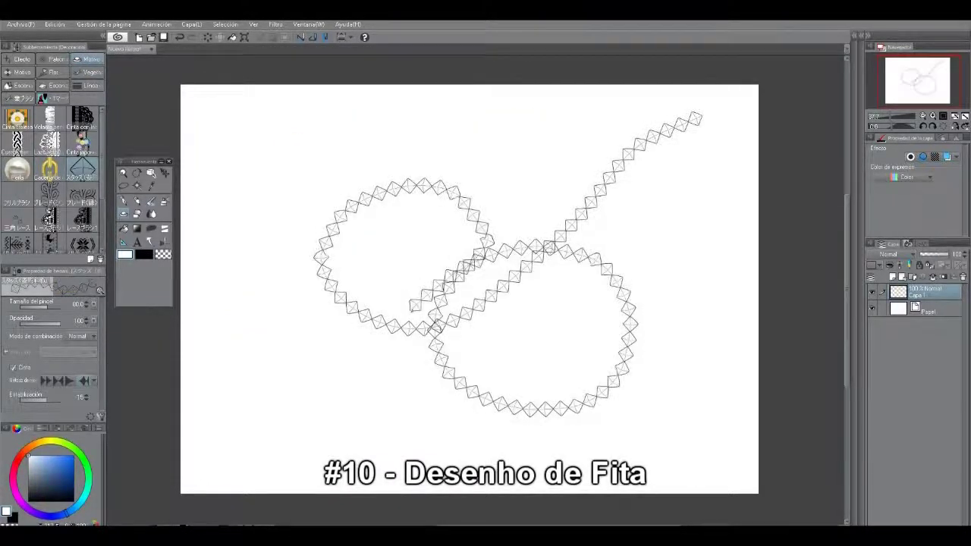
Clear the layer and draw a scalloped stroke with the frill brush (フリルブラシ) at size 50.
key(Delete)
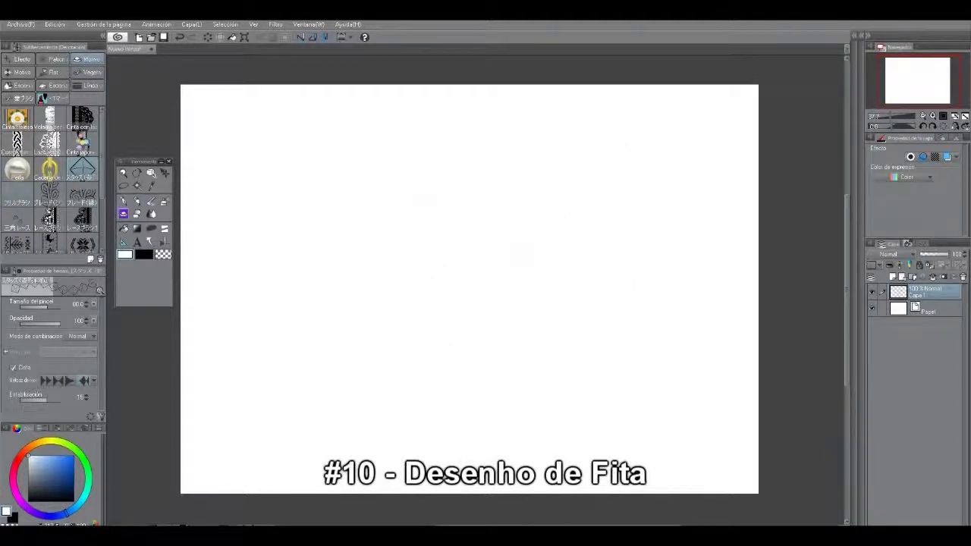
click(16, 194)
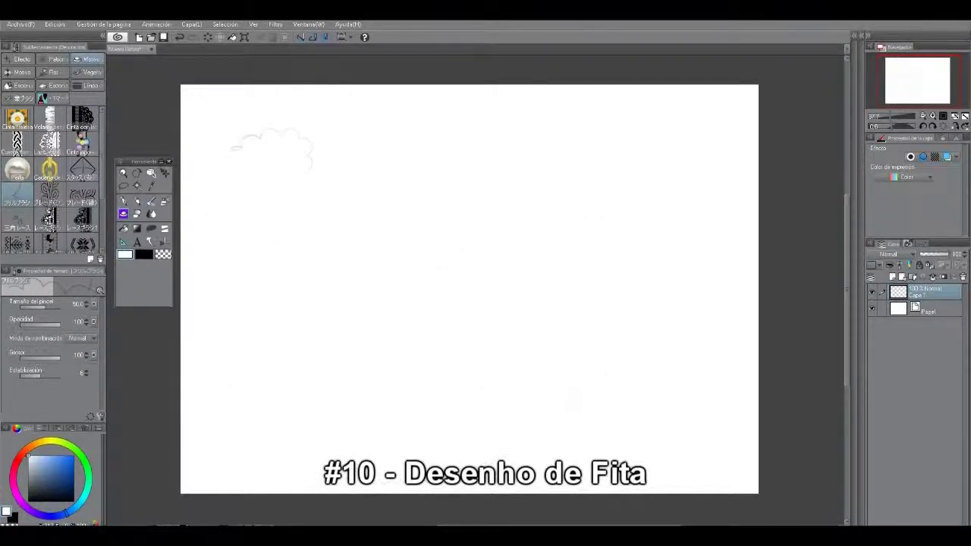
mouse_move(309, 168)
mouse_down()
mouse_move(412, 205)
mouse_move(644, 217)
mouse_move(472, 213)
mouse_move(235, 296)
mouse_up()
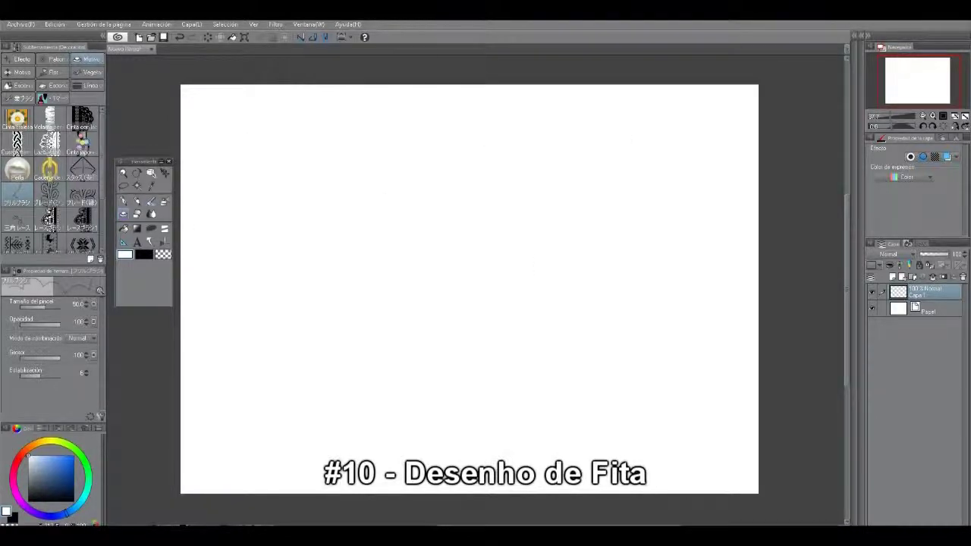
Try the simple braid brush at size 60, tie its size to pen pressure, and draw a large tapered spiral at size 150.
click(17, 144)
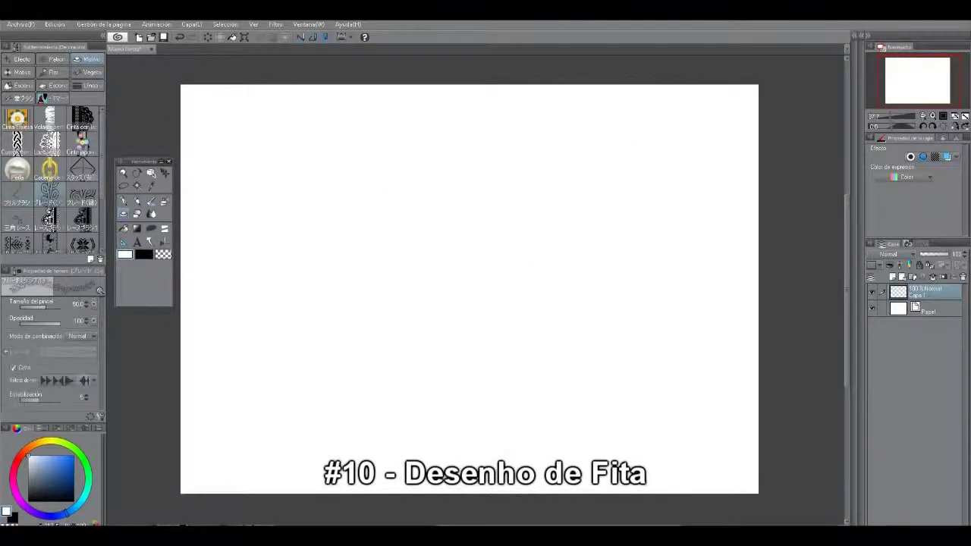
mouse_move(216, 138)
mouse_down()
mouse_move(321, 157)
mouse_move(341, 243)
mouse_move(382, 312)
mouse_up()
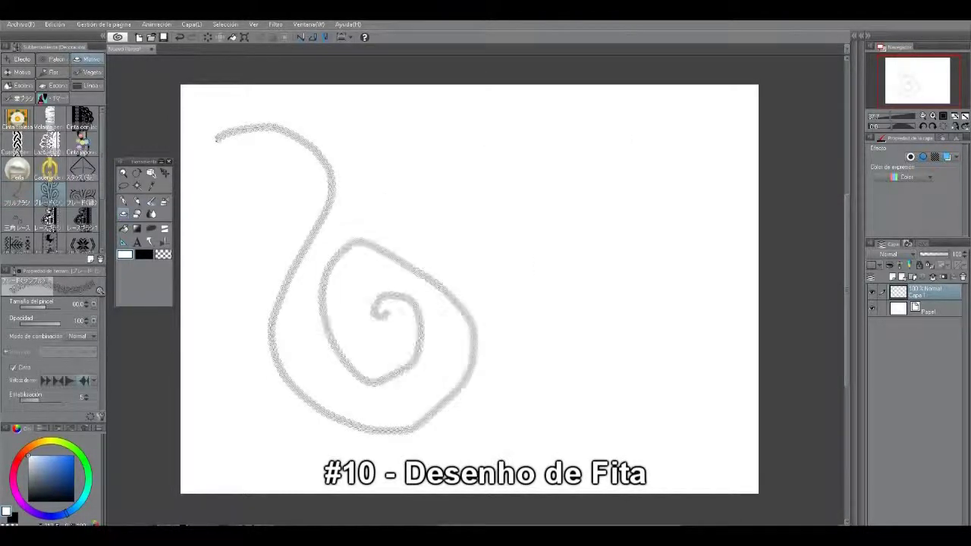
key(ctrl+z)
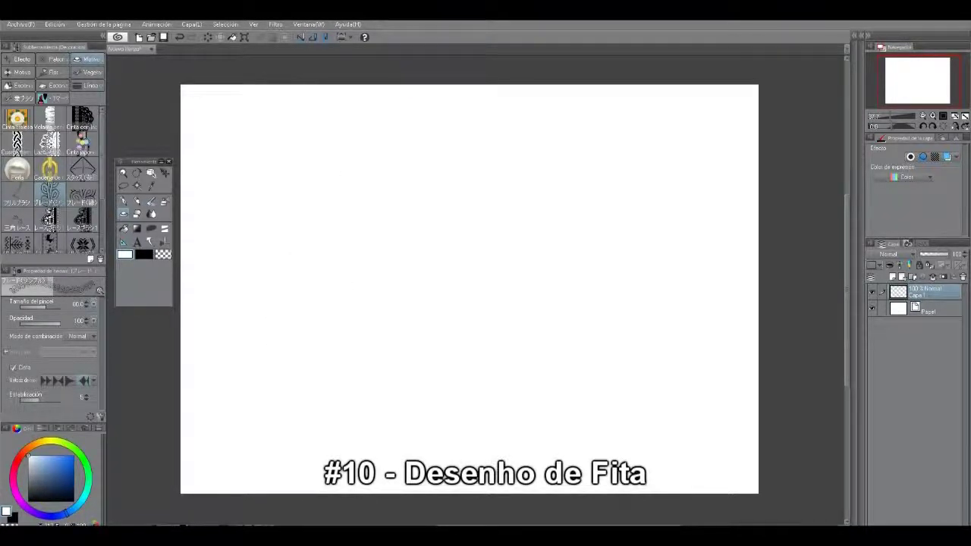
click(93, 303)
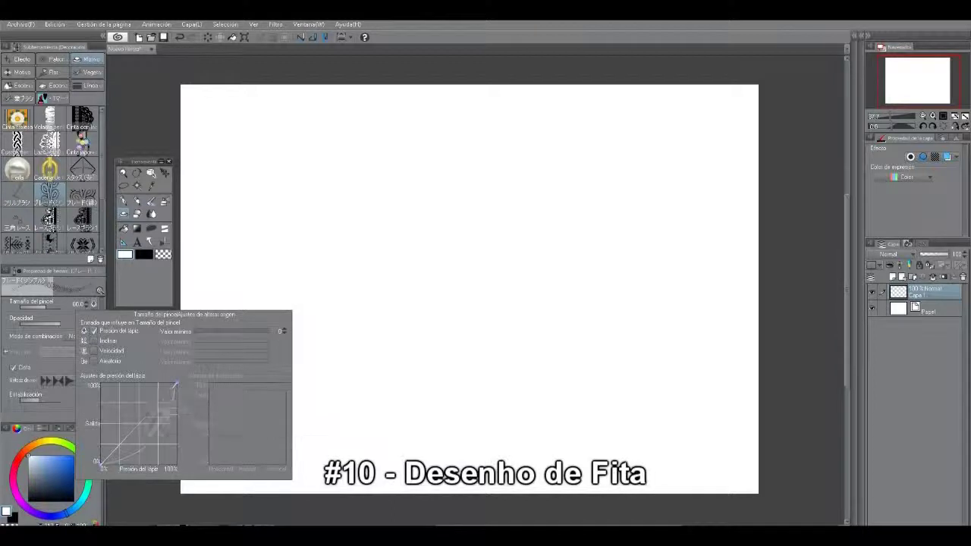
click(93, 304)
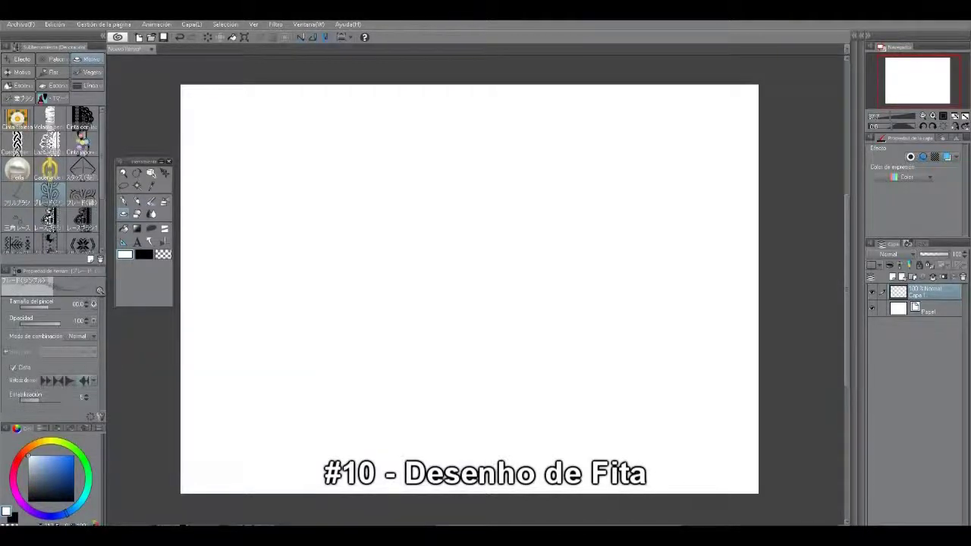
mouse_move(245, 119)
mouse_down()
mouse_move(323, 208)
mouse_move(261, 285)
mouse_move(317, 444)
mouse_move(425, 344)
mouse_move(685, 235)
mouse_move(670, 352)
mouse_move(466, 411)
mouse_move(527, 238)
mouse_move(613, 296)
mouse_move(578, 364)
mouse_move(500, 380)
mouse_move(586, 303)
mouse_move(536, 371)
mouse_move(544, 343)
mouse_up()
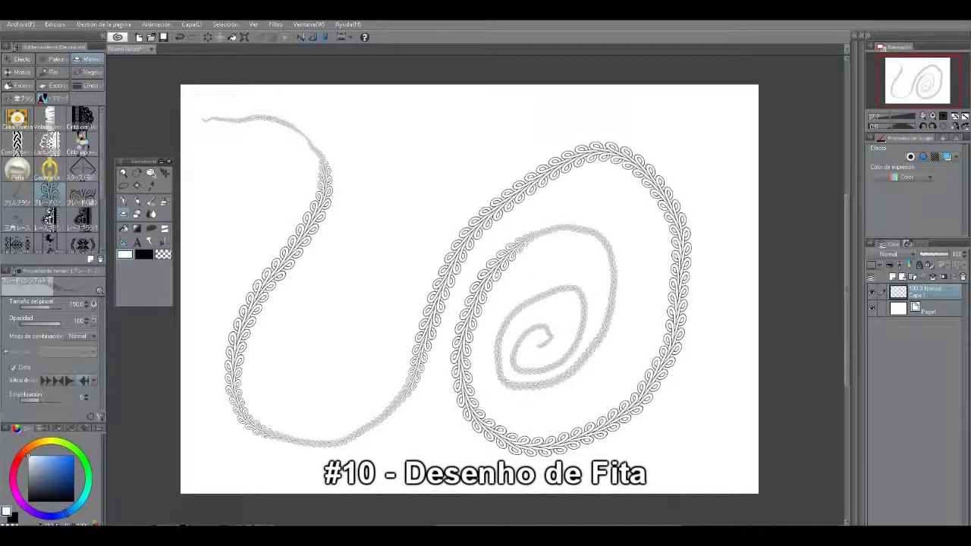
Draw more tapered braid curves around the spiral, reaching out to the canvas edges.
mouse_move(209, 140)
mouse_down()
mouse_move(298, 175)
mouse_move(294, 216)
mouse_move(243, 264)
mouse_move(204, 375)
mouse_move(217, 451)
mouse_move(355, 467)
mouse_move(429, 446)
mouse_up()
mouse_move(253, 95)
mouse_down()
mouse_move(293, 95)
mouse_move(383, 150)
mouse_move(393, 219)
mouse_move(315, 404)
mouse_move(383, 355)
mouse_move(469, 151)
mouse_move(566, 89)
mouse_move(731, 189)
mouse_move(705, 388)
mouse_move(637, 489)
mouse_up()
drag(751, 339, 688, 448)
mouse_move(758, 140)
mouse_down()
mouse_move(710, 84)
mouse_move(372, 105)
mouse_move(297, 96)
mouse_up()
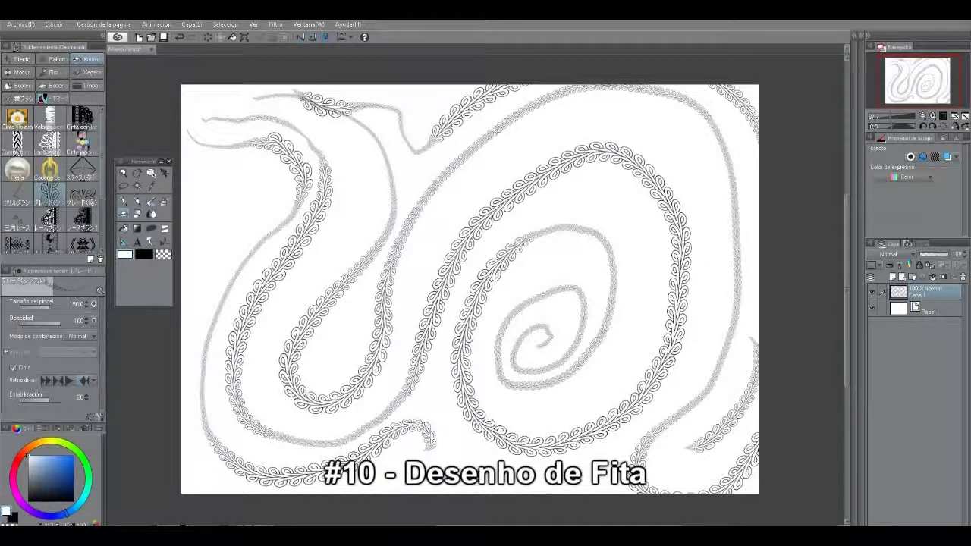
Clear the layer and draw a stroke with the edging braid brush (ブレード(縁)) at size 100.
key(Delete)
click(82, 195)
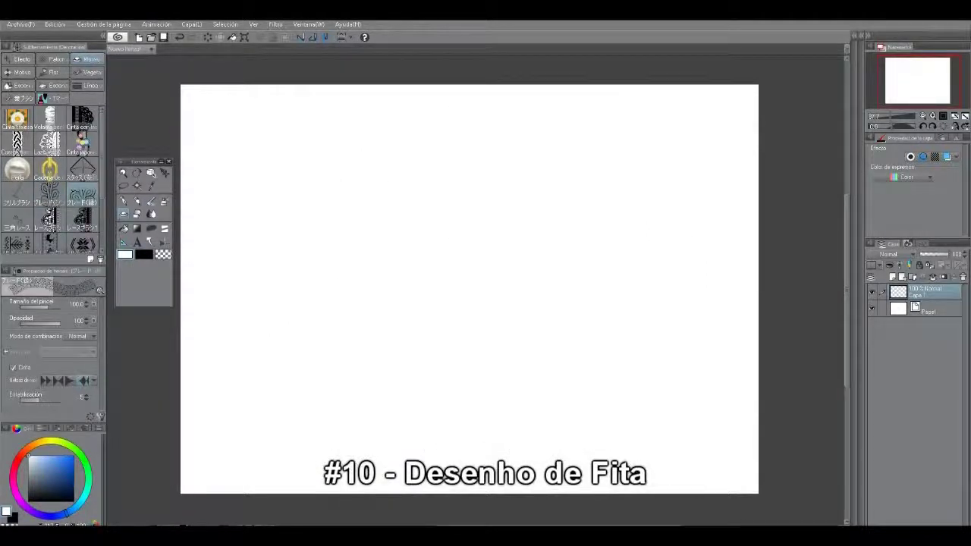
mouse_move(233, 139)
mouse_down()
mouse_move(255, 161)
mouse_move(431, 157)
mouse_move(576, 193)
mouse_move(443, 296)
mouse_move(533, 201)
mouse_move(477, 178)
mouse_move(336, 322)
mouse_up()
Clear the layer and draw a small spiral with the triangular lace brush (三角レース) at size 60.
key(Delete)
click(17, 220)
mouse_move(297, 160)
mouse_down()
mouse_move(334, 213)
mouse_move(439, 190)
mouse_up()
key(ctrl+z)
key(bracketright)
key(bracketright)
key(bracketright)
key(bracketright)
key(bracketright)
mouse_move(288, 199)
mouse_down()
mouse_move(397, 150)
mouse_move(331, 179)
mouse_move(363, 185)
mouse_up()
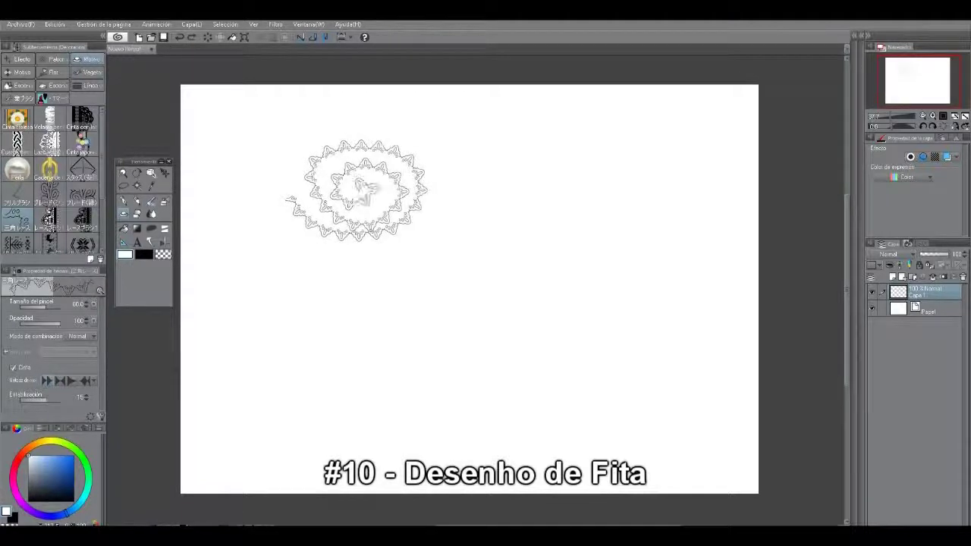
Clear the layer and draw more curved strokes with the triangular lace brush.
key(Delete)
mouse_move(372, 138)
mouse_down()
mouse_move(613, 250)
mouse_move(325, 277)
mouse_move(486, 185)
mouse_up()
mouse_move(471, 296)
mouse_down()
mouse_move(501, 237)
mouse_move(478, 232)
mouse_move(419, 246)
mouse_up()
mouse_move(322, 125)
mouse_down()
mouse_move(220, 239)
mouse_move(706, 321)
mouse_move(377, 137)
mouse_up()
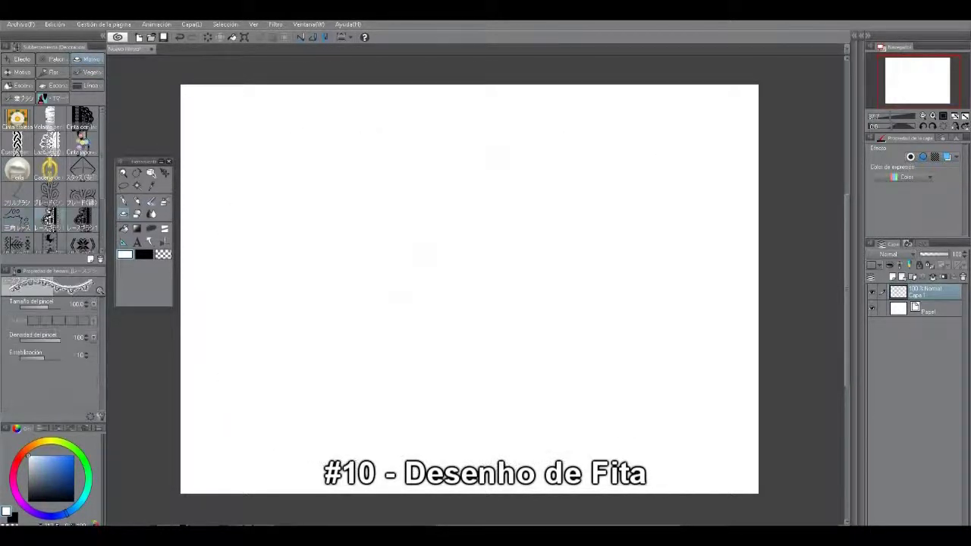
On the cleared layer, draw a thin wavy ribbon with the first lace brush and a wider black one above it with the second.
drag(648, 300, 317, 188)
click(82, 220)
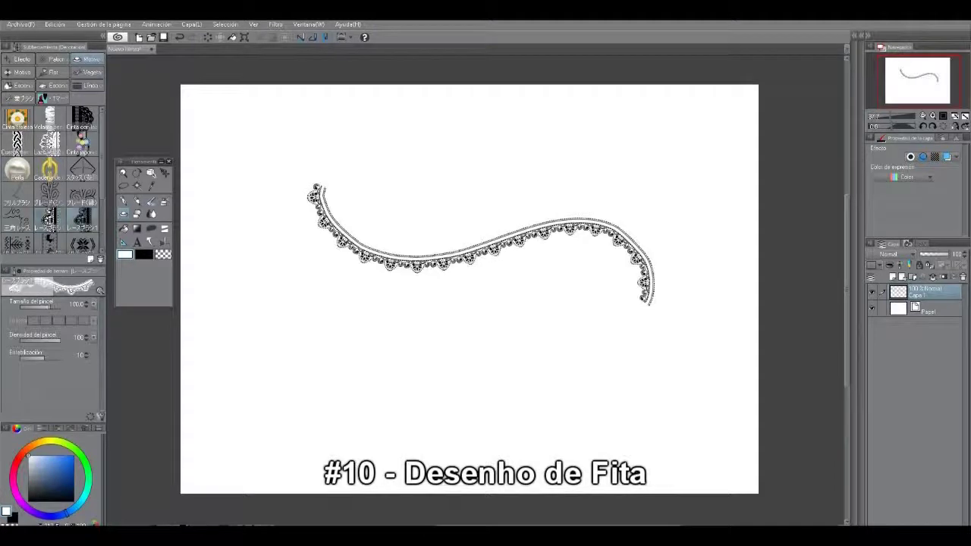
key(x)
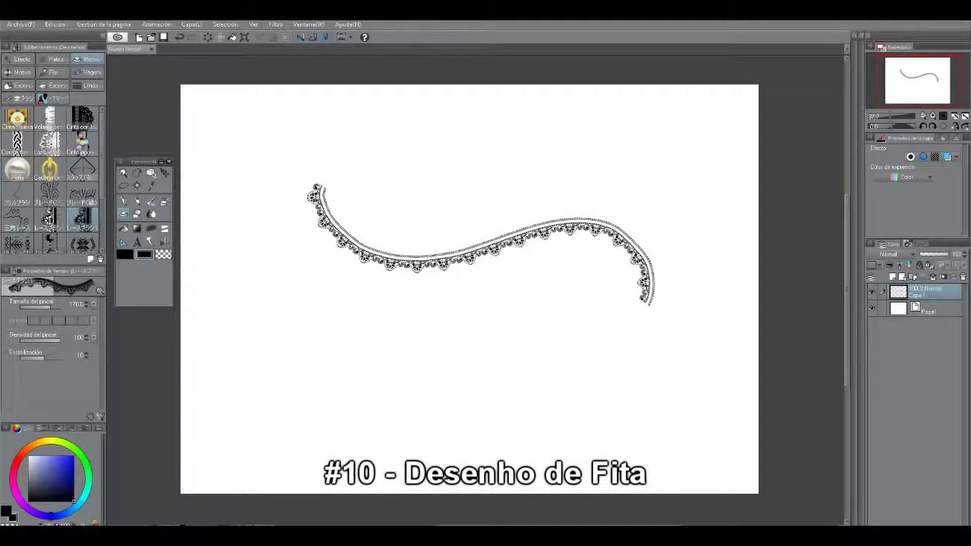
drag(318, 187, 335, 222)
key(ctrl+z)
mouse_move(319, 188)
mouse_down()
mouse_move(432, 256)
mouse_move(648, 301)
mouse_up()
key(x)
mouse_move(355, 181)
mouse_down()
mouse_move(561, 154)
mouse_move(702, 257)
mouse_up()
Draw a narrow wavy Nordic-pattern ribbon below the lace, and a reindeer ribbon at size 200 beneath it.
click(17, 242)
mouse_move(285, 259)
mouse_down()
mouse_move(342, 327)
mouse_move(616, 335)
mouse_up()
click(50, 240)
mouse_move(248, 298)
mouse_down()
mouse_move(265, 312)
mouse_move(587, 341)
mouse_move(375, 383)
mouse_move(638, 366)
mouse_up()
key(ctrl+z)
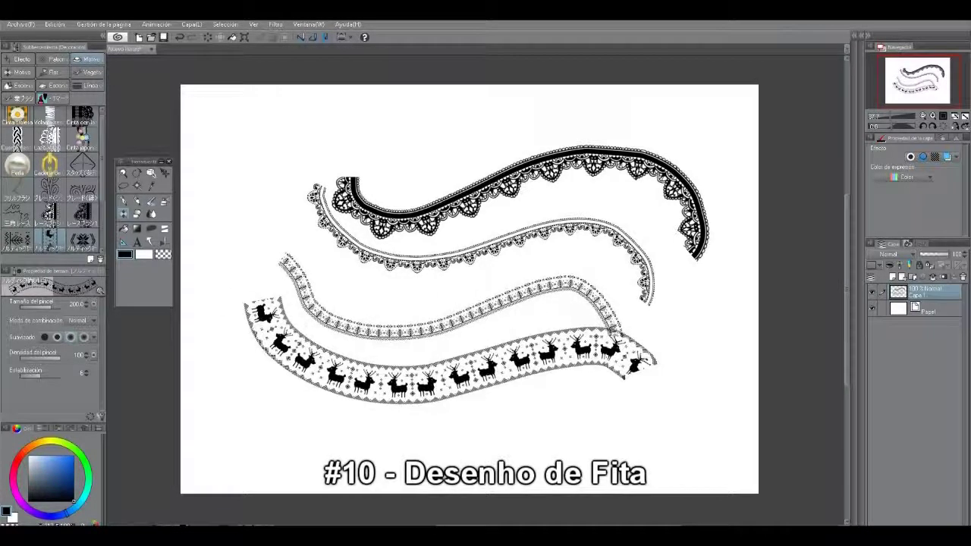
Draw a snowflake Nordic ribbon at size 300 near the canvas top and a triangle-pattern ribbon at size 120 in the upper-right corner.
click(82, 240)
drag(350, 125, 509, 126)
scroll(52, 179, down, 2)
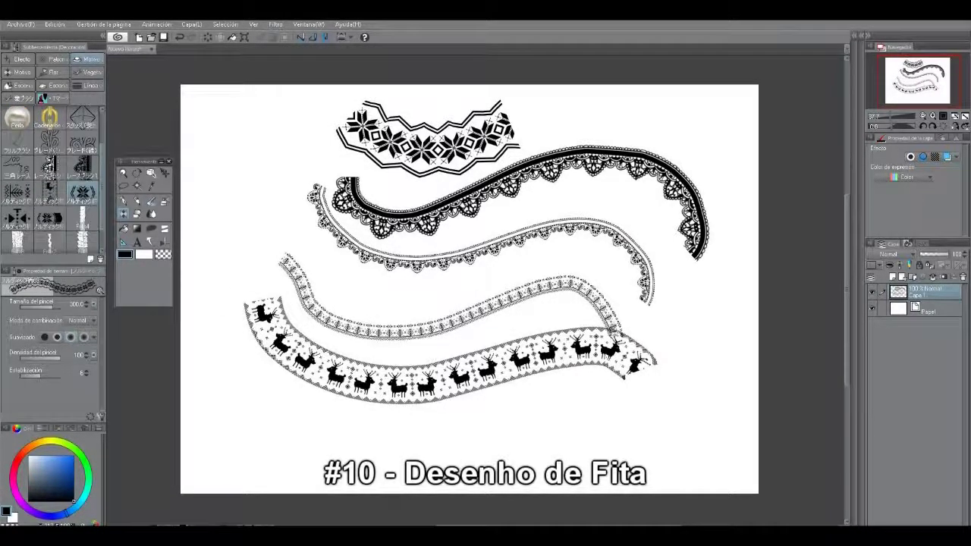
click(17, 242)
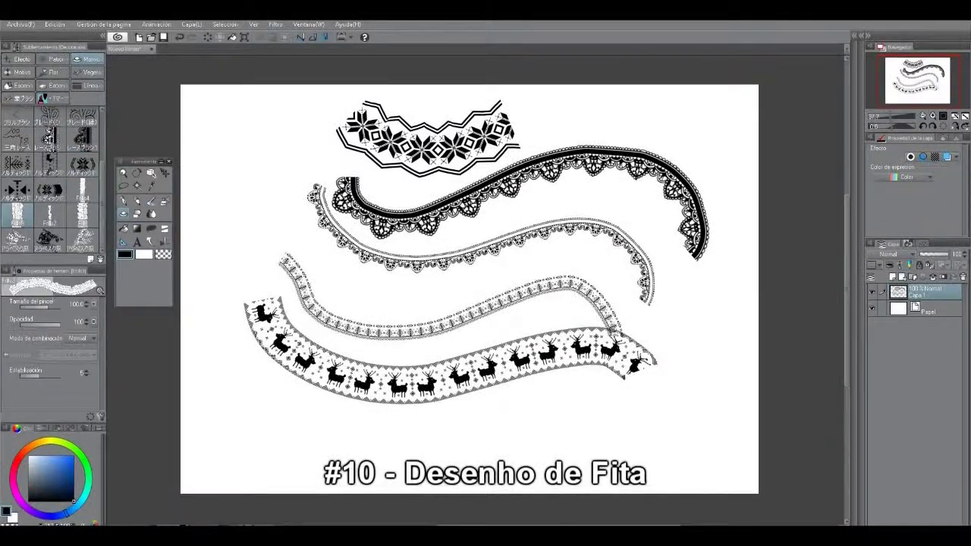
click(16, 187)
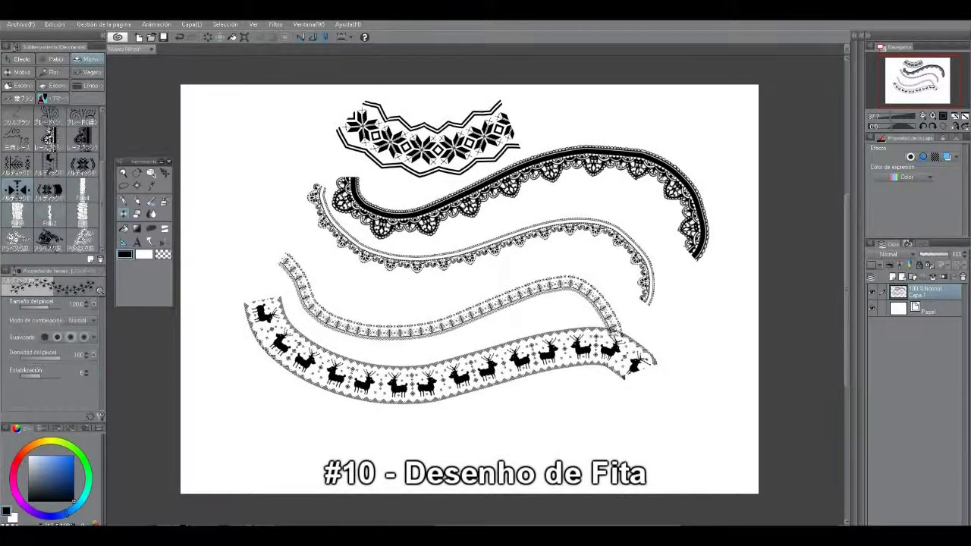
mouse_move(562, 97)
mouse_down()
mouse_move(755, 135)
mouse_move(755, 178)
mouse_up()
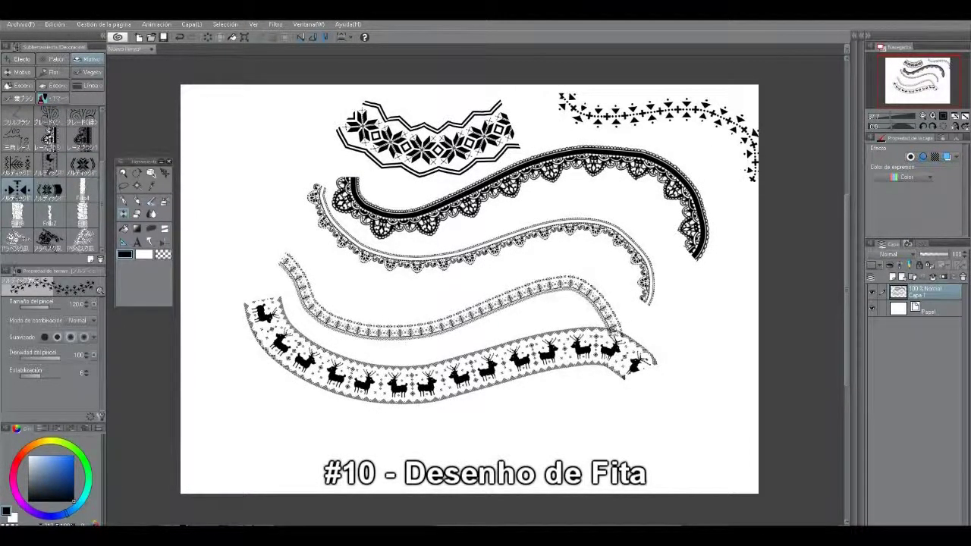
Draw a floral Nordic spiral at size 150 on the canvas's right edge and a ruffled loop at size 250 in its upper-left corner.
click(50, 191)
mouse_move(757, 274)
mouse_down()
mouse_move(757, 391)
mouse_move(744, 348)
mouse_up()
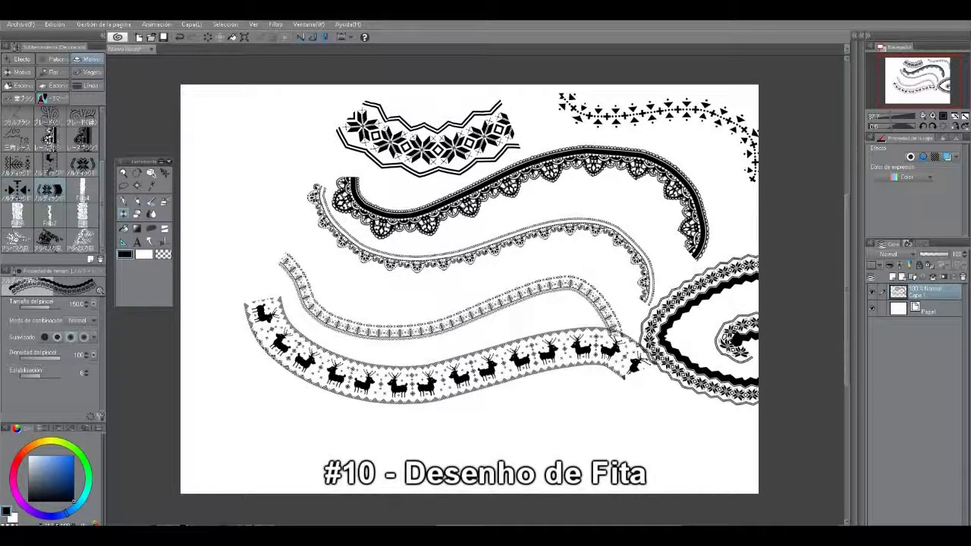
click(82, 191)
drag(182, 144, 262, 91)
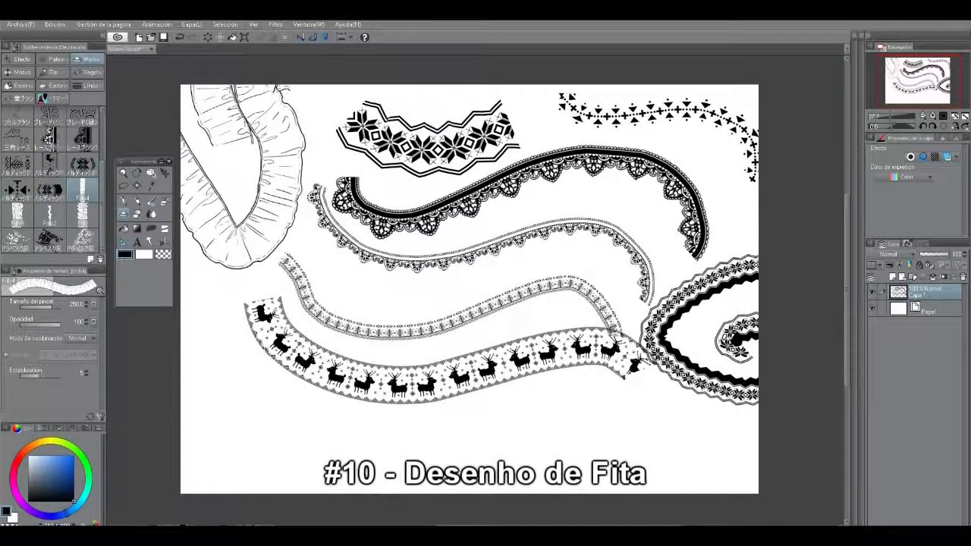
Draw a gathered frill ribbon at size 200 below the reindeer ribbon, and a folded frill at size 100 along the canvas's lower edge.
click(17, 214)
mouse_move(182, 321)
mouse_down()
mouse_move(187, 333)
mouse_move(436, 443)
mouse_move(537, 431)
mouse_up()
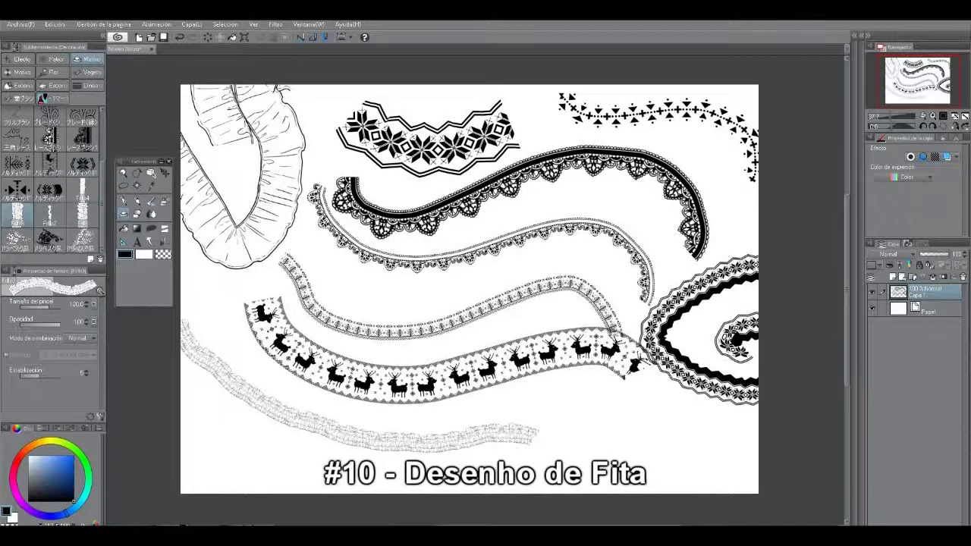
key(ctrl+z)
mouse_move(207, 309)
mouse_down()
mouse_move(316, 426)
mouse_move(646, 428)
mouse_up()
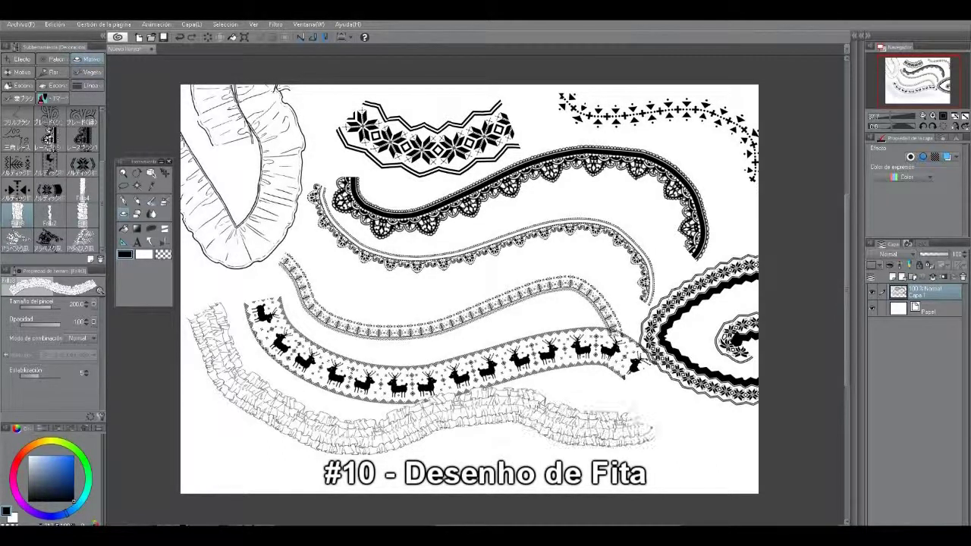
click(49, 214)
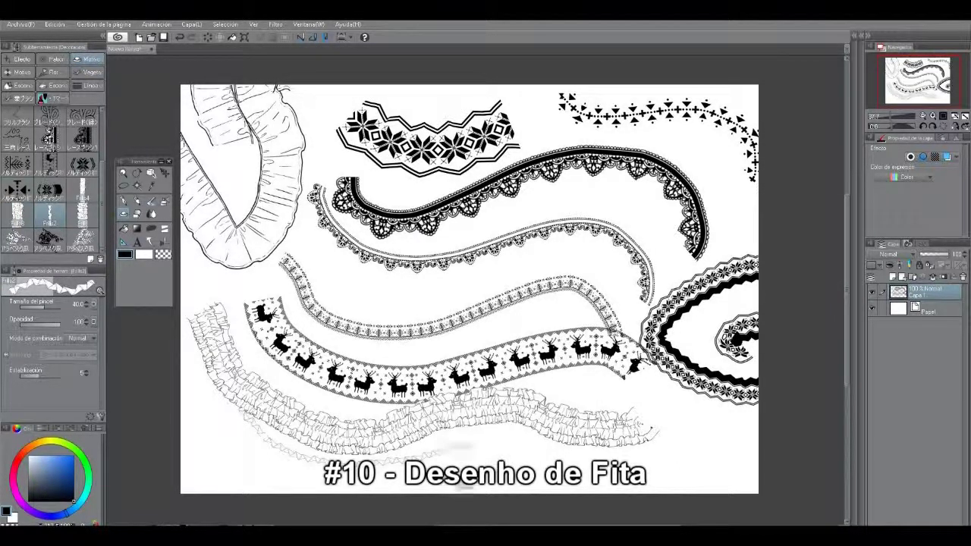
drag(414, 458, 737, 453)
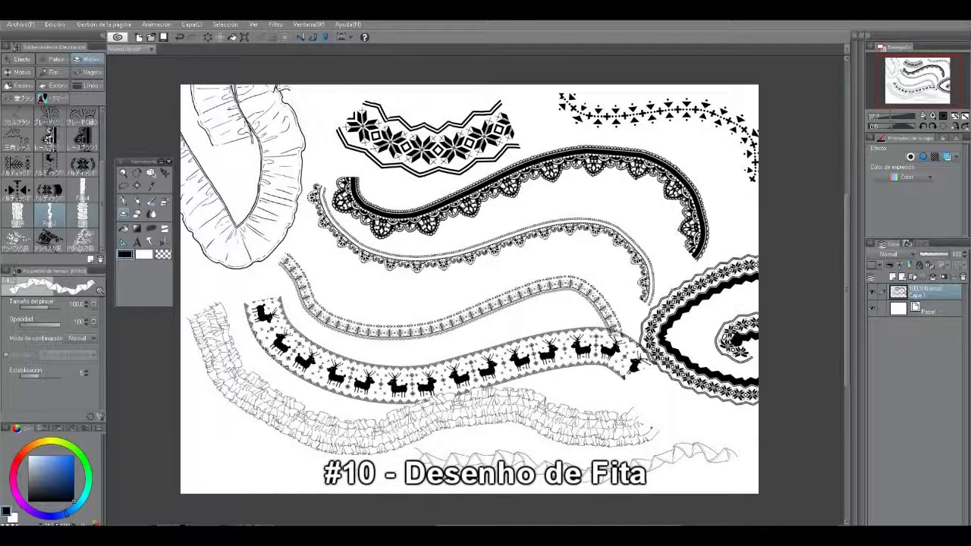
Clear the layer, then draw a long pleated frill curve and a lighter arabesque lace curve above it.
click(82, 213)
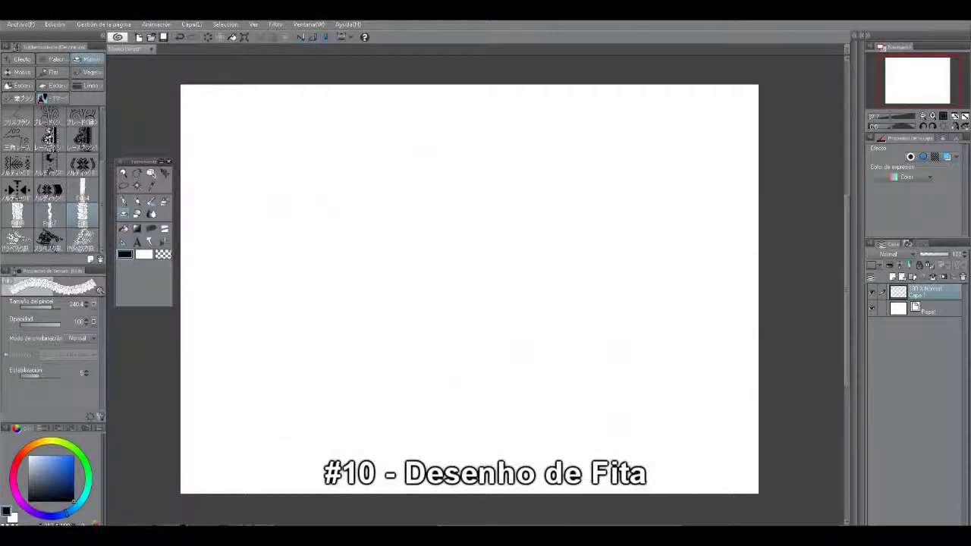
mouse_move(663, 135)
mouse_down()
mouse_move(612, 257)
mouse_move(399, 431)
mouse_move(249, 427)
mouse_move(218, 365)
mouse_up()
click(17, 239)
mouse_move(288, 332)
mouse_down()
mouse_move(355, 375)
mouse_move(474, 224)
mouse_up()
key(ctrl+z)
mouse_move(276, 324)
mouse_down()
mouse_move(347, 382)
mouse_move(529, 213)
mouse_move(603, 161)
mouse_up()
Draw a black arabesque ribbon above the light lace curve and an openwork floral ribbon above that with the neighbouring arabesque brushes.
click(49, 237)
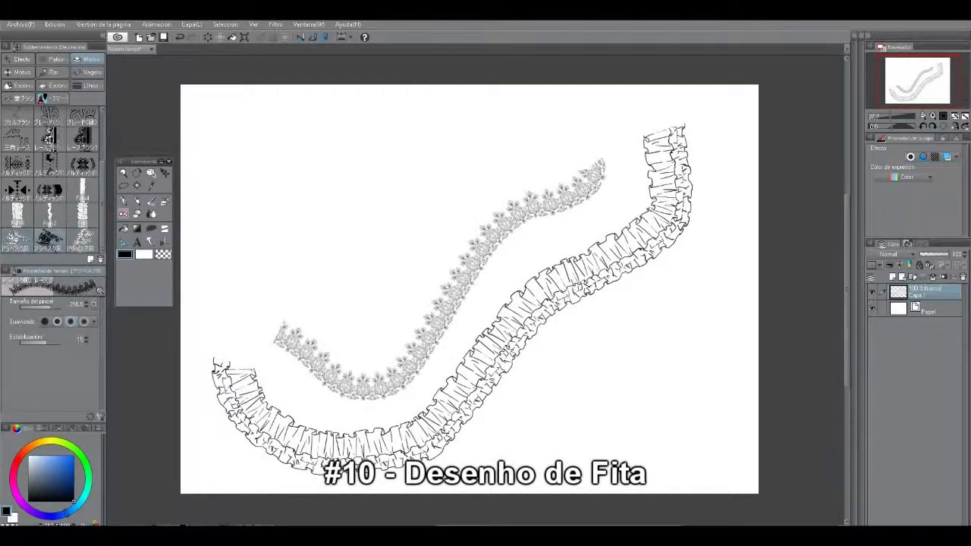
mouse_move(575, 109)
mouse_down()
mouse_move(336, 315)
mouse_move(277, 319)
mouse_up()
click(82, 238)
mouse_move(260, 252)
mouse_down()
mouse_move(336, 239)
mouse_move(452, 123)
mouse_up()
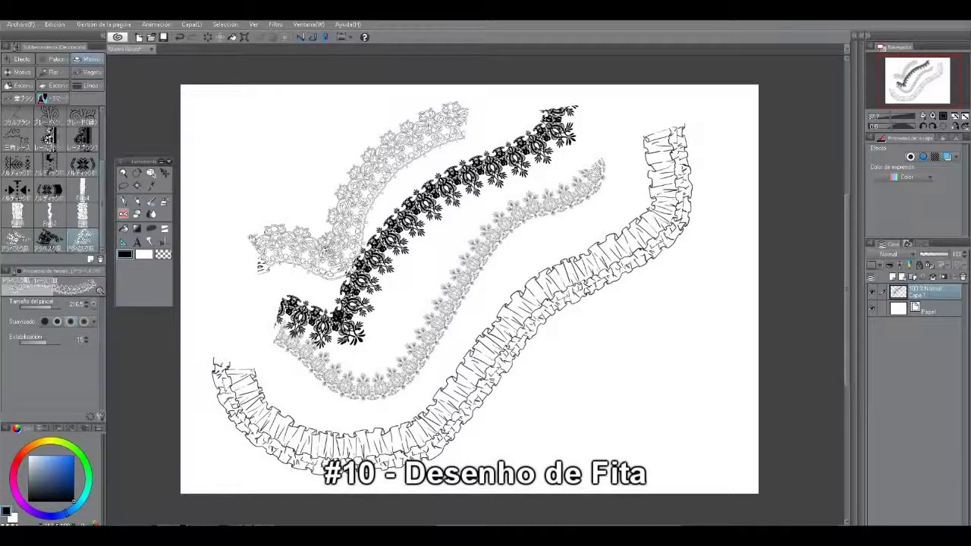
Clear the layer and draw tapering, looping chains across the canvas with the corrientes 2 pen, enlarging it to size 100.
click(123, 201)
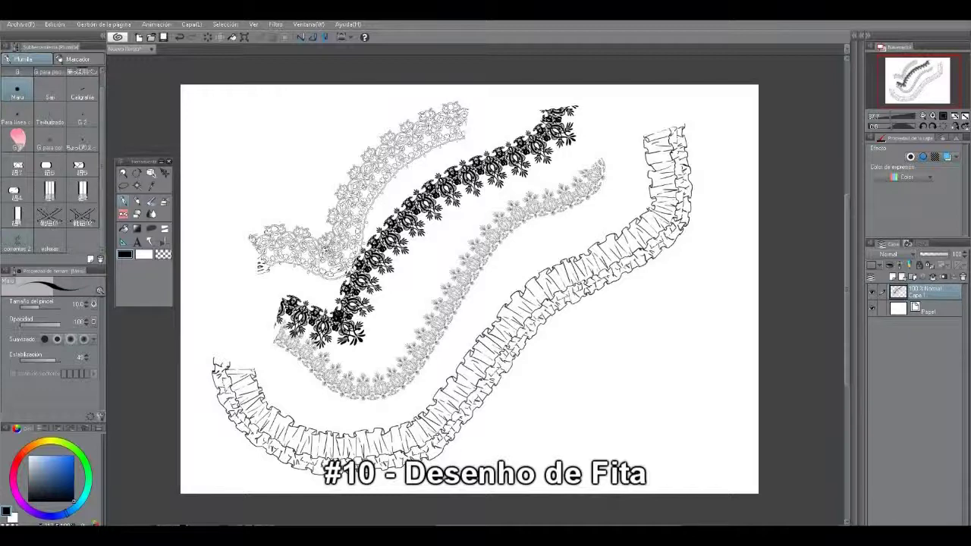
click(18, 241)
mouse_move(251, 140)
mouse_down()
mouse_move(371, 198)
mouse_move(585, 358)
mouse_move(535, 258)
mouse_up()
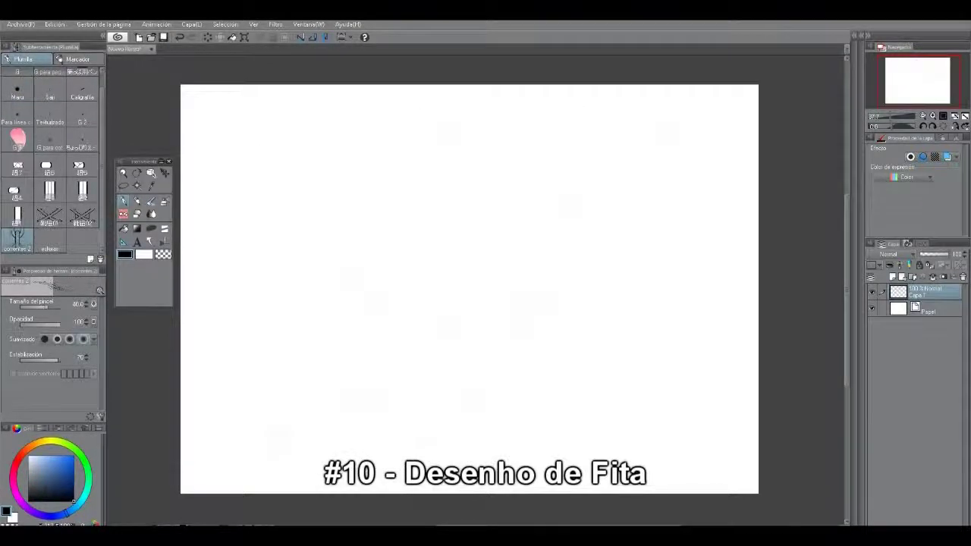
mouse_move(224, 130)
mouse_down()
mouse_move(334, 161)
mouse_move(508, 299)
mouse_move(470, 262)
mouse_move(451, 265)
mouse_up()
mouse_move(542, 243)
mouse_down()
mouse_move(261, 328)
mouse_move(636, 340)
mouse_move(755, 137)
mouse_move(751, 459)
mouse_up()
mouse_move(356, 318)
mouse_down()
mouse_move(485, 376)
mouse_move(609, 244)
mouse_up()
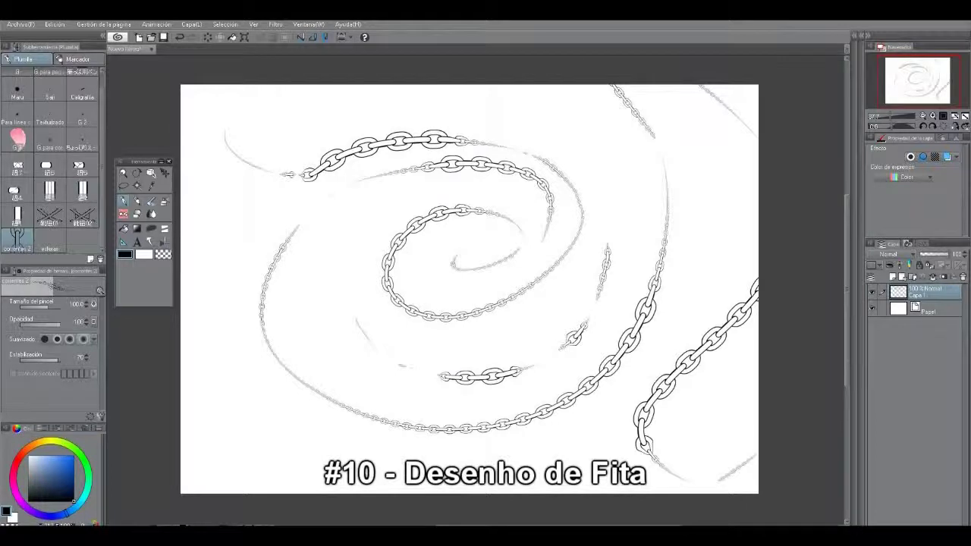
drag(618, 178, 378, 117)
mouse_move(304, 112)
mouse_down()
mouse_move(191, 361)
mouse_move(260, 316)
mouse_move(375, 448)
mouse_move(311, 350)
mouse_up()
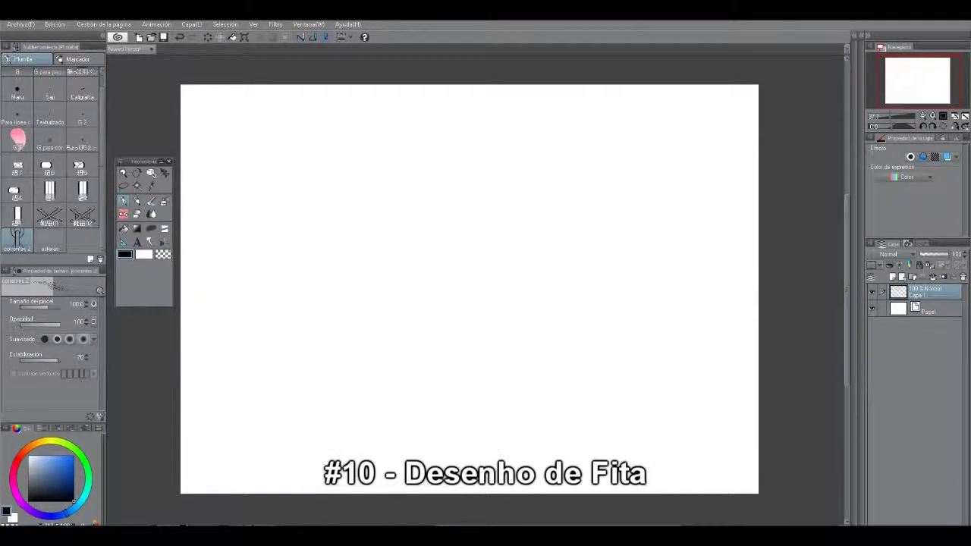
Draw a U-shaped strand of beads on the empty layer with the esferas pen at size 60.
click(51, 241)
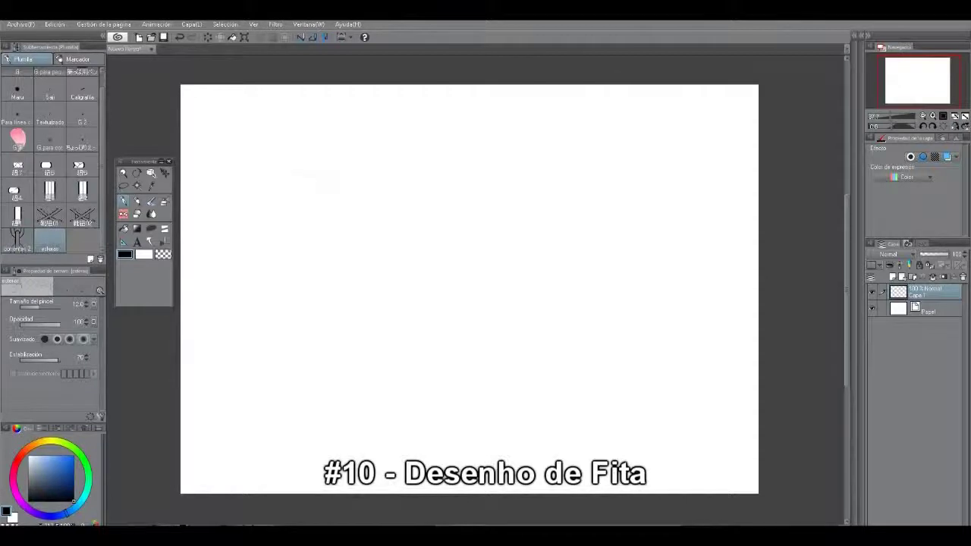
mouse_move(286, 174)
mouse_down()
mouse_move(372, 303)
mouse_move(560, 250)
mouse_move(477, 160)
mouse_up()
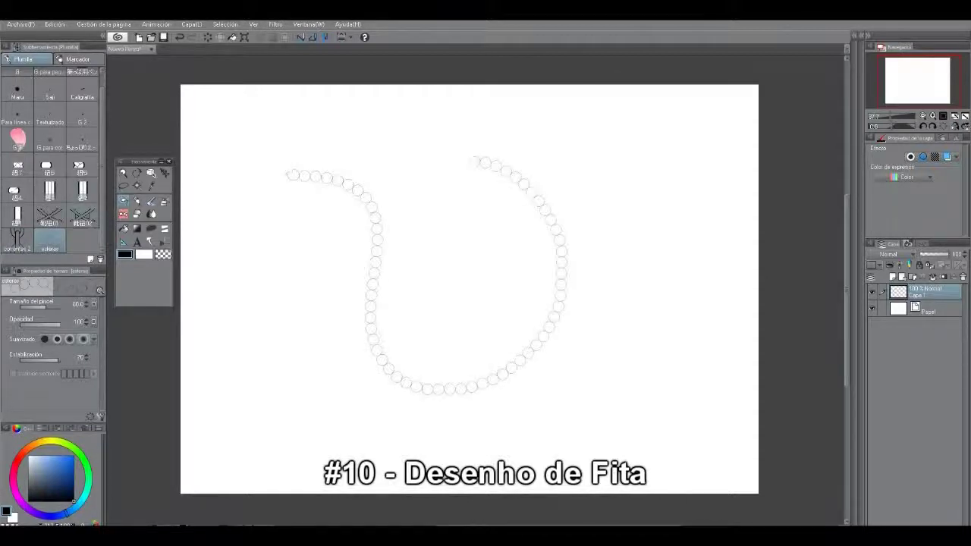
Clear the layer and draw a diagonal eyelet lacing stroke at size 300 and a thinner crossed lacing at size 250 beside it.
click(82, 216)
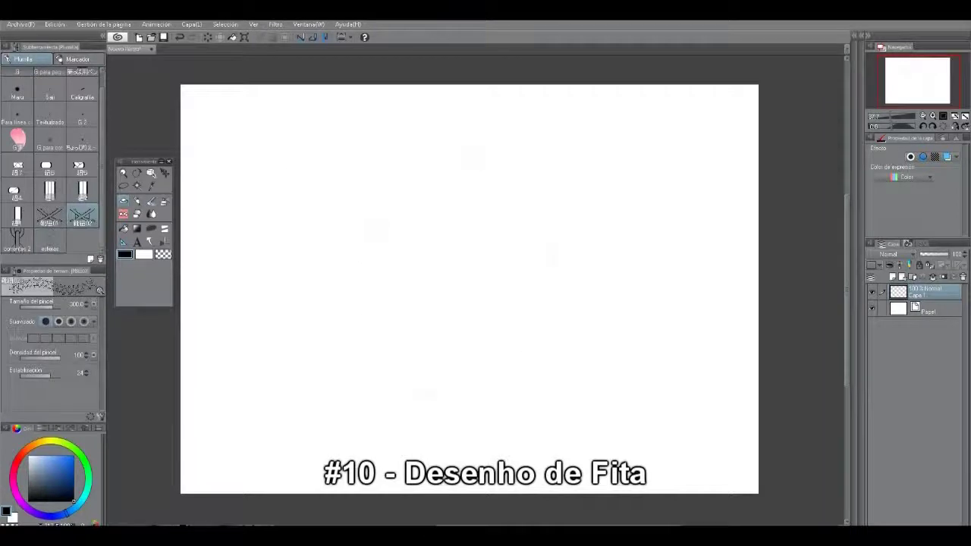
mouse_move(710, 121)
mouse_down()
mouse_move(669, 155)
mouse_move(590, 318)
mouse_move(421, 416)
mouse_up()
click(50, 216)
drag(599, 127, 421, 341)
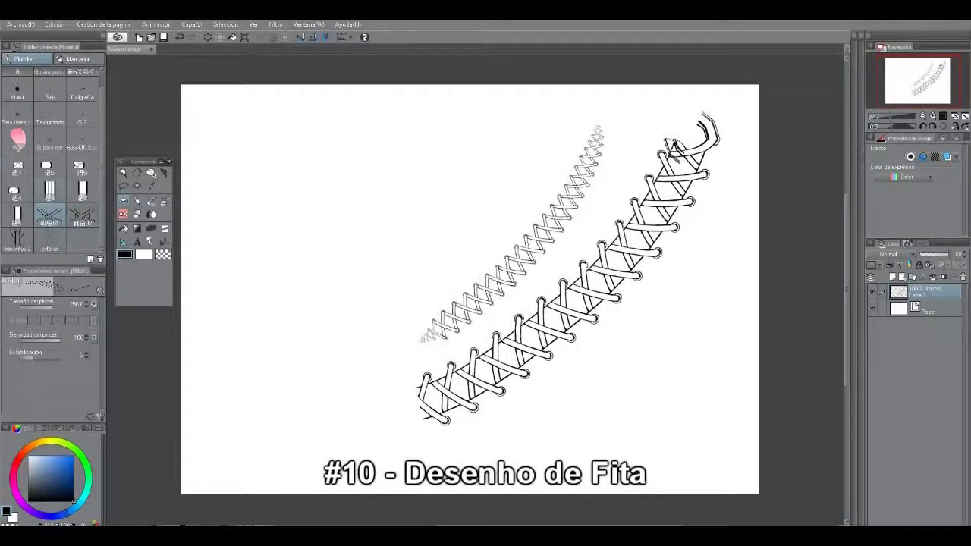
Draw a cross-hatched cord down the canvas's left side and a black wavy double line beside it.
click(17, 165)
mouse_move(306, 158)
mouse_down()
mouse_move(315, 198)
mouse_move(296, 408)
mouse_up()
key(ctrl+z)
mouse_move(248, 156)
mouse_down()
mouse_move(232, 303)
mouse_move(252, 395)
mouse_up()
click(49, 166)
drag(287, 143, 289, 368)
Draw a thin twisted cord and a narrow plain cord at size 50 beside the wavy double line.
click(81, 165)
mouse_move(330, 133)
mouse_down()
mouse_move(312, 327)
mouse_move(322, 370)
mouse_up()
click(17, 190)
drag(373, 137, 349, 342)
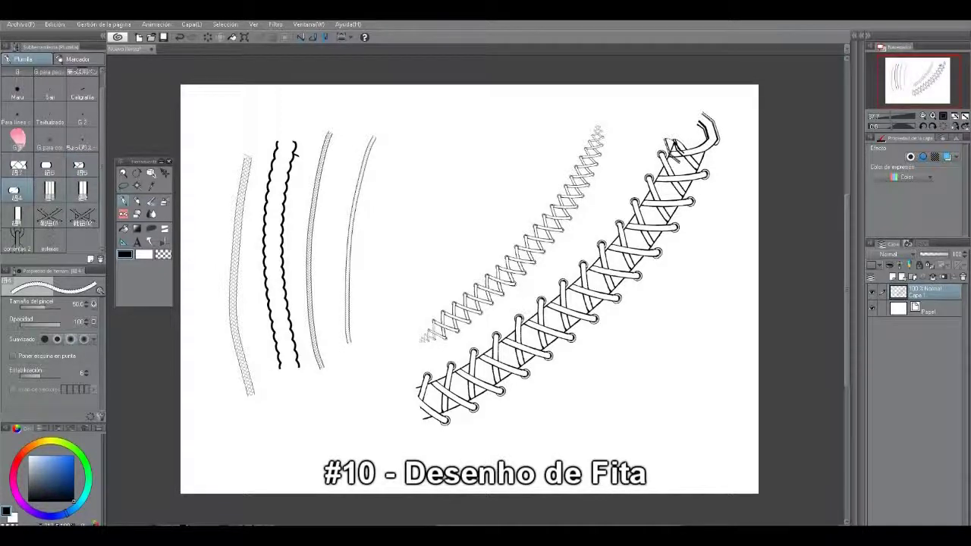
Draw two multi-line striped bands beside the cords, then a stroke in the canvas's lower-left corner with the last cord pen.
click(49, 191)
mouse_move(421, 121)
mouse_down()
mouse_move(400, 180)
mouse_move(374, 350)
mouse_up()
click(82, 189)
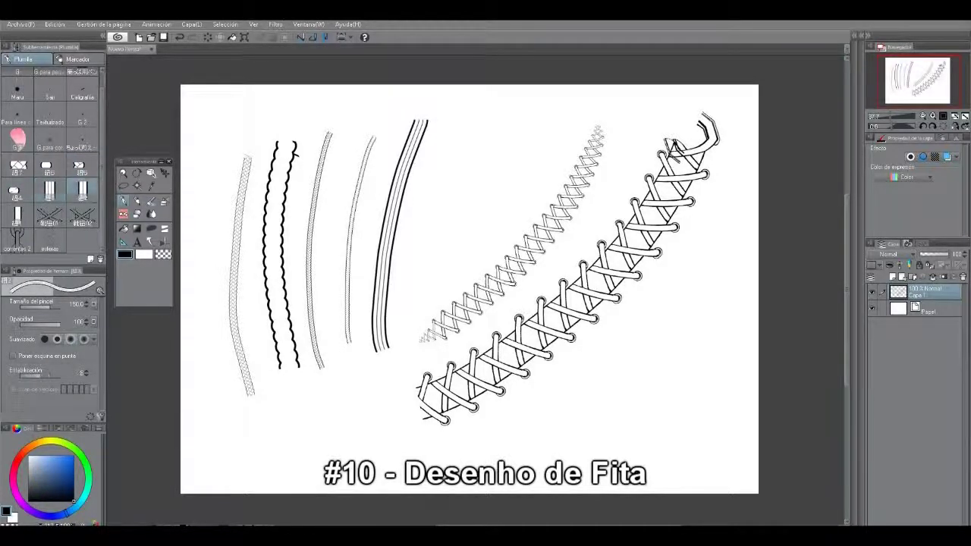
drag(463, 112, 423, 274)
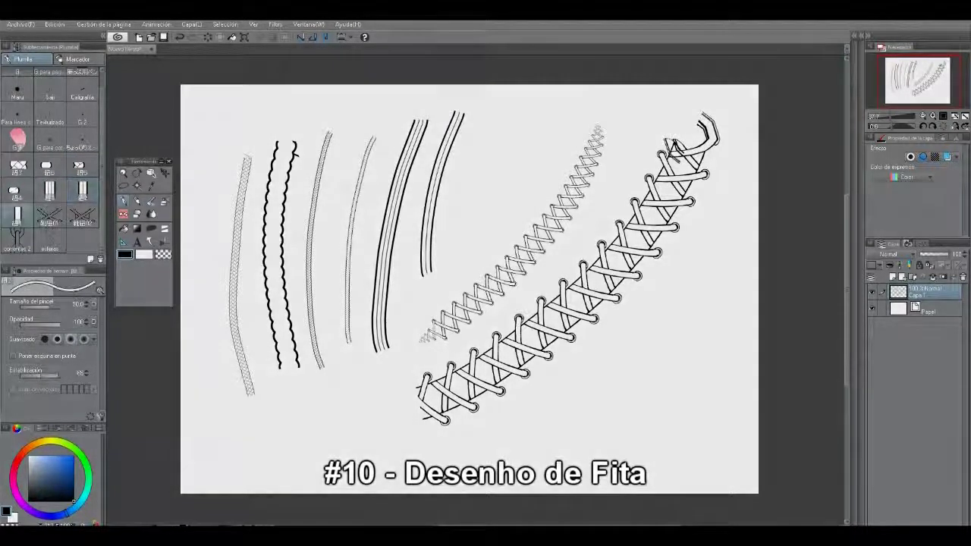
drag(197, 404, 326, 470)
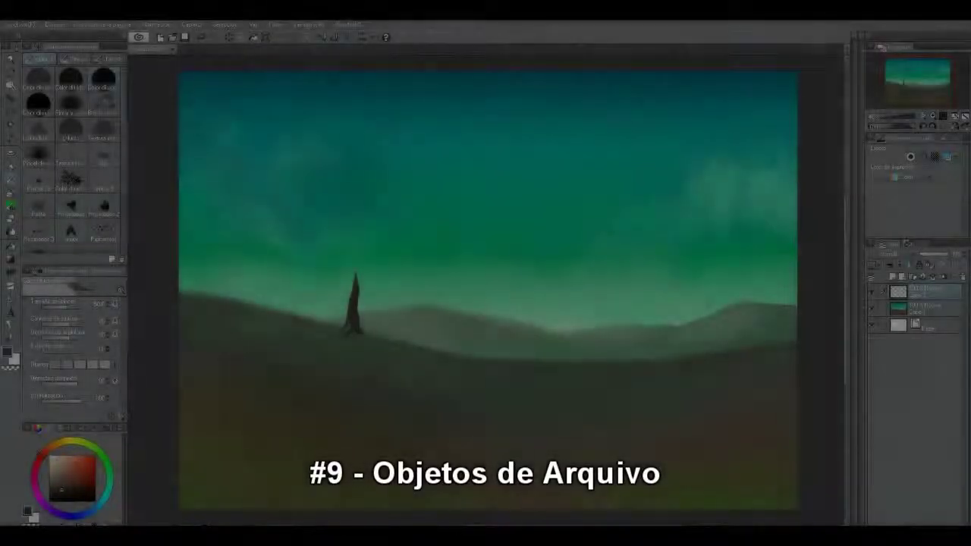
Paint bare, spreading branches on top of the trunk in the landscape with the diluted colour brush at size 50.
mouse_move(356, 294)
mouse_down()
mouse_move(365, 275)
mouse_move(391, 263)
mouse_move(397, 272)
mouse_move(360, 270)
mouse_move(358, 252)
mouse_move(331, 230)
mouse_up()
drag(350, 243, 360, 254)
drag(363, 265, 363, 234)
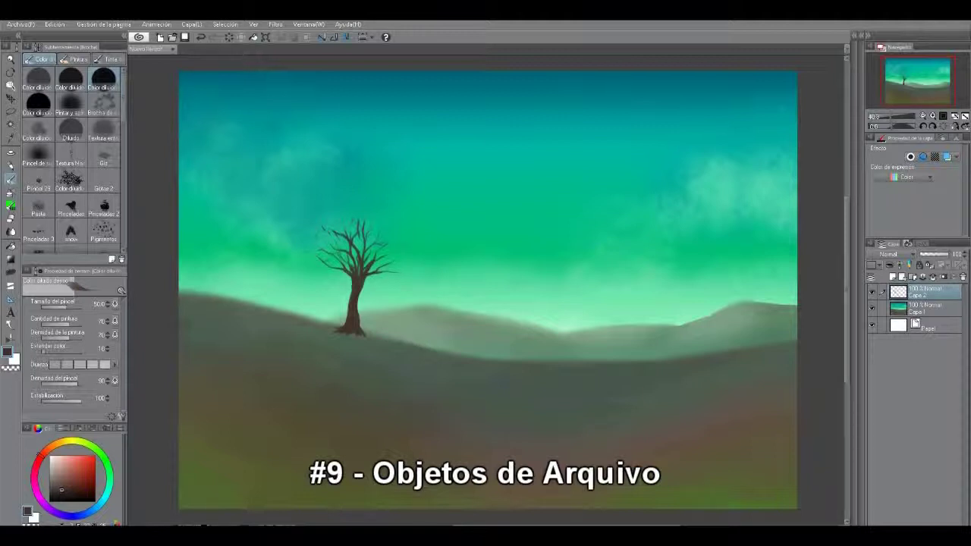
Darken the tree's branches with a near-black Suave airbrush at size 250 while Capa 2's transparent pixels are locked, then unlock them.
click(59, 484)
key(b)
click(59, 495)
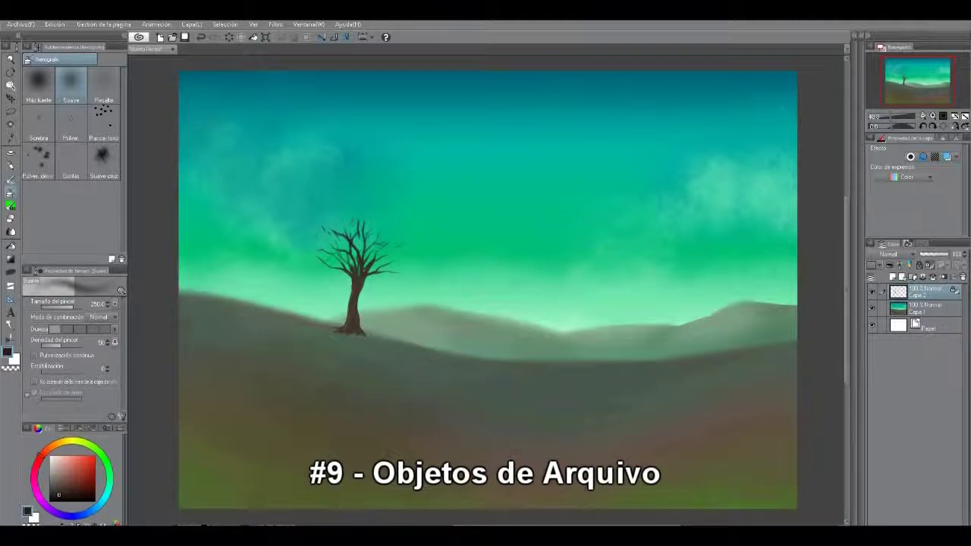
click(60, 498)
drag(372, 262, 351, 290)
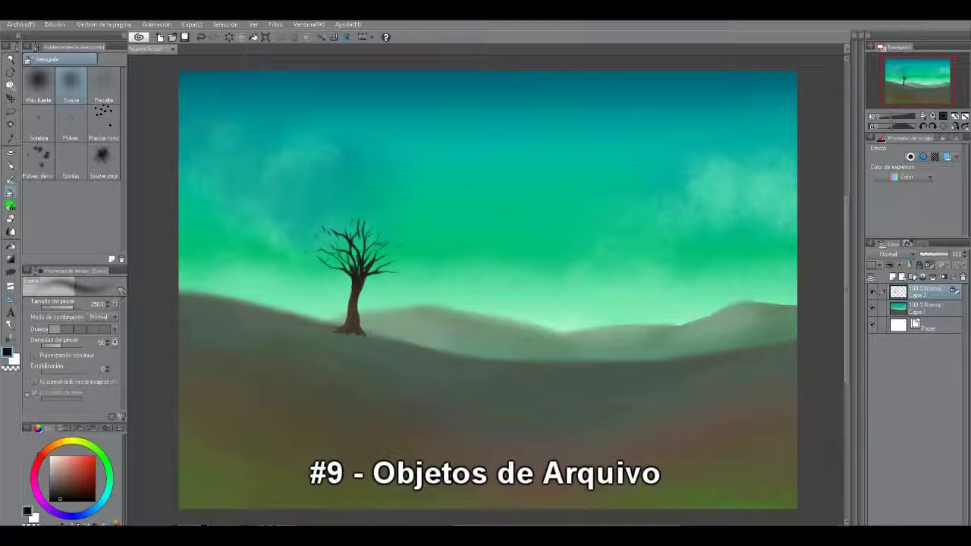
click(930, 264)
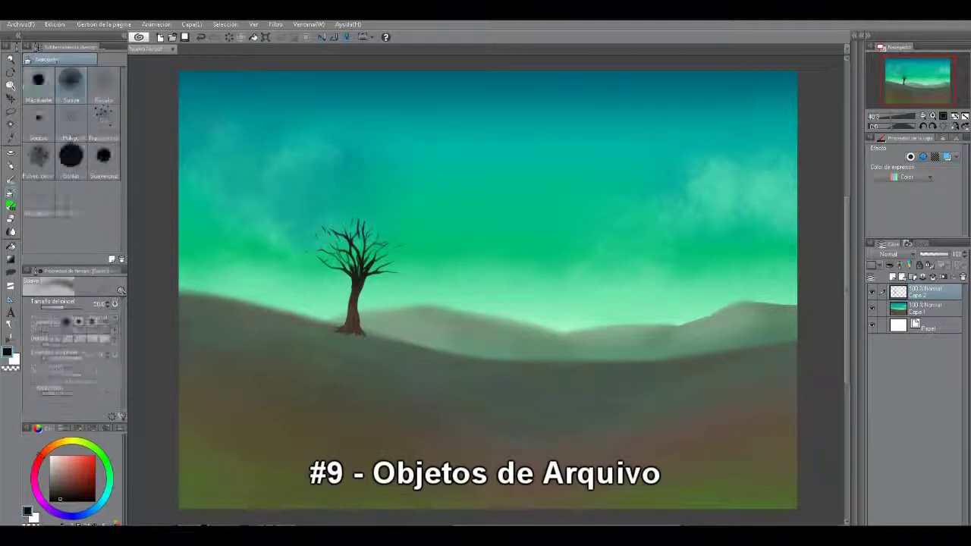
Choose the Pincel 25 foliage brush and a dark blue painting colour.
click(11, 180)
scroll(96, 187, down, 5)
scroll(71, 174, down, 1)
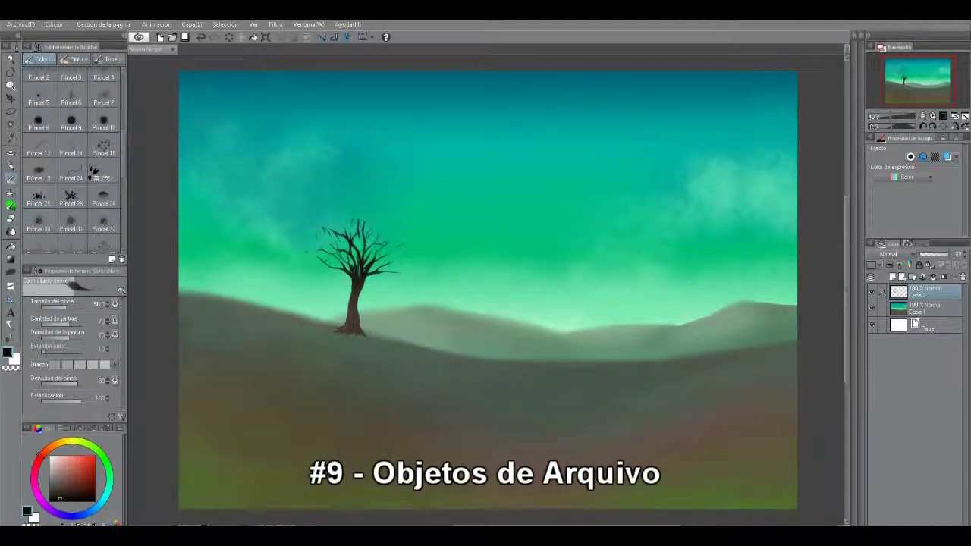
click(39, 196)
drag(60, 500, 65, 493)
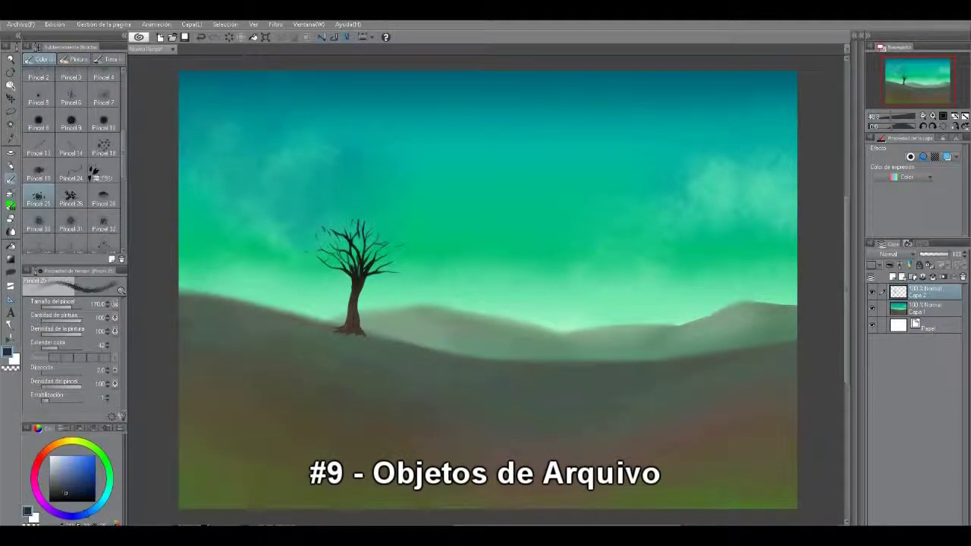
mouse_move(371, 271)
mouse_down()
mouse_move(387, 274)
mouse_move(384, 251)
mouse_move(397, 235)
mouse_move(389, 264)
mouse_move(364, 236)
mouse_move(350, 187)
mouse_up()
key(ctrl+z)
key(bracketleft)
key(bracketleft)
key(bracketright)
key(bracketright)
mouse_move(360, 236)
mouse_down()
mouse_move(337, 227)
mouse_move(342, 207)
mouse_move(389, 221)
mouse_move(396, 210)
mouse_move(369, 171)
mouse_move(417, 260)
mouse_move(376, 285)
mouse_move(390, 292)
mouse_up()
key(ctrl+z)
Paint a rounded dark-blue foliage crown over the bare branches with Pincel 25 at size 170, then thicken it by duplicating and merging the layer.
mouse_move(362, 259)
mouse_down()
mouse_move(337, 262)
mouse_move(339, 250)
mouse_move(320, 265)
mouse_up()
drag(321, 266, 319, 241)
mouse_move(344, 277)
mouse_down()
mouse_move(323, 282)
mouse_move(334, 287)
mouse_up()
key(ctrl+z)
key(bracketleft)
mouse_move(323, 245)
mouse_down()
mouse_move(299, 252)
mouse_move(327, 233)
mouse_move(298, 220)
mouse_up()
click(414, 247)
key(bracketright)
mouse_move(322, 222)
mouse_down()
mouse_move(327, 207)
mouse_move(343, 219)
mouse_up()
mouse_move(339, 211)
mouse_down()
mouse_move(331, 208)
mouse_move(348, 209)
mouse_up()
click(389, 240)
drag(329, 253, 350, 267)
mouse_move(349, 188)
mouse_down()
mouse_move(305, 211)
mouse_move(320, 199)
mouse_move(406, 208)
mouse_move(385, 237)
mouse_up()
drag(396, 190, 415, 220)
mouse_move(409, 255)
mouse_down()
mouse_move(400, 273)
mouse_move(302, 281)
mouse_up()
drag(322, 246, 302, 243)
click(327, 214)
drag(346, 185, 368, 182)
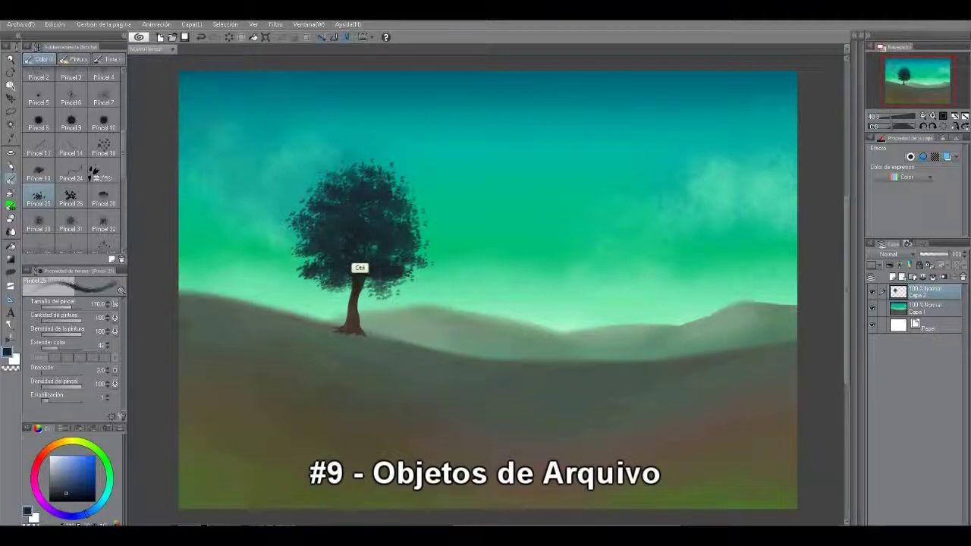
key(ctrl+v)
key(ctrl+e)
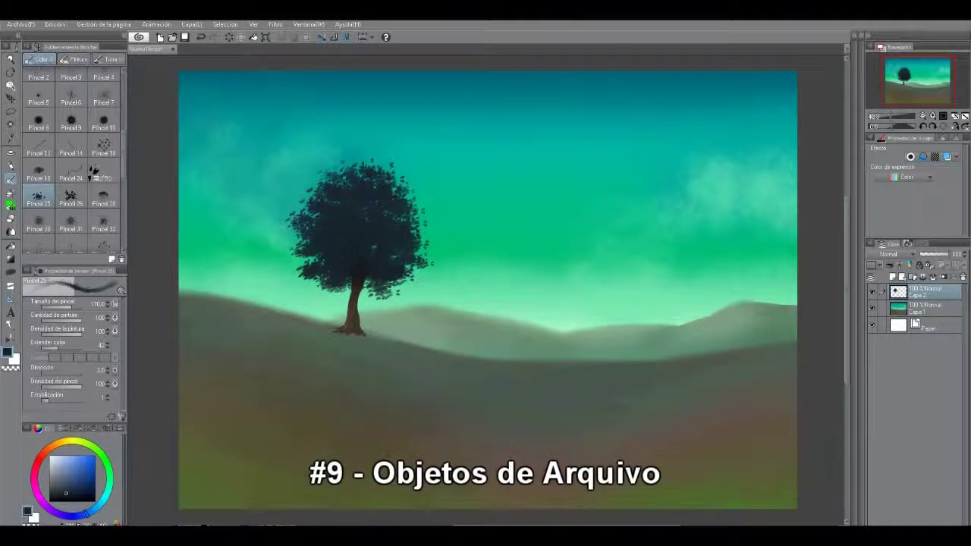
right_click(921, 291)
mouse_move(873, 136)
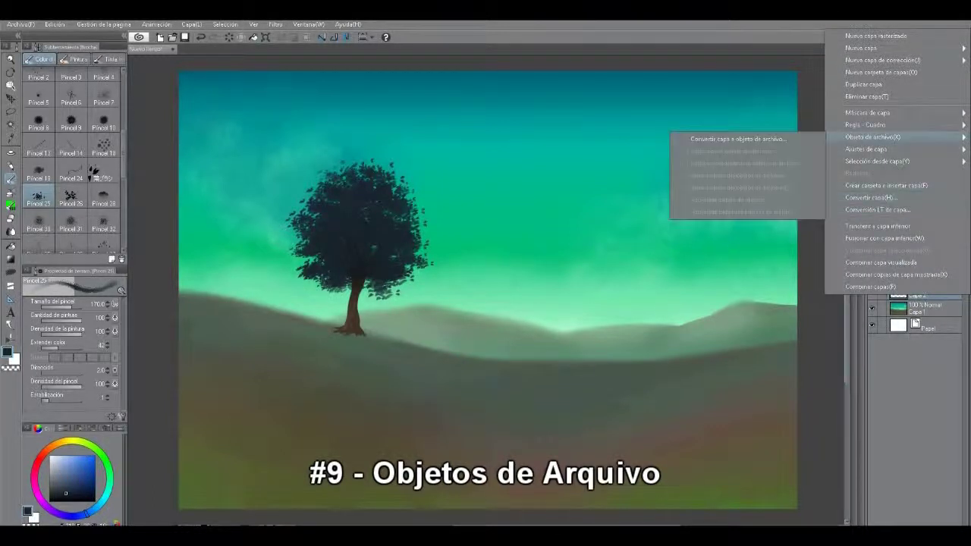
click(736, 139)
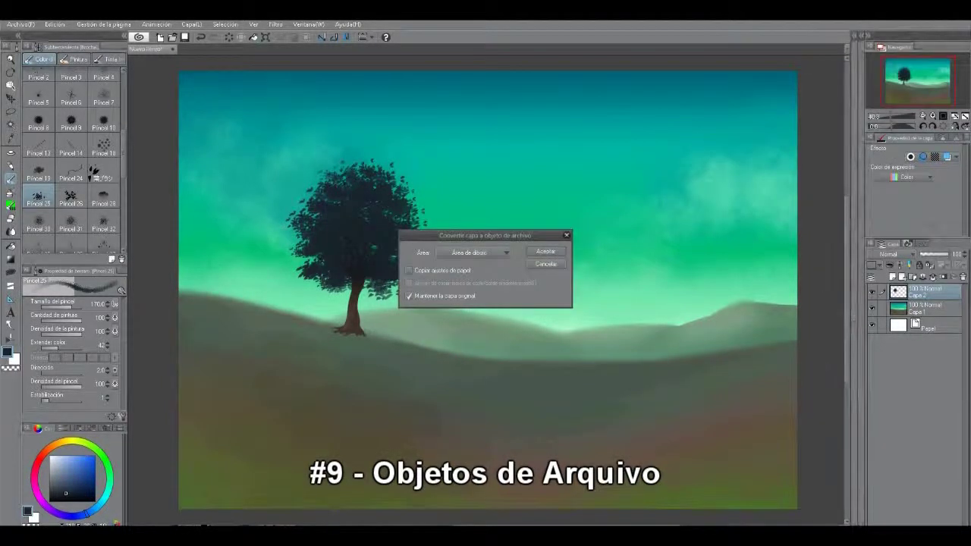
click(409, 270)
click(545, 251)
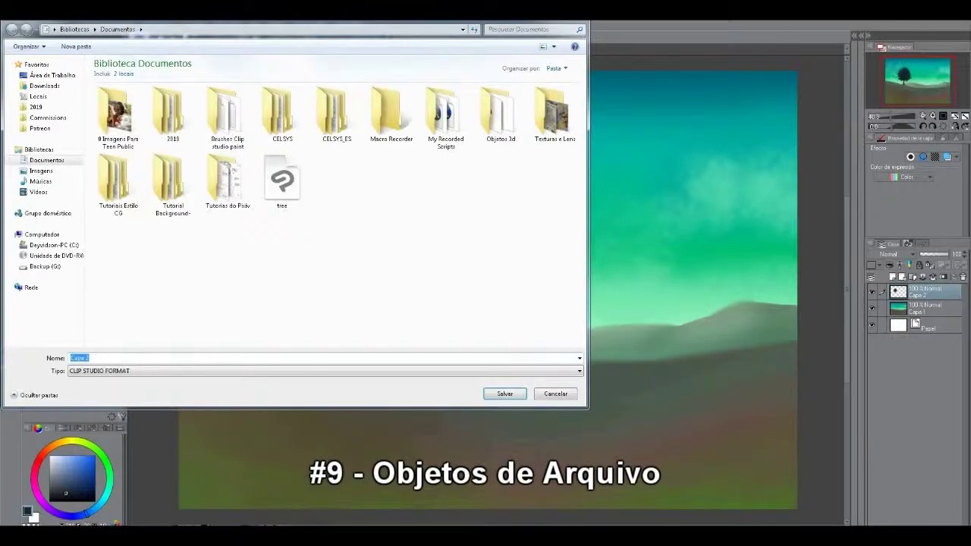
click(556, 393)
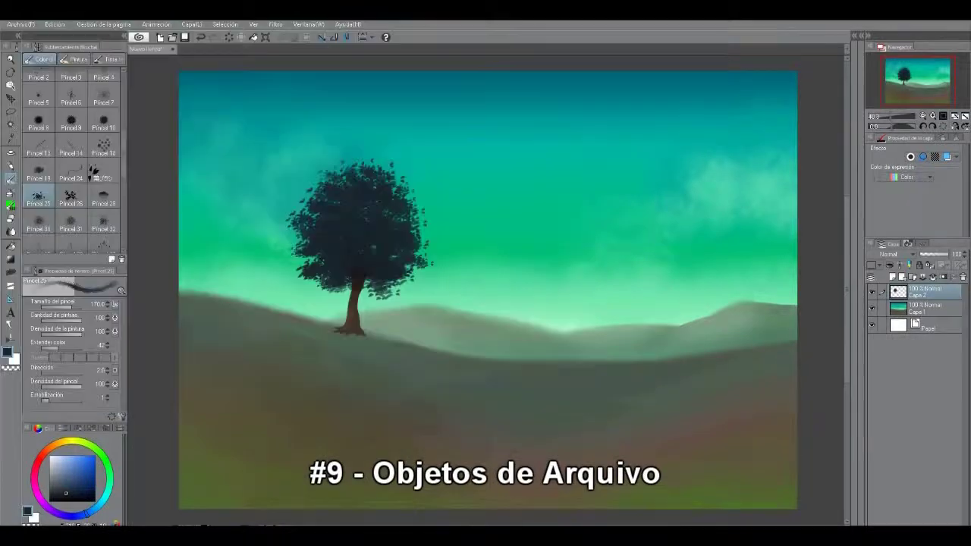
Try to convert Capa 2 to a file object with the area set to Área de dibujo, overwriting the existing file tree.
right_click(927, 291)
mouse_move(872, 132)
click(759, 133)
click(470, 252)
click(470, 274)
click(409, 270)
click(474, 253)
click(471, 274)
click(546, 251)
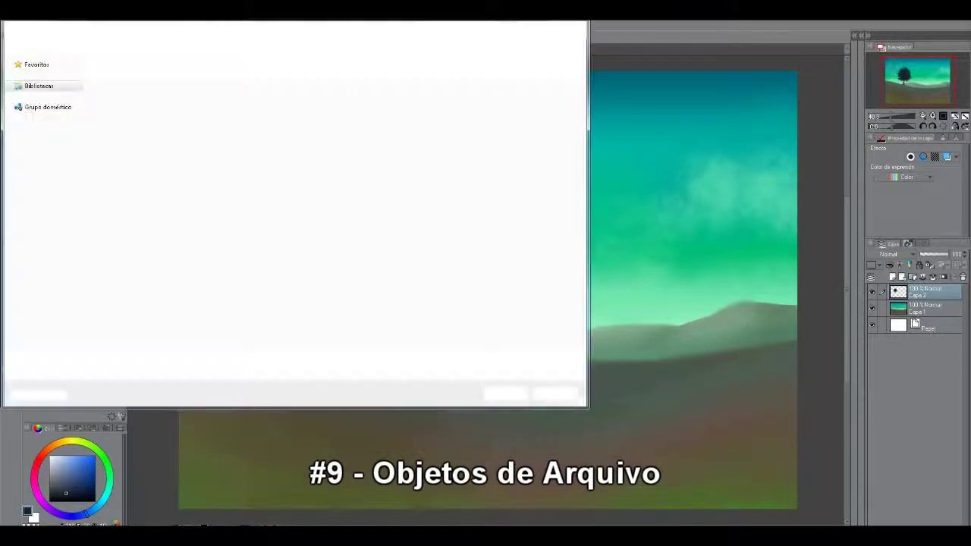
click(282, 182)
click(505, 393)
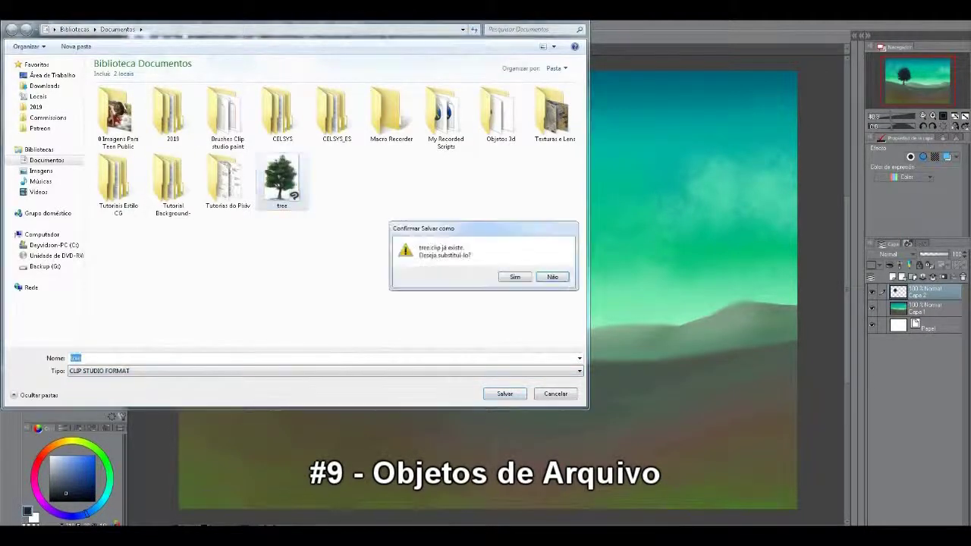
click(515, 277)
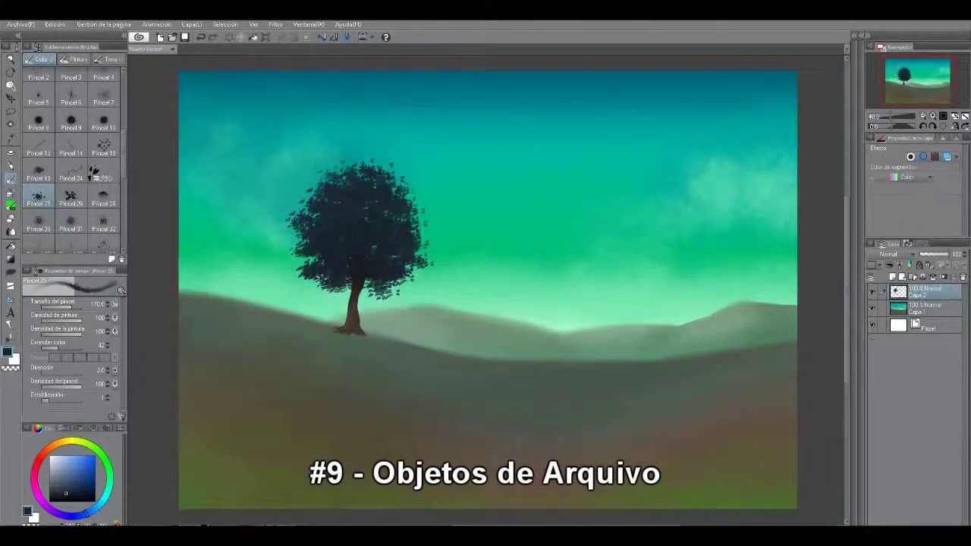
Convert Capa 2 to a file object using Área de dibujo, keeping the original layer and overwriting the existing file tree.
right_click(920, 293)
mouse_move(876, 136)
click(725, 138)
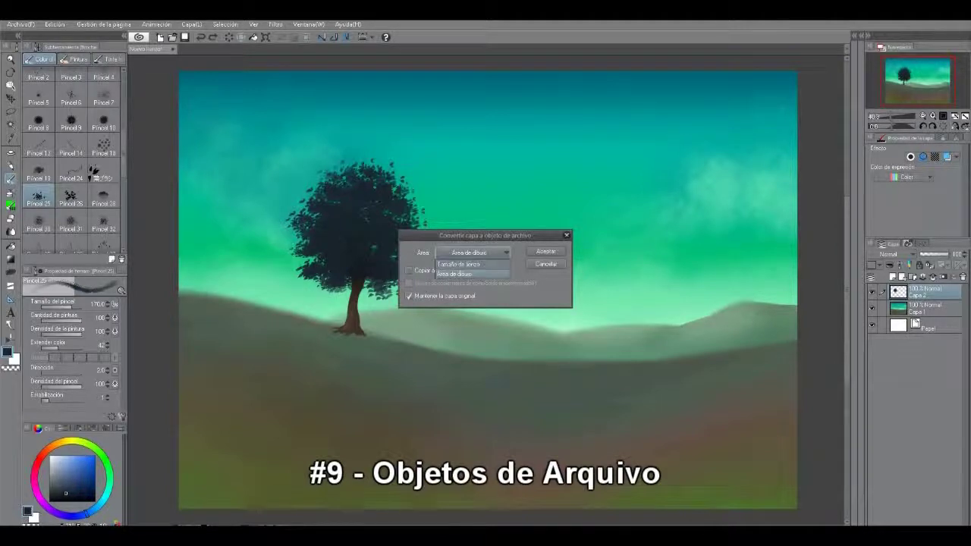
click(546, 251)
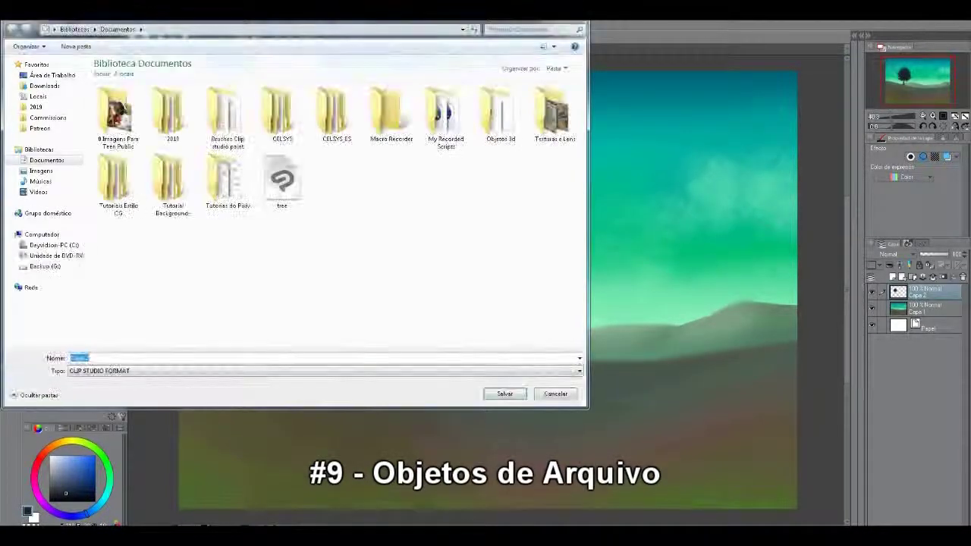
double_click(282, 181)
key(Return)
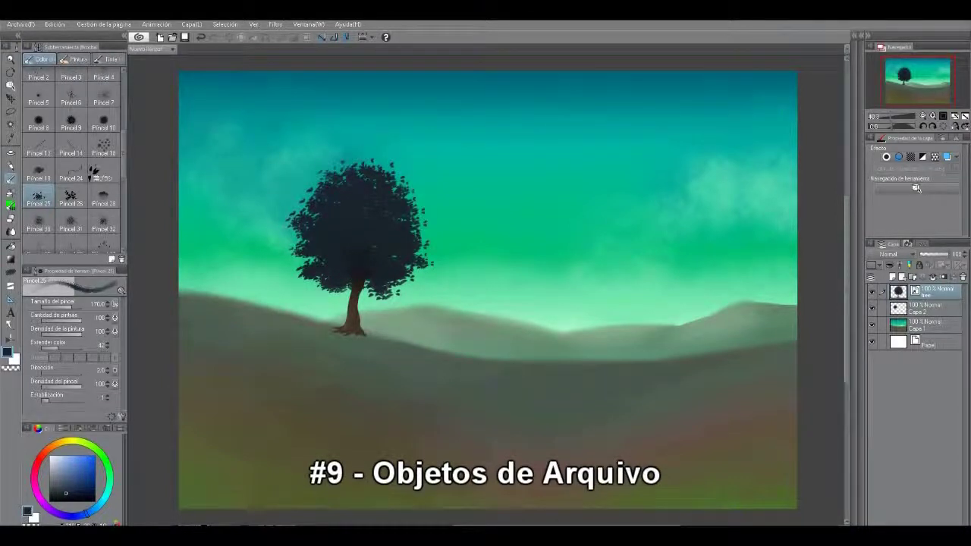
Enlarge the tree file object with the Object tool and place it in the landscape's lower-left foreground.
key(o)
drag(285, 158, 243, 107)
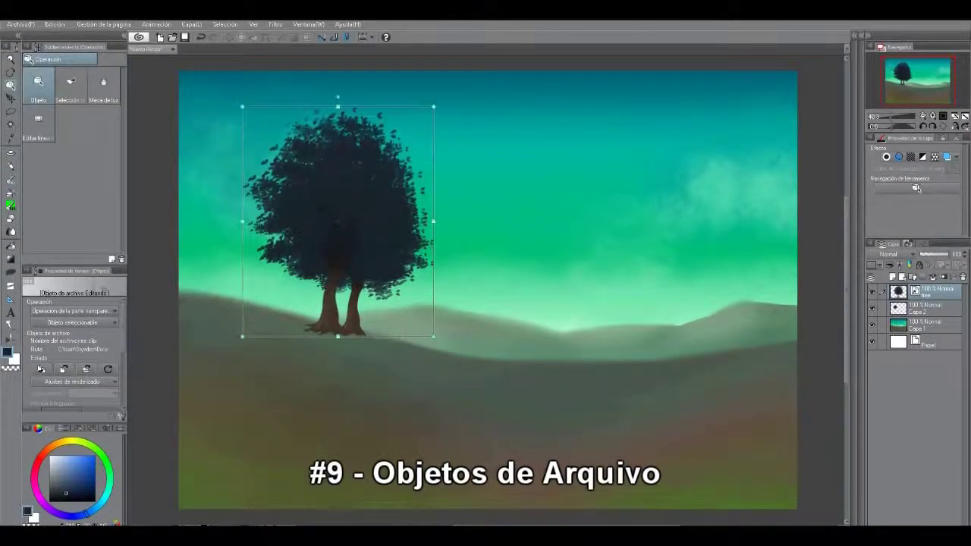
drag(434, 336, 472, 382)
drag(242, 383, 228, 400)
drag(341, 250, 288, 262)
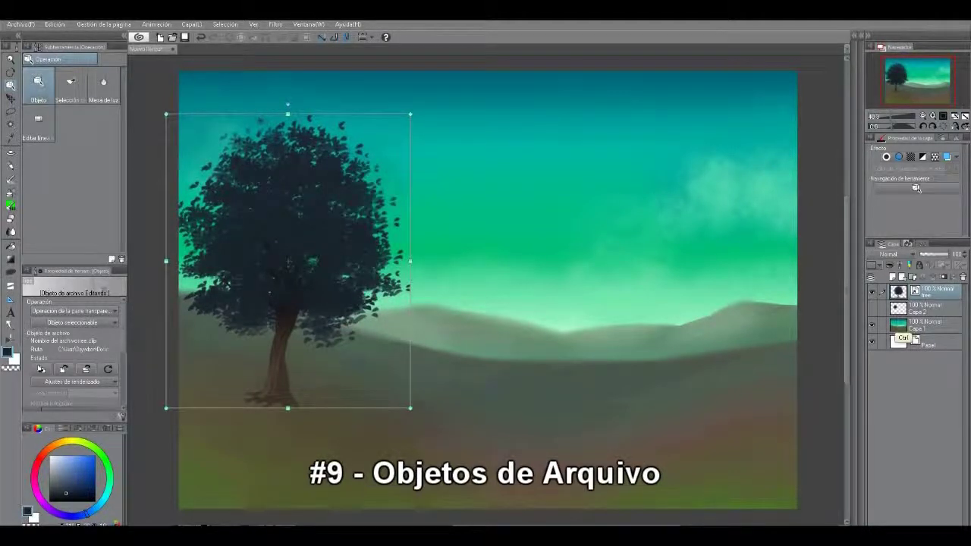
Duplicate the tree object beneath the original layer, shrink the copy and place it on the hill at the canvas's left edge.
key(ctrl+v)
drag(166, 115, 312, 218)
drag(935, 293, 930, 317)
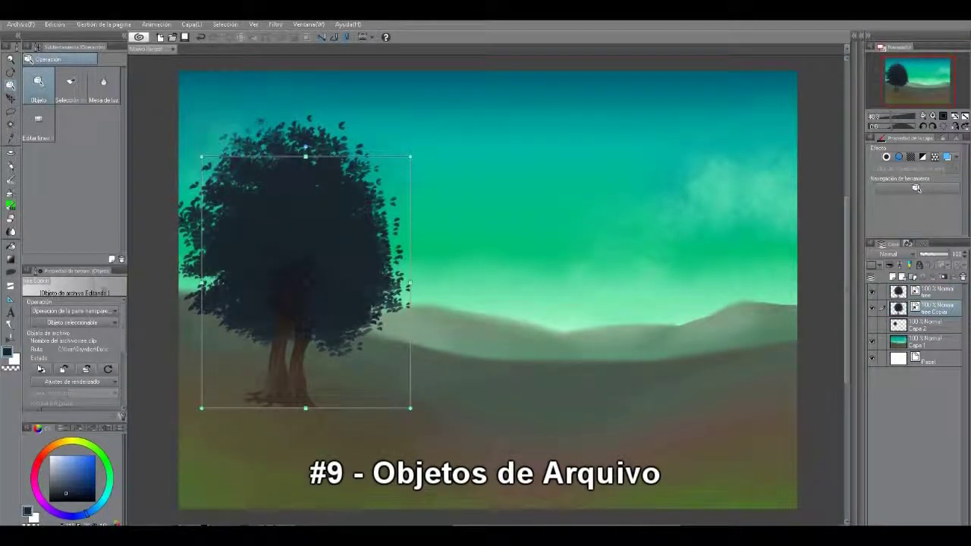
drag(304, 250, 269, 212)
drag(167, 119, 202, 184)
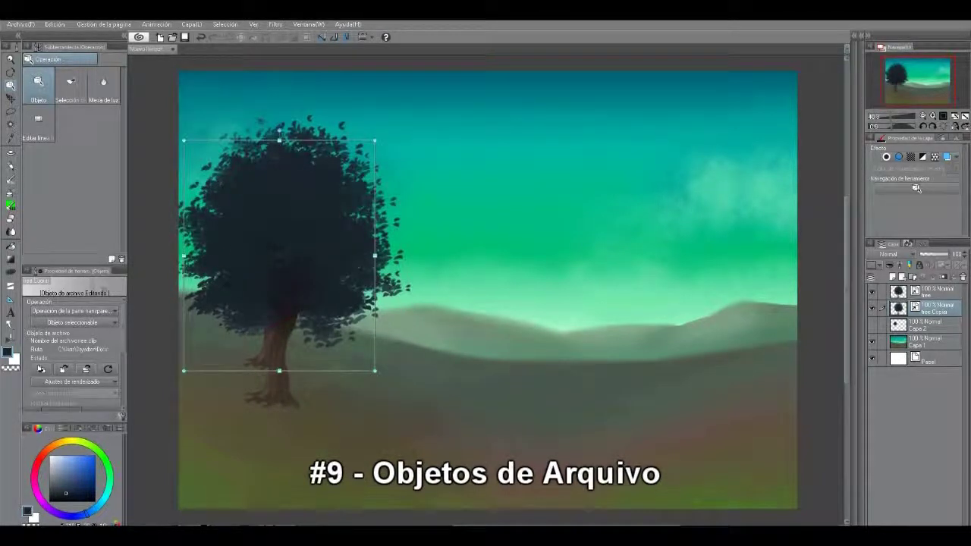
drag(288, 266, 235, 229)
drag(322, 333, 297, 308)
Add two more copies of the smaller tree, spacing them down the slope towards the valley.
drag(235, 227, 342, 254)
key(ctrl+c)
key(ctrl+v)
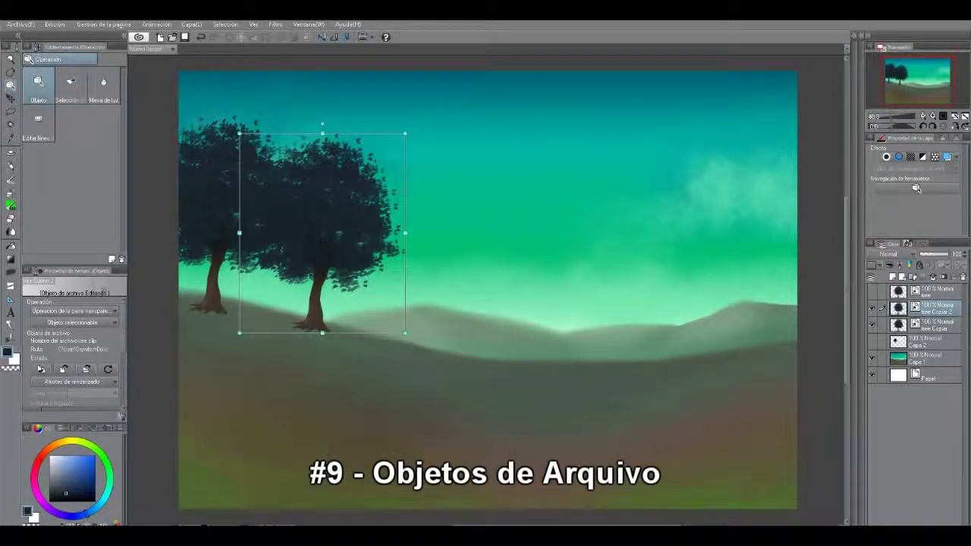
key(ctrl+v)
drag(322, 236, 421, 255)
Switch the third tree copy to free transformation and distort its upper corners slightly so its shape differs.
scroll(74, 353, down, 4)
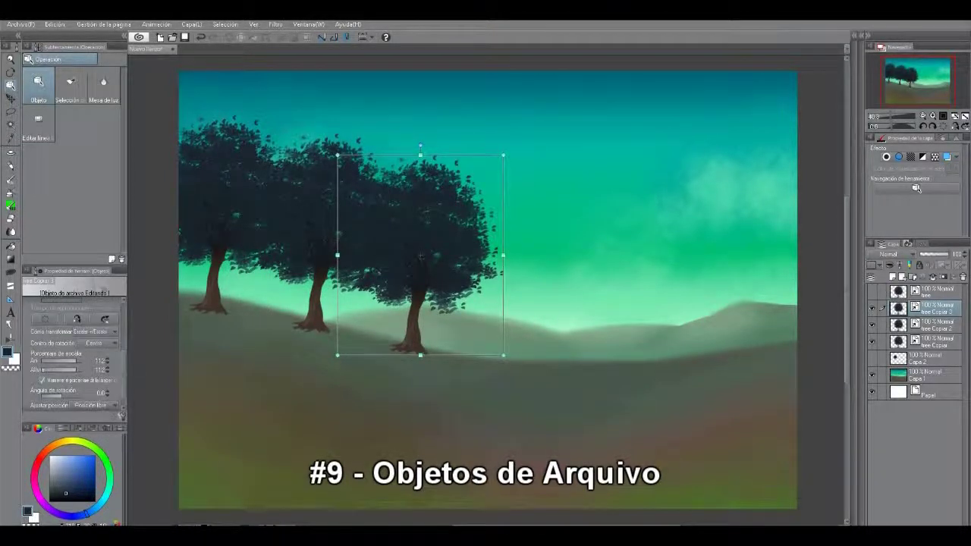
click(94, 330)
click(95, 331)
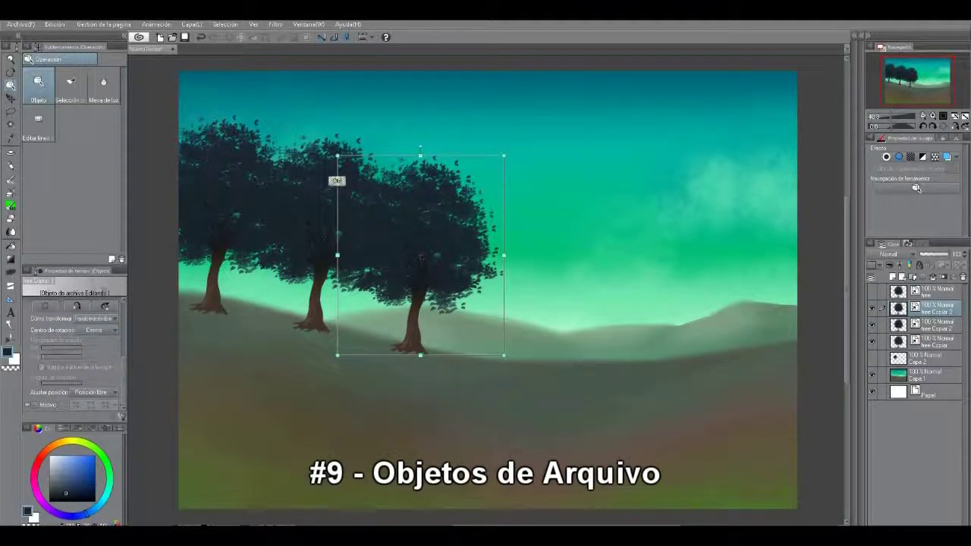
drag(337, 155, 344, 149)
drag(504, 155, 506, 159)
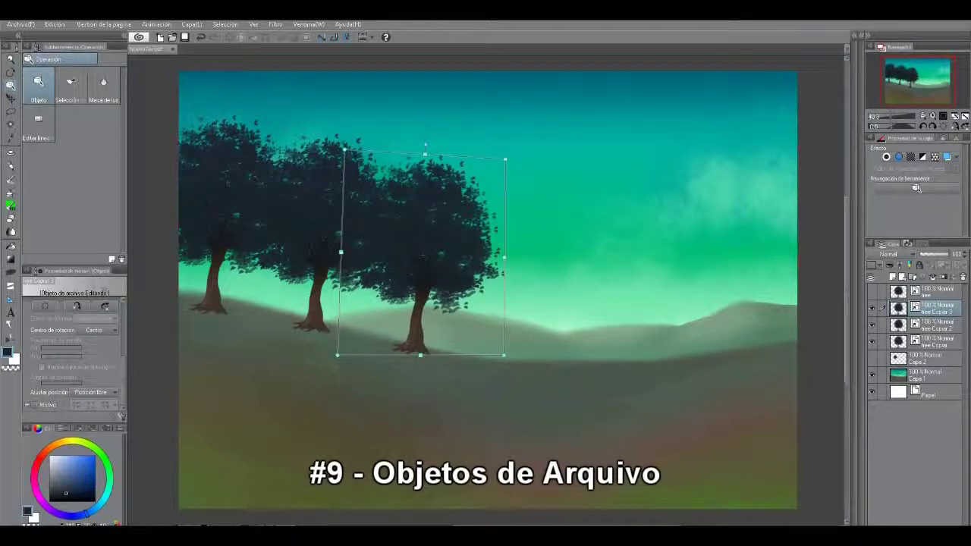
Place a smaller copy between the two lowest trees, then tilt and slightly distort it.
key(ctrl+v)
drag(421, 250, 374, 233)
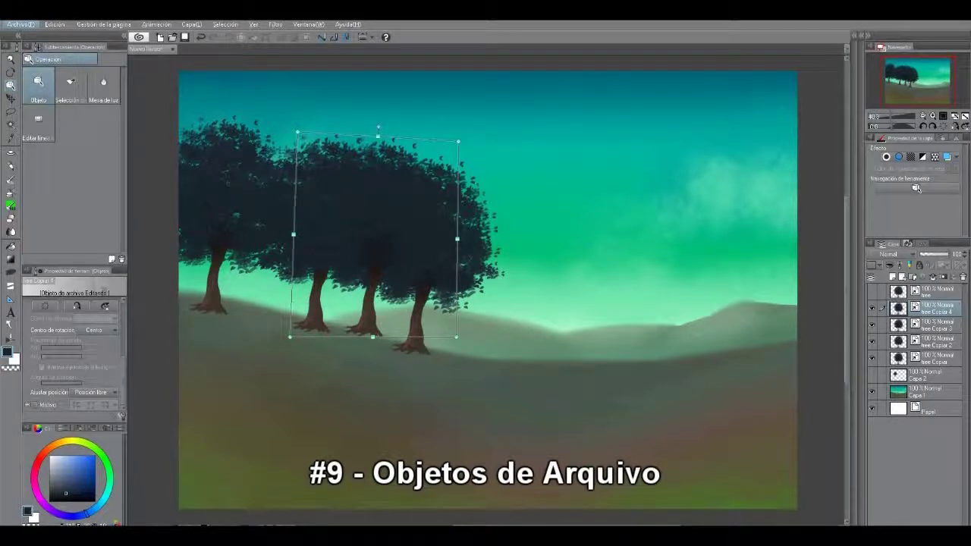
mouse_move(374, 235)
mouse_down()
mouse_move(488, 289)
mouse_move(426, 234)
mouse_move(382, 237)
mouse_up()
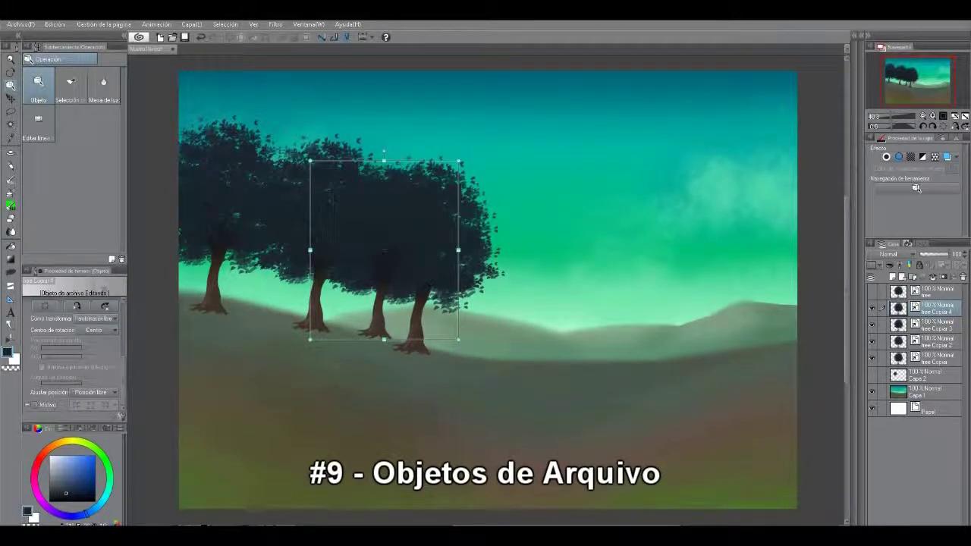
drag(384, 152, 393, 152)
drag(302, 332, 308, 334)
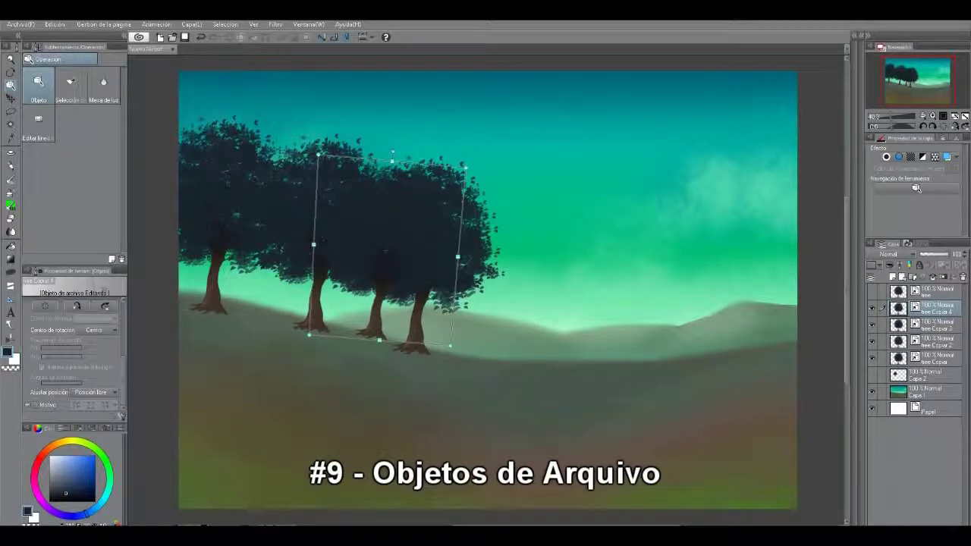
Place another copy between the two uppermost trees on the slope and distort its corners.
key(ctrl+v)
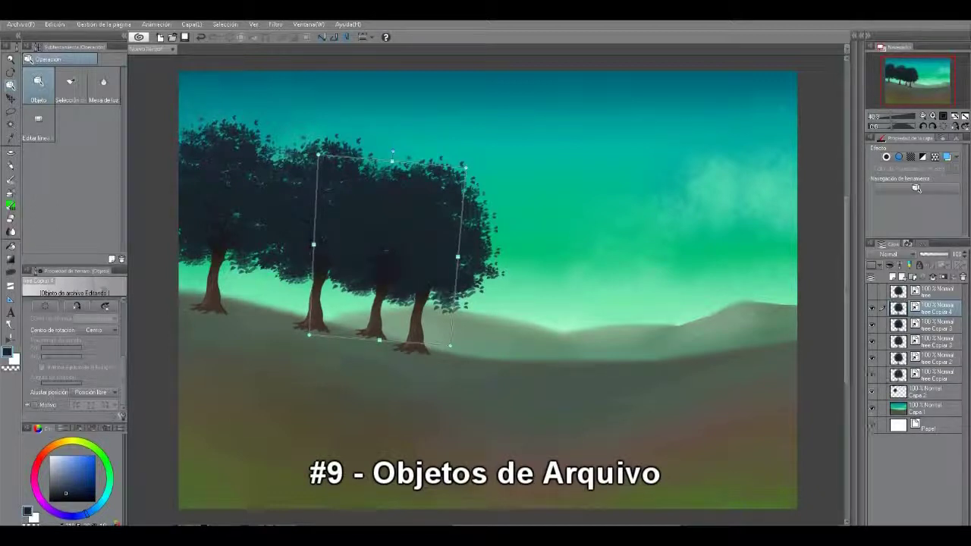
drag(385, 251, 278, 228)
drag(359, 142, 350, 114)
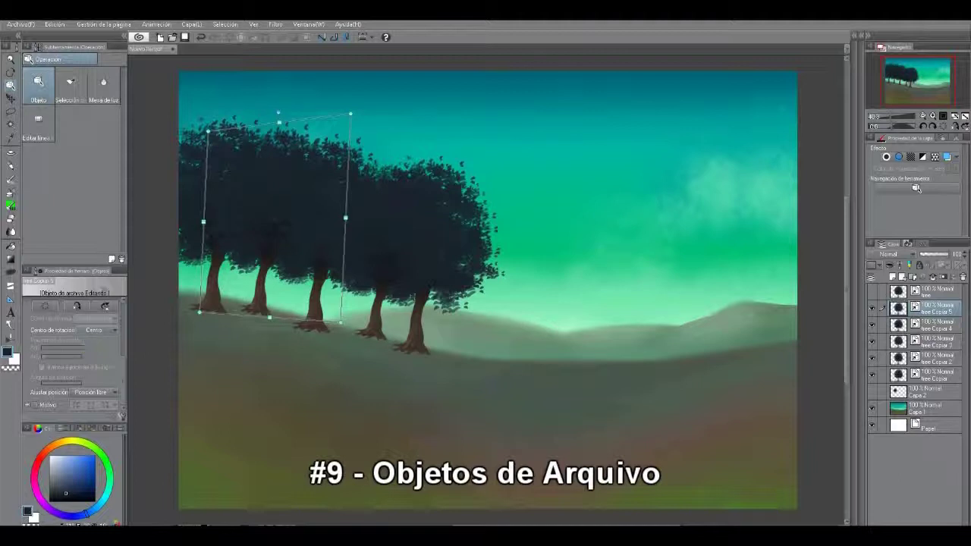
click(77, 306)
key(ctrl+z)
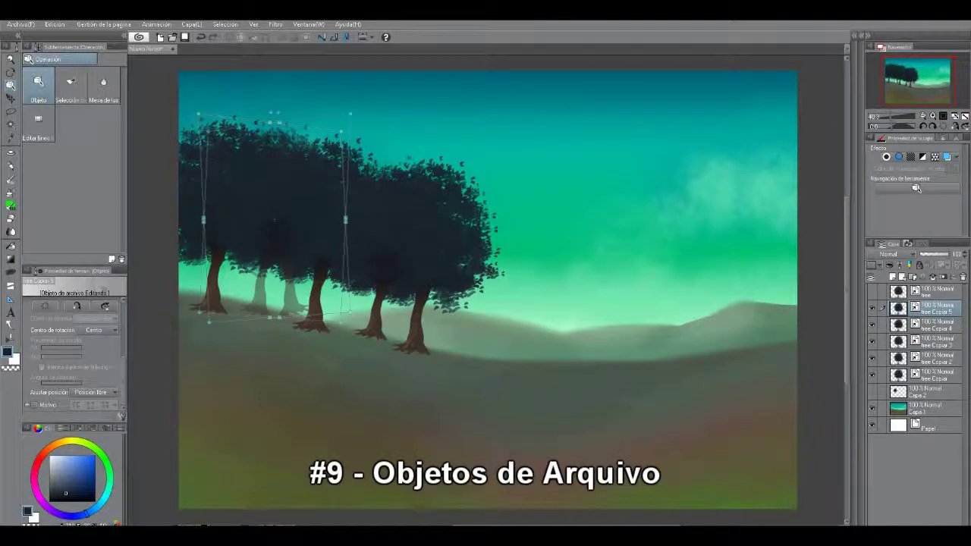
drag(199, 311, 205, 309)
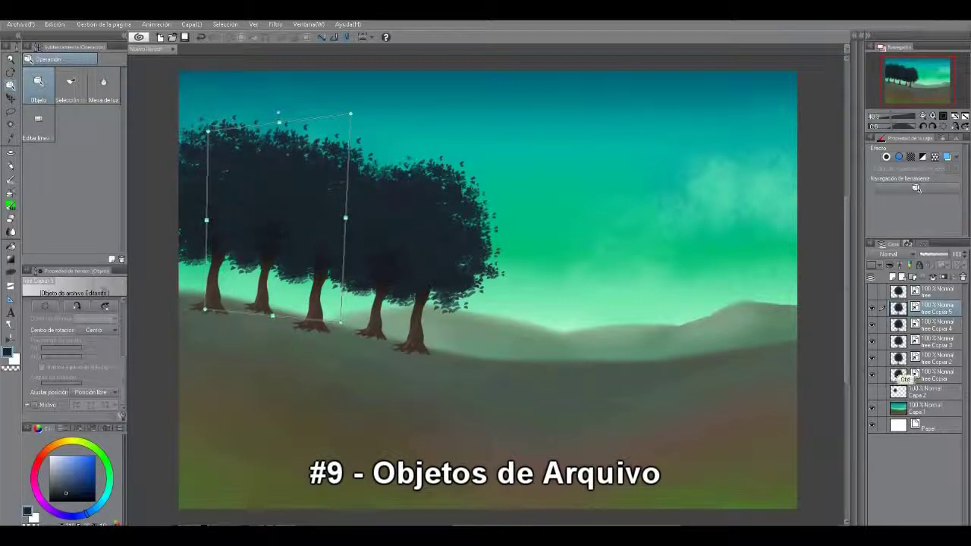
Place another undistorted copy partly beyond the canvas's left edge and move its layer beneath the other tree copies.
key(ctrl+v)
drag(386, 251, 211, 206)
click(45, 306)
drag(489, 265, 190, 189)
drag(925, 308, 918, 398)
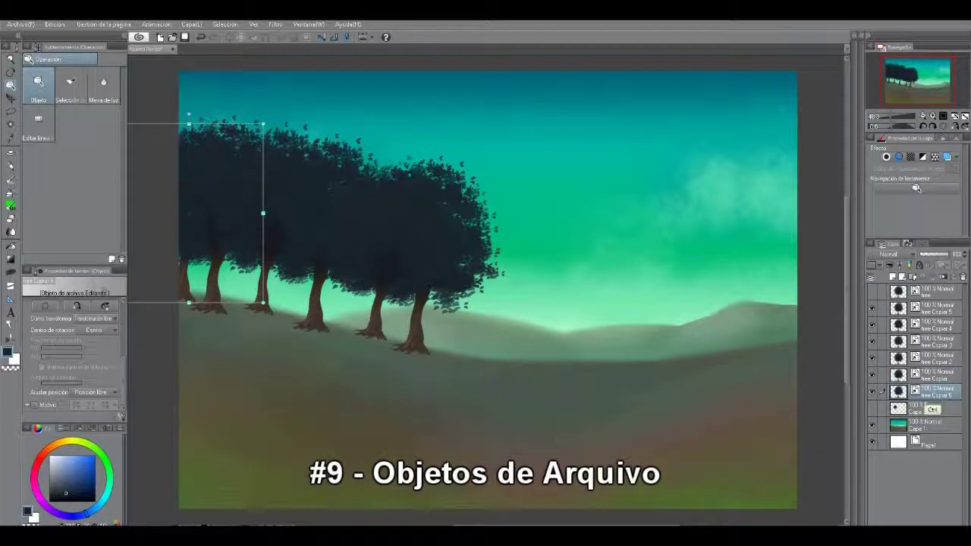
Add another tree copy in the valley beyond the row, scaled down to 85% and set apart from the other trees.
key(ctrl+v)
drag(213, 215, 581, 294)
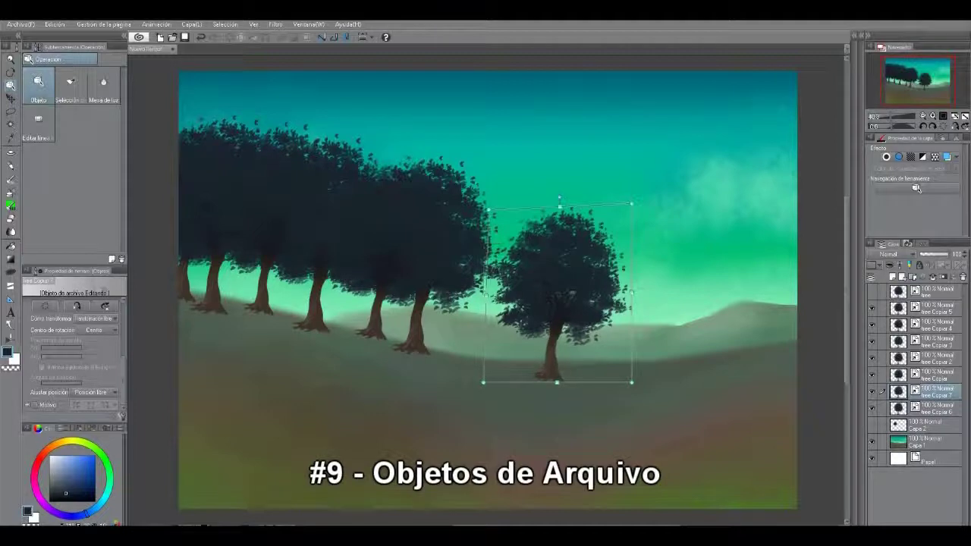
drag(557, 201, 487, 199)
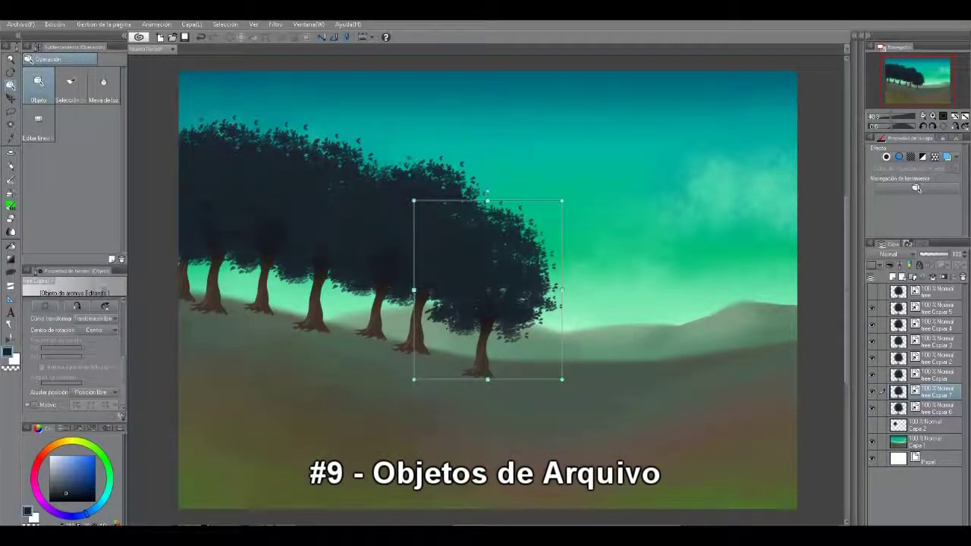
click(95, 319)
click(94, 327)
drag(414, 201, 434, 226)
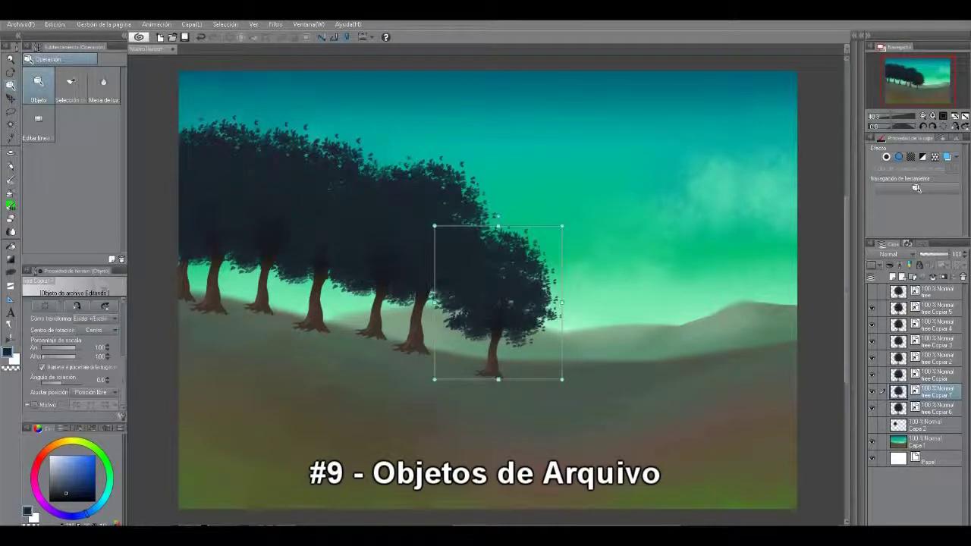
drag(498, 302, 558, 291)
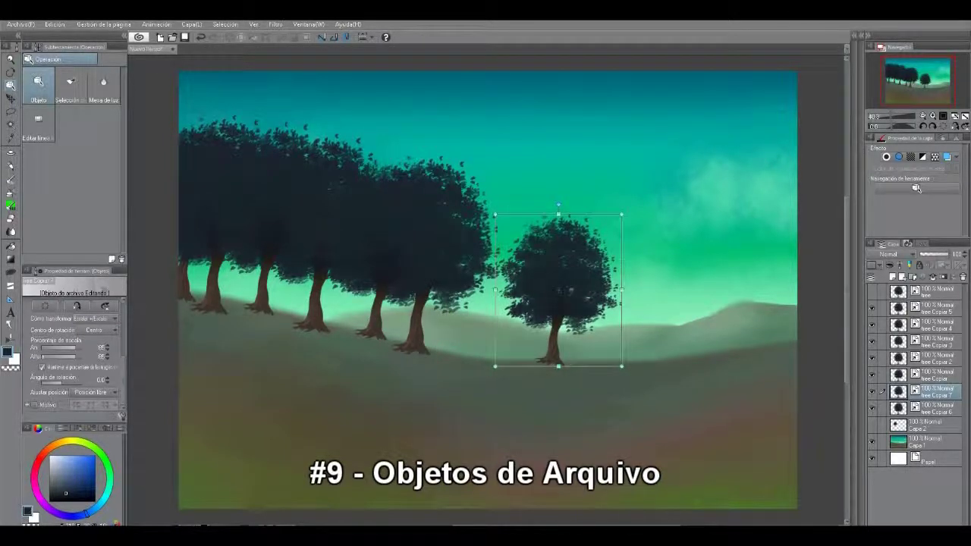
Shrink the valley tree to 79%, tilt it slightly counterclockwise and settle its trunk on the hill's edge.
drag(622, 368, 613, 355)
drag(554, 205, 549, 205)
drag(559, 283, 566, 296)
drag(557, 219, 555, 219)
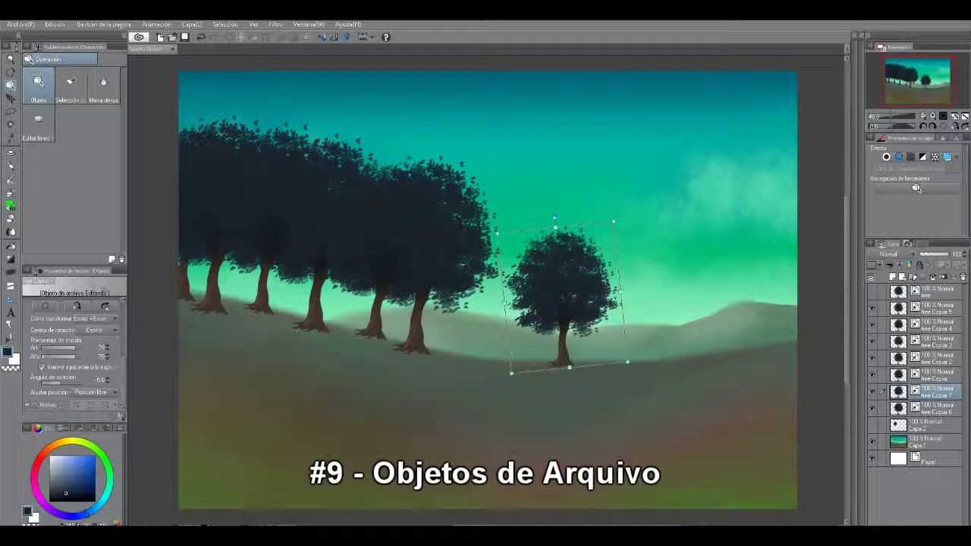
Duplicate the valley tree, place the copy just beyond it on the hill's edge and distort its corners.
key(ctrl+c)
key(ctrl+v)
drag(569, 299, 661, 294)
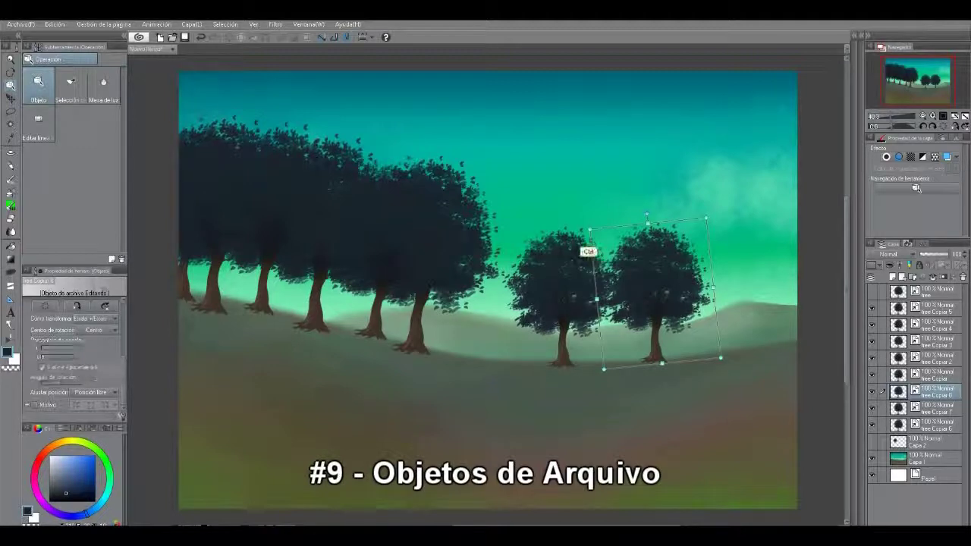
drag(589, 229, 597, 229)
drag(706, 220, 699, 227)
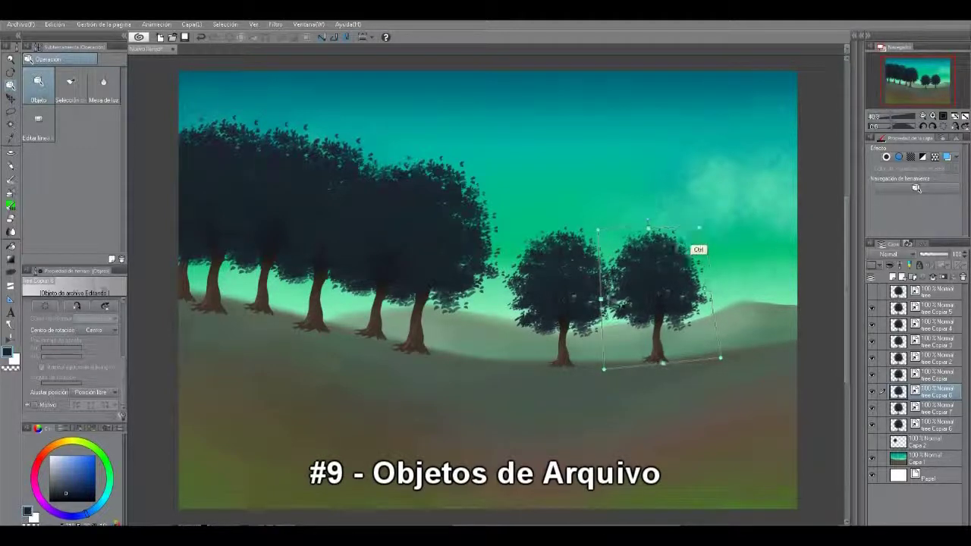
drag(720, 357, 717, 353)
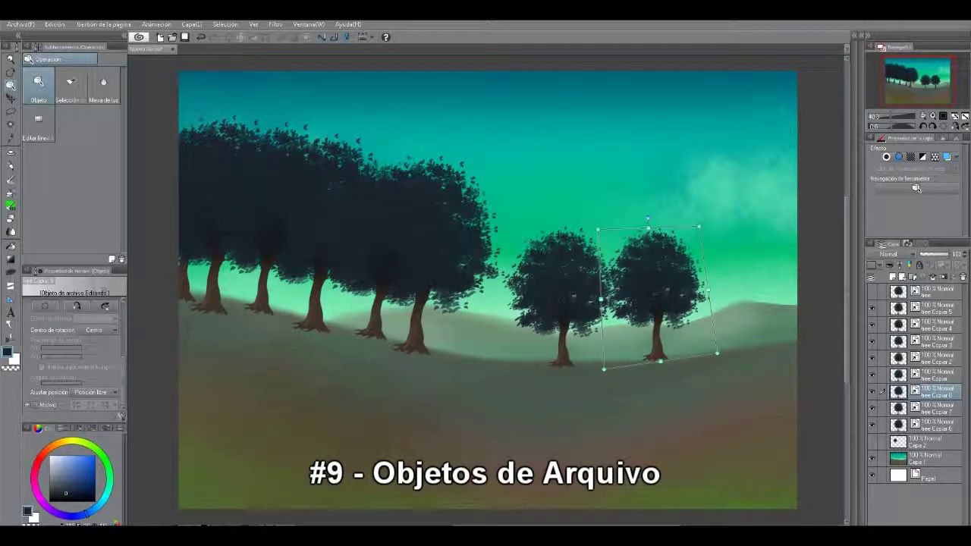
Place another copy farther up the opposite slope, layered beneath the other trees, scale it to 70% and distort its corners.
key(ctrl+v)
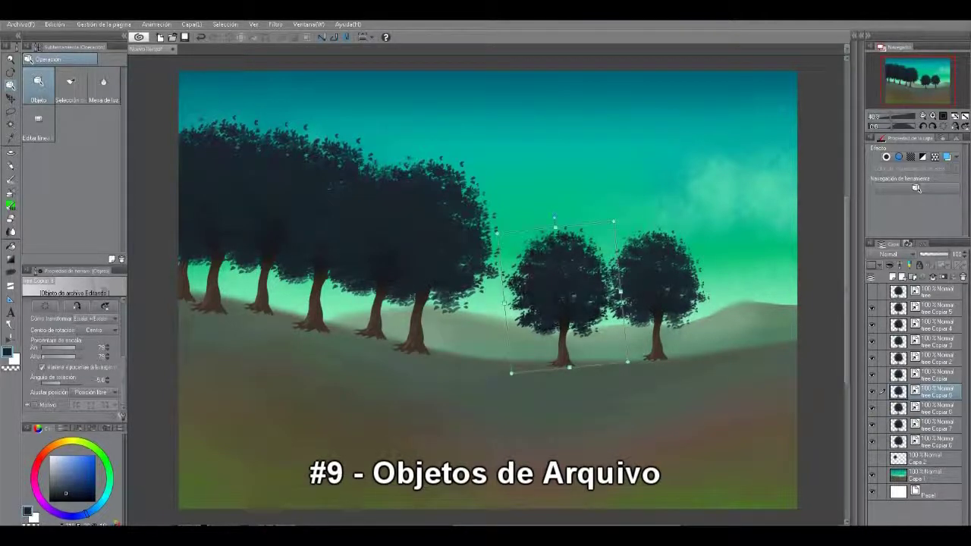
drag(936, 392, 936, 450)
drag(562, 298, 711, 288)
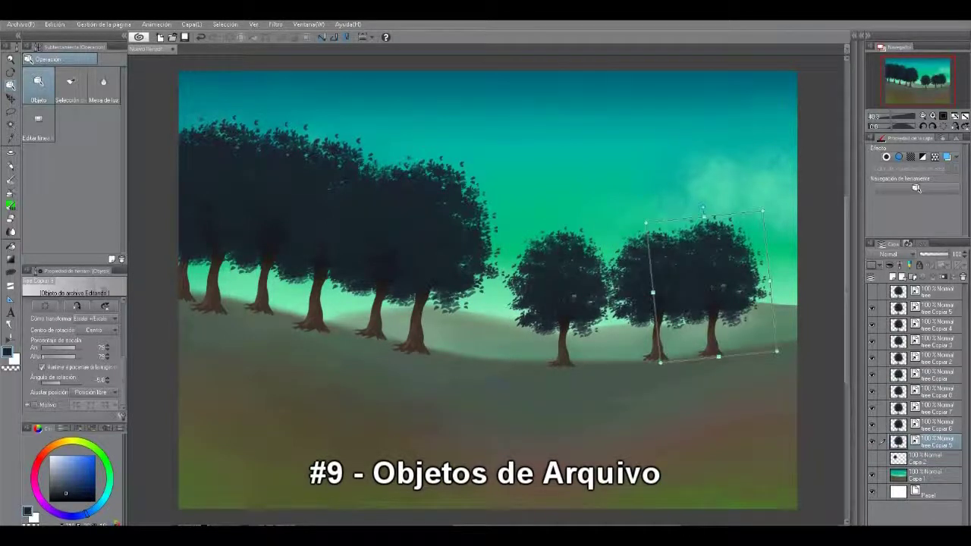
drag(646, 223, 661, 238)
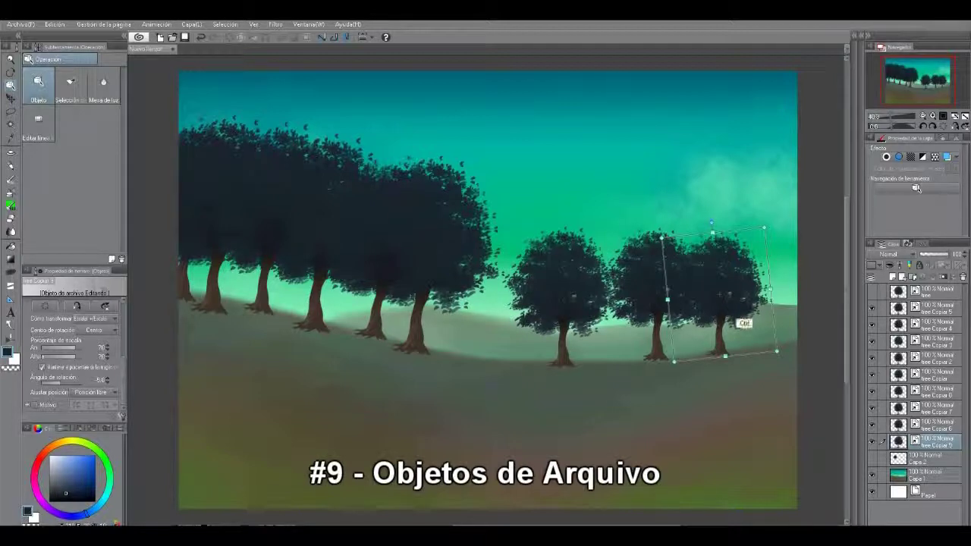
drag(764, 228, 751, 225)
drag(777, 352, 775, 344)
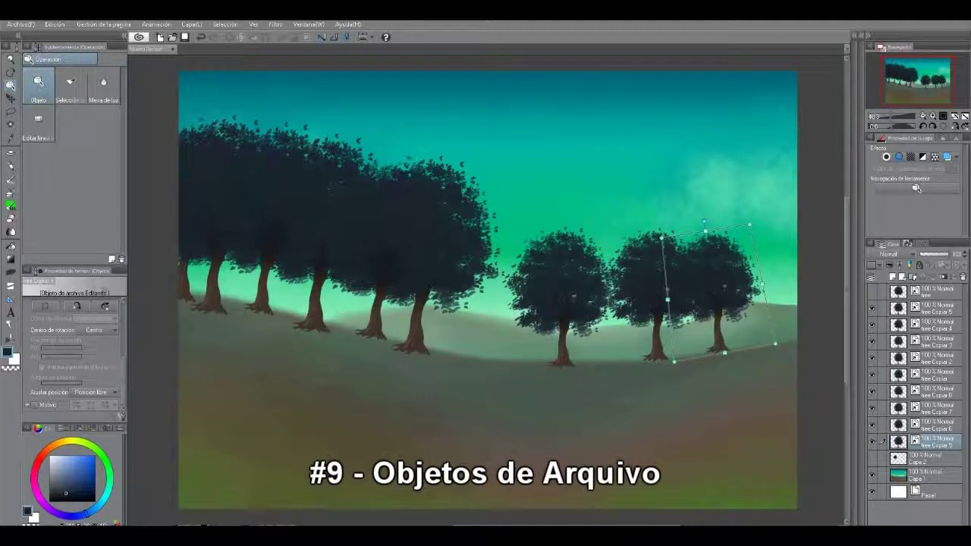
drag(674, 361, 677, 369)
Place a further copy at 75% scale between the first two valley trees, with its layer beneath the other tree copies.
key(ctrl+v)
drag(937, 442, 936, 465)
drag(562, 298, 607, 296)
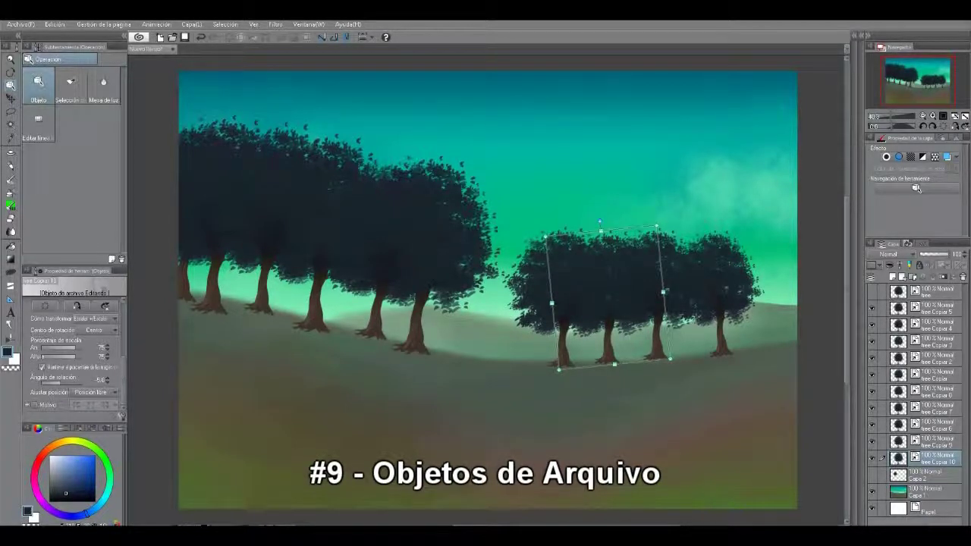
Add another tree copy scaled to 92%, partly beyond the canvas's right edge, and distort its corners to follow the slope.
key(ctrl+v)
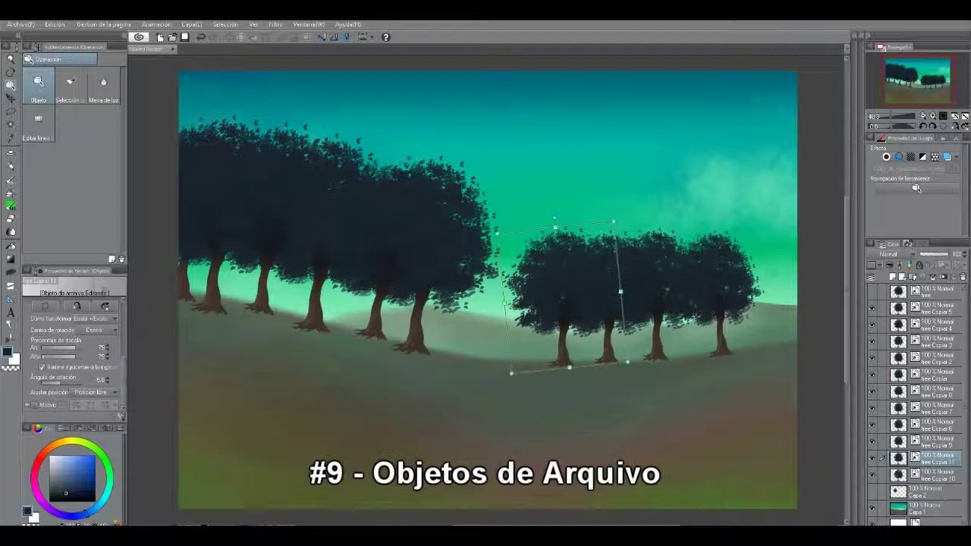
drag(613, 221, 630, 196)
drag(570, 285, 698, 257)
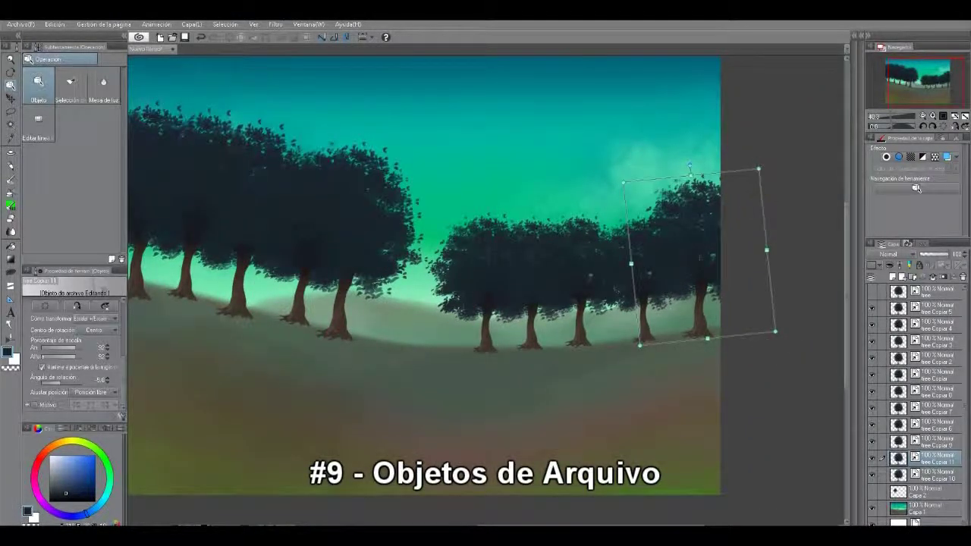
drag(759, 169, 743, 162)
drag(775, 332, 761, 321)
drag(638, 346, 641, 350)
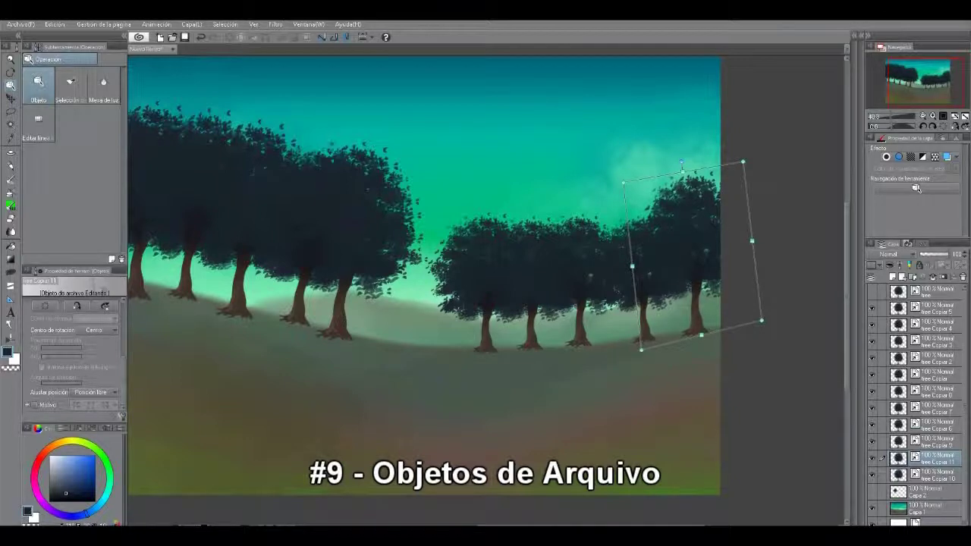
click(937, 441)
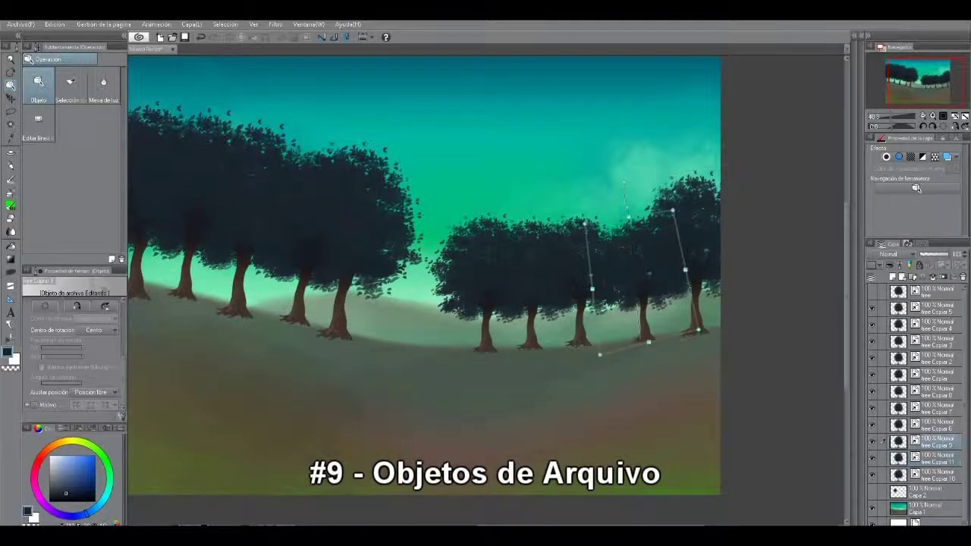
click(938, 425)
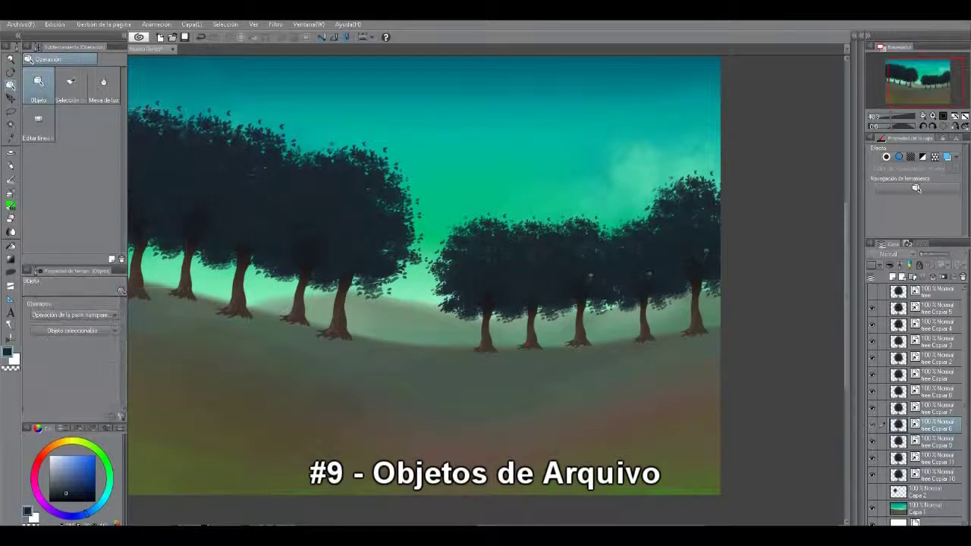
click(937, 408)
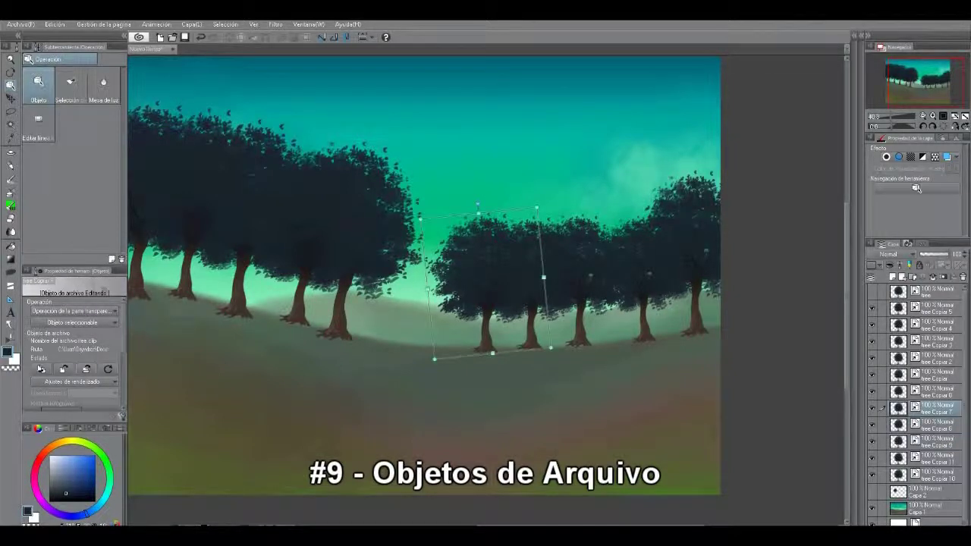
click(937, 391)
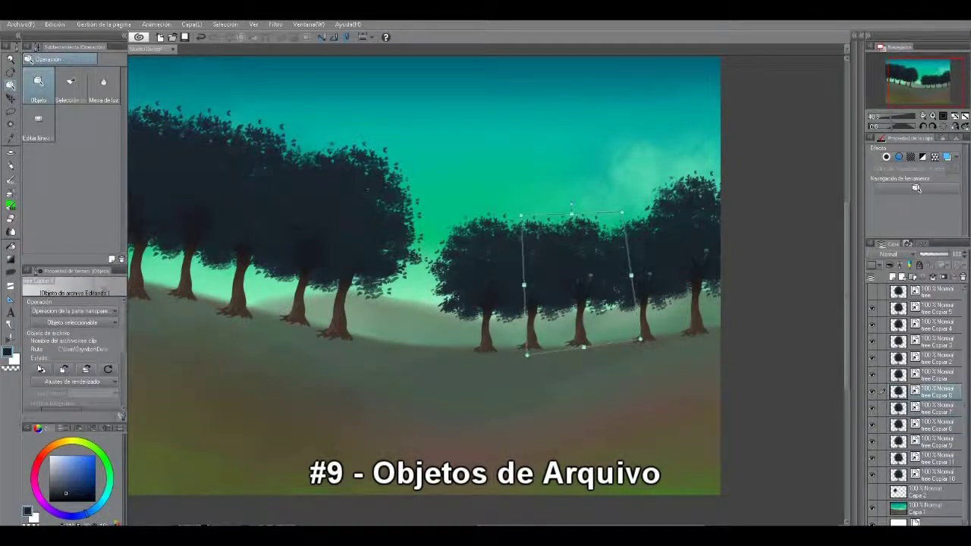
drag(528, 355, 614, 378)
scroll(749, 283, down, 1)
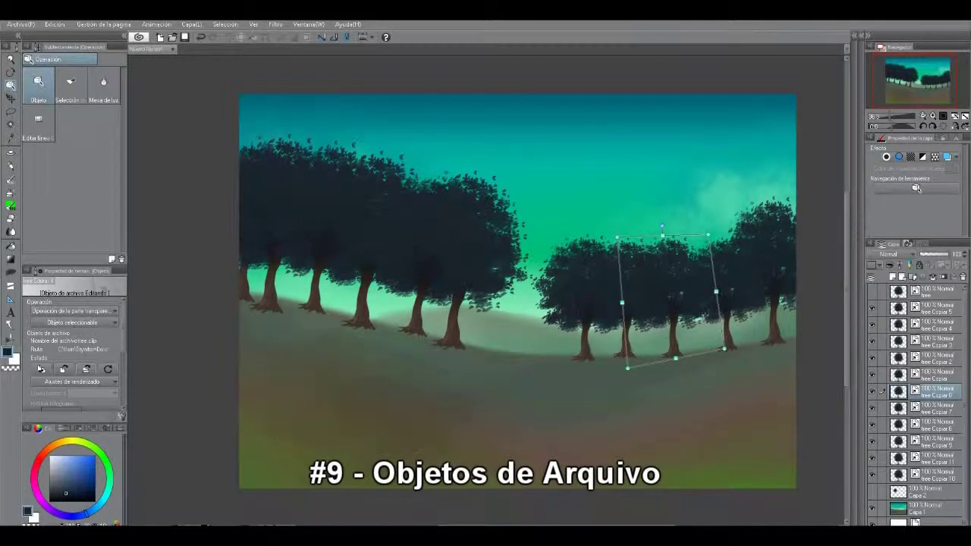
click(345, 214)
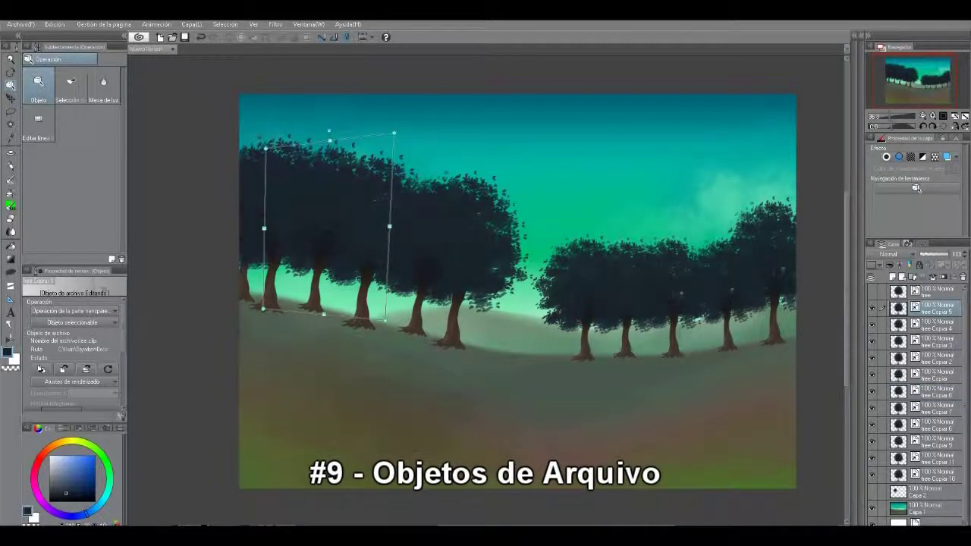
Duplicate the second valley tree, place the copy behind the large trees on the opposite slope, enlarge it and tilt it clockwise.
click(625, 293)
key(ctrl+c)
key(ctrl+v)
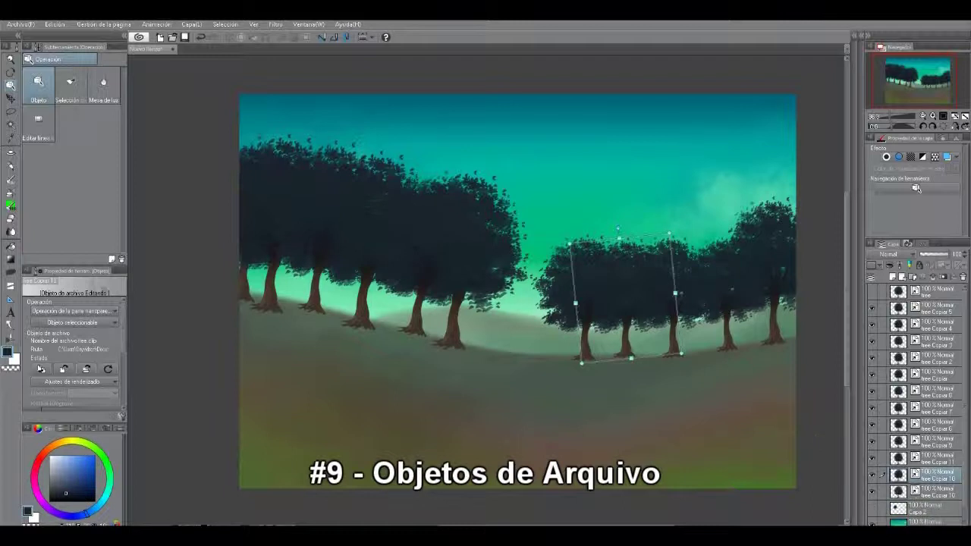
drag(626, 296, 391, 267)
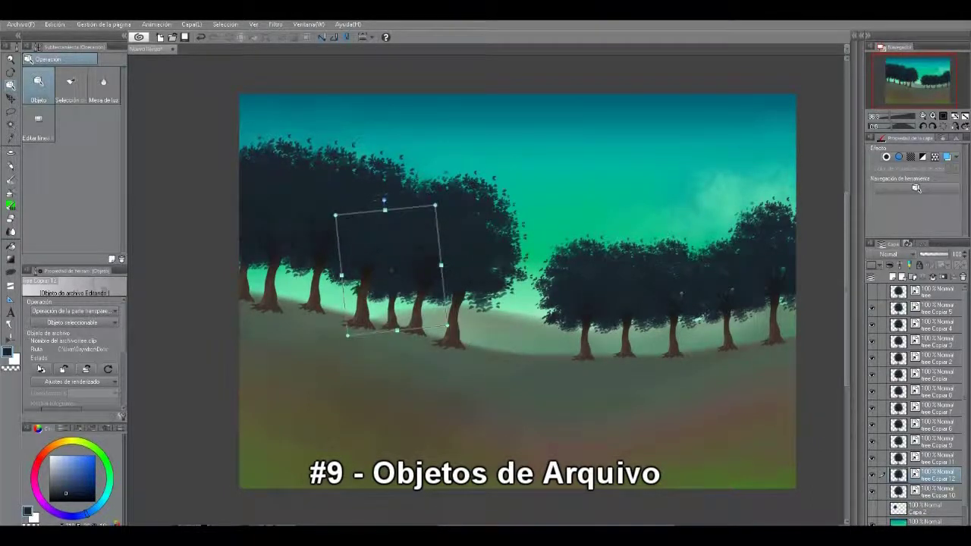
drag(384, 201, 470, 192)
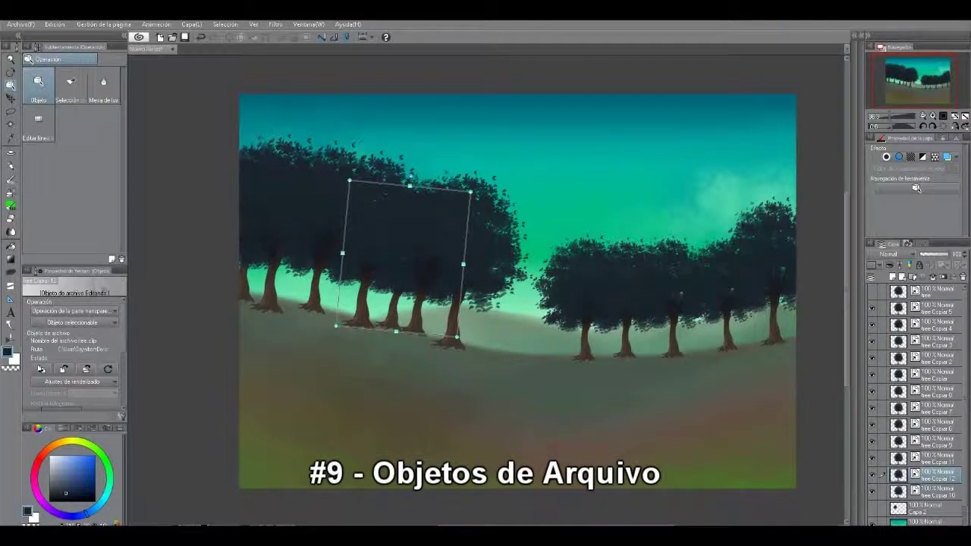
Place another tilted copy farther up the same slope behind the large row and enlarge it to match the trees there.
drag(403, 258, 351, 244)
drag(419, 180, 459, 141)
drag(372, 226, 353, 227)
Duplicate that background tree, shrink the copy, place it partly beyond the canvas's left edge and straighten its tilt.
key(ctrl+c)
key(ctrl+v)
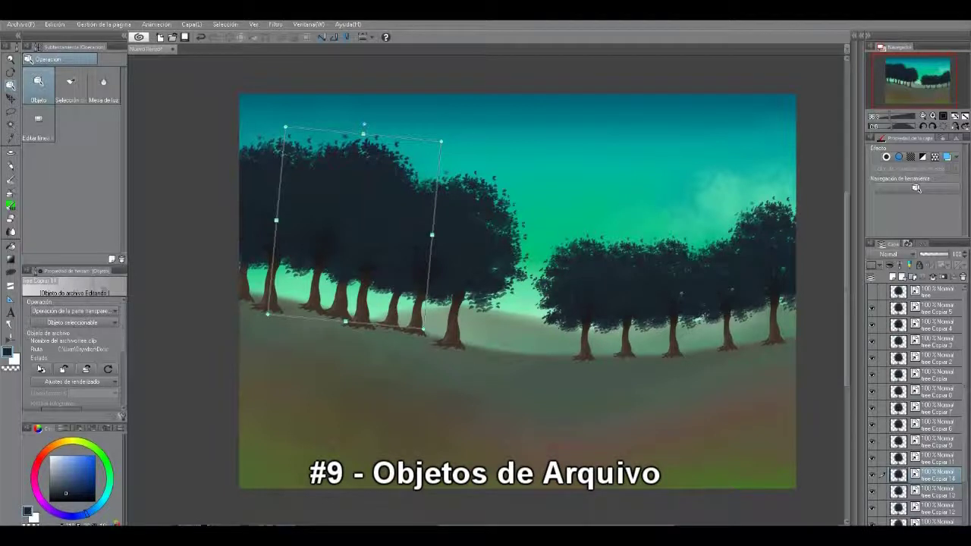
drag(285, 127, 304, 154)
drag(363, 242, 295, 227)
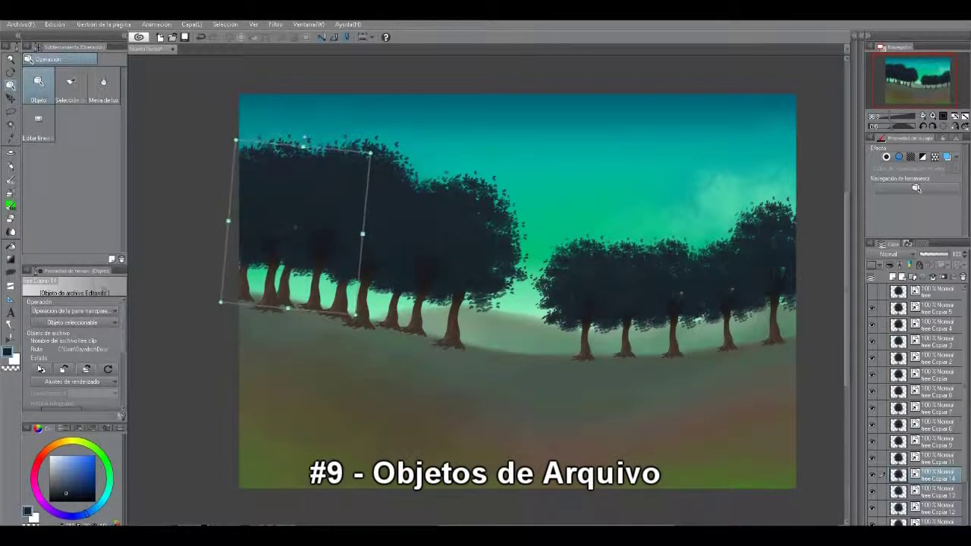
drag(304, 137, 295, 137)
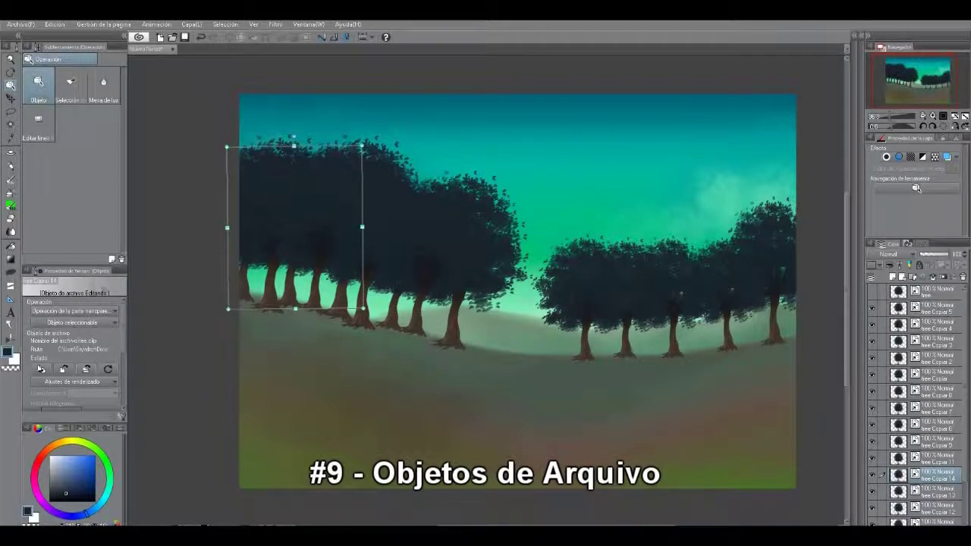
Duplicate the tree Copiar 10 layer and place the copy between the first two trunks of the valley row.
drag(964, 410, 964, 451)
click(938, 472)
key(ctrl+c)
key(ctrl+v)
drag(607, 333, 588, 334)
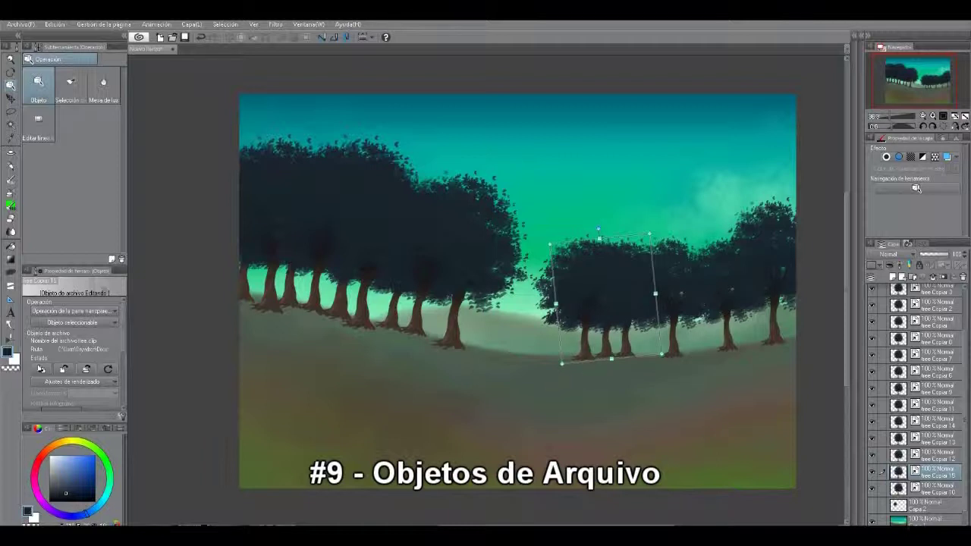
Distort the new valley copy's two lower corners and one upper corner so its trunk stands narrower than its neighbours.
scroll(73, 341, down, 3)
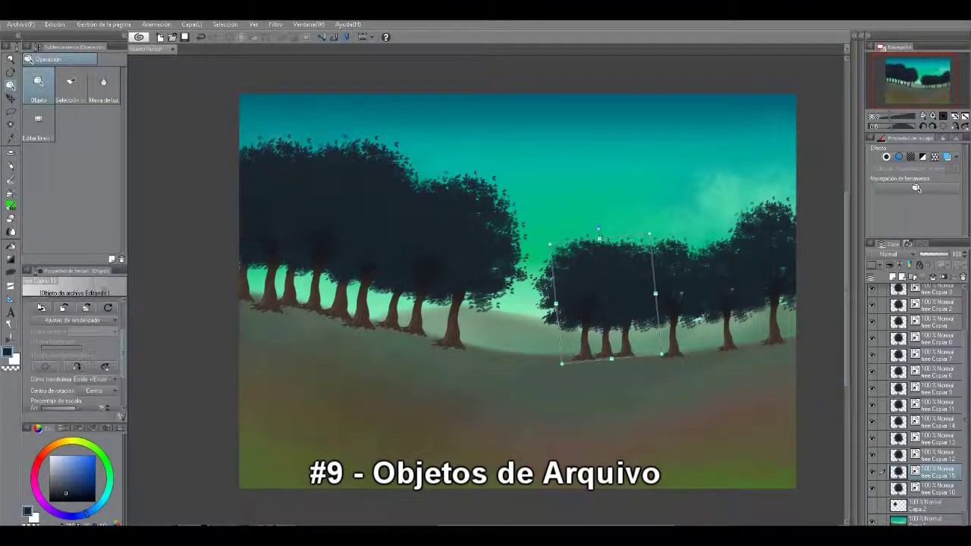
key(ctrl)
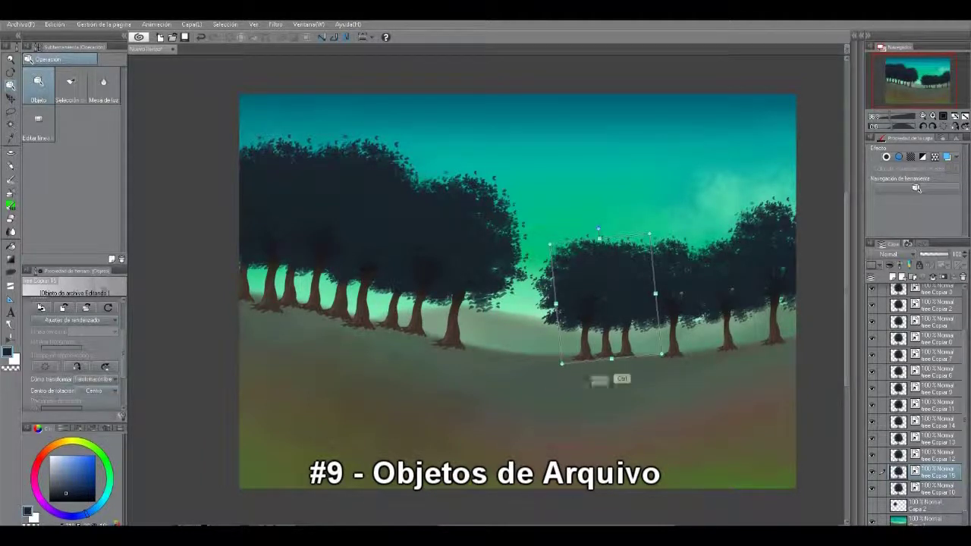
drag(562, 364, 566, 364)
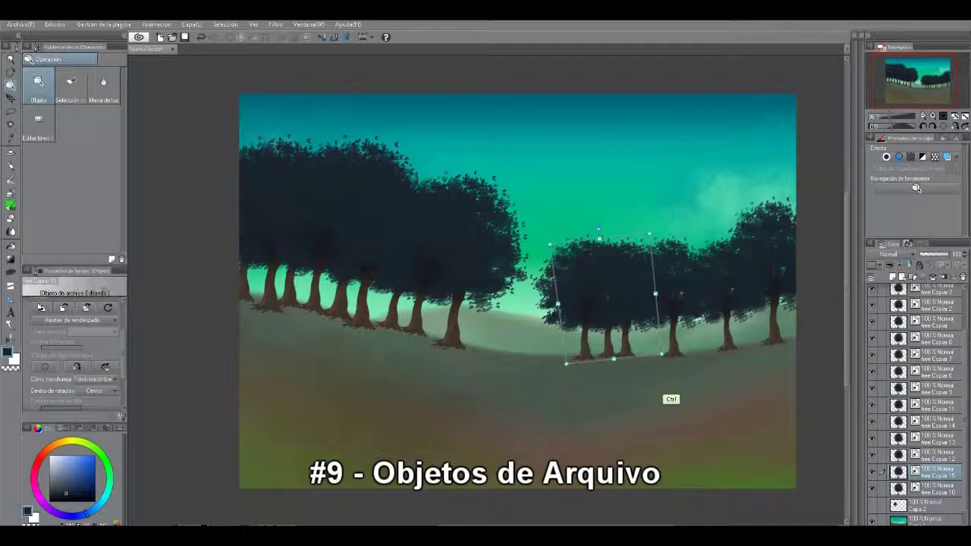
drag(662, 354, 651, 354)
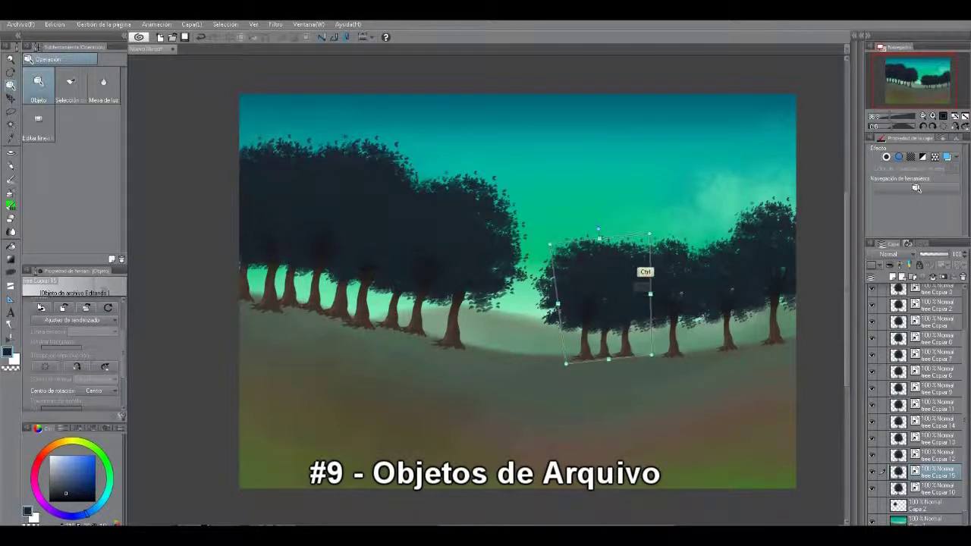
drag(650, 233, 639, 229)
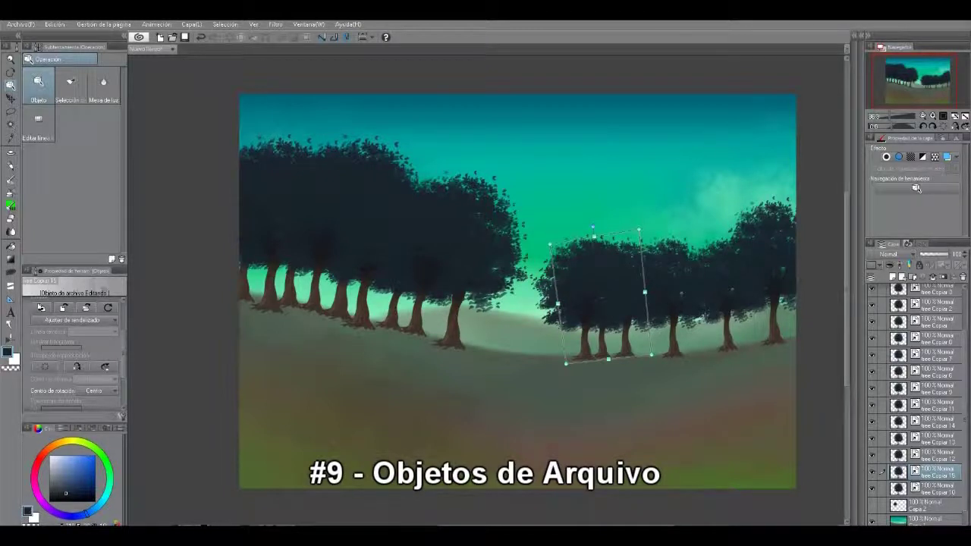
Place another copy just before the valley row's tallest middle trunk, shrink it to 70%, tilt it counterclockwise and slightly lower its opacity.
key(ctrl+v)
drag(626, 299, 647, 295)
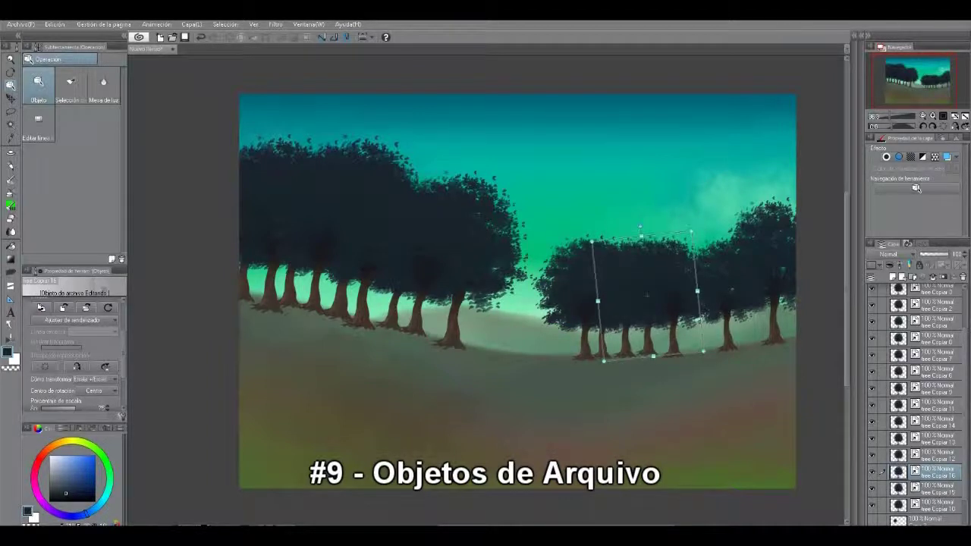
drag(592, 242, 639, 235)
drag(652, 301, 647, 303)
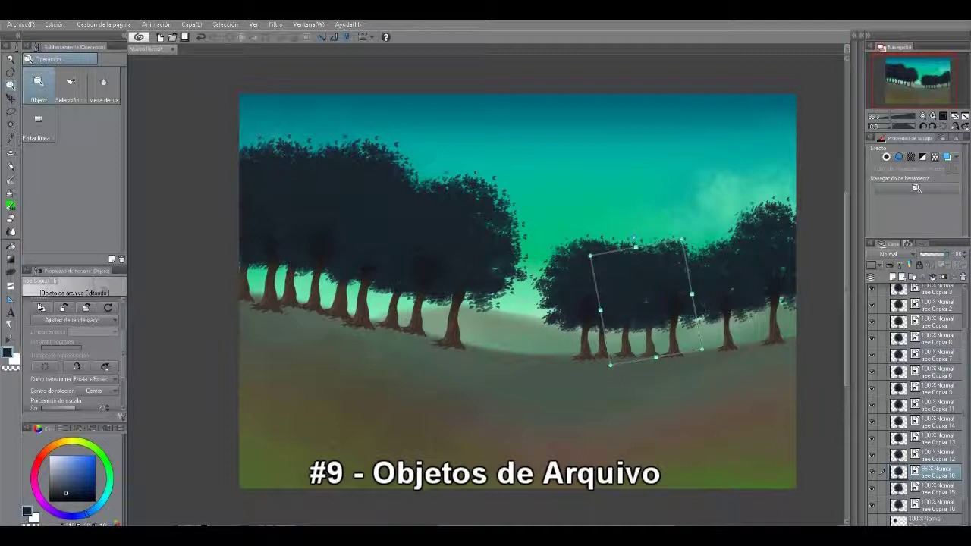
Identify the tree Copiar 10 layer's tree by toggling its visibility and reduce the layer's opacity.
click(937, 506)
click(872, 506)
click(872, 505)
drag(948, 254, 940, 254)
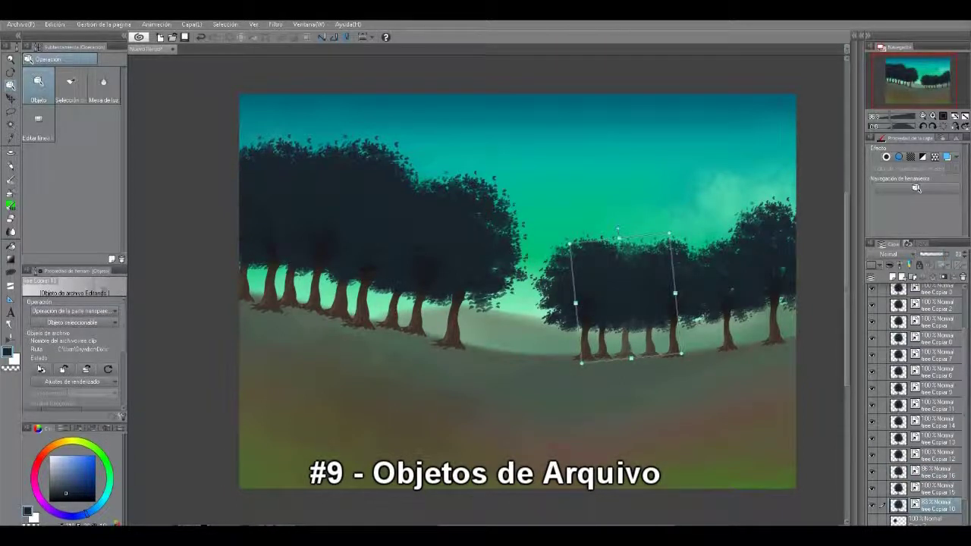
Hide and reshow the tree Copiar 15 layer to identify which valley tree it holds.
click(938, 471)
click(937, 488)
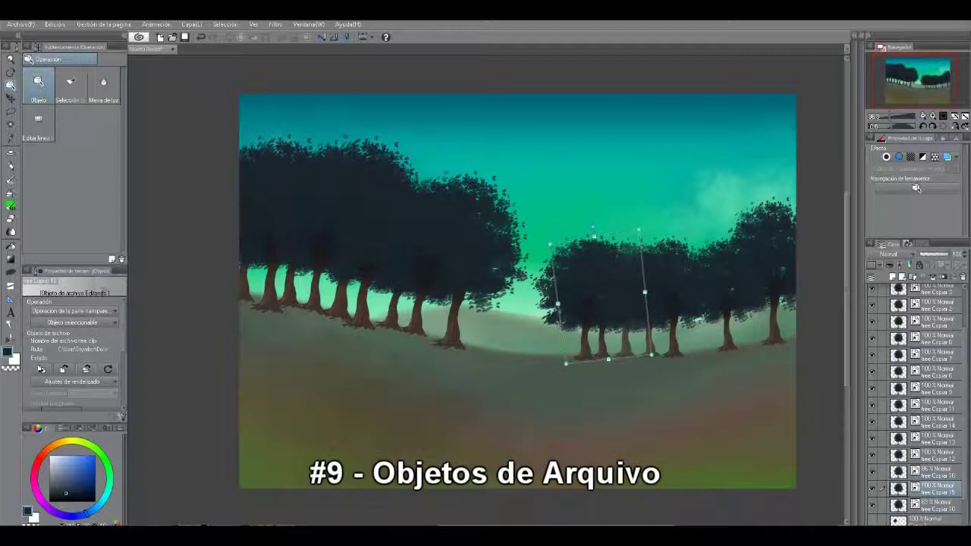
click(871, 489)
click(872, 489)
Lower the opacity of the tree Copiar 5 and tree Copiar 4 layers to 88%.
scroll(918, 402, up, 2)
click(939, 309)
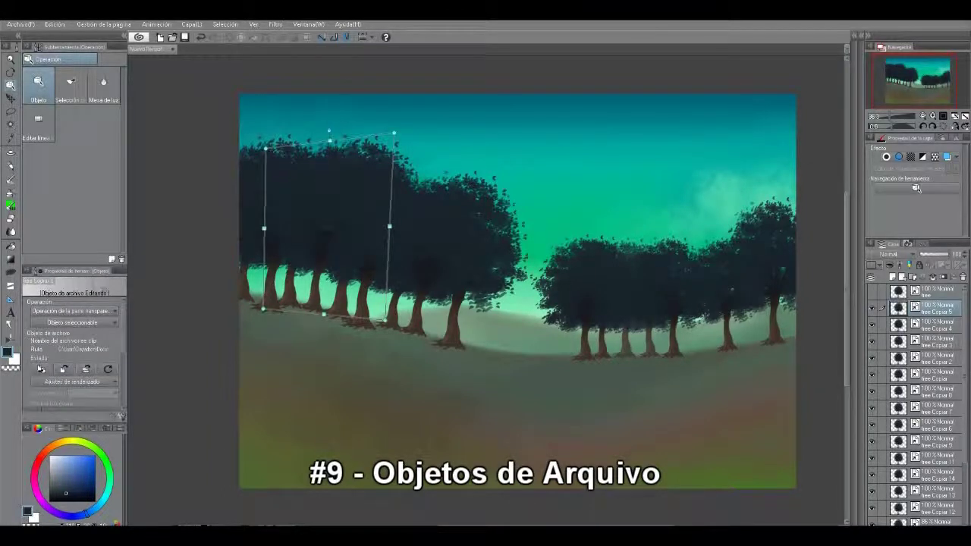
click(945, 255)
click(939, 325)
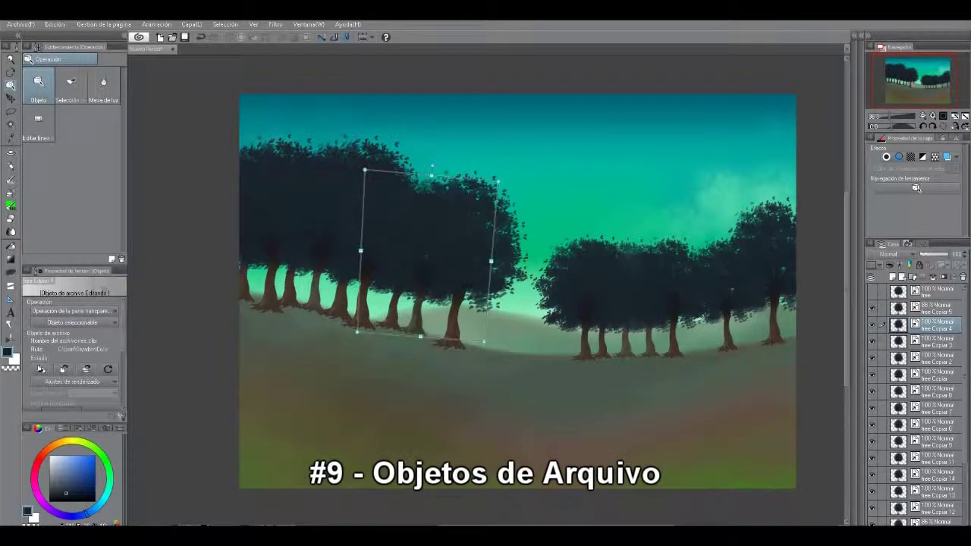
click(946, 255)
Hide and reshow the tree Copiar 3, tree Copiar 2 and tree Copiar layers to identify which tree each holds.
click(938, 341)
click(872, 341)
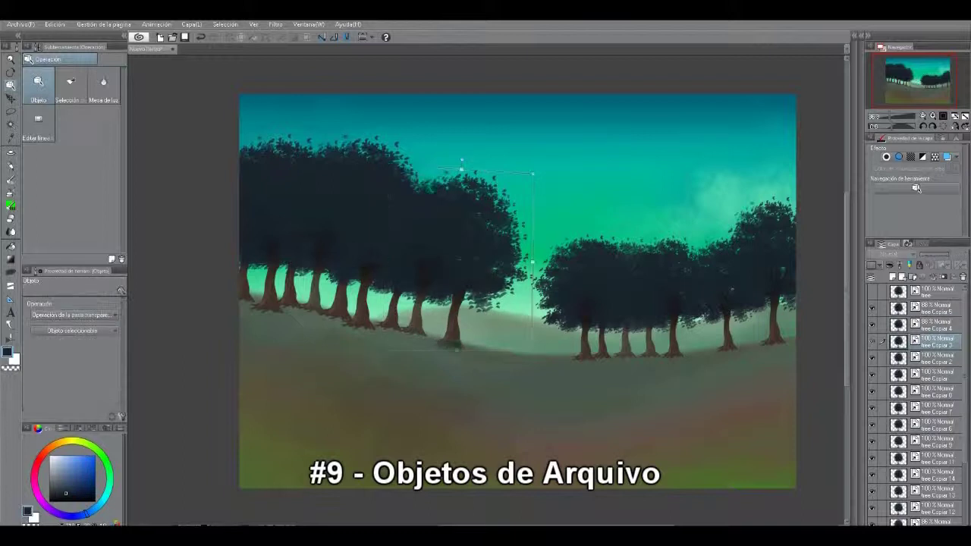
click(871, 342)
click(937, 358)
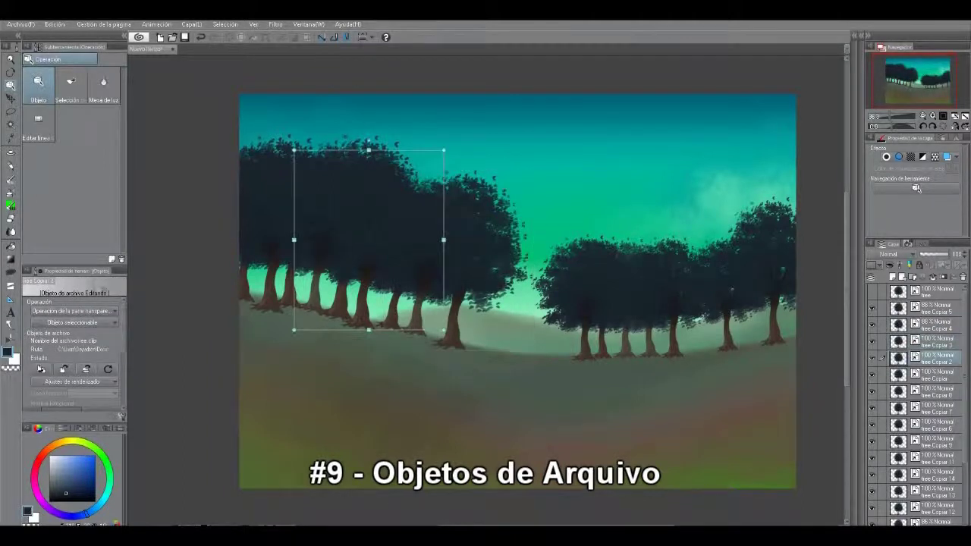
click(872, 358)
click(871, 359)
click(938, 374)
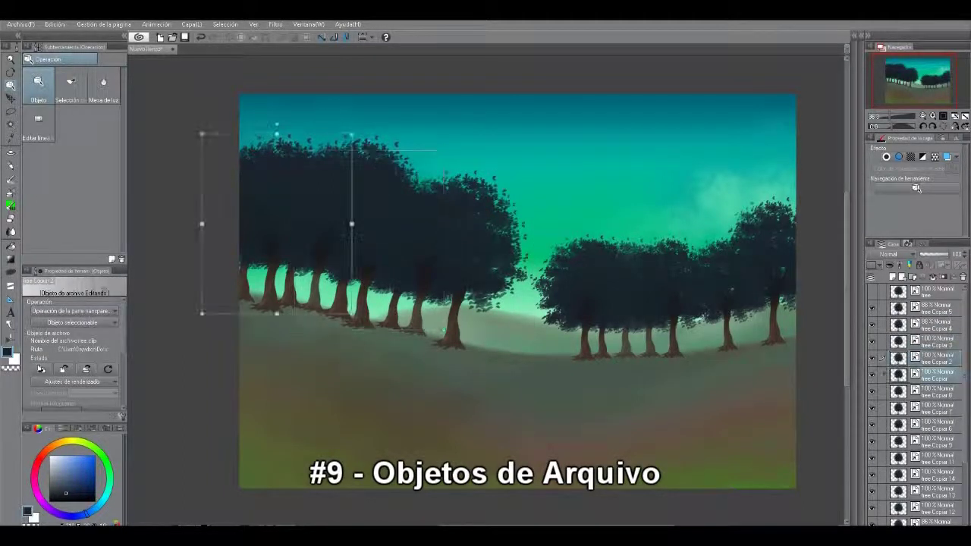
click(872, 375)
click(872, 375)
Hide and reshow each layer from just below tree Copiar down to tree Copiar 9 to identify its tree.
click(871, 392)
click(872, 391)
click(938, 408)
click(872, 408)
click(871, 408)
click(938, 425)
click(872, 425)
click(871, 424)
click(872, 442)
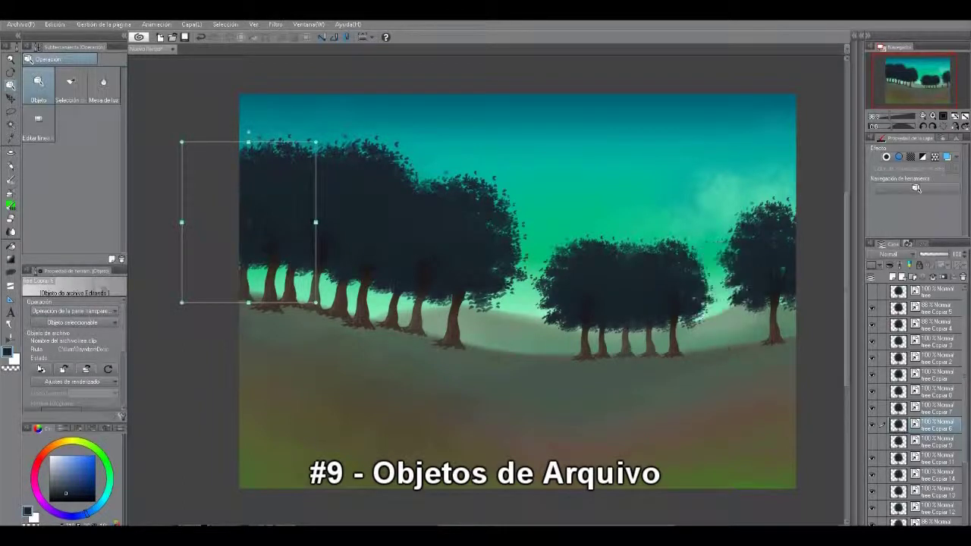
click(872, 442)
Check the trees on the tree Copiar 14 and tree Copiar 12 layers, and lower tree Copiar 12's opacity to 84%.
click(938, 474)
click(872, 474)
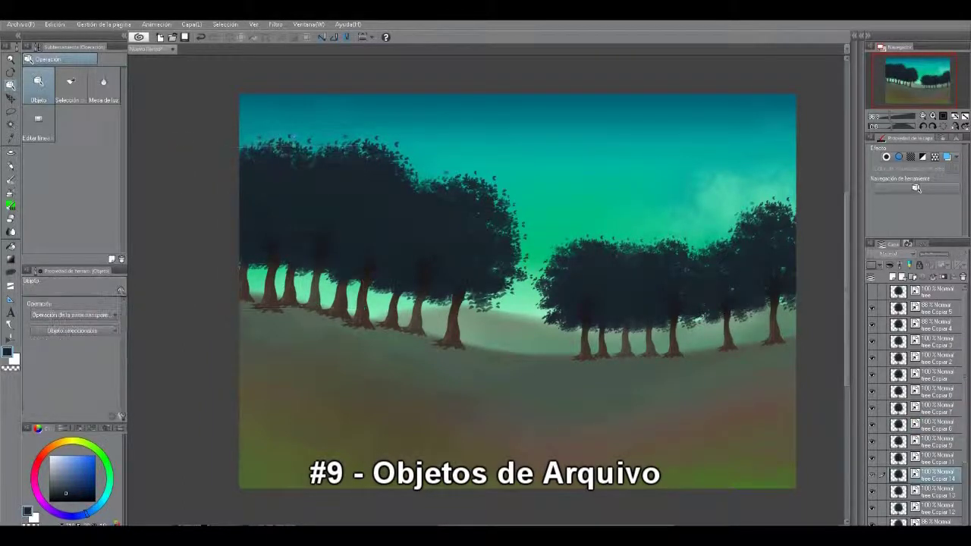
click(871, 475)
click(871, 508)
click(871, 509)
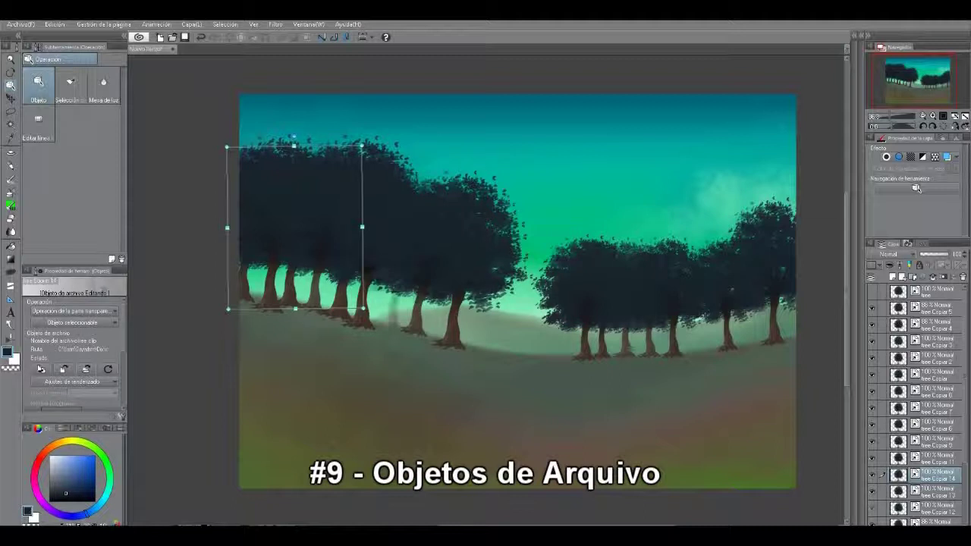
click(938, 508)
click(941, 254)
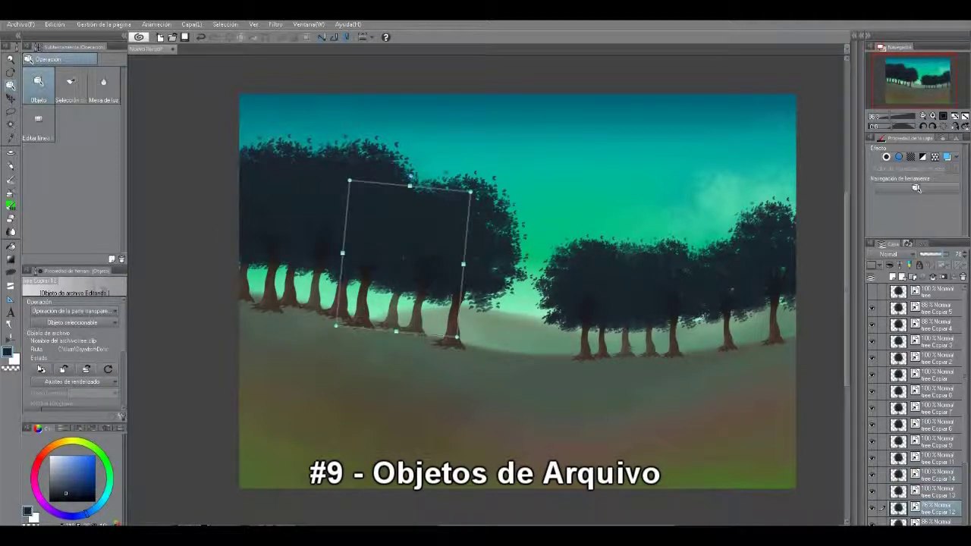
Open the source file of the tree Copiar 5 file object.
right_click(938, 304)
click(938, 308)
right_click(937, 309)
mouse_move(873, 153)
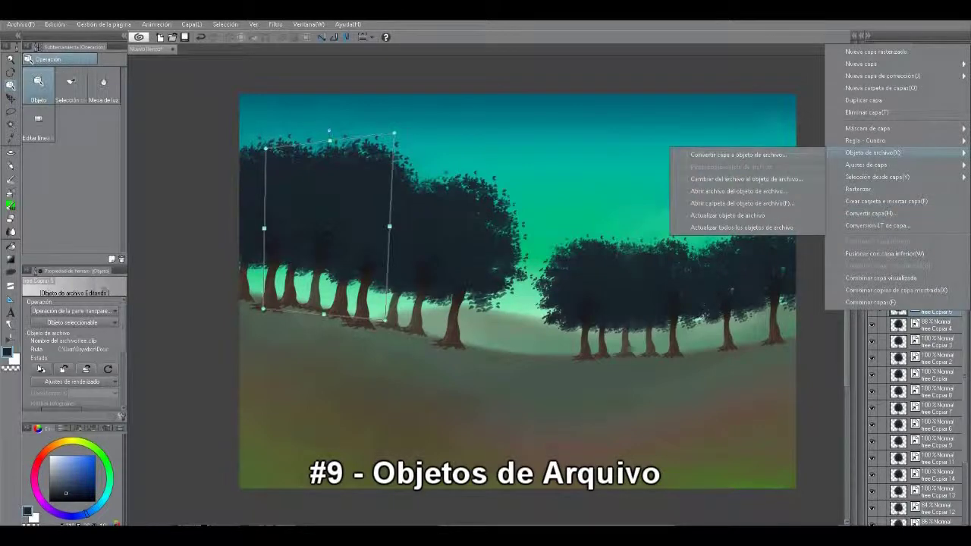
click(748, 190)
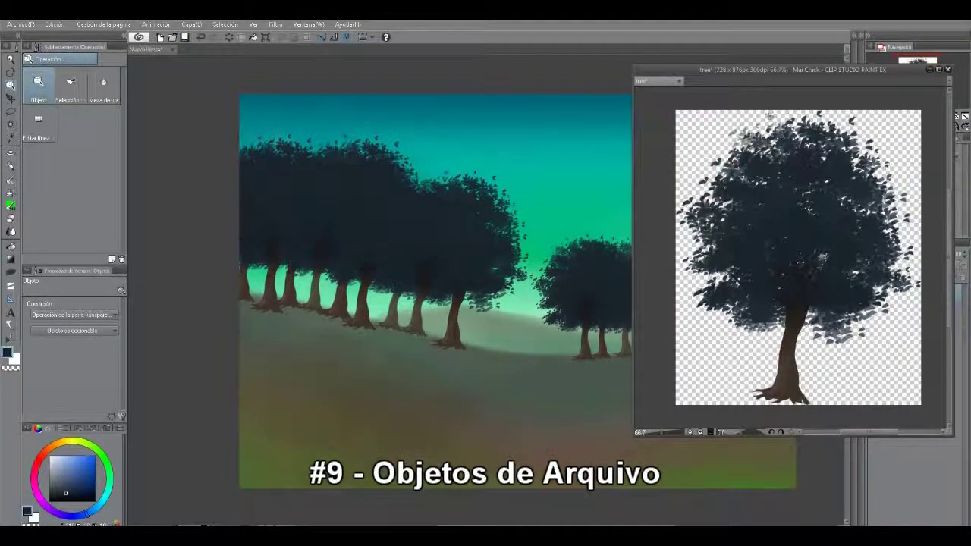
Paint a dark green base tone over the tree's foliage with the Pincel 25 brush at about size 200.
key(b)
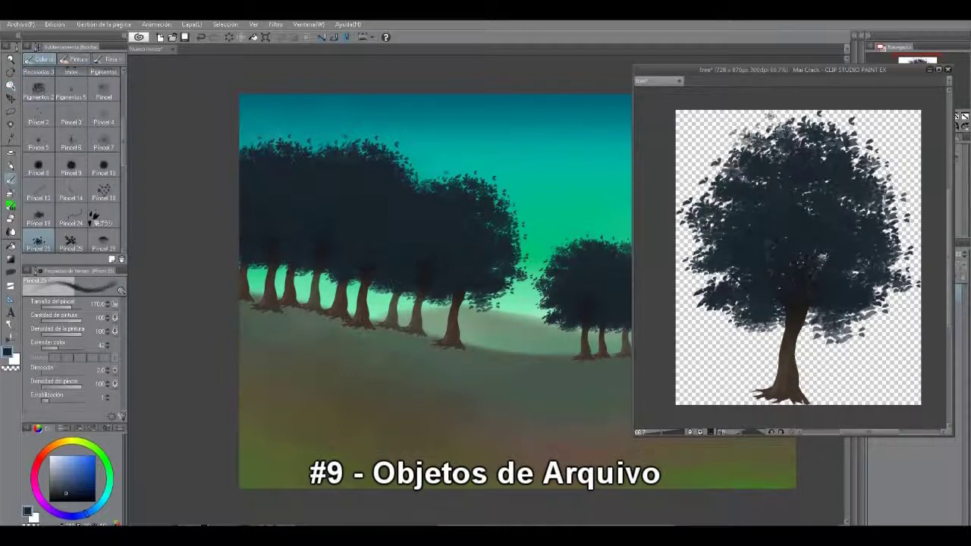
click(111, 477)
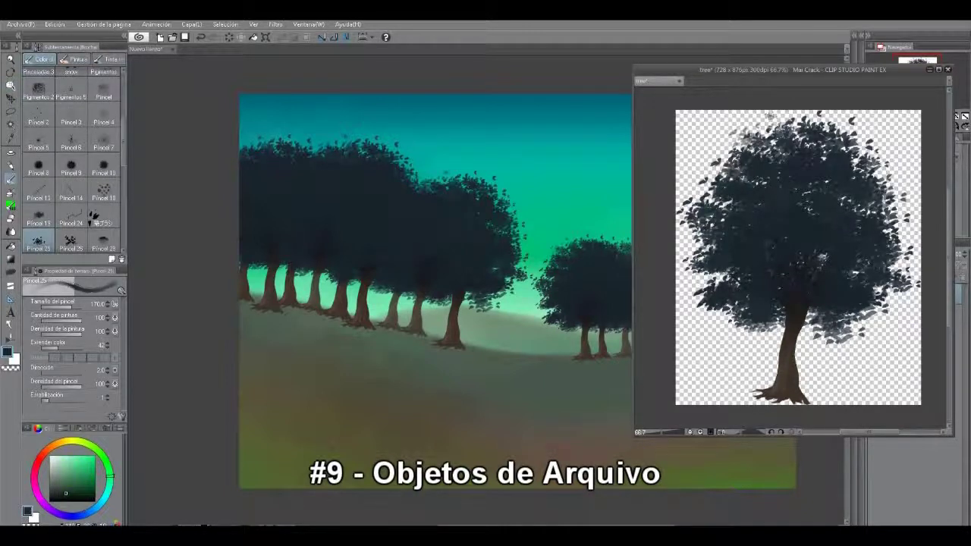
drag(110, 476, 109, 469)
click(72, 490)
mouse_move(736, 231)
mouse_down()
mouse_move(716, 219)
mouse_move(742, 184)
mouse_up()
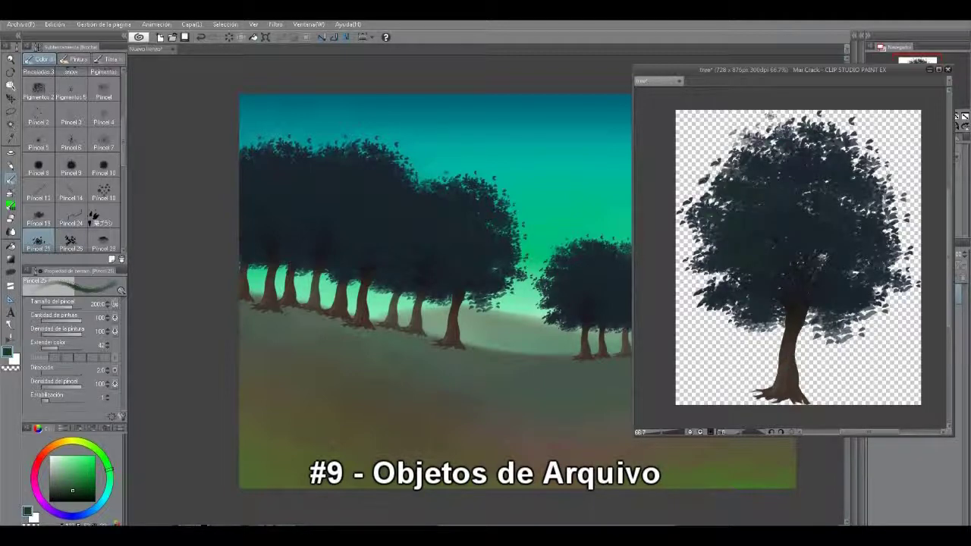
mouse_move(882, 294)
mouse_down()
mouse_move(834, 272)
mouse_move(743, 303)
mouse_move(710, 291)
mouse_up()
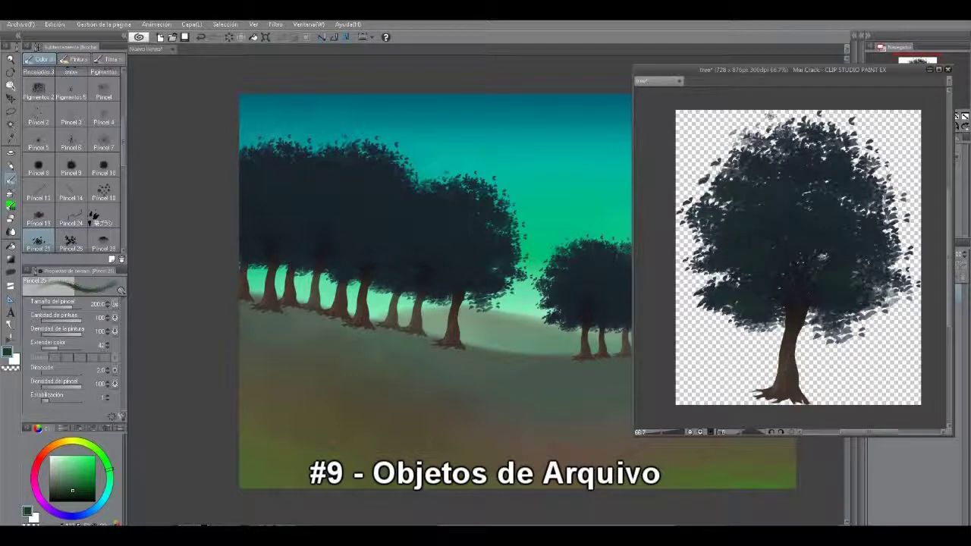
drag(892, 229, 867, 213)
mouse_move(771, 125)
mouse_down()
mouse_move(745, 147)
mouse_move(765, 127)
mouse_up()
Paint a slightly brighter green over the tree's crown with the Pincel 25 brush at size 170.
click(108, 465)
click(79, 484)
mouse_move(766, 123)
mouse_down()
mouse_move(741, 137)
mouse_move(687, 214)
mouse_move(687, 253)
mouse_up()
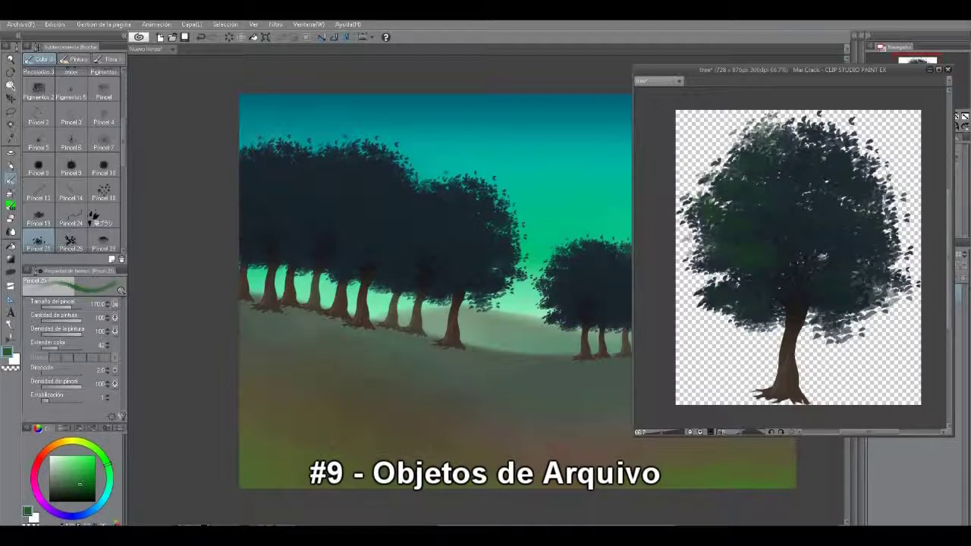
key(bracketleft)
mouse_move(893, 237)
mouse_down()
mouse_move(864, 263)
mouse_move(824, 154)
mouse_move(800, 138)
mouse_up()
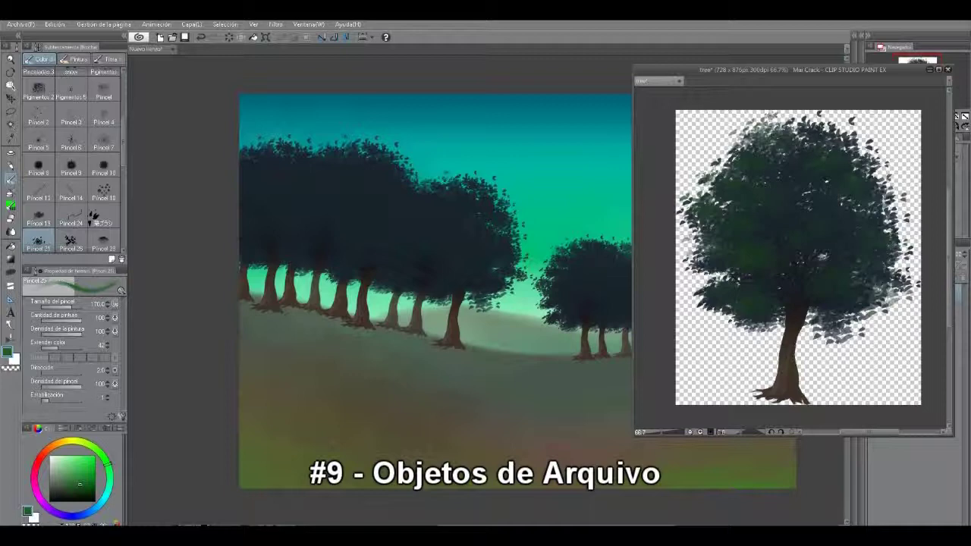
mouse_move(851, 317)
mouse_down()
mouse_move(840, 326)
mouse_move(866, 313)
mouse_up()
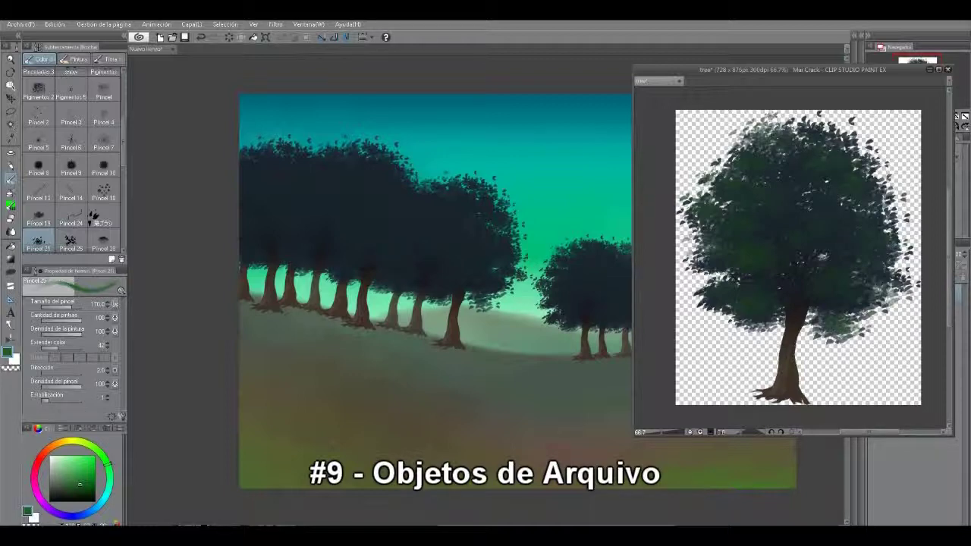
Paint medium green leaf clusters across the crown with the Pincel 25 brush at sizes 120 to 150.
click(104, 456)
click(81, 474)
mouse_move(742, 186)
mouse_down()
mouse_move(716, 179)
mouse_move(735, 195)
mouse_up()
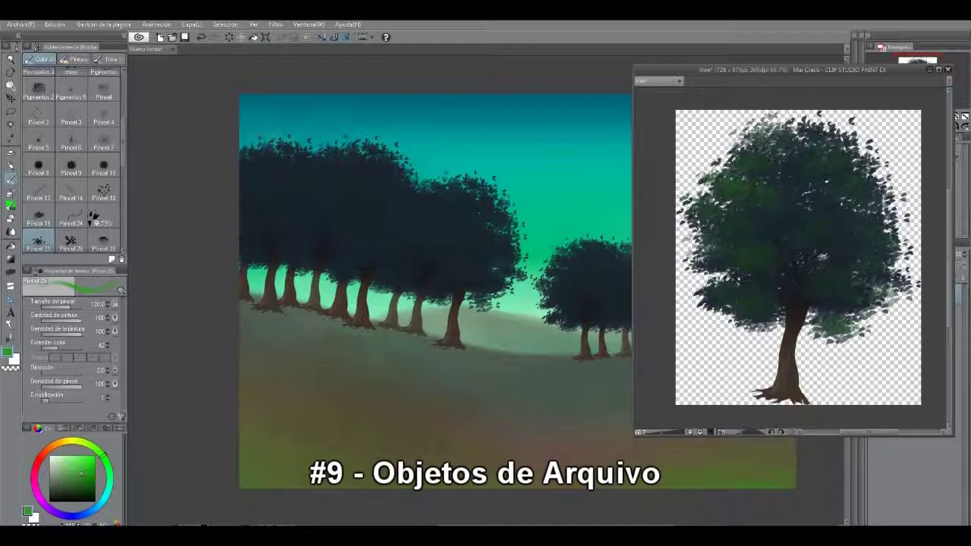
mouse_move(817, 220)
mouse_down()
mouse_move(799, 229)
mouse_move(788, 203)
mouse_move(735, 229)
mouse_move(688, 200)
mouse_up()
mouse_move(754, 301)
mouse_down()
mouse_move(751, 292)
mouse_move(722, 297)
mouse_up()
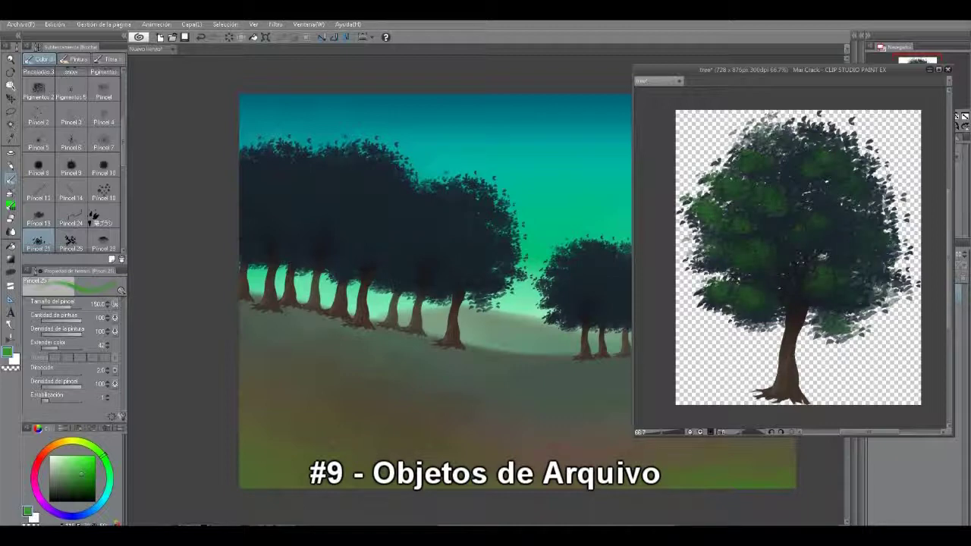
mouse_move(848, 276)
mouse_down()
mouse_move(879, 254)
mouse_move(844, 239)
mouse_up()
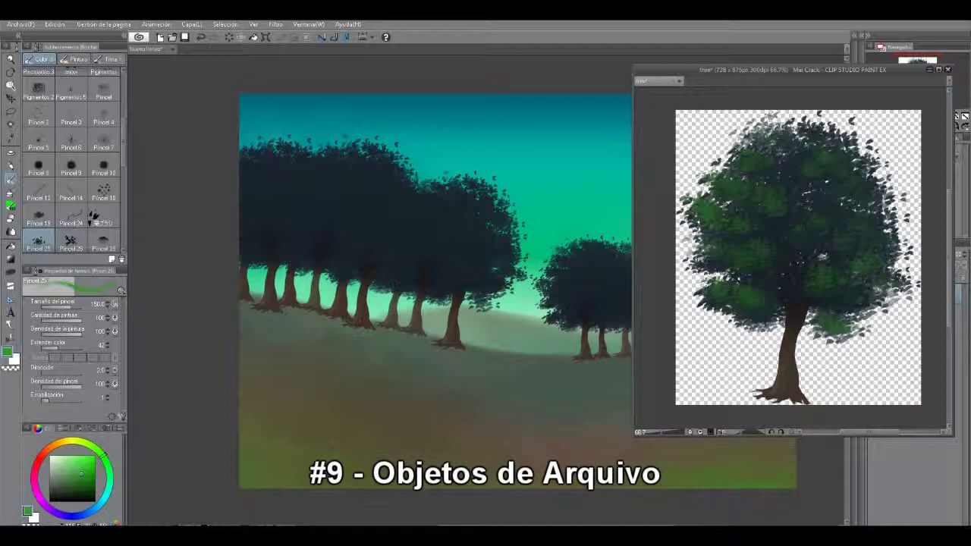
drag(863, 184, 839, 193)
mouse_move(817, 139)
mouse_down()
mouse_move(805, 151)
mouse_move(792, 143)
mouse_move(786, 155)
mouse_move(763, 144)
mouse_up()
Add light green highlights to the crown's leaf clusters with the Pincel 25 brush at size 150.
click(80, 464)
mouse_move(768, 154)
mouse_down()
mouse_move(755, 167)
mouse_move(724, 159)
mouse_move(694, 215)
mouse_up()
mouse_move(731, 250)
mouse_down()
mouse_move(705, 259)
mouse_move(742, 266)
mouse_move(741, 294)
mouse_move(699, 291)
mouse_up()
mouse_move(815, 299)
mouse_down()
mouse_move(808, 305)
mouse_move(810, 282)
mouse_up()
drag(811, 223, 791, 237)
drag(843, 234, 827, 244)
drag(840, 196, 816, 192)
drag(842, 154, 825, 164)
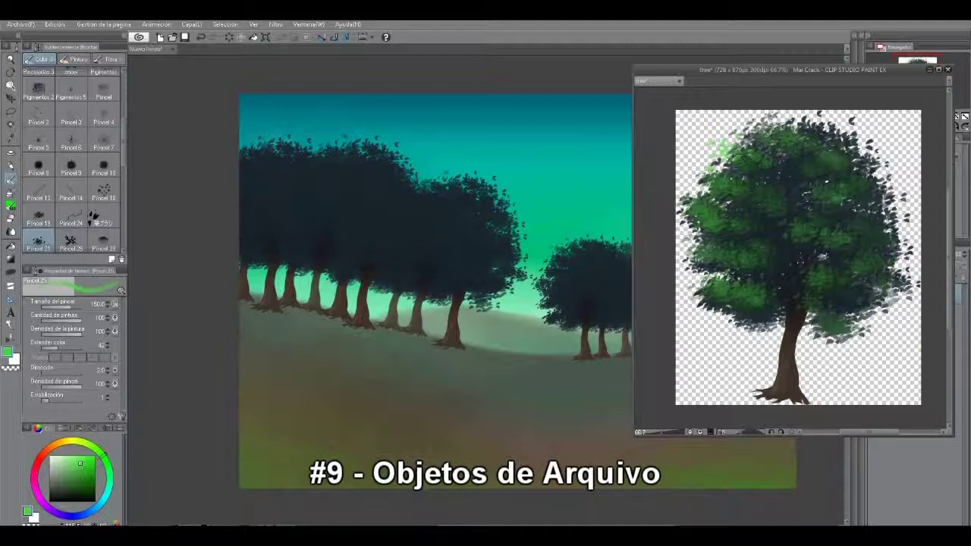
mouse_move(872, 260)
mouse_down()
mouse_move(853, 272)
mouse_move(872, 254)
mouse_up()
mouse_move(858, 303)
mouse_down()
mouse_move(828, 317)
mouse_move(845, 330)
mouse_up()
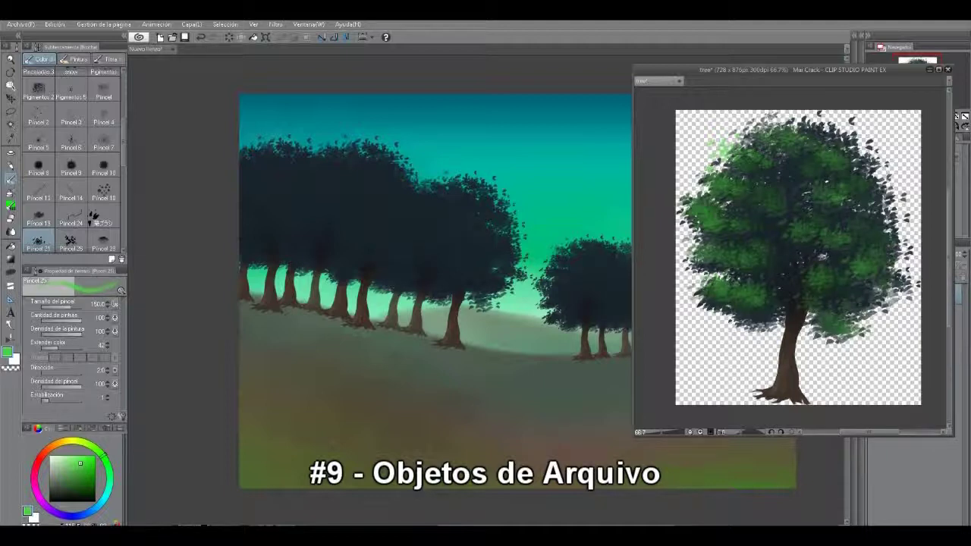
drag(810, 237, 800, 232)
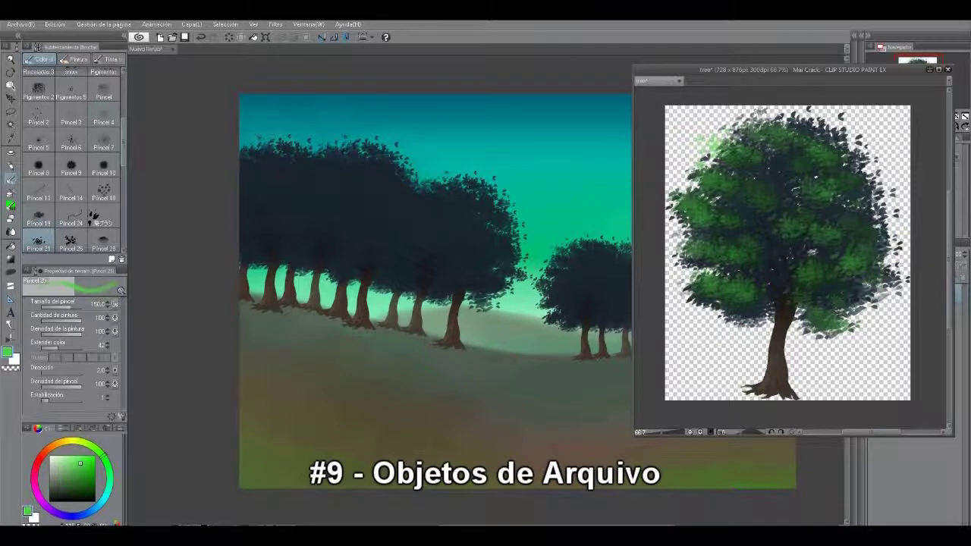
Paint dark shading on the trunk and a ground shadow around its roots with the Color diluido denso brush in sampled dark tones.
drag(123, 143, 124, 96)
click(104, 78)
alt+click(783, 346)
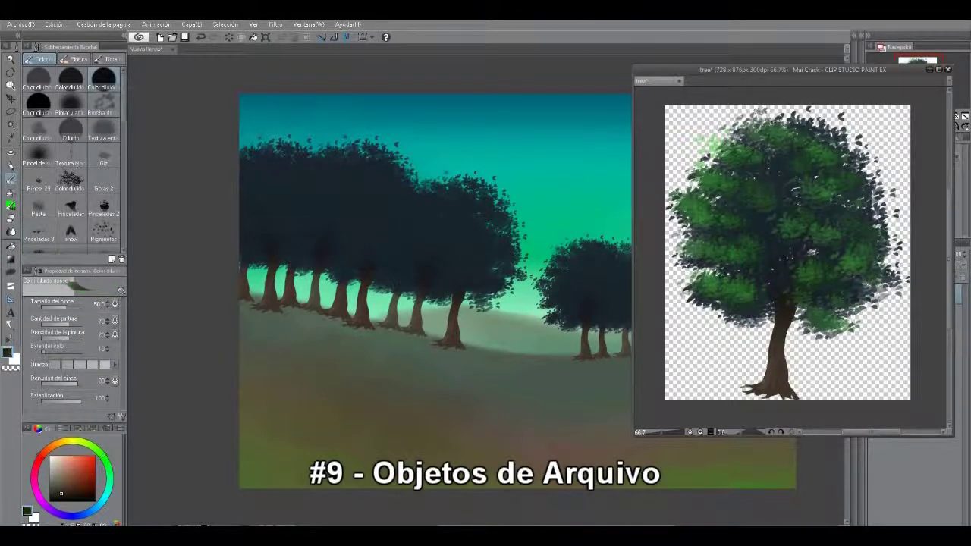
drag(788, 331, 785, 362)
mouse_move(781, 396)
mouse_down()
mouse_move(857, 397)
mouse_move(694, 395)
mouse_move(749, 397)
mouse_move(706, 395)
mouse_move(734, 394)
mouse_up()
alt+click(767, 395)
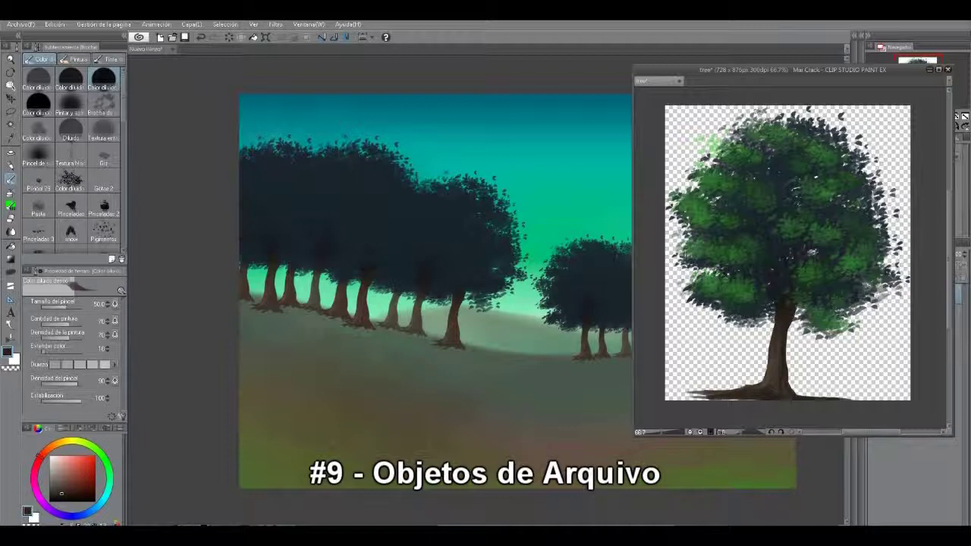
Paint tan highlights along the tree's trunk with the Color diluido denso brush at size 50.
click(62, 441)
drag(61, 493, 63, 472)
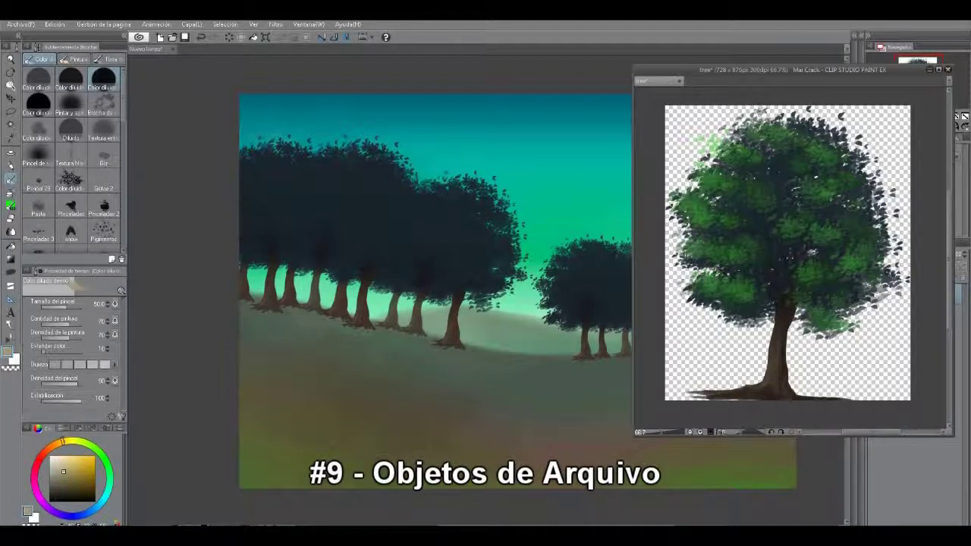
mouse_move(775, 328)
mouse_down()
mouse_move(776, 367)
mouse_move(776, 342)
mouse_up()
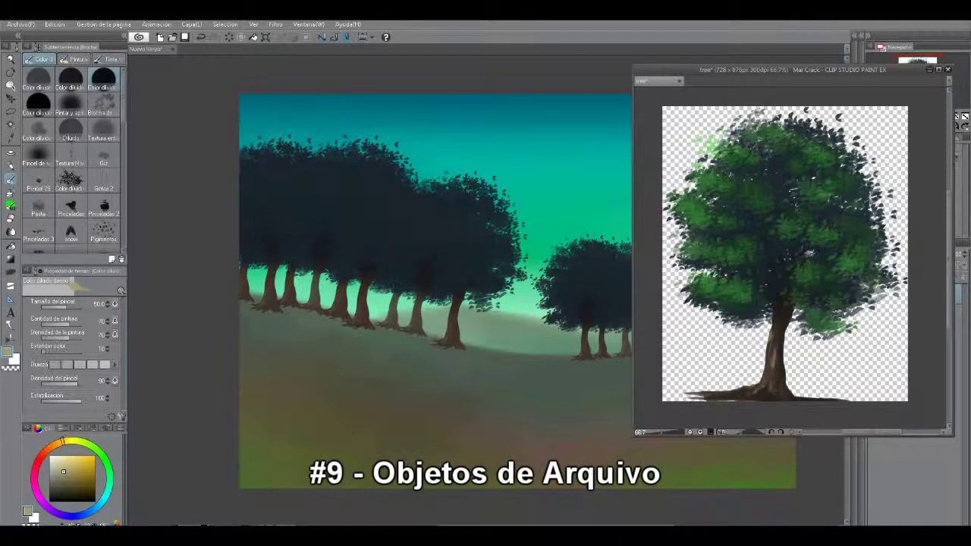
Save the edited tree file, return to the landscape canvas and minimize the tree file's window.
click(21, 24)
click(40, 102)
key(ctrl+s)
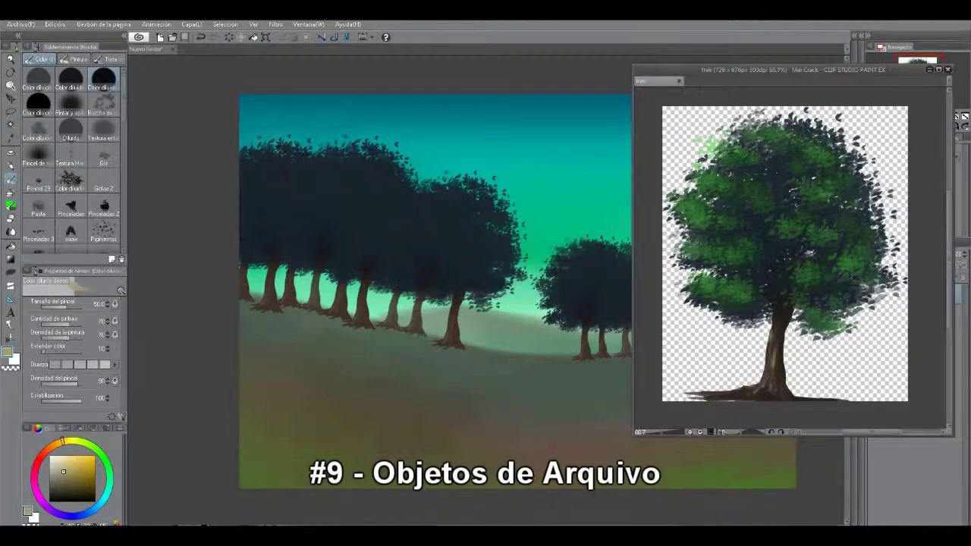
click(485, 273)
drag(516, 265, 428, 244)
key(alt+space)
drag(486, 197, 460, 191)
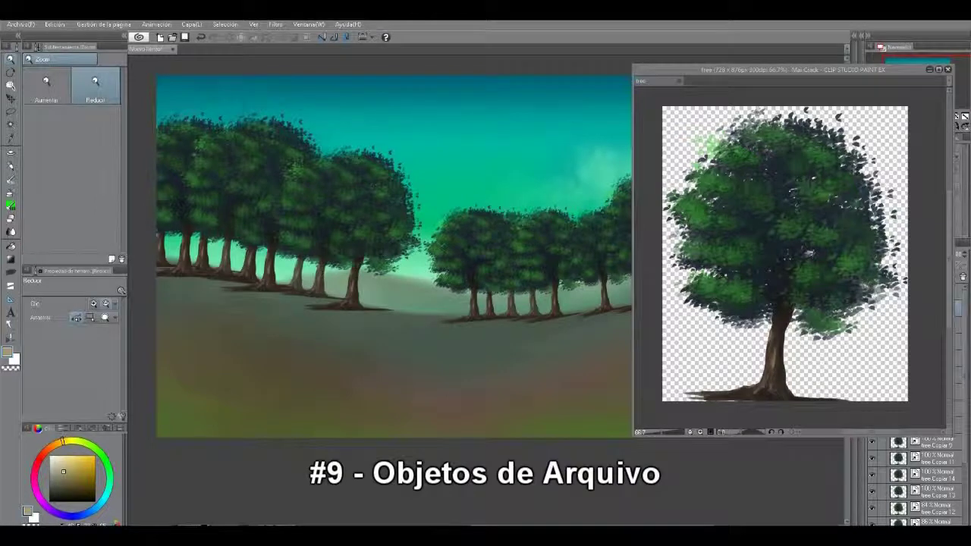
click(930, 69)
Show the original large tree layer in the landscape and bring the tree file's window back.
key(ctrl+t)
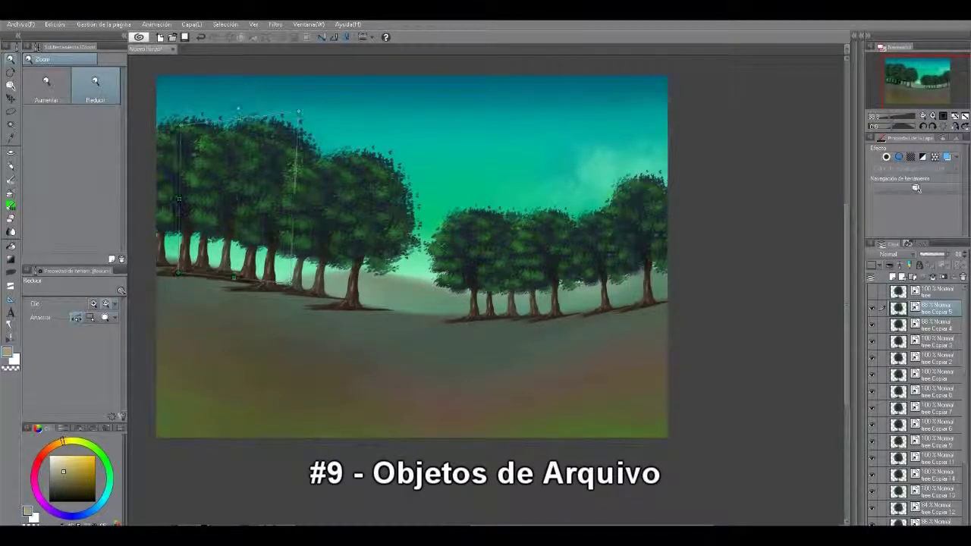
key(Return)
mouse_move(170, 523)
click(114, 493)
drag(486, 257, 459, 268)
key(ctrl+Tab)
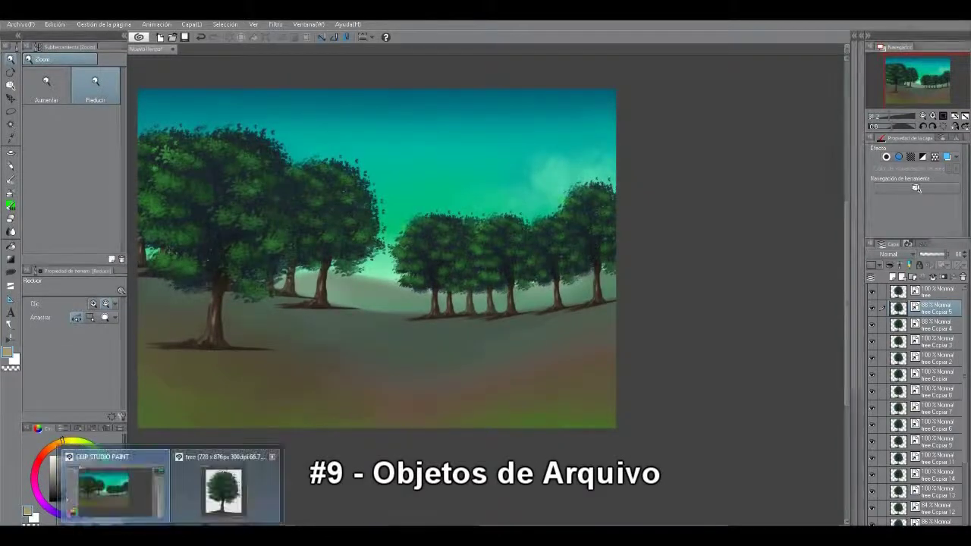
Erase the excess ground shadow around the trunk's base with the Goma dura eraser at size 25.
key(e)
mouse_move(758, 380)
mouse_down()
mouse_move(768, 365)
mouse_move(718, 386)
mouse_move(856, 388)
mouse_move(821, 388)
mouse_up()
mouse_move(722, 385)
mouse_down()
mouse_move(750, 384)
mouse_move(694, 383)
mouse_up()
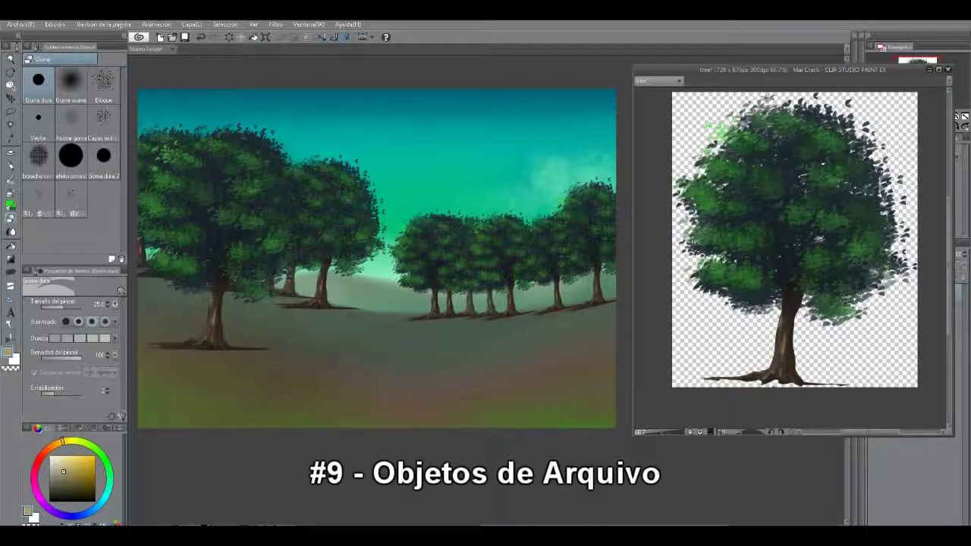
Soften the ground shadow at the tree's base using the transparent diluted-colour brush at size 30.
key(b)
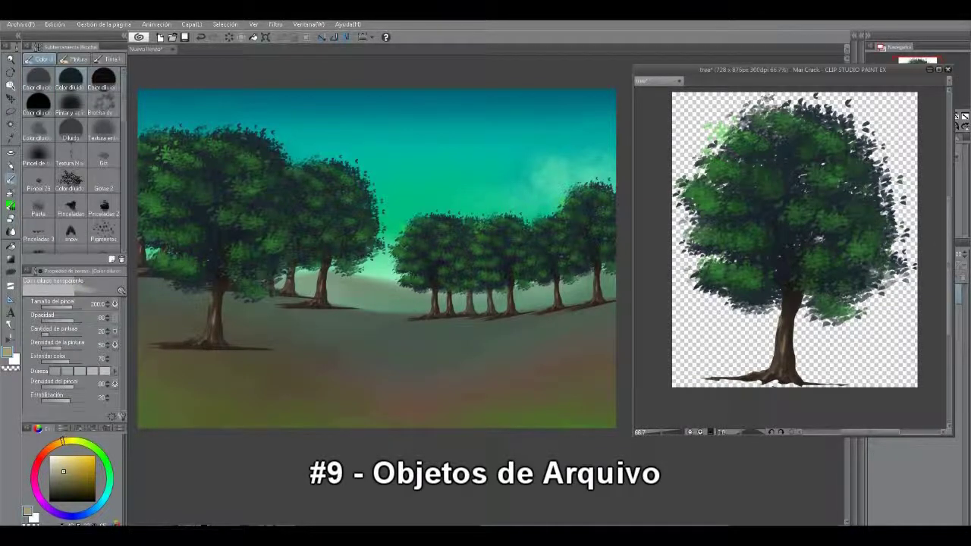
mouse_move(801, 383)
mouse_down()
mouse_move(826, 386)
mouse_move(705, 381)
mouse_up()
key(ctrl+z)
key(bracketleft)
key(bracketleft)
key(bracketleft)
key(bracketleft)
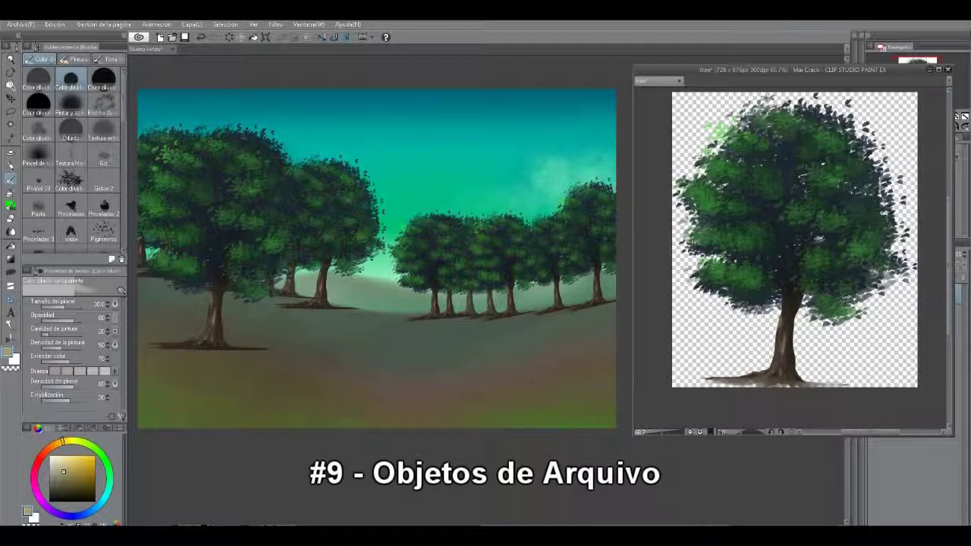
Paint green grass tufts around the trunk's base with the Color diluido denso brush at size 50 and save the tree file.
click(104, 78)
alt+click(791, 281)
alt+click(796, 240)
mouse_move(759, 375)
mouse_down()
mouse_move(755, 360)
mouse_move(737, 368)
mouse_up()
mouse_move(801, 380)
mouse_down()
mouse_move(811, 373)
mouse_move(765, 365)
mouse_up()
alt+click(721, 292)
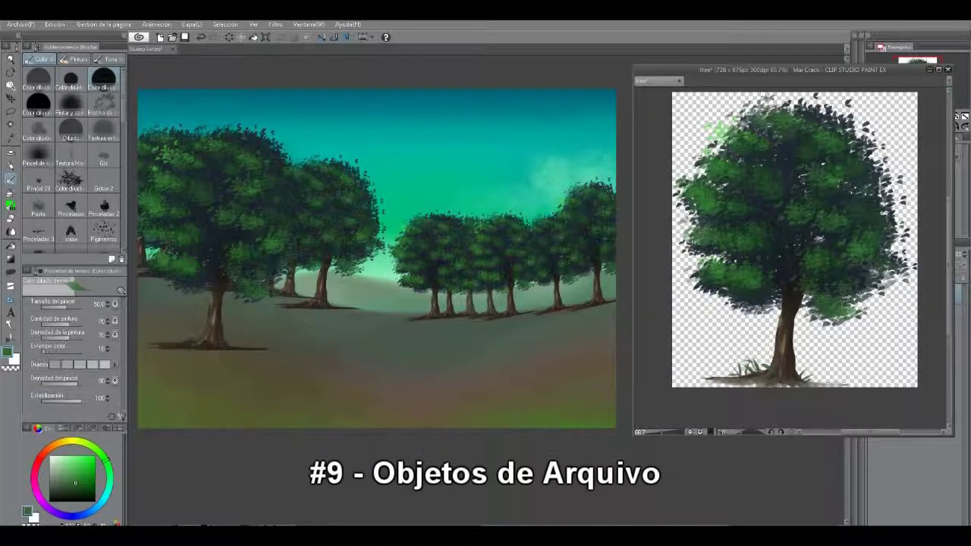
click(21, 25)
click(38, 102)
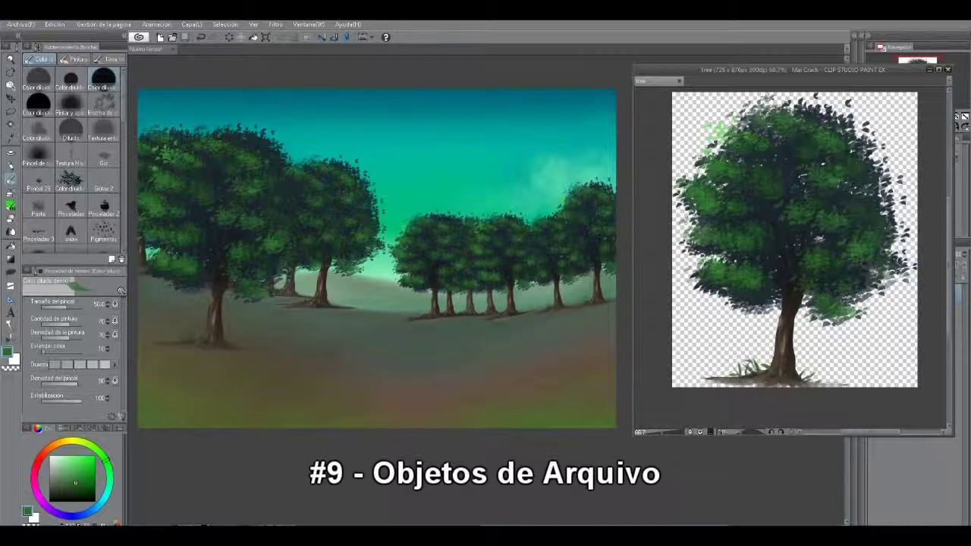
Paint small light yellow-green leaf highlights over the tree's foliage with the Color diluido denso brush at size 50.
alt+click(792, 326)
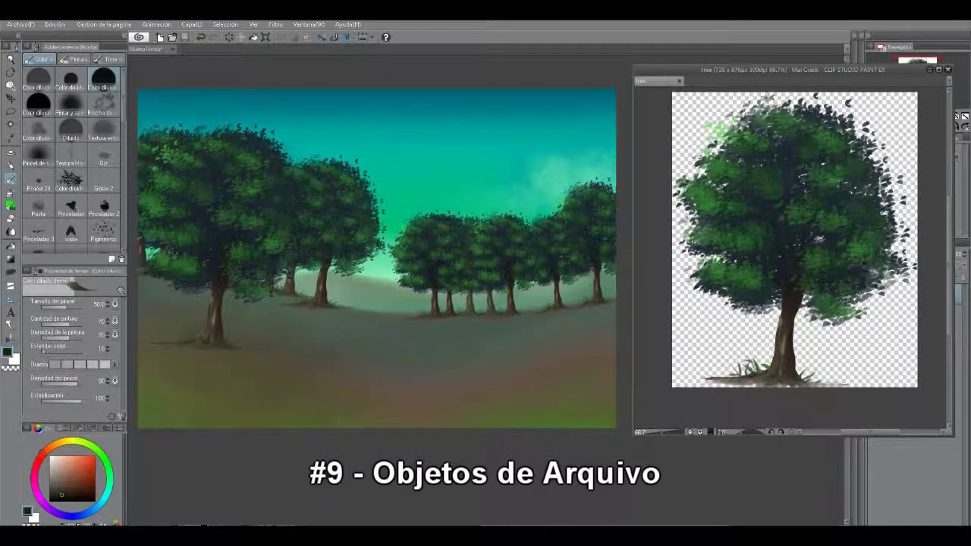
drag(811, 237, 824, 240)
alt+click(779, 154)
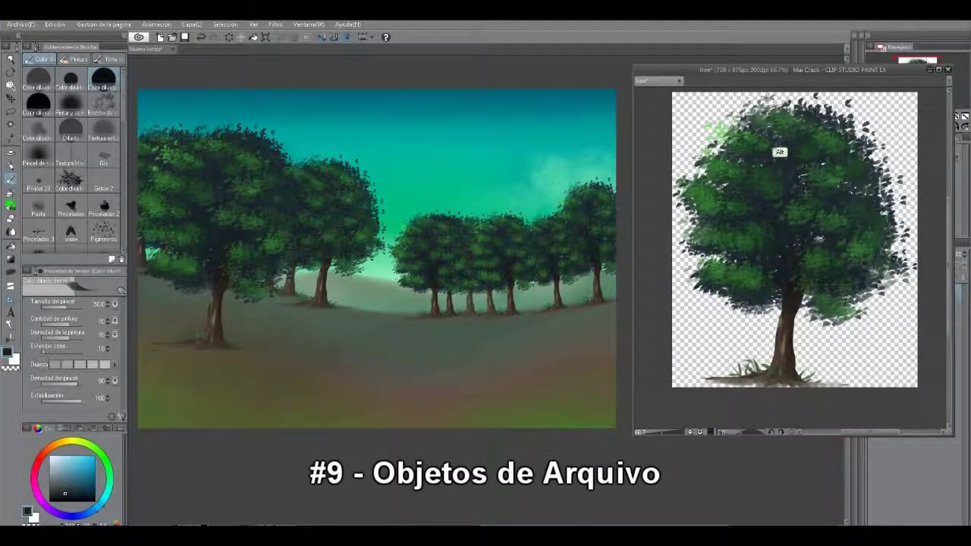
drag(107, 462, 78, 440)
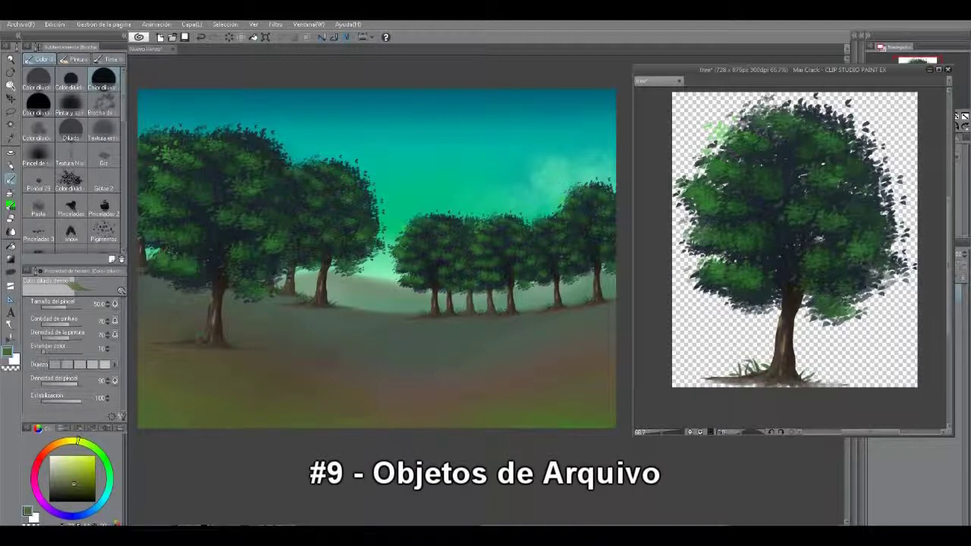
drag(74, 483, 75, 462)
drag(698, 191, 742, 241)
drag(706, 267, 718, 276)
drag(809, 251, 819, 246)
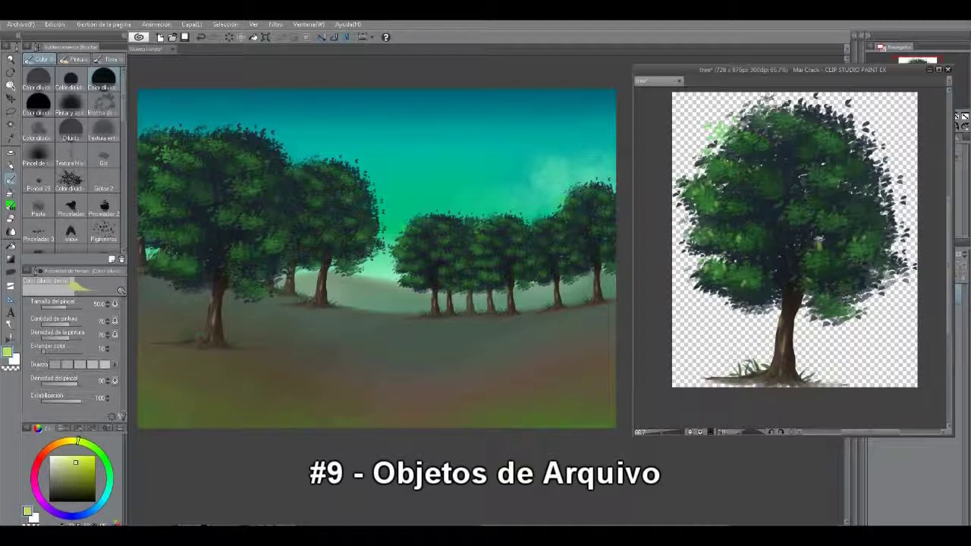
drag(772, 117, 783, 111)
Save the tree file and adjust the tree's hue to -23 and saturation to 7.
click(54, 25)
mouse_move(22, 24)
click(74, 101)
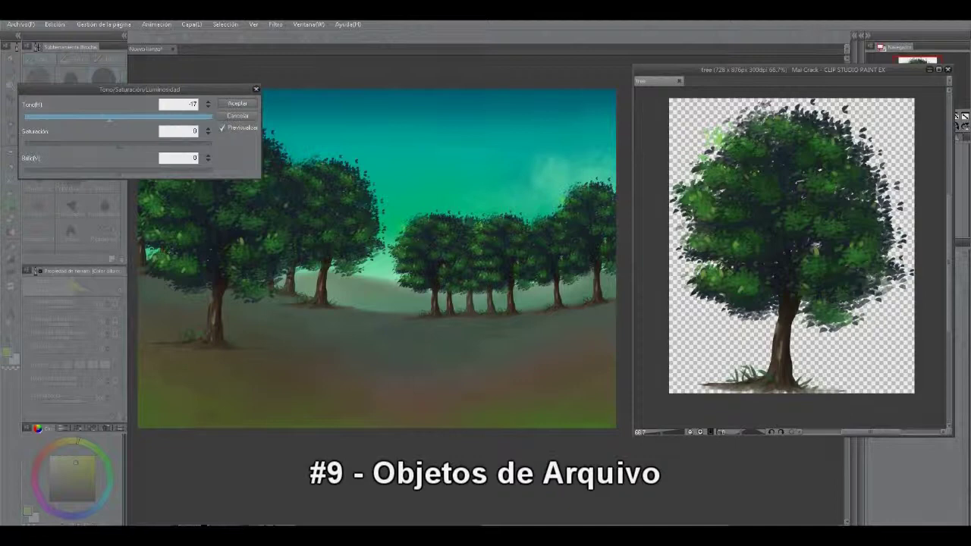
drag(109, 118, 125, 145)
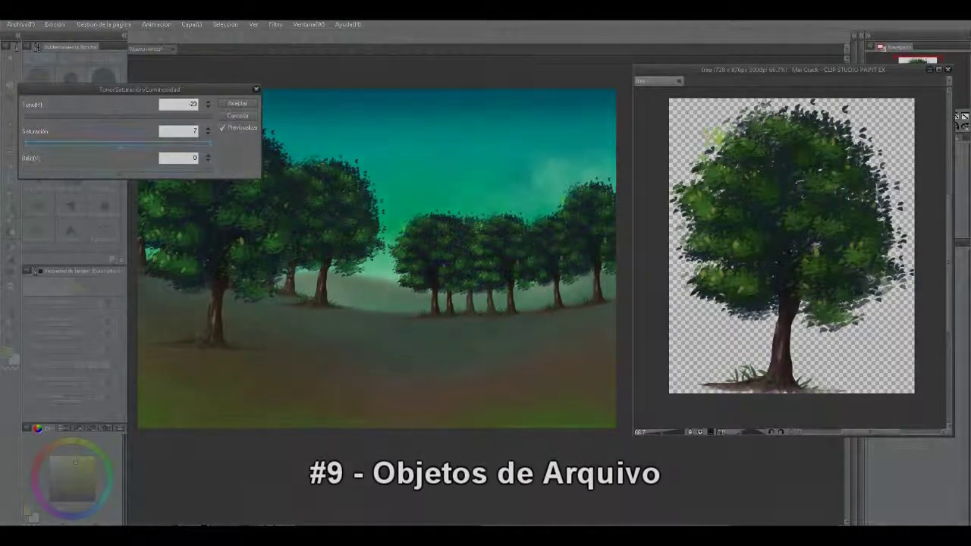
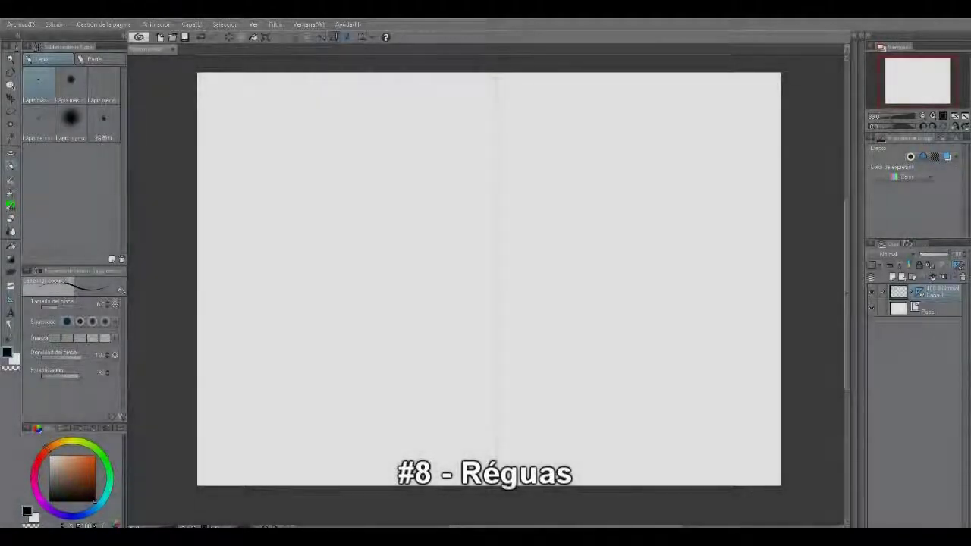
Sketch a pair of mirrored eyes with pupils and lid lines beside the symmetry ruler, using the Lápiz más oscuro pencil at size 6.
mouse_move(435, 215)
mouse_down()
mouse_move(460, 221)
mouse_move(428, 223)
mouse_up()
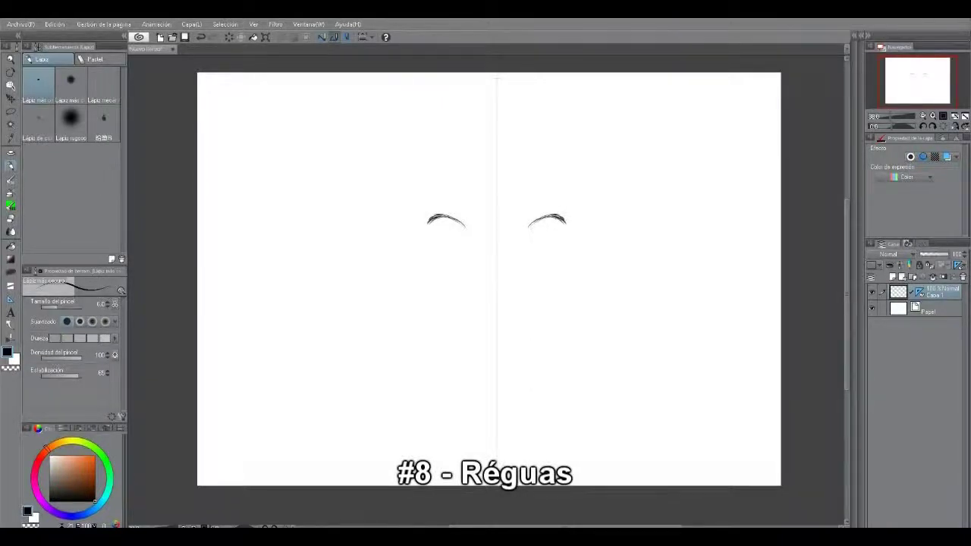
drag(433, 245, 447, 256)
mouse_move(457, 220)
mouse_down()
mouse_move(474, 243)
mouse_move(443, 244)
mouse_up()
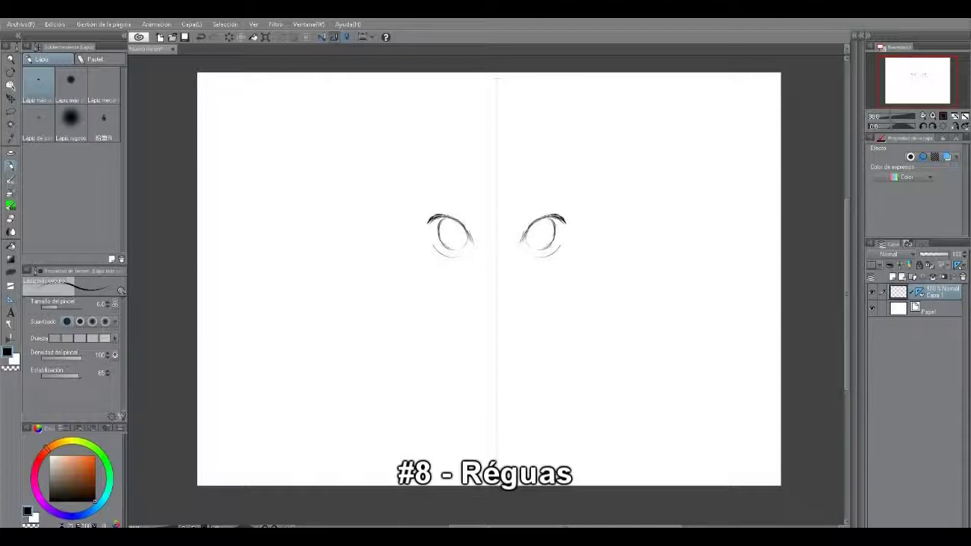
drag(449, 227, 454, 232)
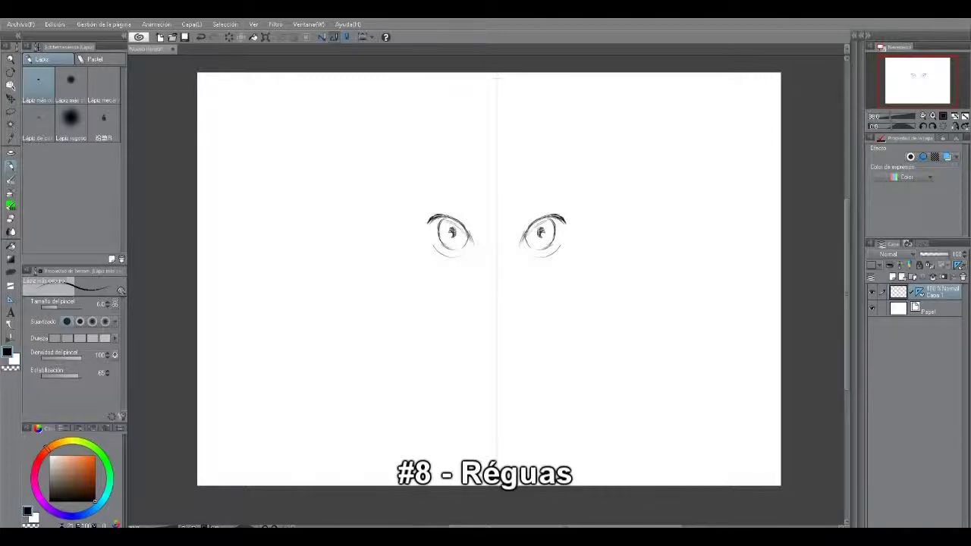
mouse_move(456, 228)
mouse_down()
mouse_move(465, 242)
mouse_move(479, 234)
mouse_up()
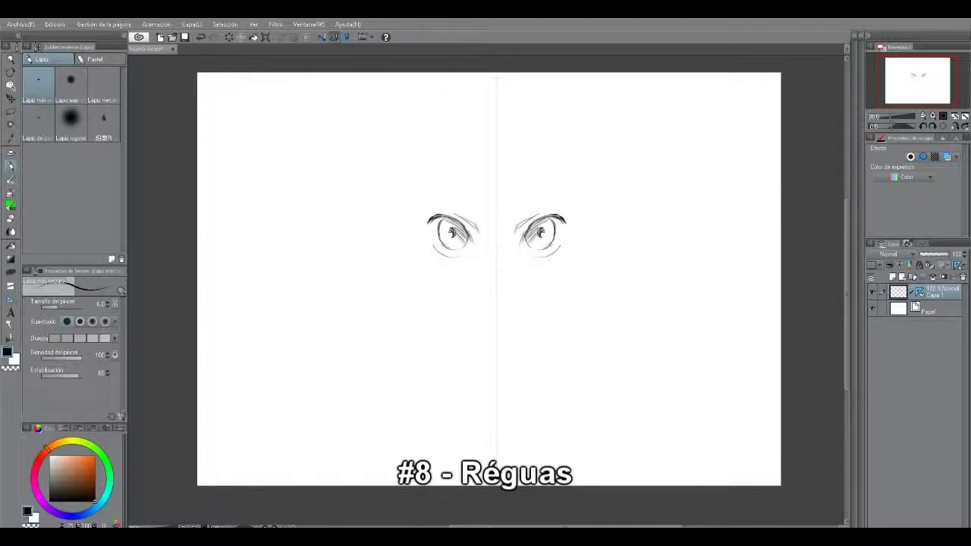
Sketch the mirrored eyebrows, nose, mouth, ears and face outline around the eyes.
mouse_move(413, 187)
mouse_down()
mouse_move(467, 208)
mouse_move(451, 196)
mouse_move(476, 217)
mouse_up()
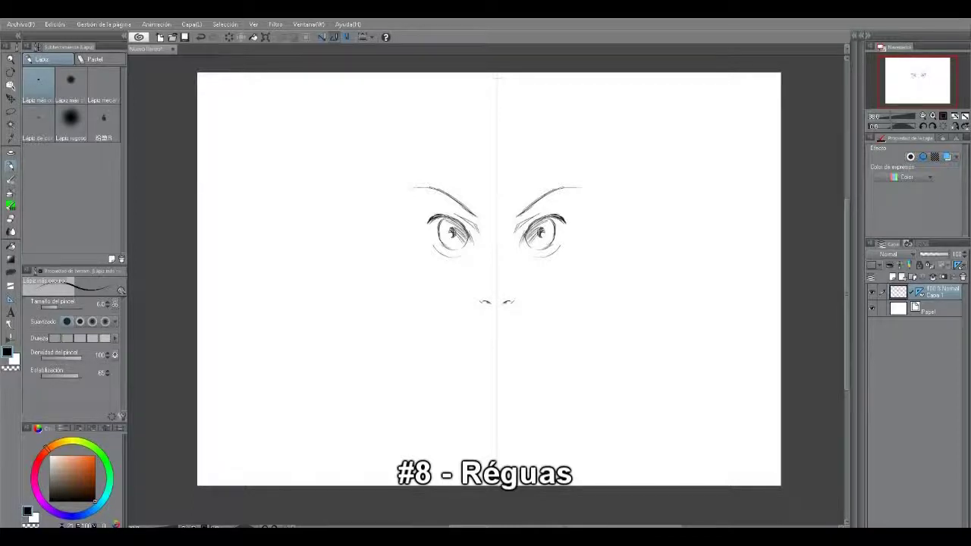
drag(454, 320, 485, 331)
mouse_move(396, 191)
mouse_down()
mouse_move(414, 334)
mouse_move(497, 384)
mouse_up()
mouse_move(395, 219)
mouse_down()
mouse_move(395, 230)
mouse_move(388, 216)
mouse_move(381, 221)
mouse_move(379, 241)
mouse_move(385, 291)
mouse_move(398, 301)
mouse_move(405, 294)
mouse_move(431, 352)
mouse_move(497, 386)
mouse_up()
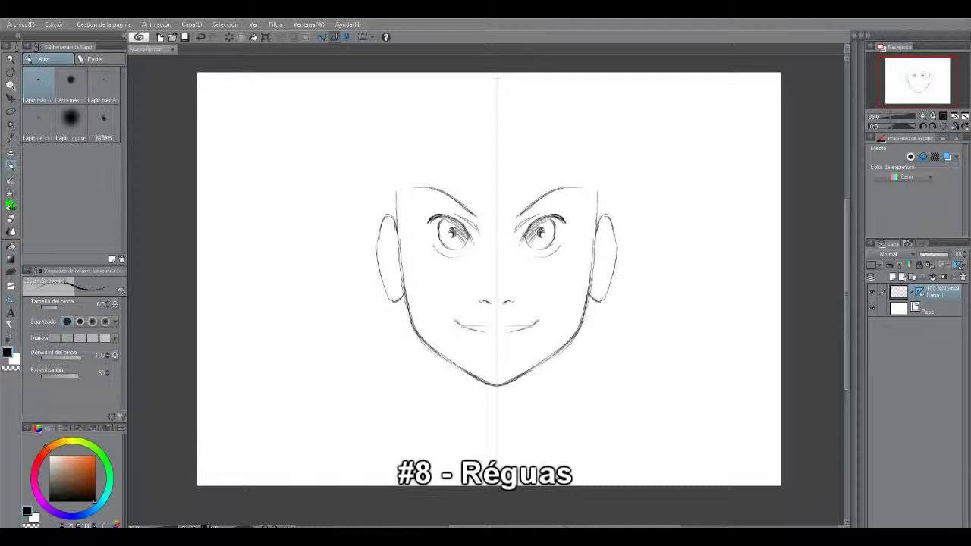
Draw the mirrored neck lines and hatch the shadow beneath the chin.
drag(433, 359, 446, 414)
key(ctrl+z)
key(ctrl+z)
drag(442, 356, 482, 388)
mouse_move(443, 367)
mouse_down()
mouse_move(489, 399)
mouse_move(487, 388)
mouse_up()
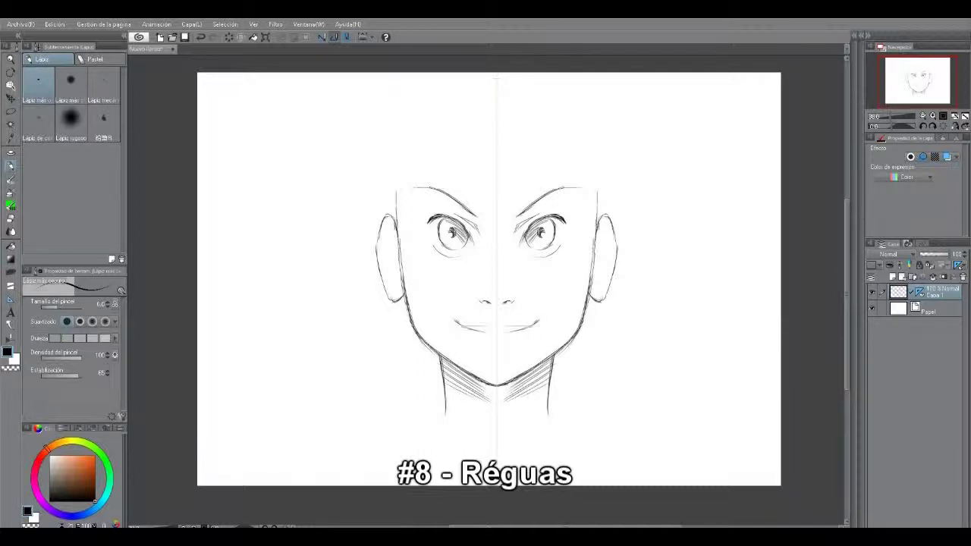
Clear the face sketch from the layer and activate the symmetry ruler tool.
key(Delete)
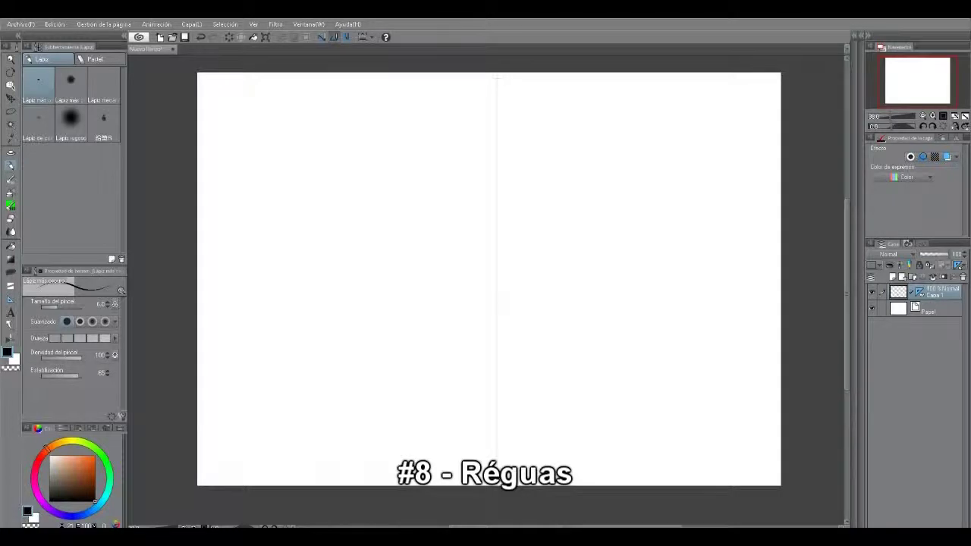
key(u)
key(u)
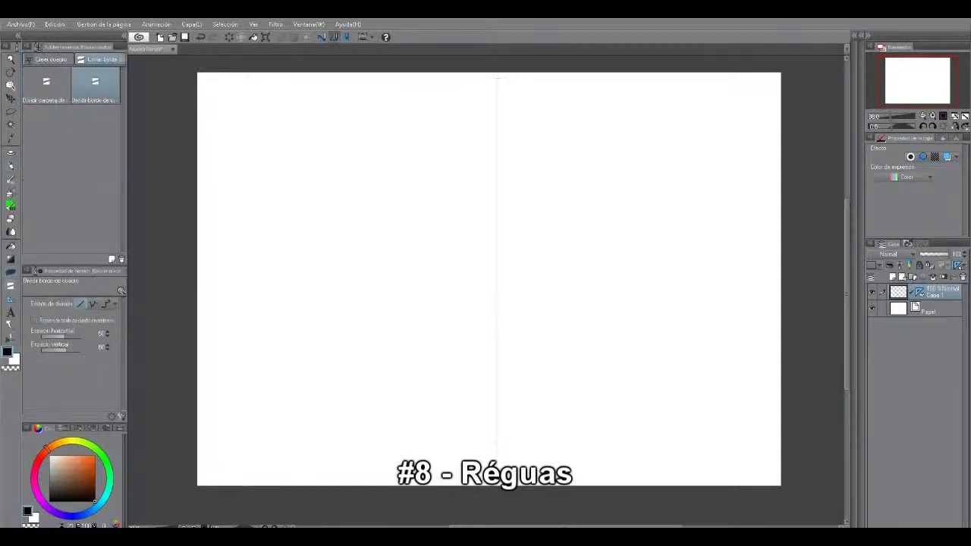
key(u)
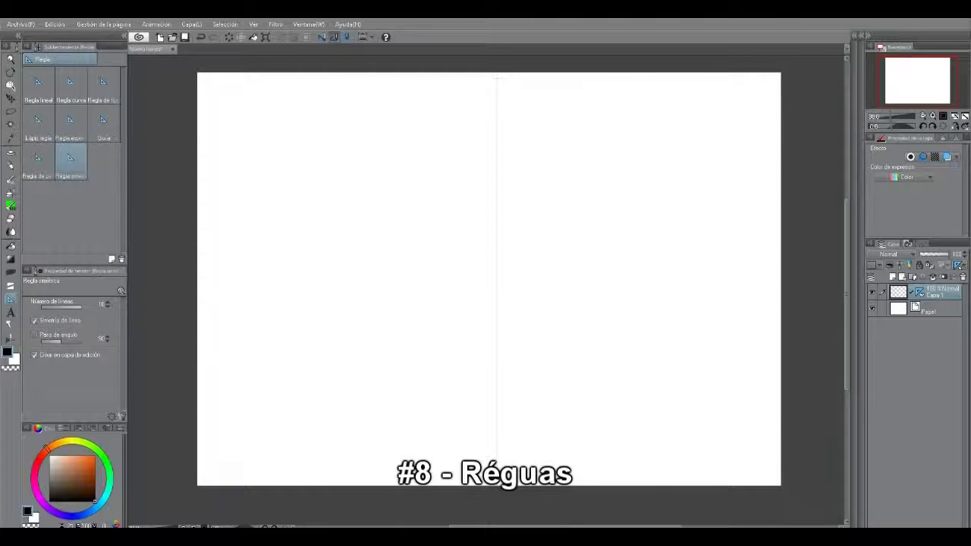
Move the vertical symmetry ruler's centre point down to the middle of the canvas.
key(p)
key(p)
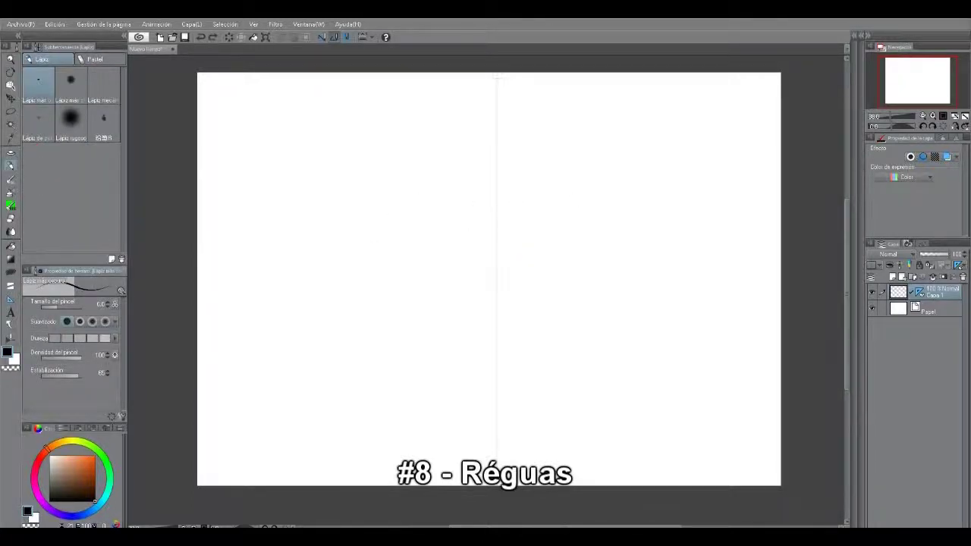
key(u)
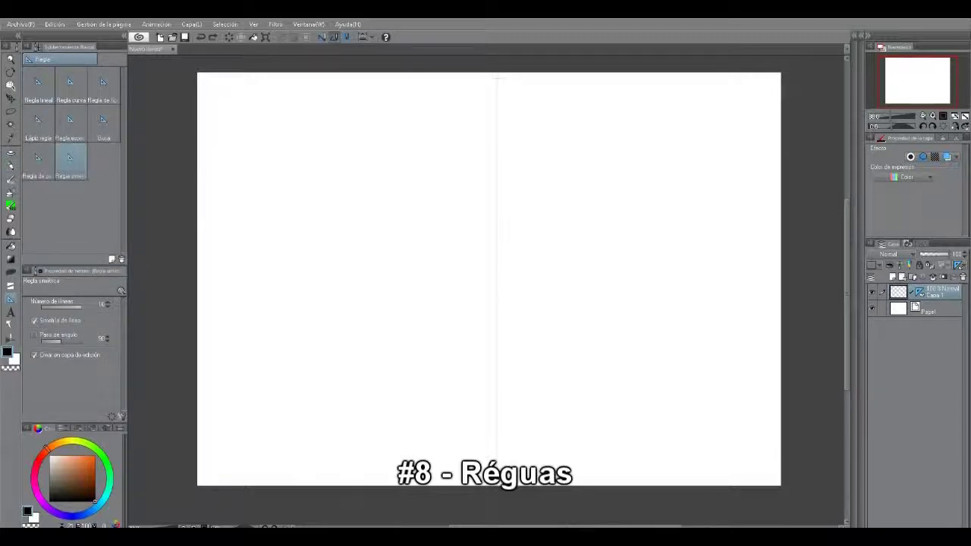
key(slash)
click(535, 251)
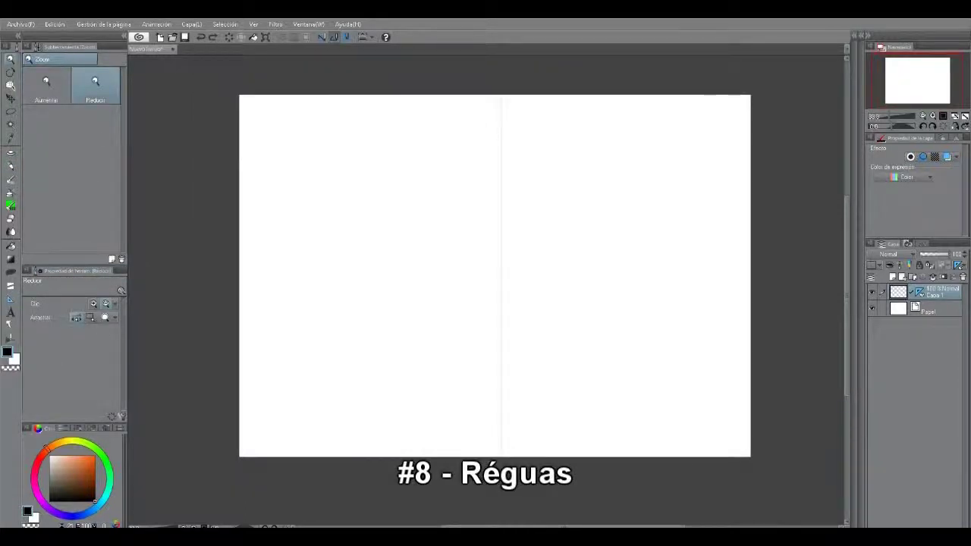
scroll(413, 253, up, 2)
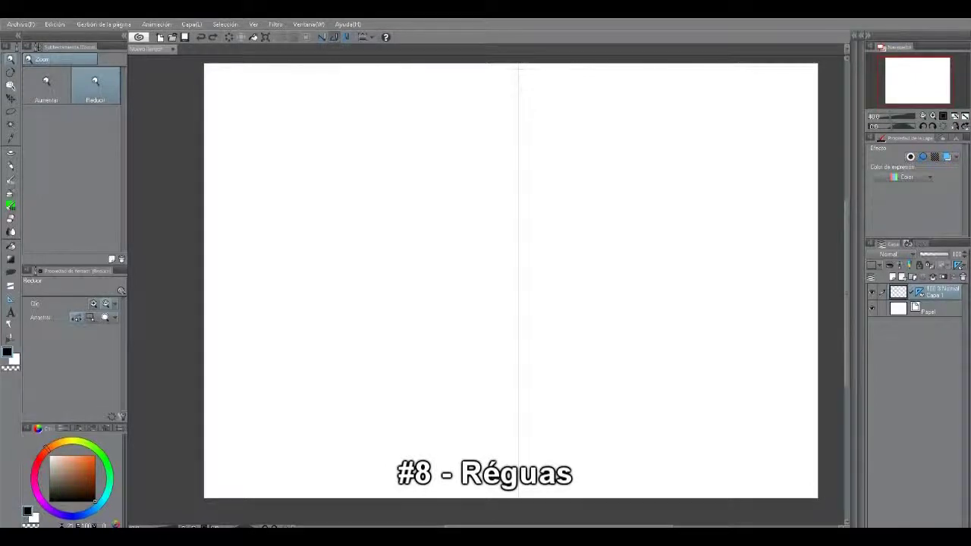
key(u)
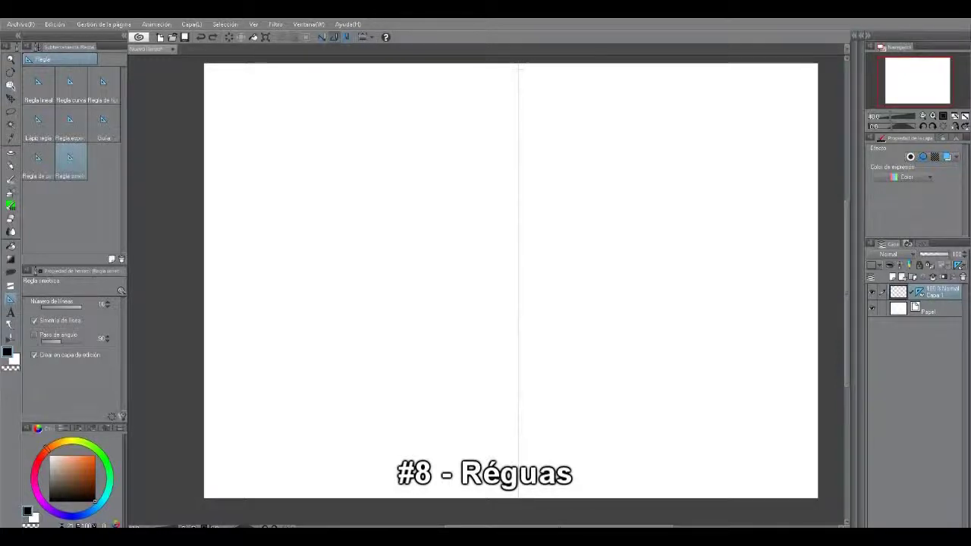
key(o)
click(519, 76)
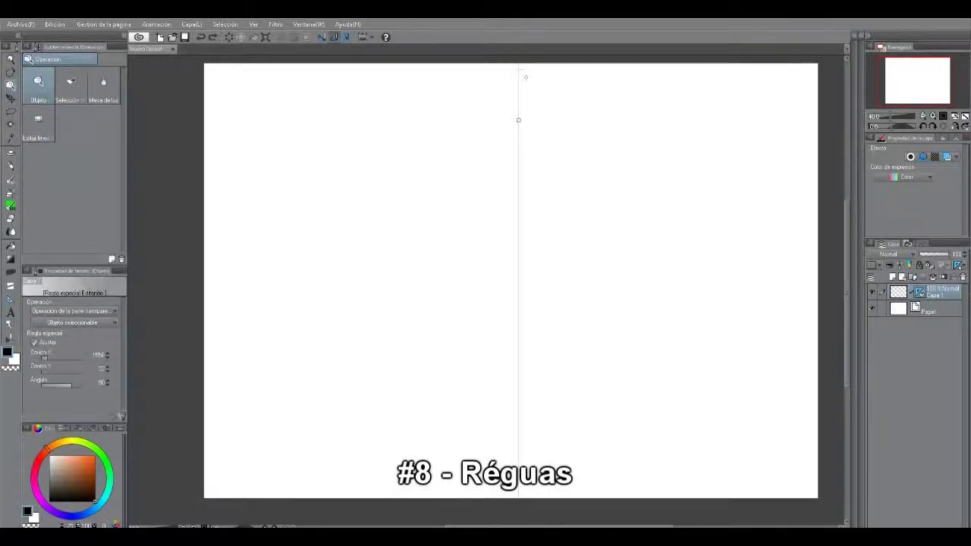
drag(525, 76, 526, 275)
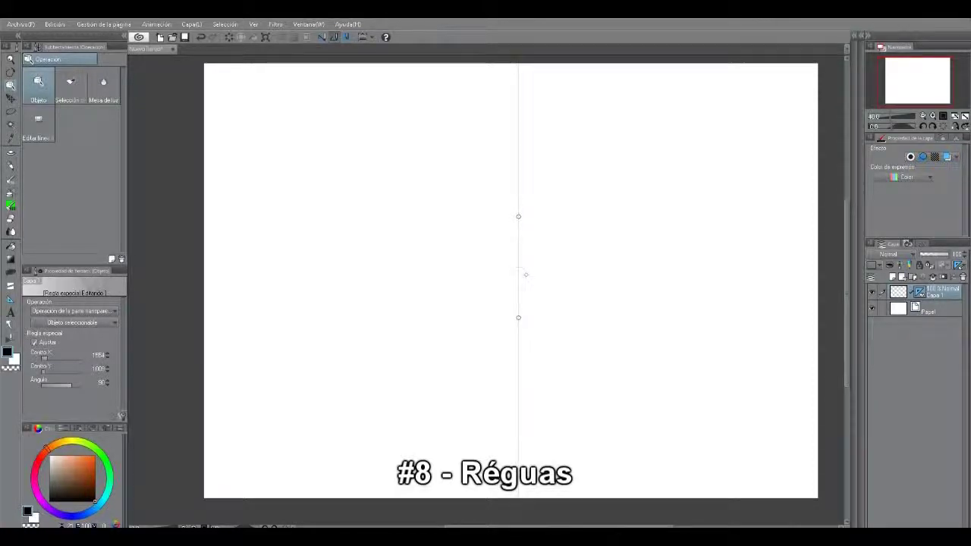
Replace the vertical ruler with a 16-line symmetry ruler centred near the middle of the canvas.
key(u)
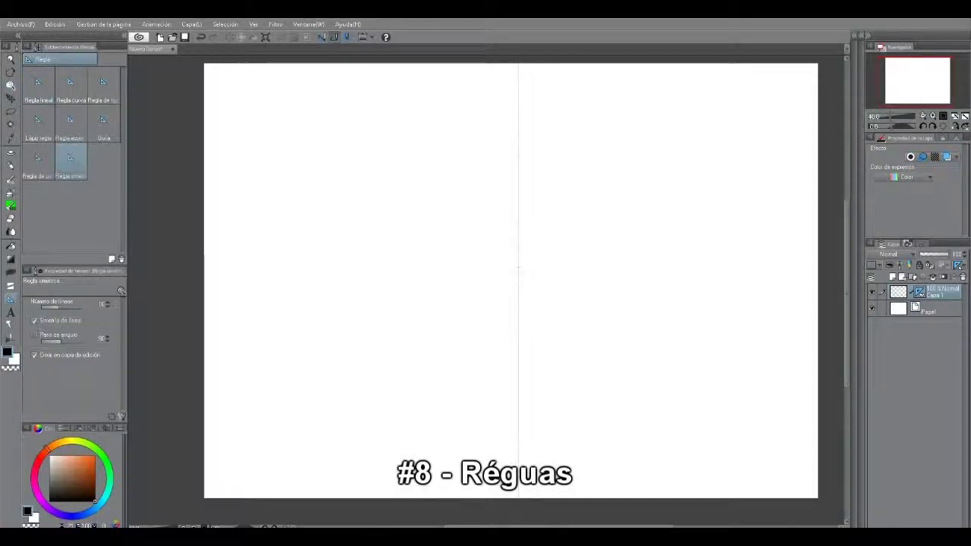
drag(60, 307, 81, 307)
drag(61, 342, 69, 342)
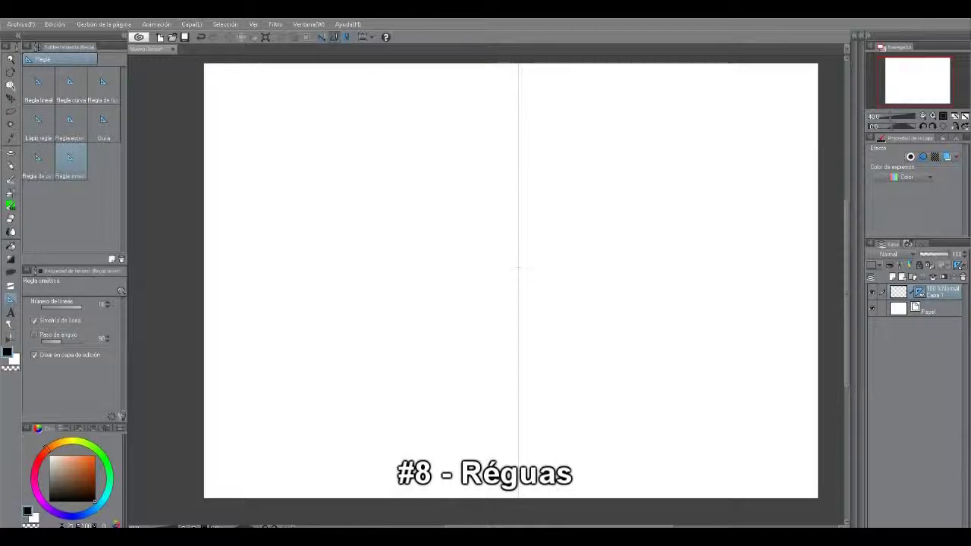
key(alt+Tab)
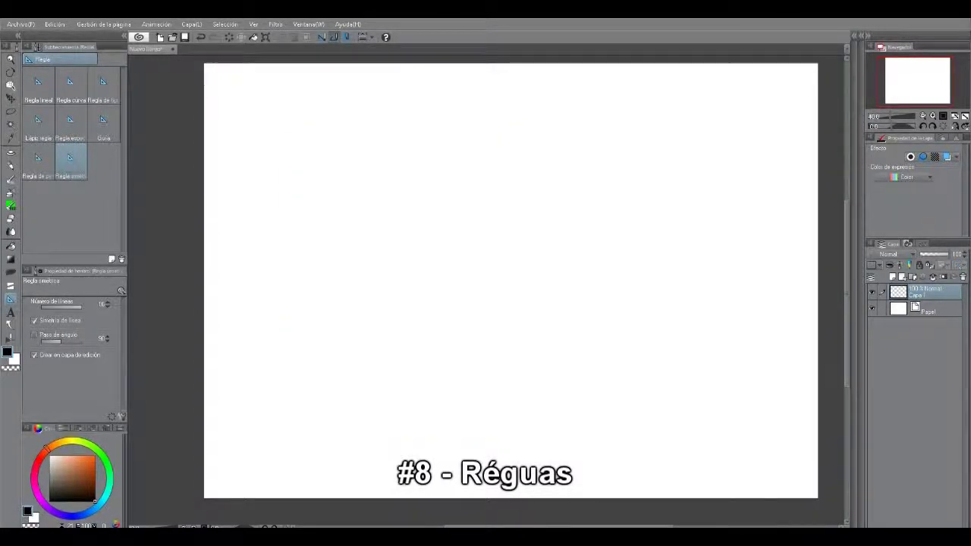
drag(523, 250, 536, 280)
Draw a radial ornament of spokes, curls and an outer wavy ring around the ruler's centre, finishing with the size 6 pencil.
key(p)
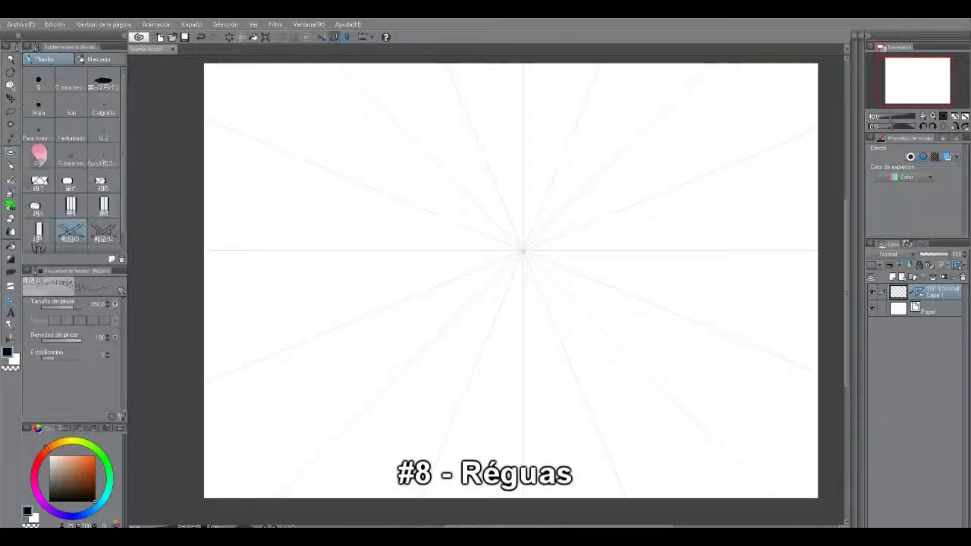
key(p)
key(p)
click(38, 81)
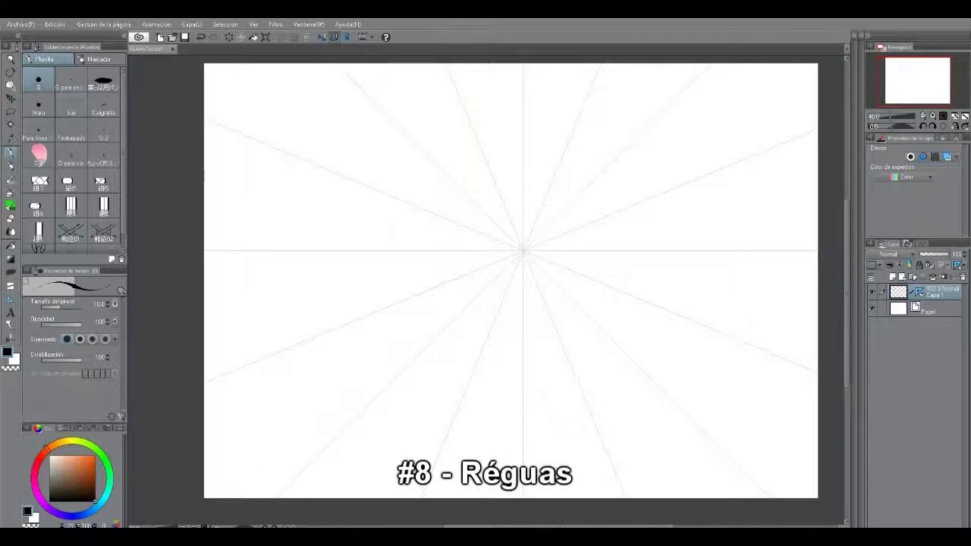
mouse_move(477, 203)
mouse_down()
mouse_move(468, 220)
mouse_move(456, 217)
mouse_move(511, 241)
mouse_move(478, 218)
mouse_up()
key(p)
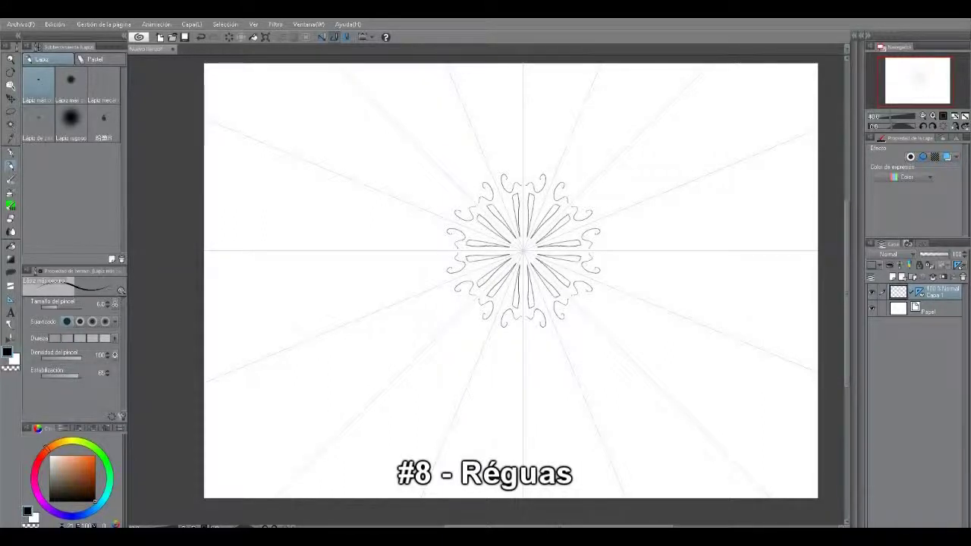
mouse_move(404, 188)
mouse_down()
mouse_move(419, 196)
mouse_move(443, 180)
mouse_move(460, 188)
mouse_up()
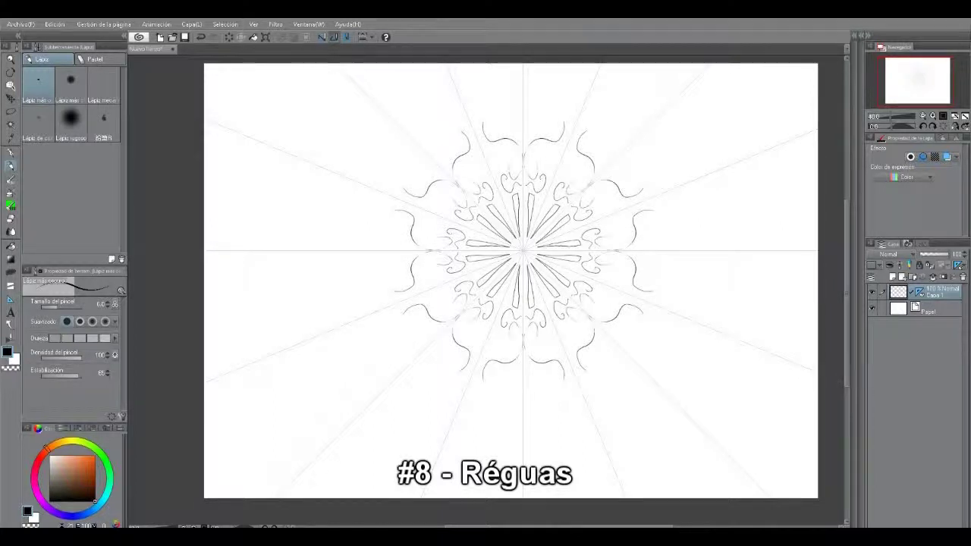
Add outer curls, leaf shapes, small circles and shaded drops around the radial ornament with the size 6 pencil.
mouse_move(459, 200)
mouse_down()
mouse_move(453, 191)
mouse_move(414, 202)
mouse_move(391, 176)
mouse_up()
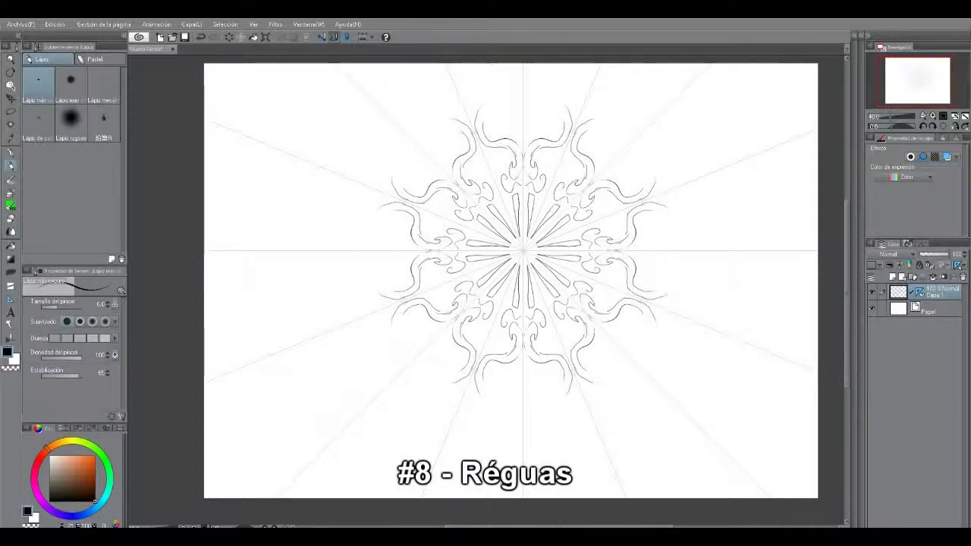
mouse_move(413, 166)
mouse_down()
mouse_move(421, 181)
mouse_move(421, 167)
mouse_up()
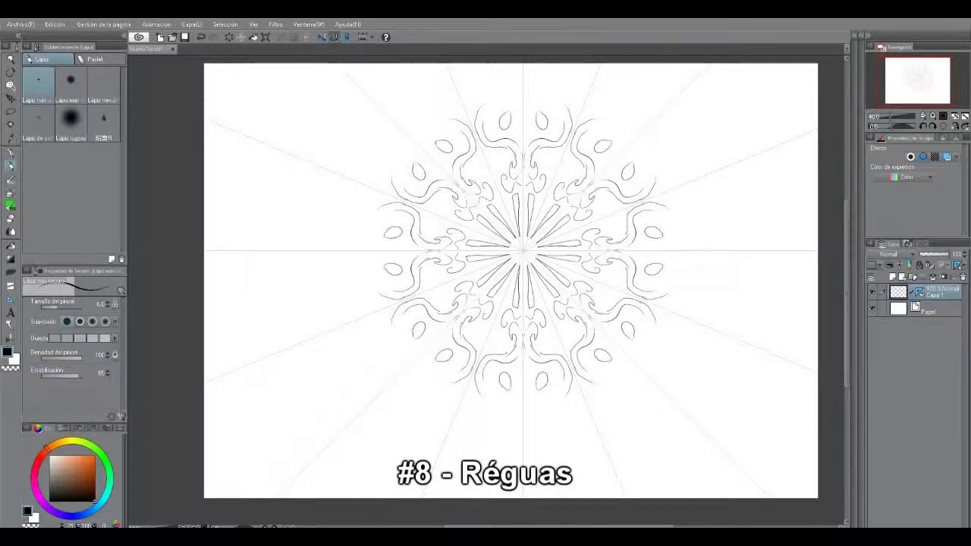
drag(415, 190, 420, 190)
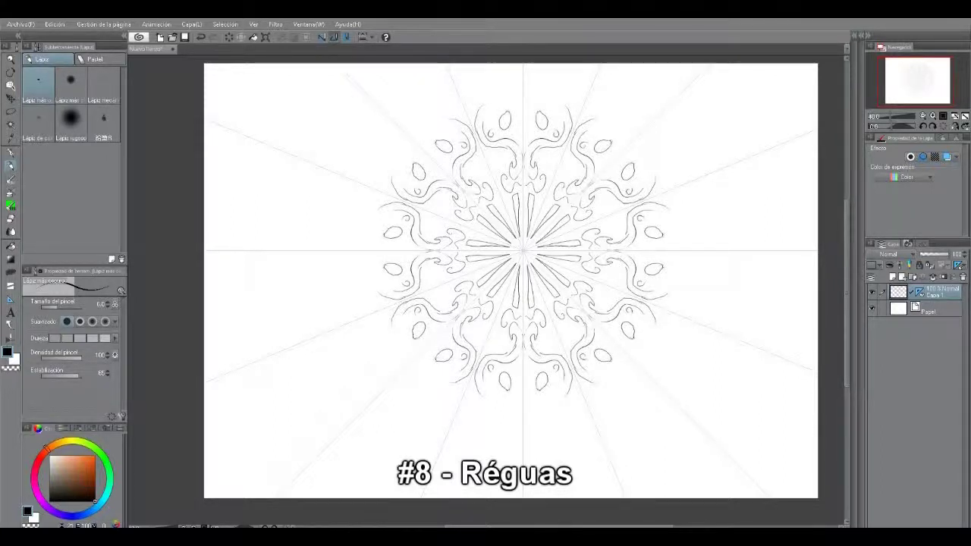
key(x)
key(x)
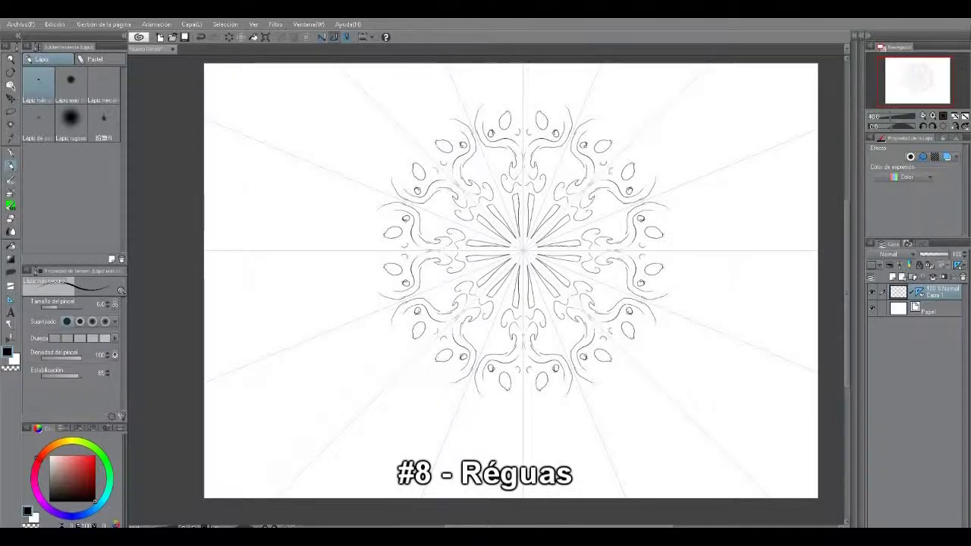
drag(529, 126, 529, 138)
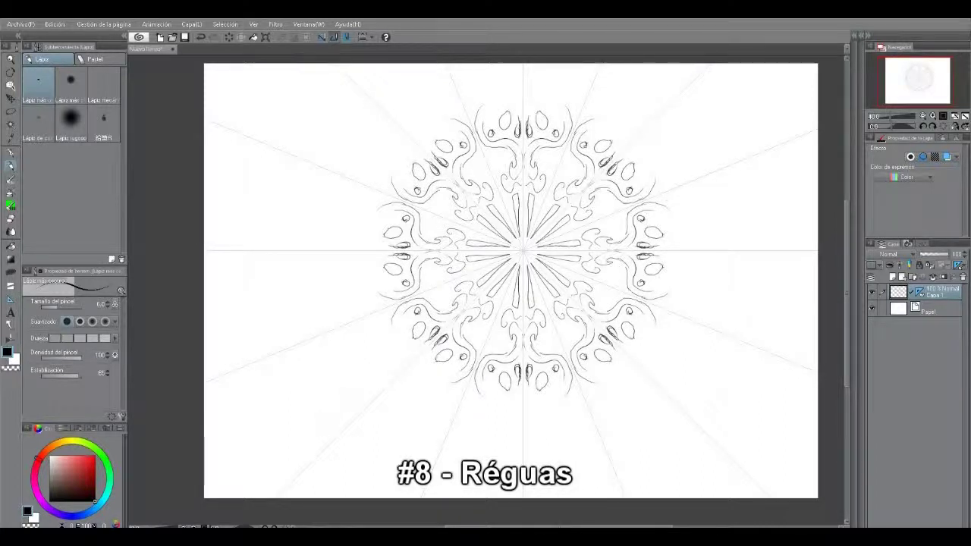
Extend the ornament outward with long sweeping curves reaching the canvas edges, then swap the drawing colour.
mouse_move(550, 70)
mouse_down()
mouse_move(533, 92)
mouse_move(524, 135)
mouse_up()
mouse_move(815, 421)
mouse_down()
mouse_move(762, 453)
mouse_move(693, 328)
mouse_move(662, 321)
mouse_up()
mouse_move(669, 216)
mouse_down()
mouse_move(732, 224)
mouse_move(773, 191)
mouse_up()
key(x)
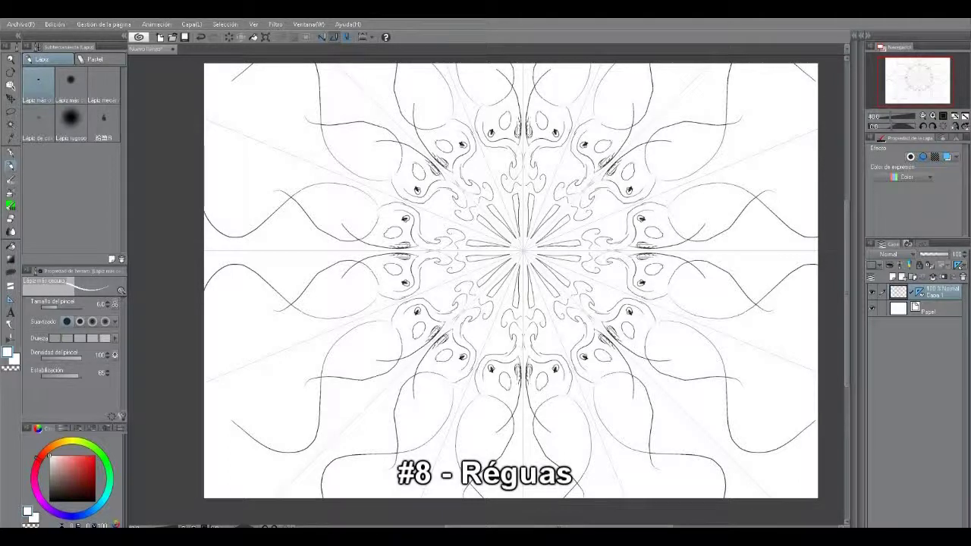
Clear the ornament and its symmetry ruler, and create a perspective ruler with its vanishing point near the canvas centre plus guide lines.
drag(919, 292, 963, 277)
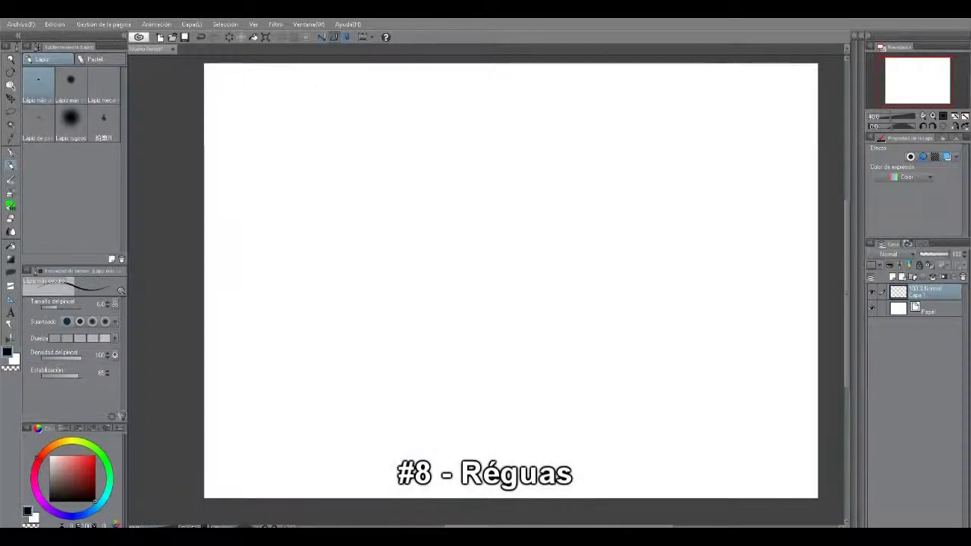
click(11, 299)
click(38, 161)
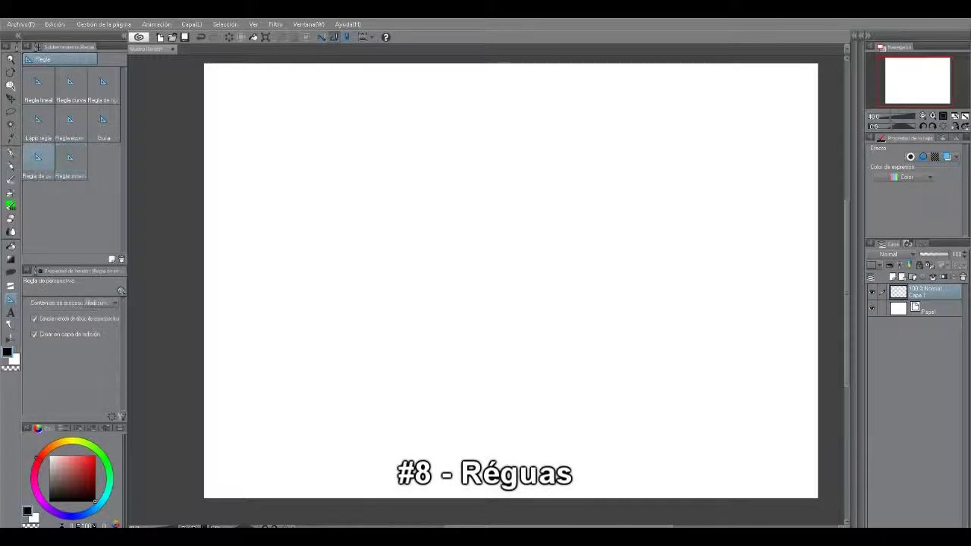
drag(522, 264, 576, 294)
drag(558, 248, 596, 220)
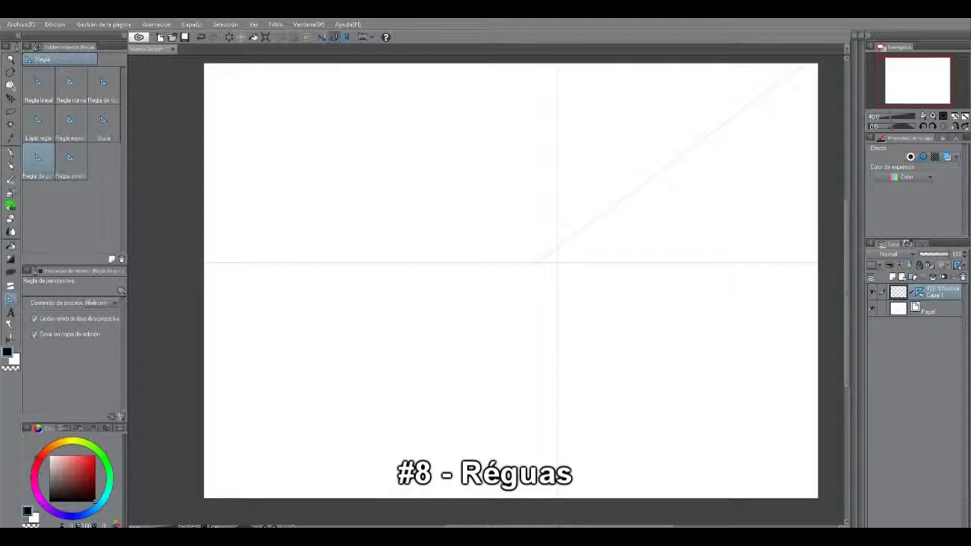
click(102, 303)
click(78, 333)
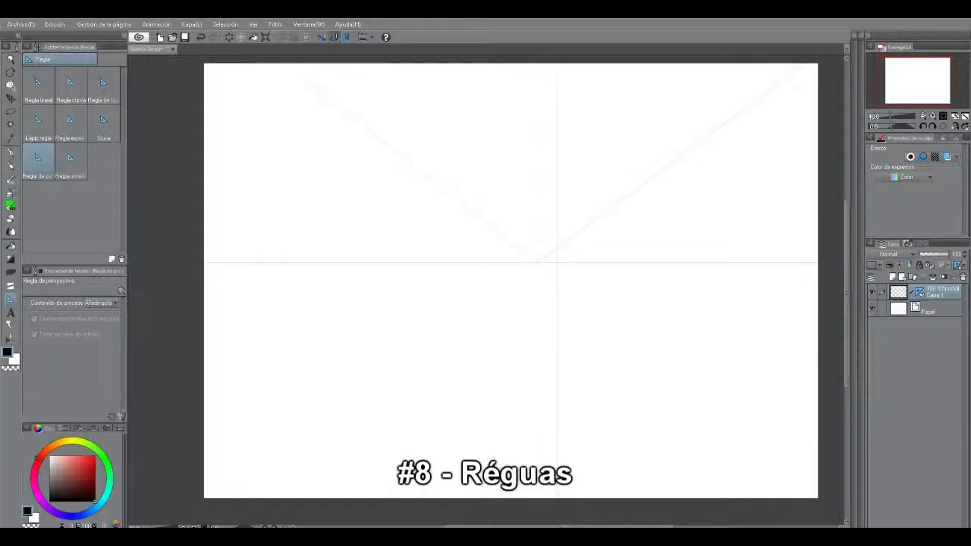
Draw a small box near the horizon and a larger one above it, right of the vanishing point, with the size 10 G pen.
key(p)
drag(577, 274, 681, 273)
drag(590, 251, 758, 215)
key(ctrl+z)
mouse_move(613, 250)
mouse_down()
mouse_move(679, 241)
mouse_move(681, 254)
mouse_move(708, 257)
mouse_up()
key(ctrl+z)
drag(631, 257, 682, 257)
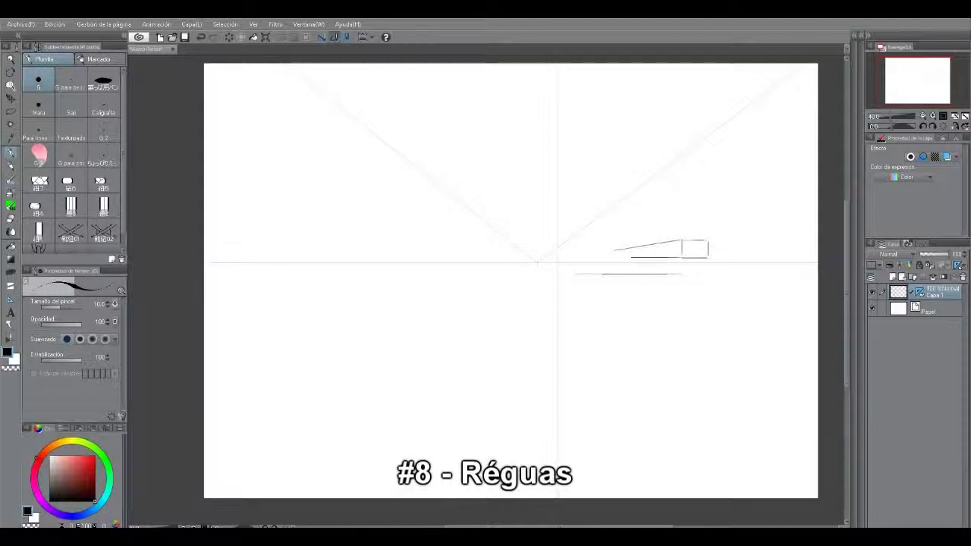
drag(615, 248, 616, 257)
mouse_move(658, 176)
mouse_down()
mouse_move(749, 113)
mouse_move(817, 102)
mouse_move(763, 150)
mouse_move(818, 150)
mouse_move(656, 203)
mouse_up()
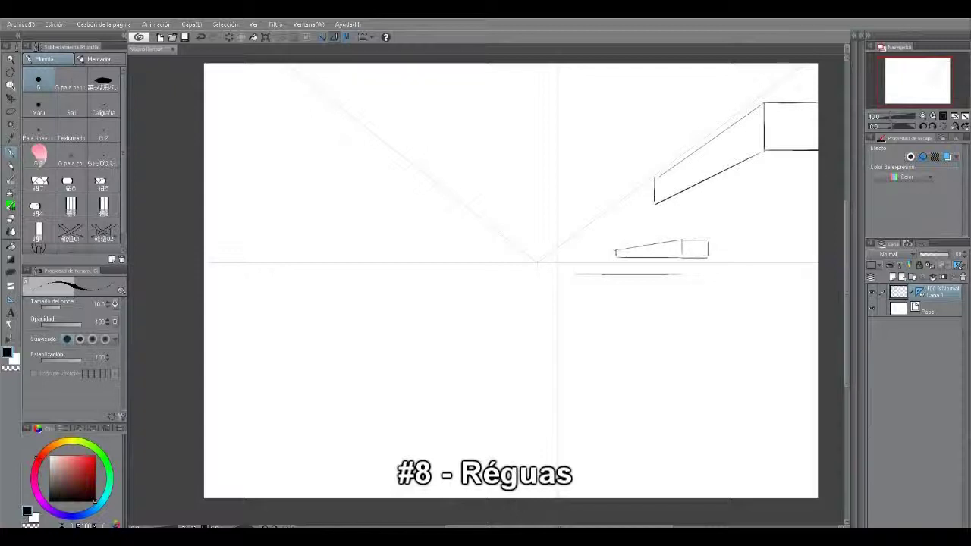
mouse_move(654, 203)
mouse_down()
mouse_move(716, 203)
mouse_move(817, 172)
mouse_up()
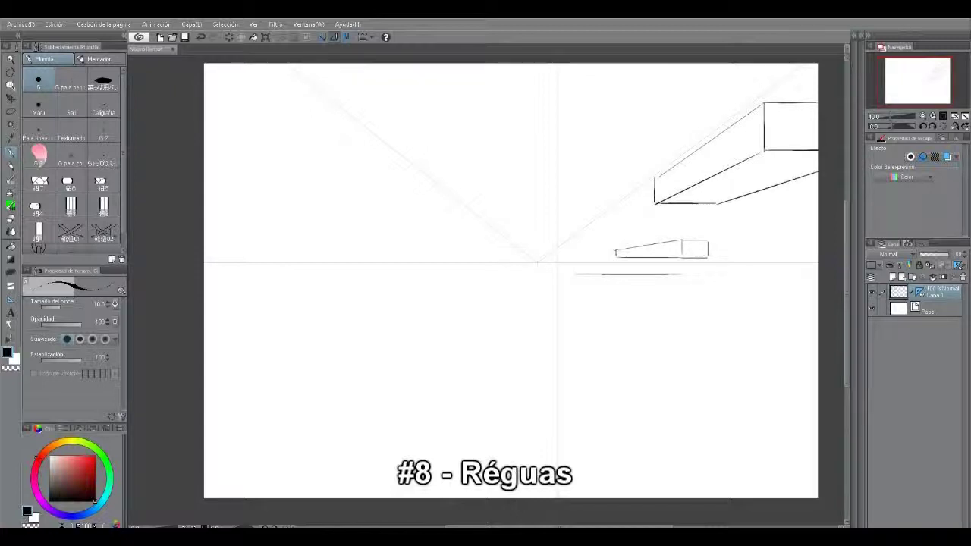
Draw the top edge, receding upper edge and two vertical edges of a large box left of the vanishing point.
drag(499, 235, 499, 303)
drag(400, 165, 499, 235)
drag(394, 164, 267, 164)
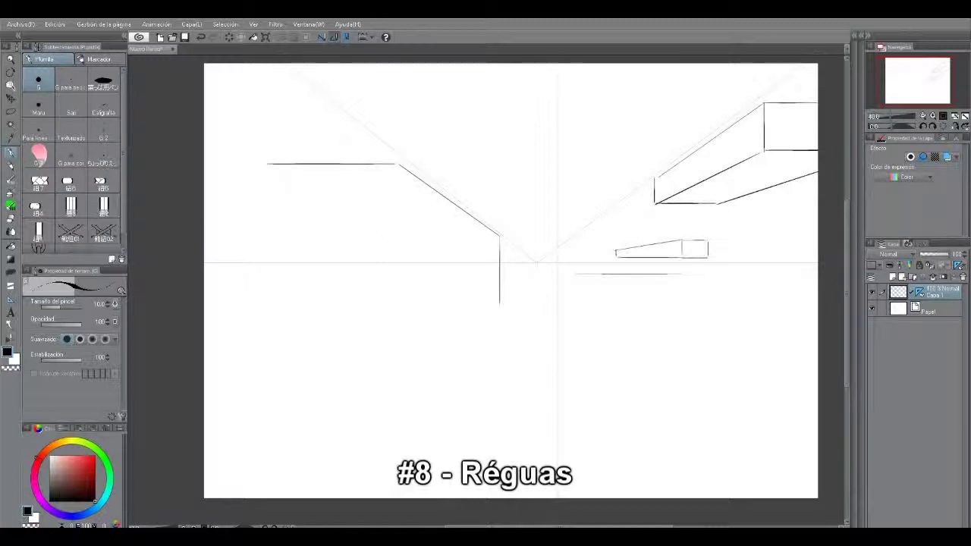
drag(397, 164, 396, 290)
drag(499, 302, 411, 302)
key(ctrl+z)
drag(499, 305, 453, 356)
key(ctrl+z)
drag(398, 331, 485, 331)
key(ctrl+z)
drag(397, 331, 496, 330)
key(ctrl+z)
mouse_move(393, 308)
mouse_down()
mouse_move(498, 308)
mouse_move(384, 338)
mouse_up()
key(ctrl+z)
drag(441, 310, 491, 286)
key(ctrl+z)
Draw the large box's receding lower edge, trim its overshoot, and complete the rectangular front face.
drag(390, 381, 498, 293)
key(e)
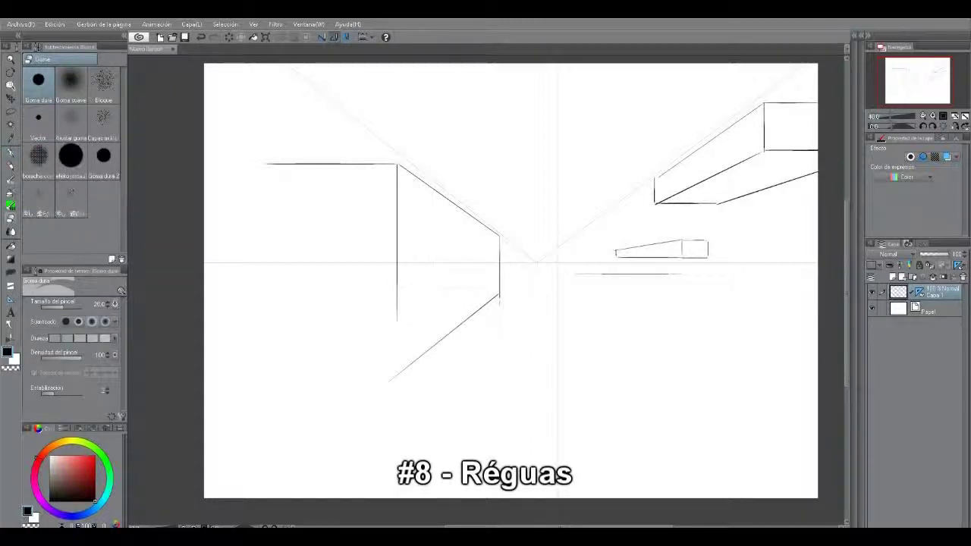
drag(387, 382, 394, 374)
key(p)
mouse_move(396, 292)
mouse_down()
mouse_move(394, 373)
mouse_move(398, 266)
mouse_move(394, 374)
mouse_up()
key(ctrl+z)
key(ctrl+z)
mouse_move(263, 162)
mouse_down()
mouse_move(263, 361)
mouse_move(387, 375)
mouse_up()
Draw a thin flat rectangle just below the horizon and a long perspective box beneath it, running off the canvas's right edge.
mouse_move(575, 274)
mouse_down()
mouse_move(574, 285)
mouse_move(680, 285)
mouse_move(681, 276)
mouse_up()
drag(574, 310, 631, 384)
mouse_move(573, 298)
mouse_down()
mouse_move(652, 364)
mouse_move(723, 365)
mouse_move(631, 295)
mouse_move(793, 349)
mouse_move(723, 360)
mouse_move(819, 365)
mouse_up()
key(ctrl+z)
mouse_move(654, 367)
mouse_down()
mouse_move(653, 401)
mouse_move(817, 401)
mouse_up()
drag(632, 384, 652, 401)
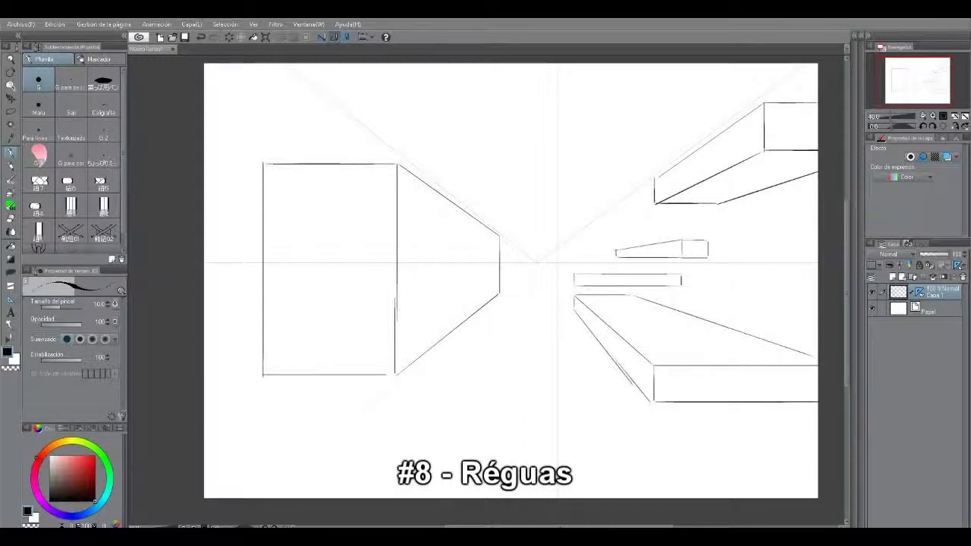
Draw a narrow box above the horizon with its edges receding toward the vanishing point.
drag(511, 141, 519, 179)
mouse_move(512, 144)
mouse_down()
mouse_move(500, 97)
mouse_move(440, 95)
mouse_move(494, 119)
mouse_move(484, 183)
mouse_up()
drag(484, 183, 509, 182)
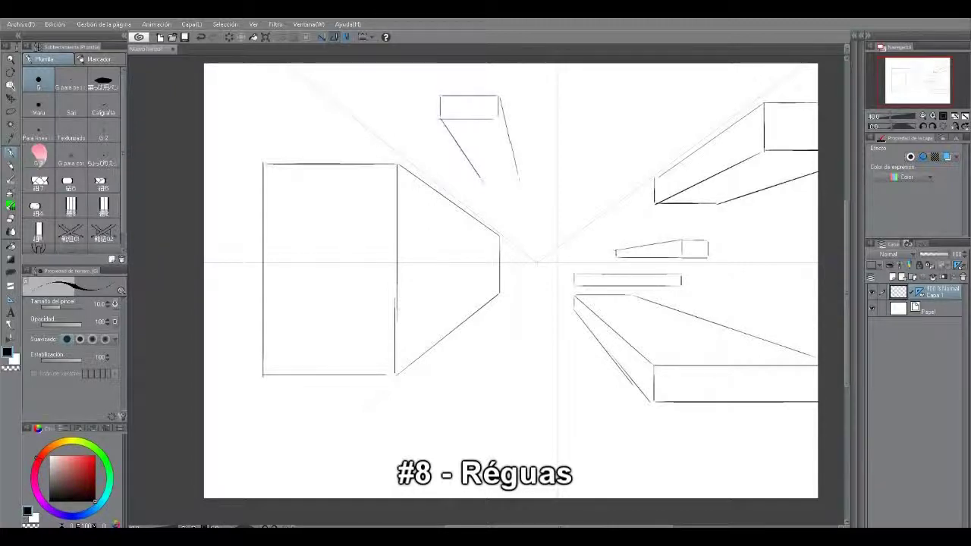
drag(495, 119, 518, 188)
key(alt+space)
drag(573, 217, 536, 211)
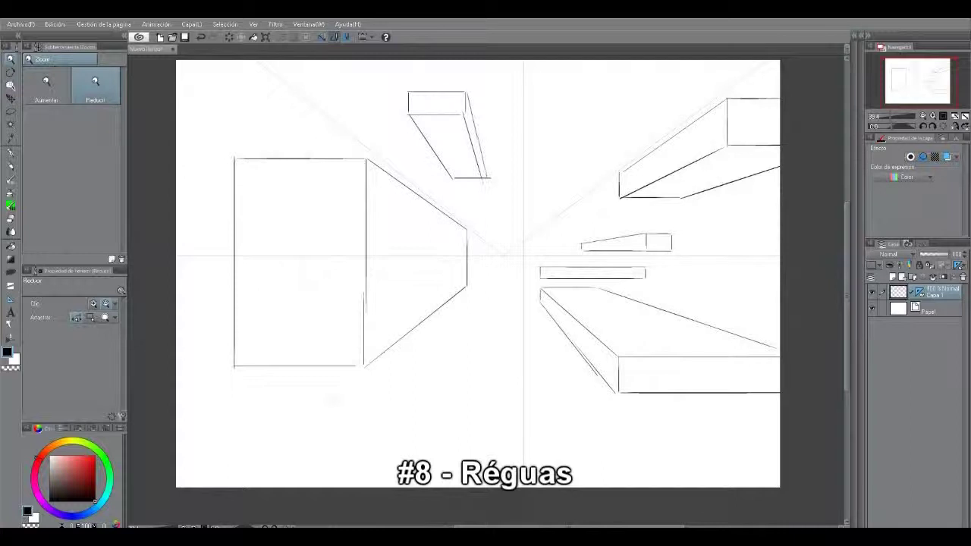
Clear the boxes and the perspective ruler, and choose the special ruler set to radial lines (Línea de radiación).
key(Delete)
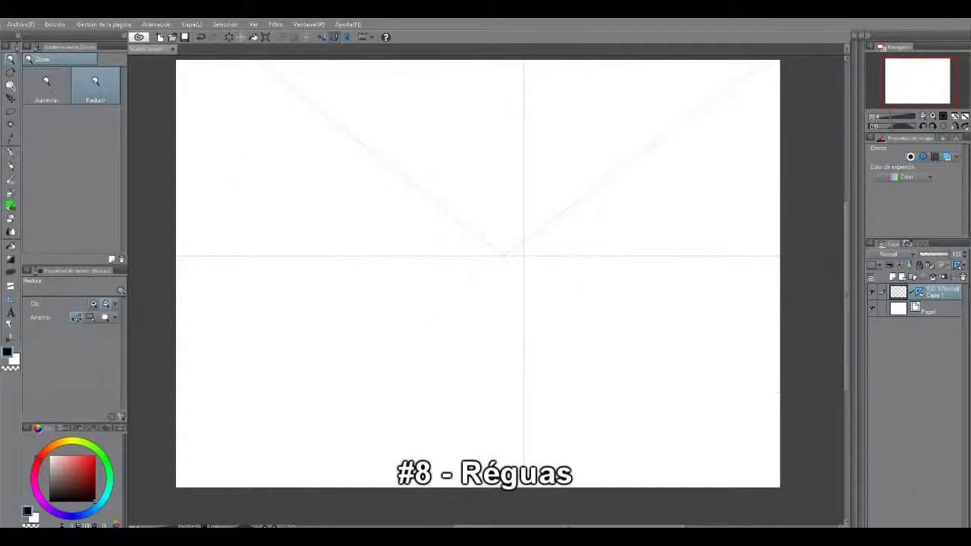
key(Delete)
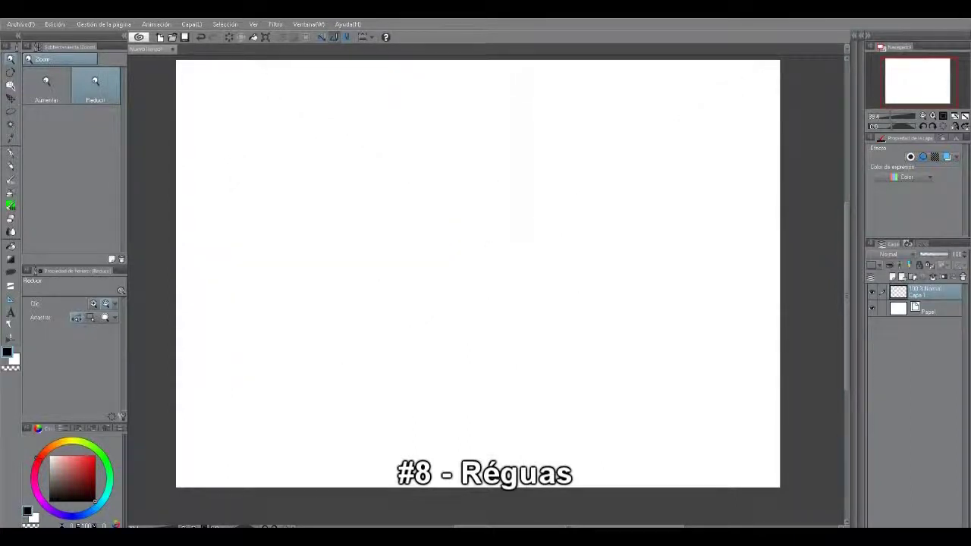
key(u)
click(38, 84)
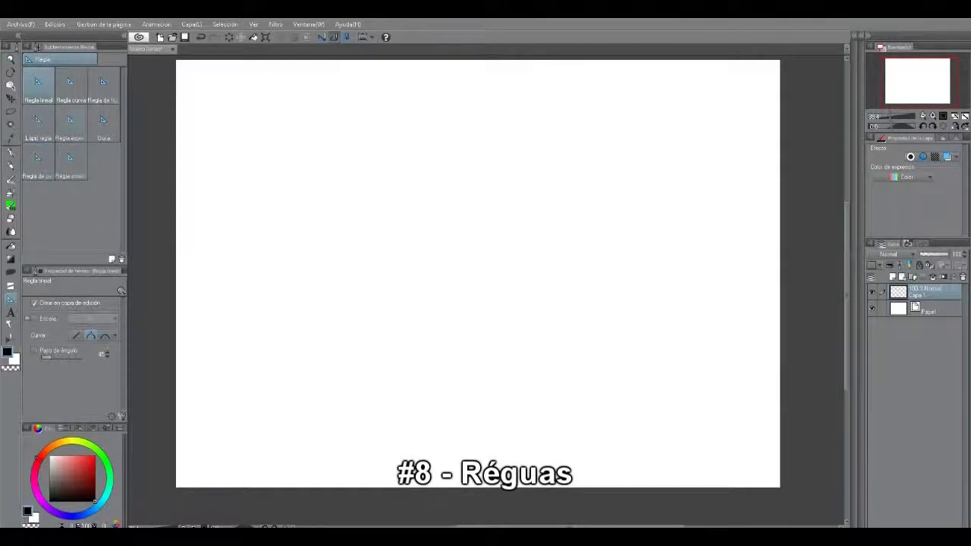
click(37, 122)
click(70, 120)
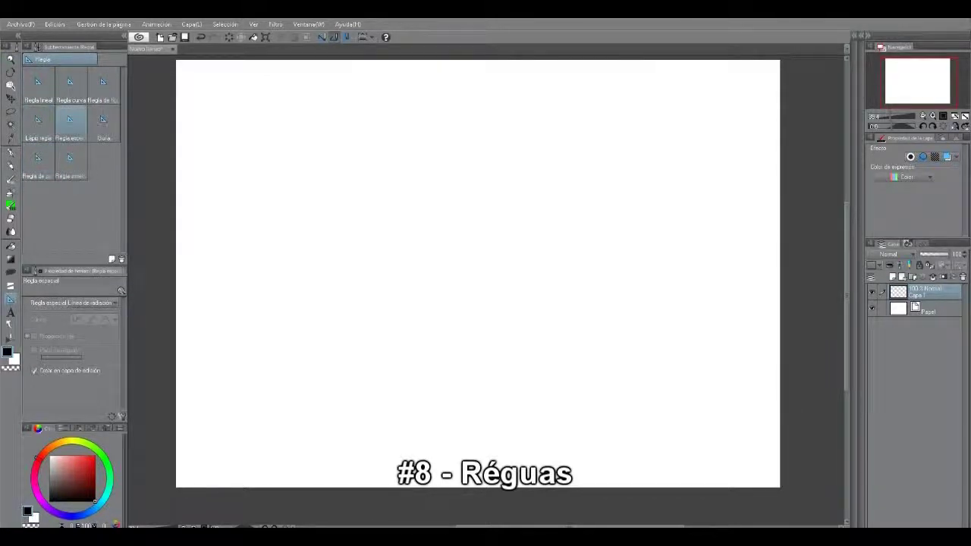
Draw speed lines with the G pen from all canvas edges toward the radial ruler's centre in the middle.
key(p)
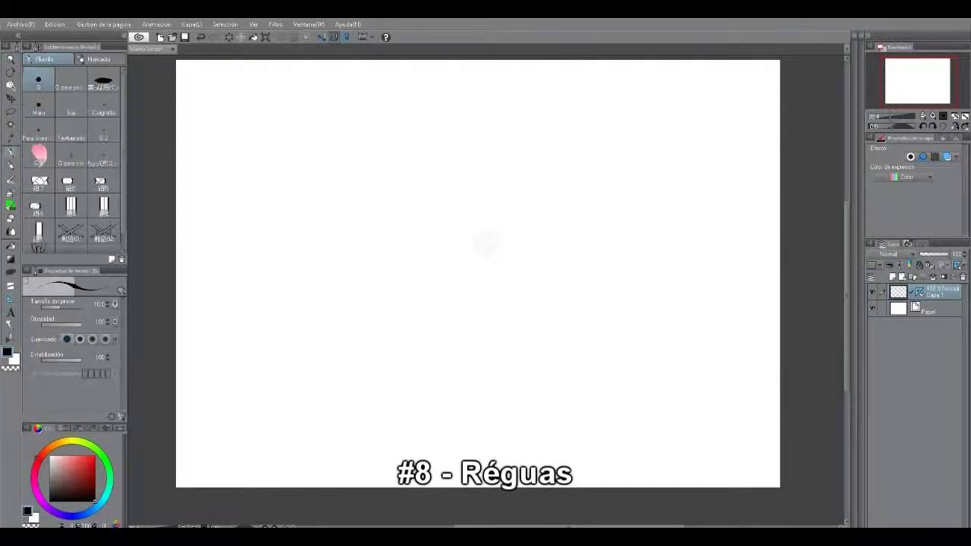
drag(779, 128, 696, 160)
drag(779, 141, 690, 173)
drag(779, 165, 678, 192)
drag(177, 97, 325, 167)
drag(177, 138, 326, 188)
drag(200, 168, 346, 206)
drag(215, 206, 288, 216)
drag(392, 485, 452, 353)
drag(638, 485, 570, 378)
mouse_move(665, 486)
mouse_down()
mouse_move(574, 361)
mouse_move(582, 366)
mouse_up()
drag(779, 391, 633, 318)
drag(775, 270, 620, 257)
drag(775, 296, 631, 271)
drag(235, 485, 387, 340)
mouse_move(202, 486)
mouse_down()
mouse_move(341, 365)
mouse_move(294, 401)
mouse_up()
drag(177, 386, 336, 314)
drag(177, 366, 292, 322)
drag(177, 356, 286, 317)
drag(176, 341, 261, 314)
drag(176, 320, 273, 297)
drag(177, 285, 326, 265)
drag(777, 215, 599, 232)
drag(695, 62, 535, 201)
mouse_move(556, 105)
mouse_down()
mouse_move(530, 159)
mouse_move(533, 190)
mouse_up()
key(alt+space)
click(531, 175)
drag(361, 80, 418, 144)
drag(393, 80, 437, 145)
drag(430, 80, 459, 146)
drag(472, 96, 480, 130)
Replace the radial line ruler with an elliptical concentric circle ruler (Círculo concéntrico) in the canvas's upper left area.
key(u)
key(u)
key(u)
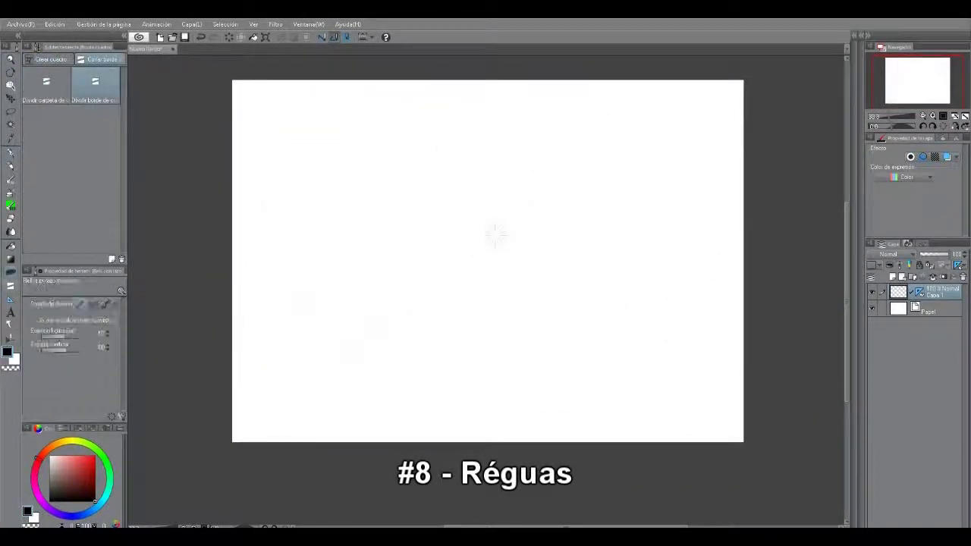
click(93, 302)
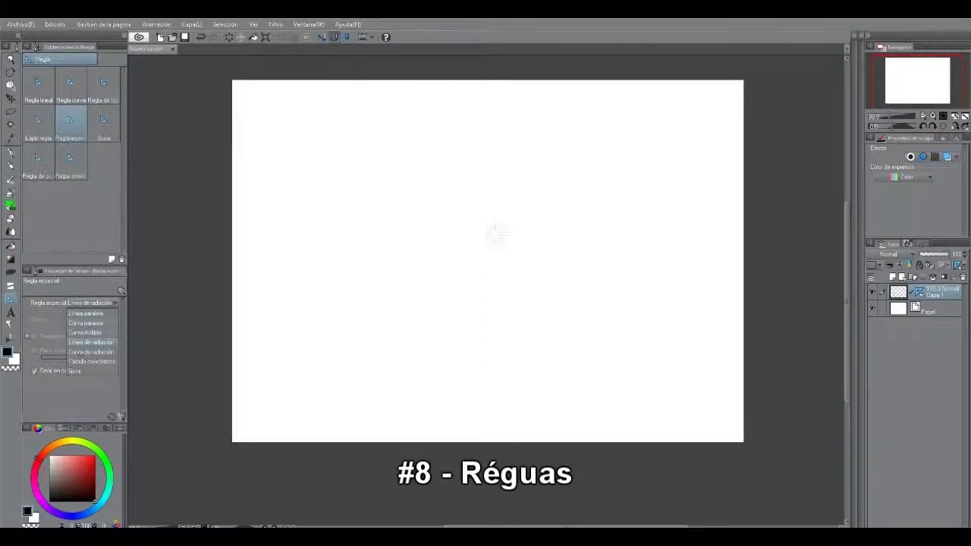
click(92, 361)
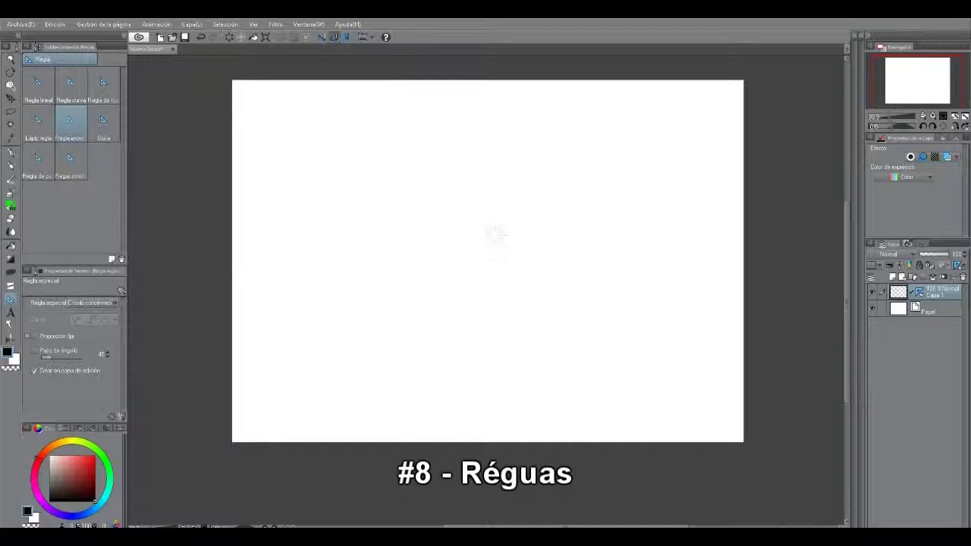
key(ctrl+z)
drag(484, 235, 518, 270)
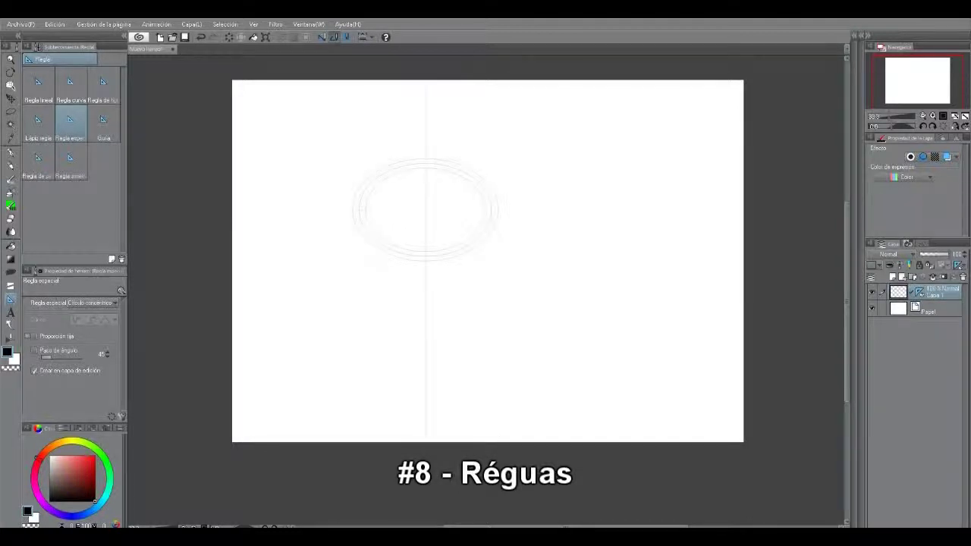
Draw a full ellipse with the G pen, move the ruler straight down, and draw a lower arc beneath the ellipse.
key(p)
mouse_move(362, 176)
mouse_down()
mouse_move(346, 219)
mouse_move(410, 265)
mouse_move(503, 196)
mouse_move(363, 174)
mouse_up()
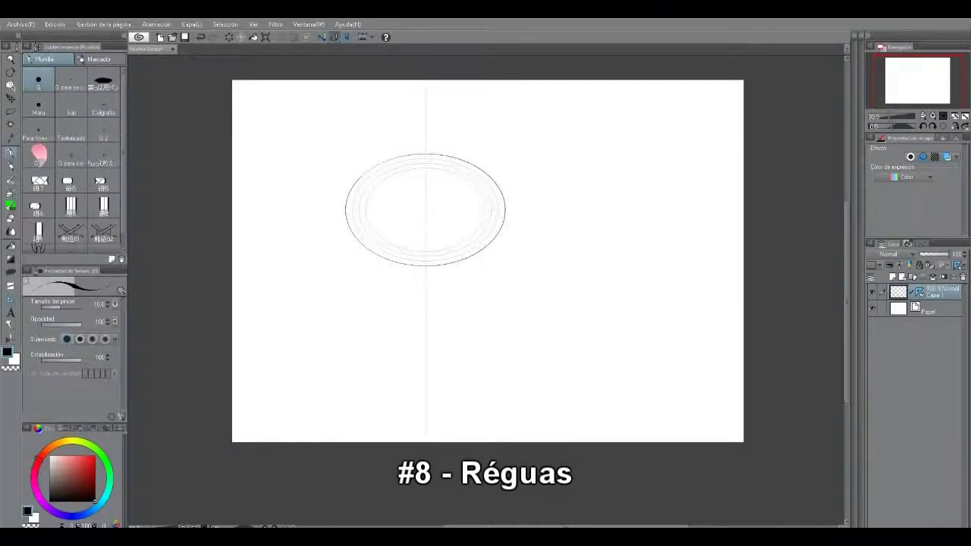
key(ctrl)
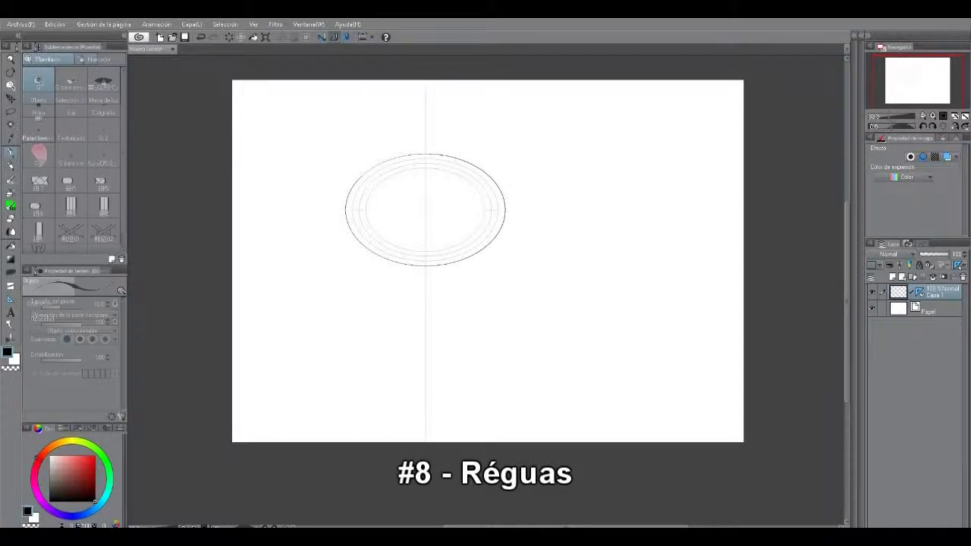
drag(424, 223, 425, 260)
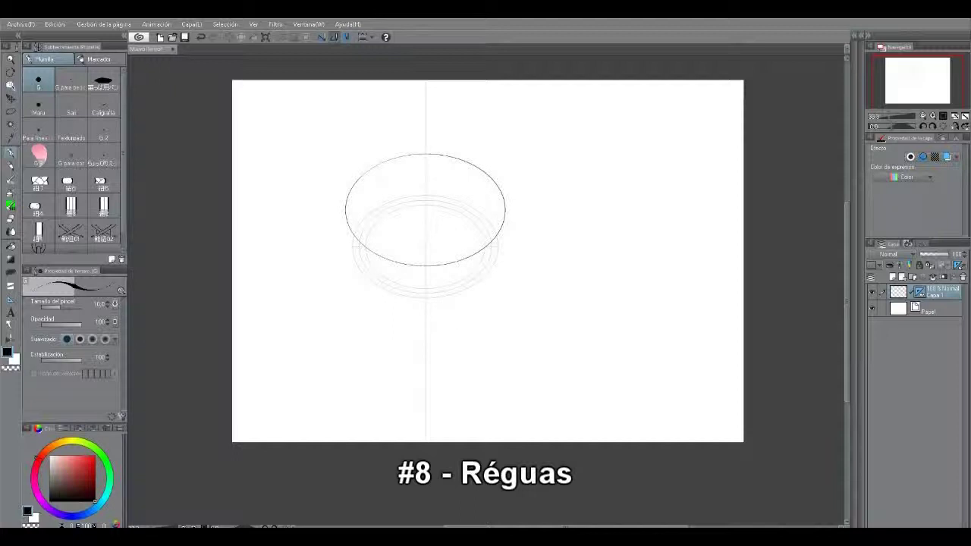
mouse_move(350, 232)
mouse_down()
mouse_move(384, 293)
mouse_move(468, 292)
mouse_move(500, 232)
mouse_up()
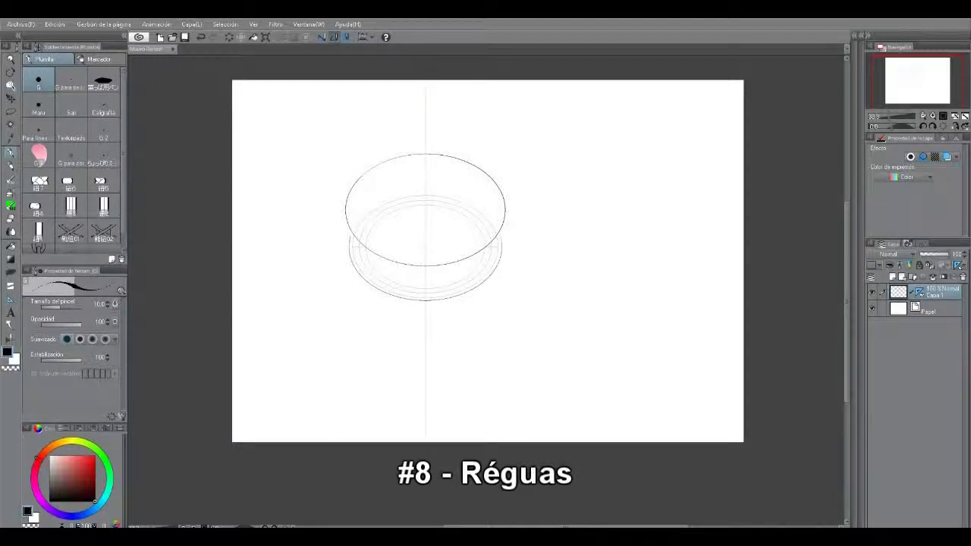
Widen the concentric circle ruler horizontally and move it straight up above the full ellipse.
key(ctrl)
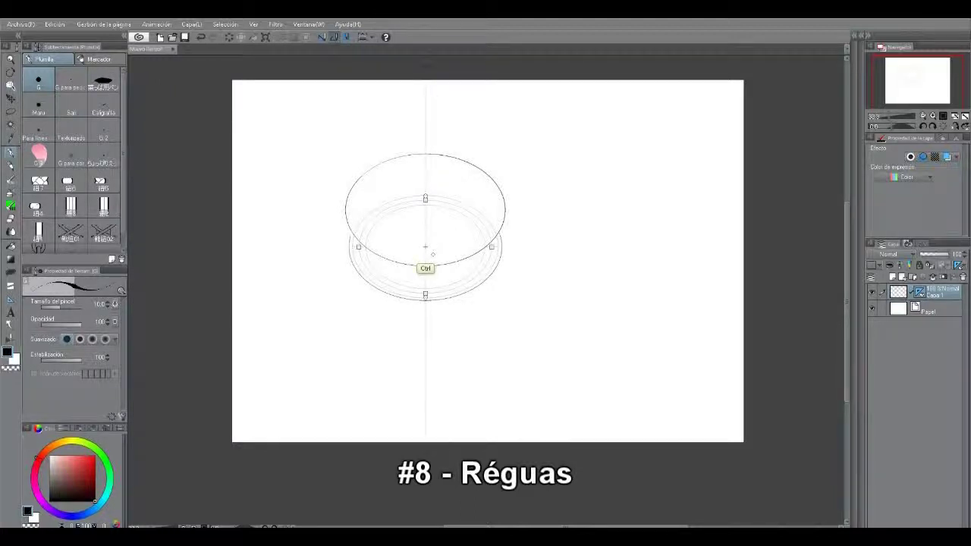
drag(350, 258, 338, 258)
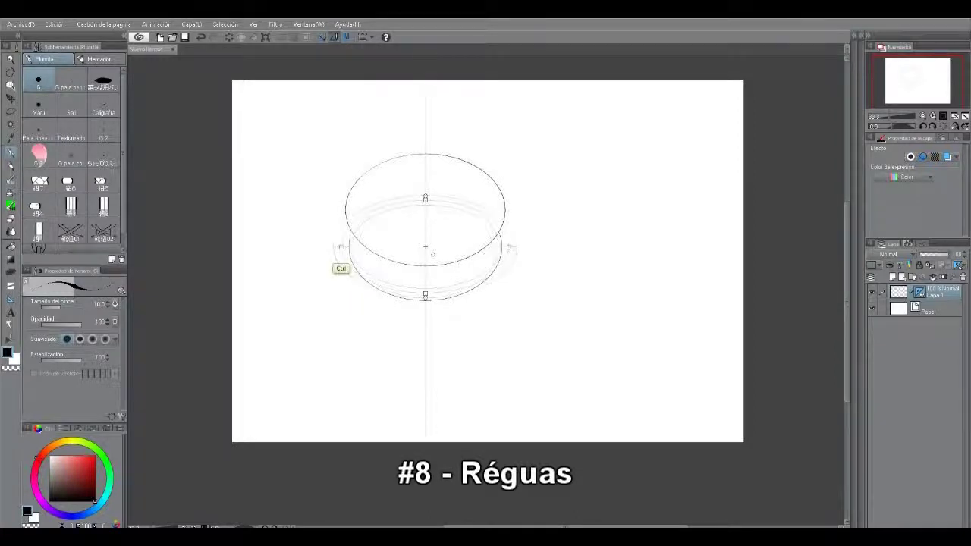
drag(425, 247, 426, 159)
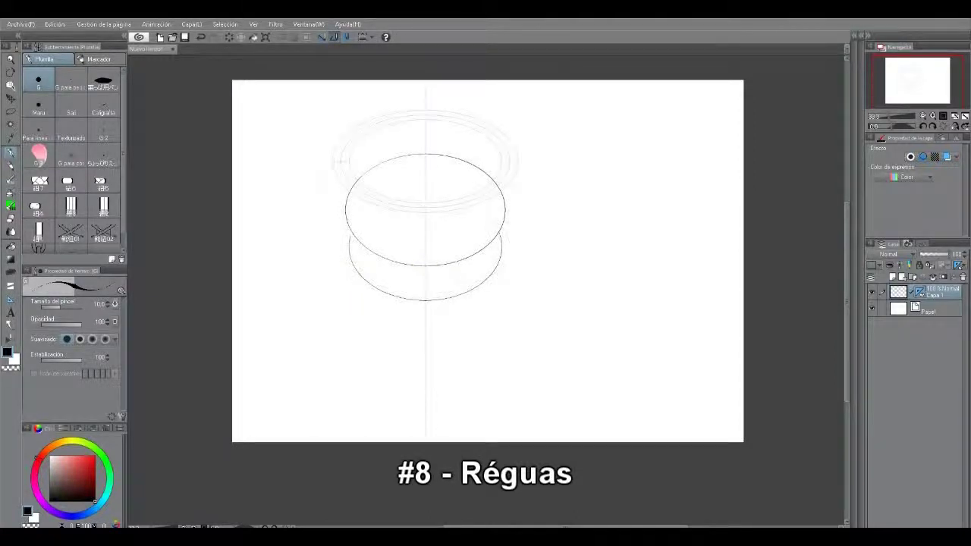
Draw the top and sides of a wider rim ellipse with the pencil, and erase the older ellipse's line inside it.
key(p)
mouse_move(427, 109)
mouse_down()
mouse_move(331, 156)
mouse_move(342, 190)
mouse_up()
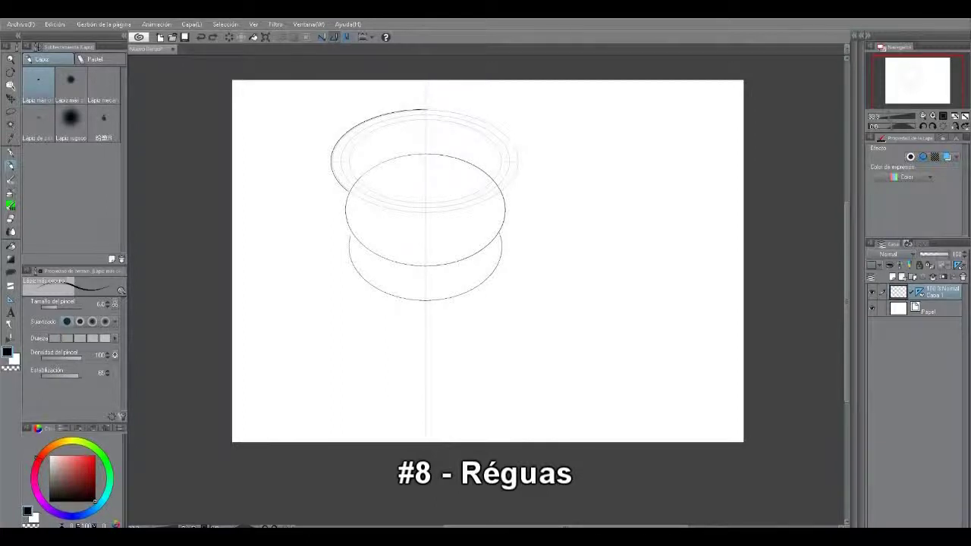
mouse_move(426, 109)
mouse_down()
mouse_move(490, 122)
mouse_move(519, 184)
mouse_up()
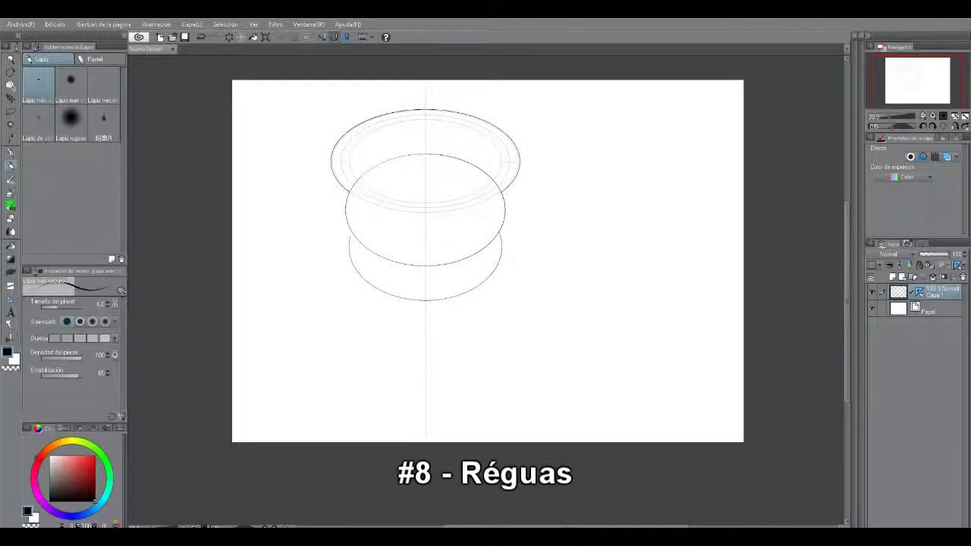
key(e)
mouse_move(349, 190)
mouse_down()
mouse_move(395, 159)
mouse_move(449, 157)
mouse_move(496, 184)
mouse_up()
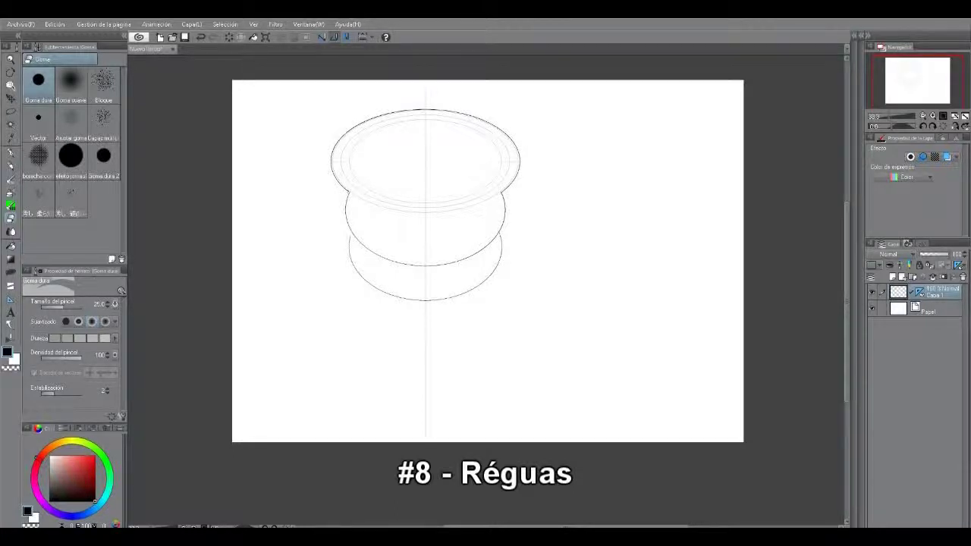
Close the rim's lower edge with the G pen and draw two smaller concentric ellipses inside it.
key(p)
mouse_move(352, 195)
mouse_down()
mouse_move(469, 206)
mouse_move(500, 192)
mouse_up()
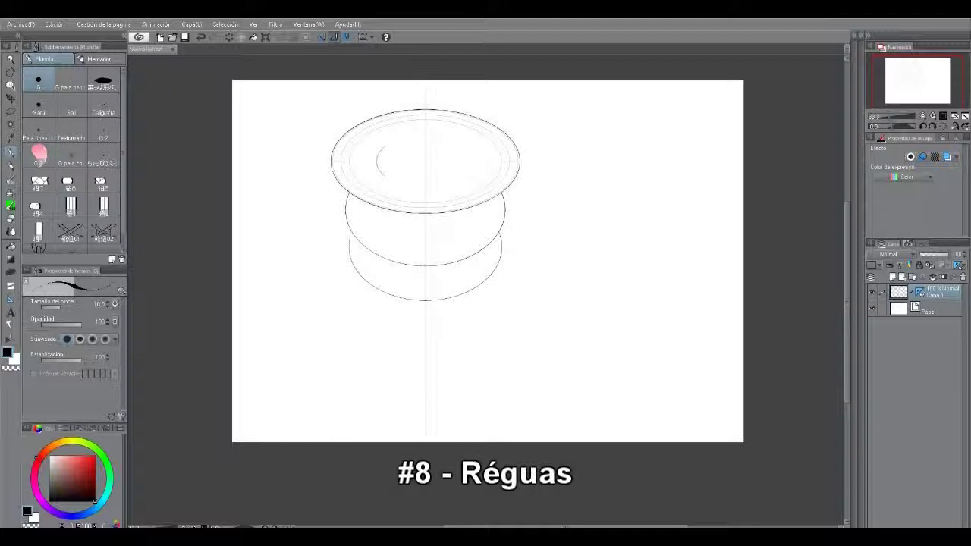
mouse_move(430, 135)
mouse_down()
mouse_move(440, 187)
mouse_move(389, 180)
mouse_move(433, 164)
mouse_up()
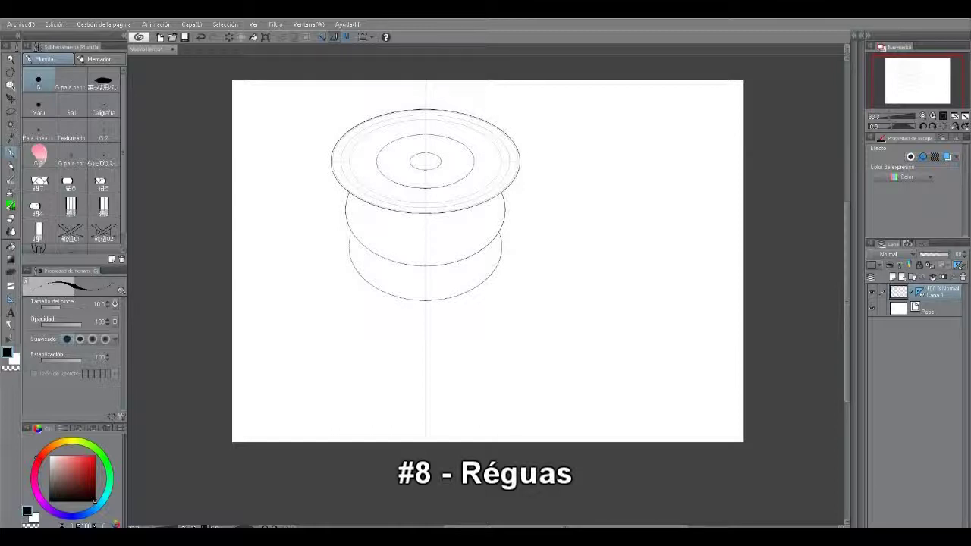
Draw a large outer arc and short concentric strokes around the sides and top of the rim with the G pen.
drag(329, 195, 390, 221)
key(ctrl+z)
mouse_move(348, 92)
mouse_down()
mouse_move(334, 98)
mouse_move(320, 218)
mouse_move(342, 229)
mouse_up()
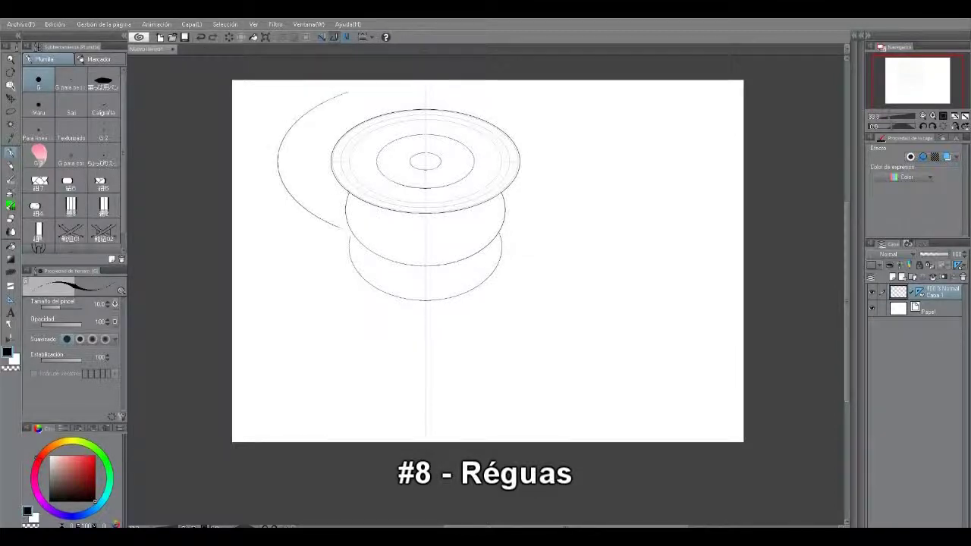
mouse_move(348, 93)
mouse_down()
mouse_move(566, 138)
mouse_move(556, 199)
mouse_move(502, 229)
mouse_up()
drag(301, 161, 322, 200)
mouse_move(307, 158)
mouse_down()
mouse_move(323, 193)
mouse_move(313, 176)
mouse_up()
drag(524, 156, 513, 188)
drag(534, 171, 517, 194)
drag(547, 154, 535, 191)
drag(552, 166, 529, 197)
drag(412, 92, 449, 93)
drag(413, 99, 452, 99)
drag(410, 91, 453, 92)
drag(417, 86, 443, 86)
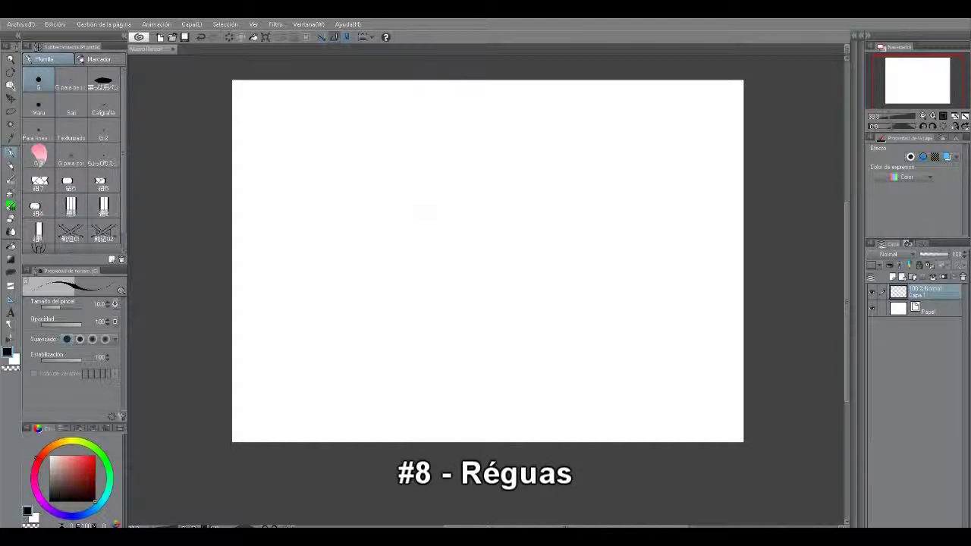
Set the symmetry ruler to 2 lines and place it as a vertical axis through the middle of the canvas.
click(11, 299)
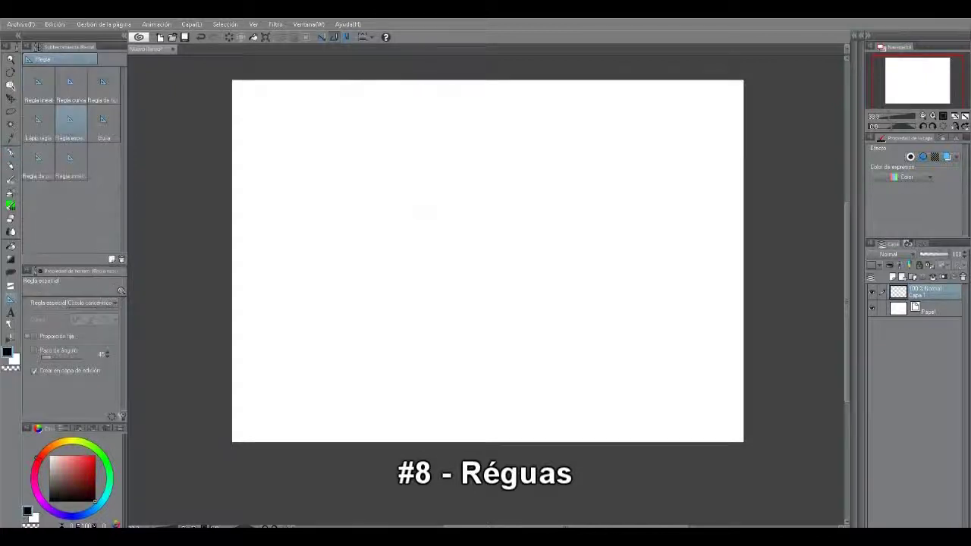
click(70, 161)
drag(490, 81, 489, 144)
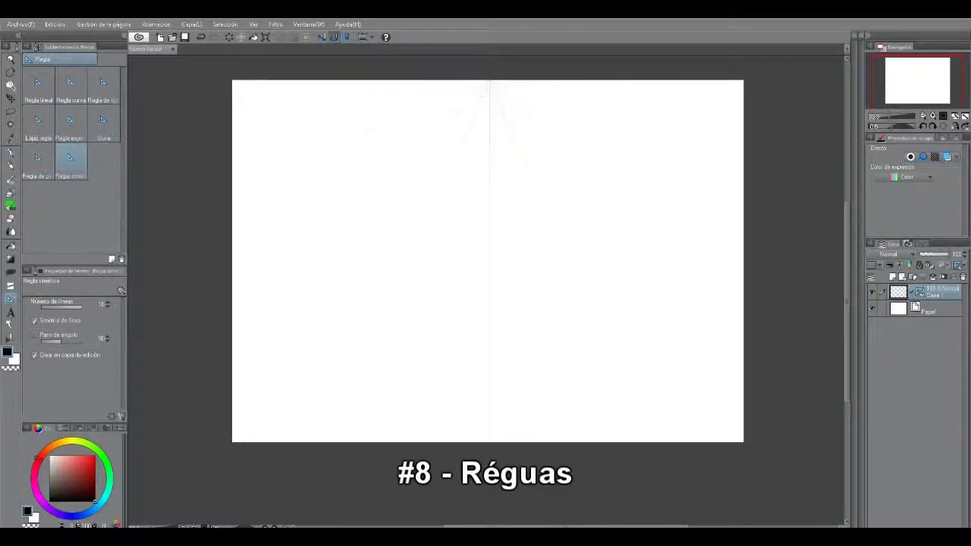
key(ctrl+z)
click(50, 307)
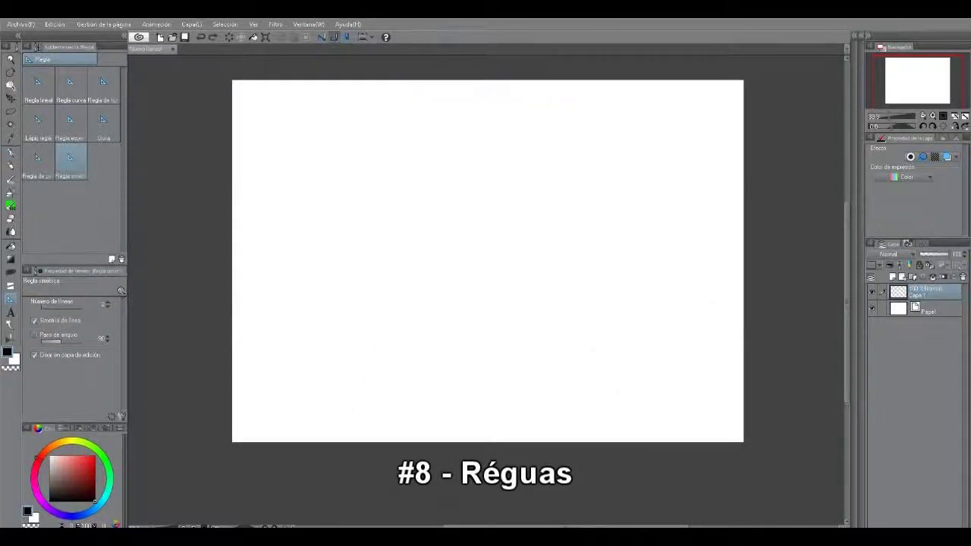
key(shift)
drag(495, 76, 494, 440)
Add a wide elliptical concentric circle ruler (Círculo concéntrico) centred on the symmetry axis in the canvas's upper half.
click(70, 122)
click(38, 121)
click(71, 122)
drag(483, 222, 593, 287)
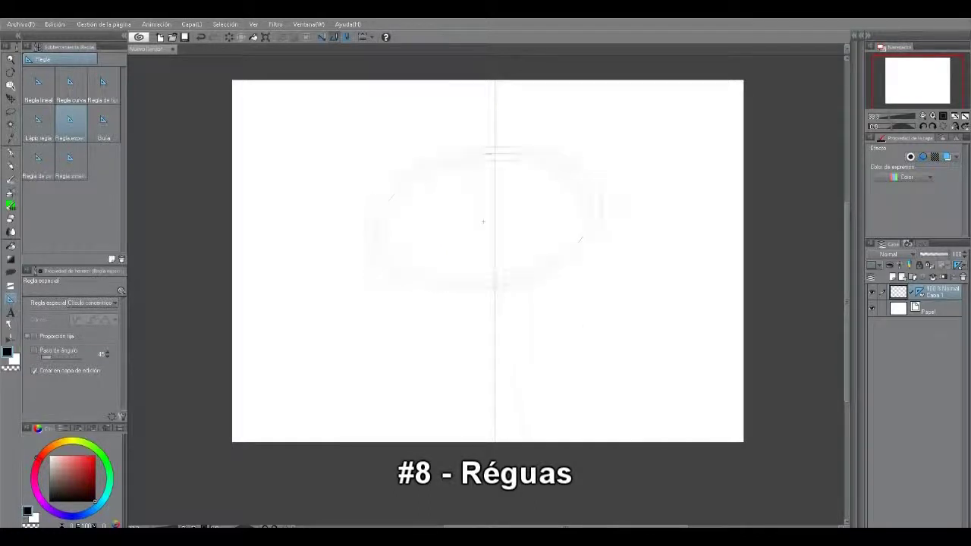
key(shift)
drag(494, 217, 619, 283)
Draw a mirrored ellipse along the inside of the ruler and several nested ripple arcs near its centre with the G pen.
key(p)
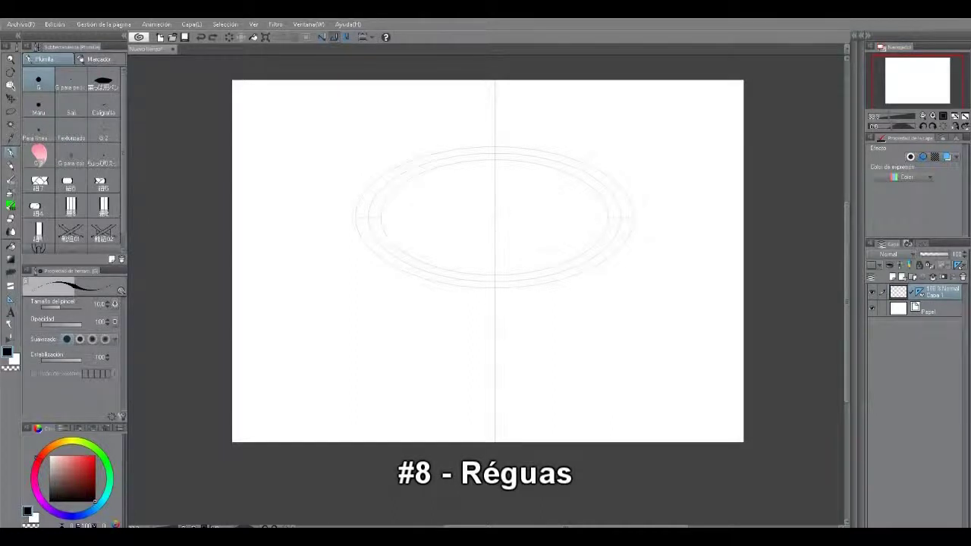
drag(493, 160, 382, 228)
mouse_move(422, 179)
mouse_down()
mouse_move(410, 248)
mouse_move(422, 238)
mouse_up()
drag(430, 195, 443, 246)
mouse_move(439, 205)
mouse_down()
mouse_move(467, 244)
mouse_move(486, 238)
mouse_up()
mouse_move(491, 199)
mouse_down()
mouse_move(458, 222)
mouse_move(477, 228)
mouse_up()
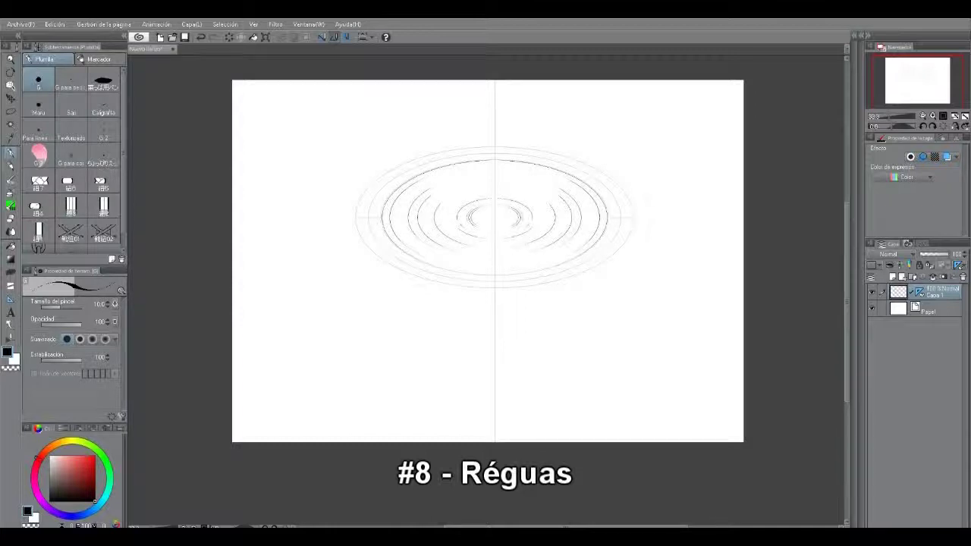
Fill the gaps between the ripple arcs with more mirrored concentric strokes and close a ring along the lower side.
drag(467, 195, 443, 224)
mouse_move(476, 189)
mouse_down()
mouse_move(435, 217)
mouse_move(462, 194)
mouse_up()
drag(431, 225, 451, 240)
drag(541, 190, 562, 207)
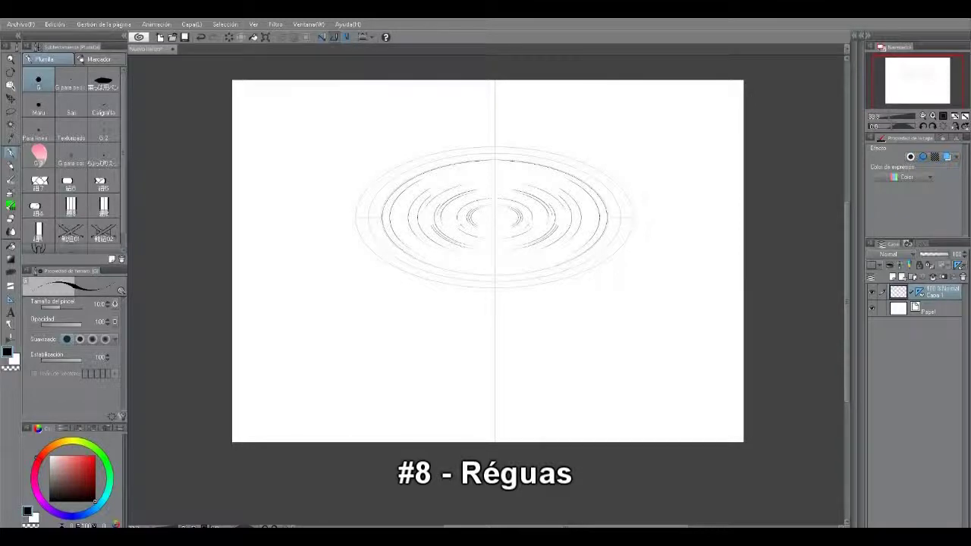
mouse_move(427, 202)
mouse_down()
mouse_move(456, 186)
mouse_move(418, 240)
mouse_up()
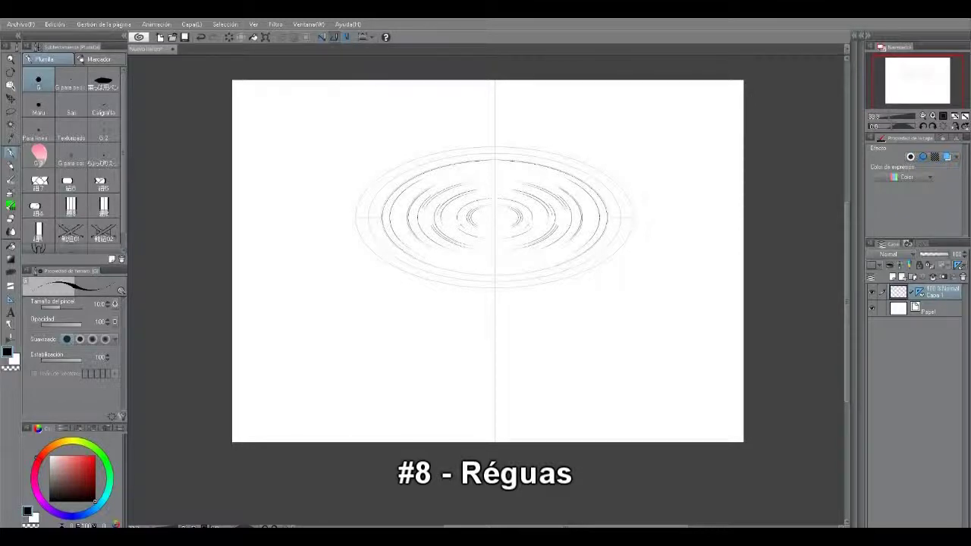
drag(574, 241, 513, 263)
drag(417, 242, 482, 263)
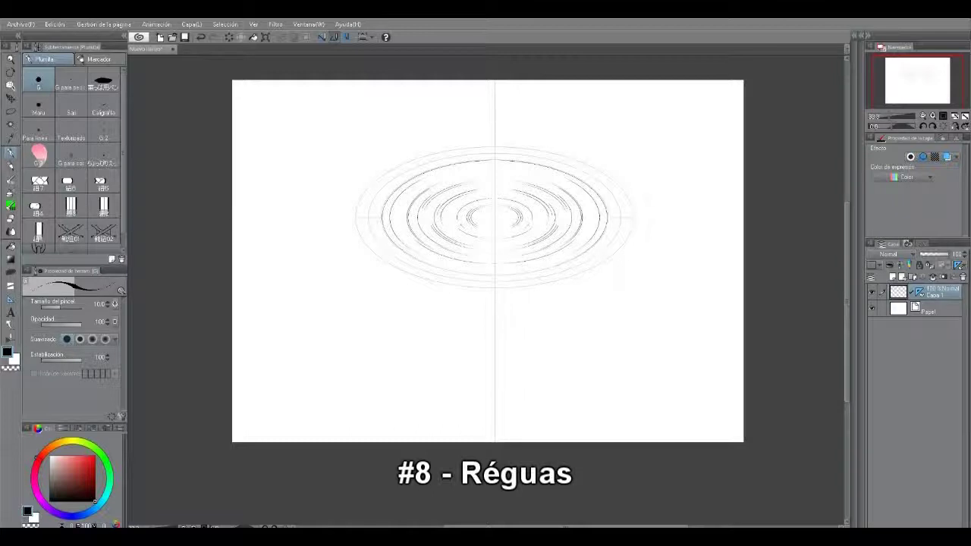
Add small mirrored ellipses at the ripple's centre and denser arcs along its sides and upper edge.
drag(488, 212, 493, 223)
drag(425, 185, 407, 228)
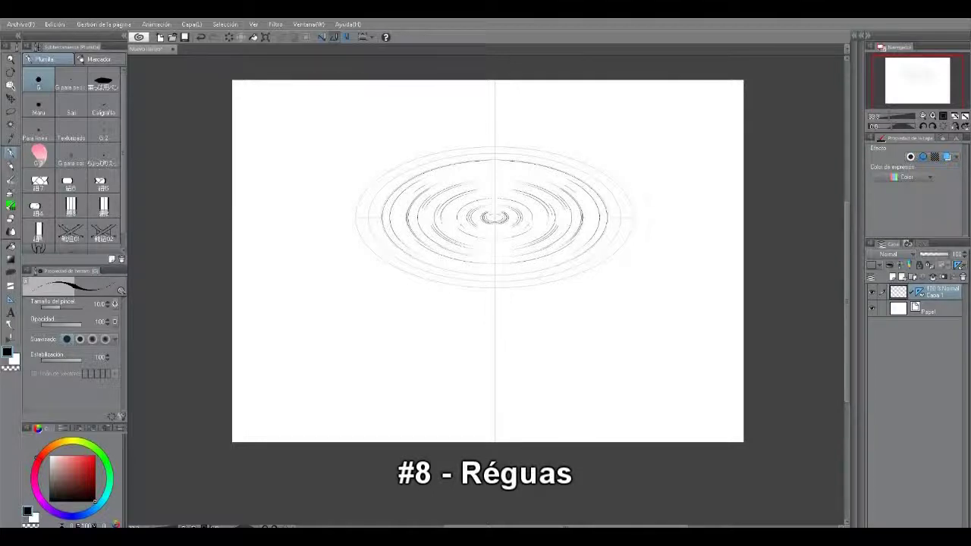
drag(577, 193, 578, 243)
mouse_move(400, 202)
mouse_down()
mouse_move(403, 240)
mouse_move(458, 264)
mouse_up()
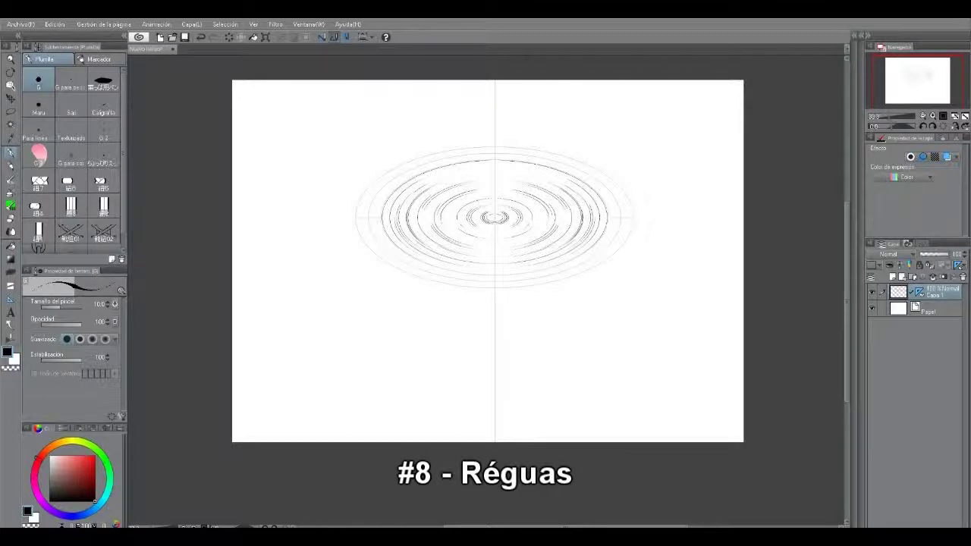
mouse_move(489, 173)
mouse_down()
mouse_move(461, 174)
mouse_move(566, 177)
mouse_move(597, 236)
mouse_up()
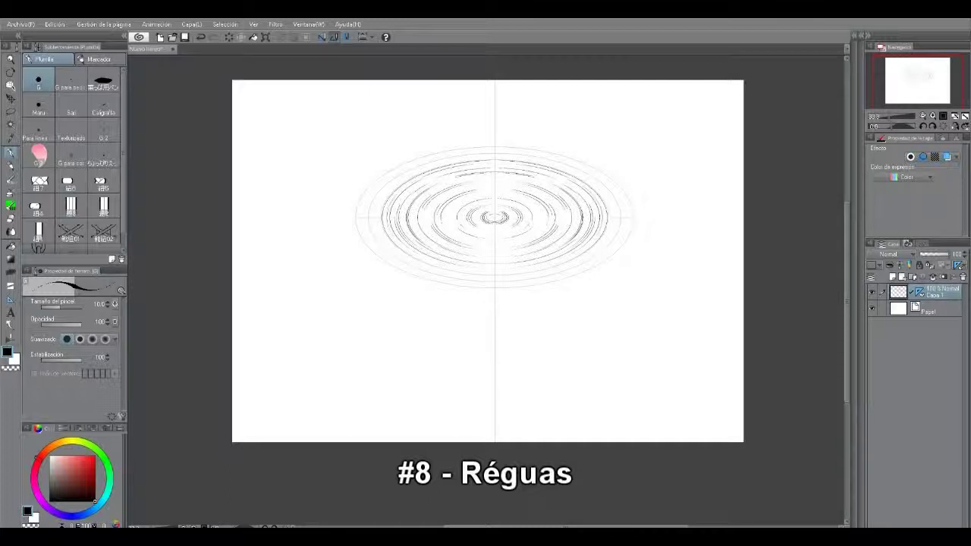
Draw a large mirrored ellipse enclosing all the ripples with the G pen.
drag(382, 283, 494, 305)
key(ctrl+z)
mouse_move(495, 129)
mouse_down()
mouse_move(391, 144)
mouse_move(457, 304)
mouse_move(494, 306)
mouse_up()
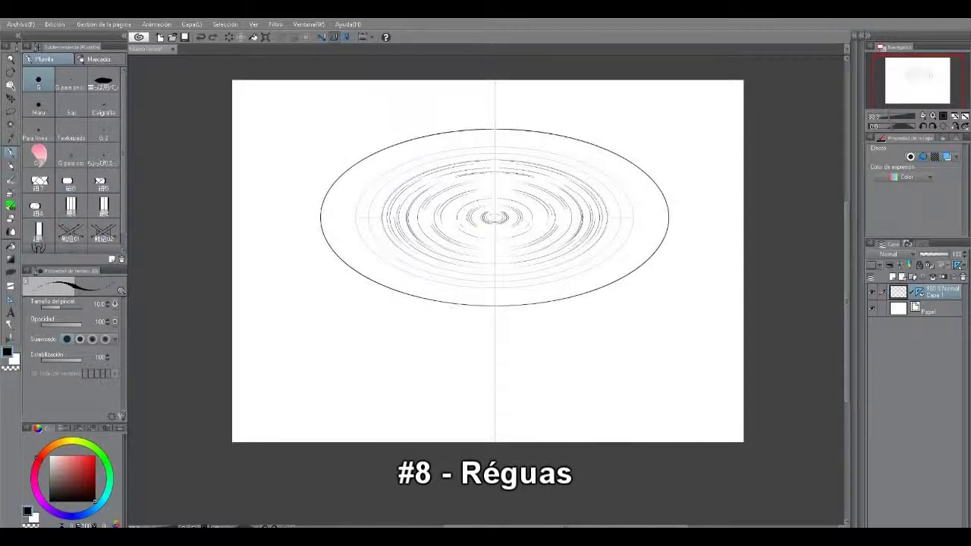
Draw more ellipse strokes around and inside the existing rings along the concentric ruler, undoing one stroke and redrawing it.
mouse_move(497, 119)
mouse_down()
mouse_move(331, 167)
mouse_move(310, 193)
mouse_move(347, 289)
mouse_move(475, 312)
mouse_up()
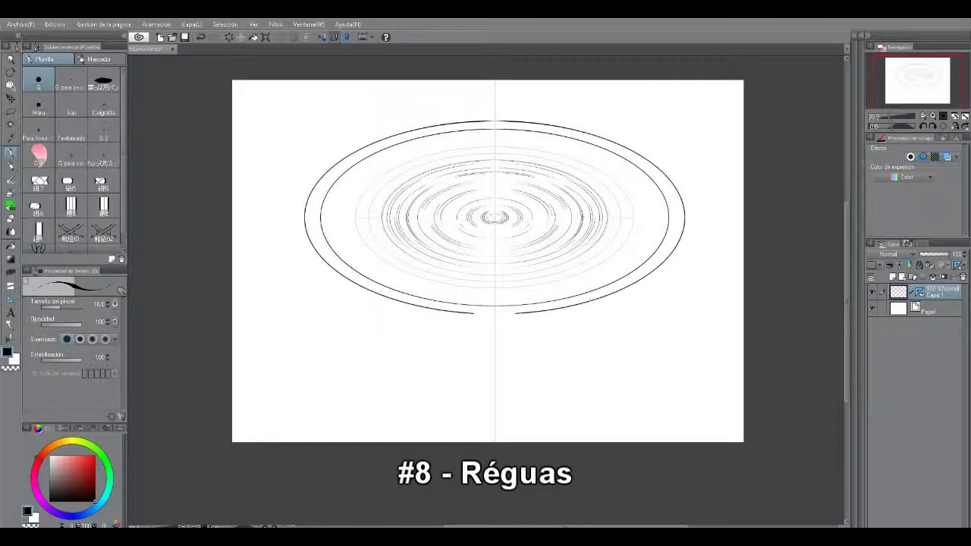
drag(494, 245, 495, 268)
drag(354, 291, 450, 326)
key(ctrl+z)
drag(336, 272, 473, 327)
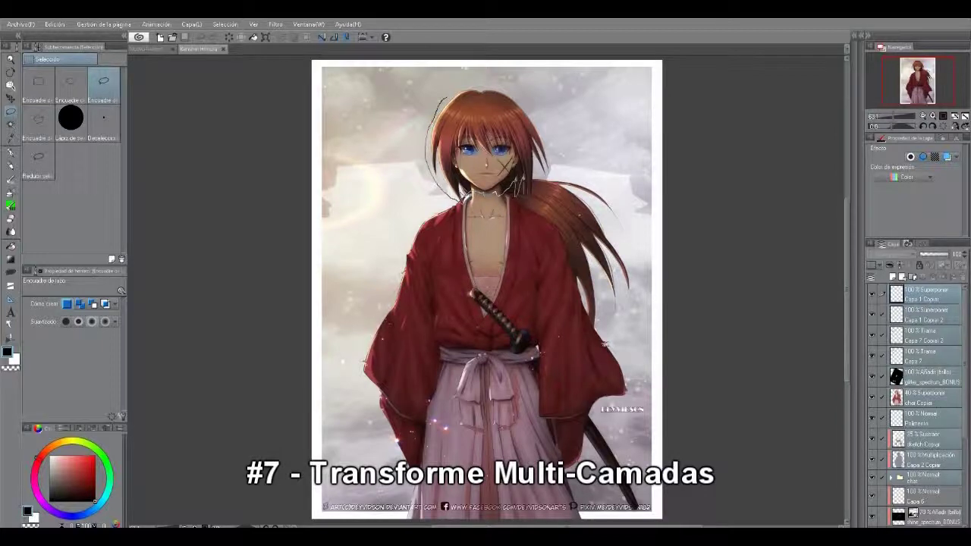
Lasso-select the character's head and extend the selection to include the whole ponytail.
drag(526, 194, 531, 199)
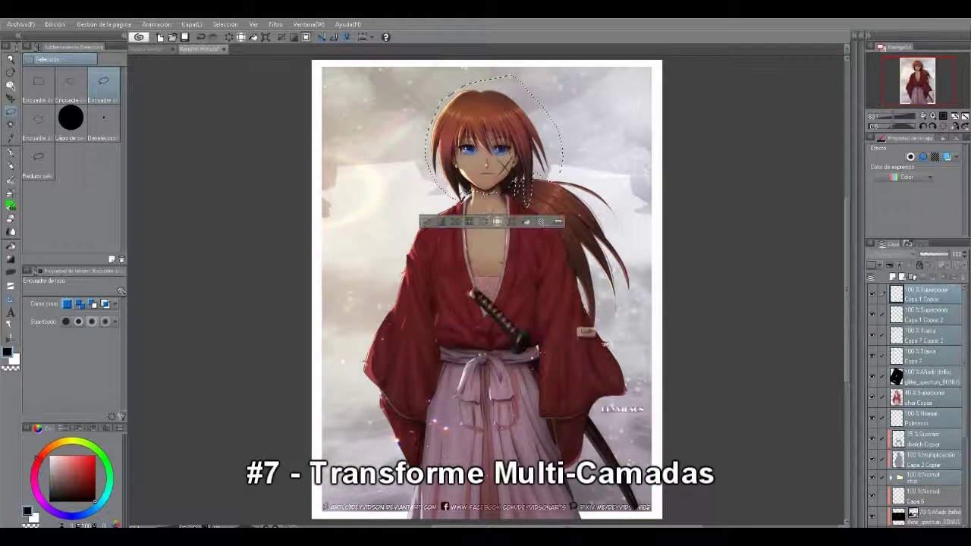
drag(591, 344, 658, 246)
mouse_move(536, 214)
mouse_down()
mouse_move(580, 285)
mouse_move(595, 338)
mouse_up()
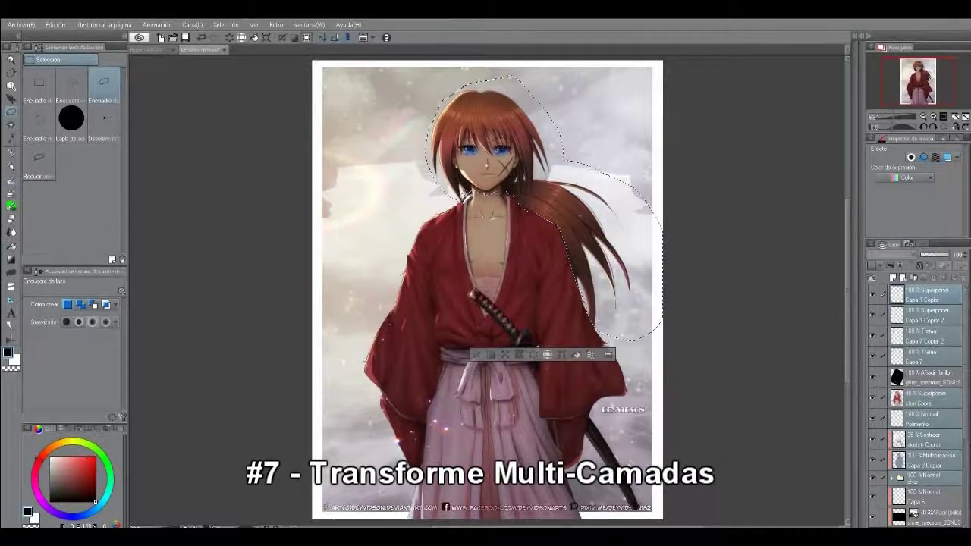
Transform the selected head and hair across the selected layers: scale to 94%, move them back over the neck, and shrink them further.
key(ctrl+t)
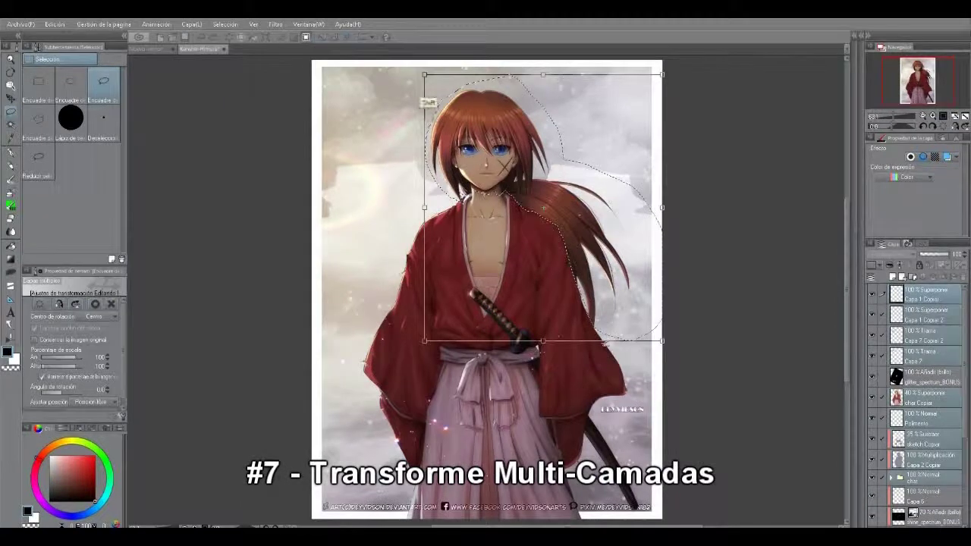
drag(424, 76, 455, 104)
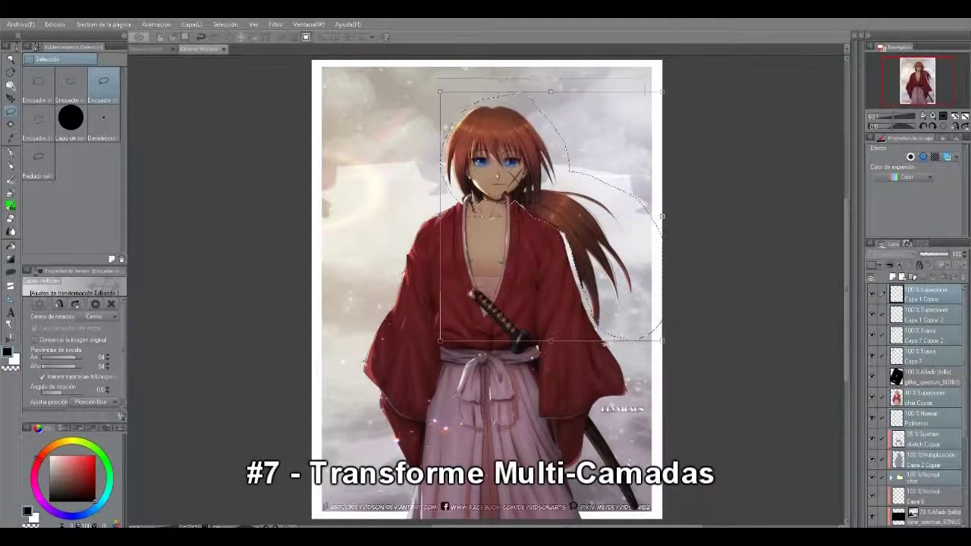
drag(552, 216, 527, 196)
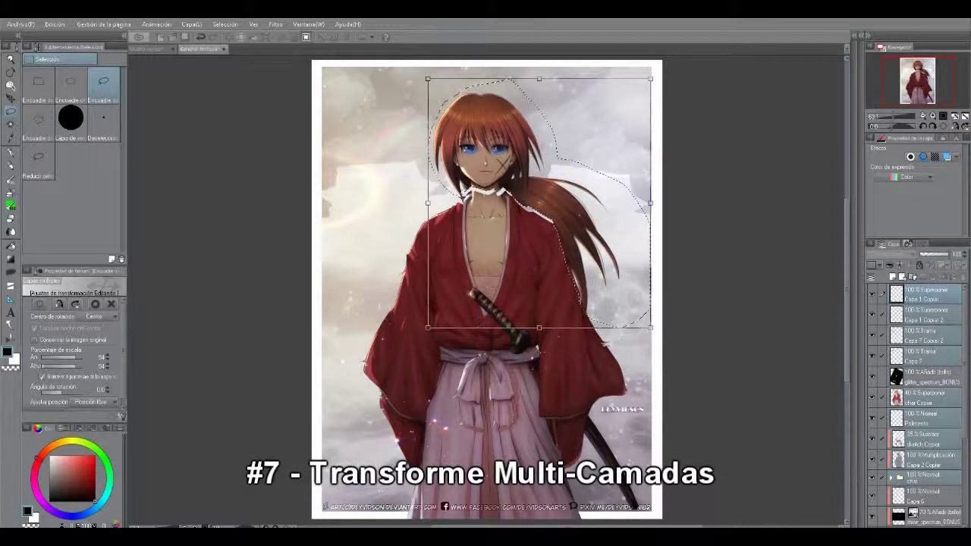
drag(651, 328, 613, 285)
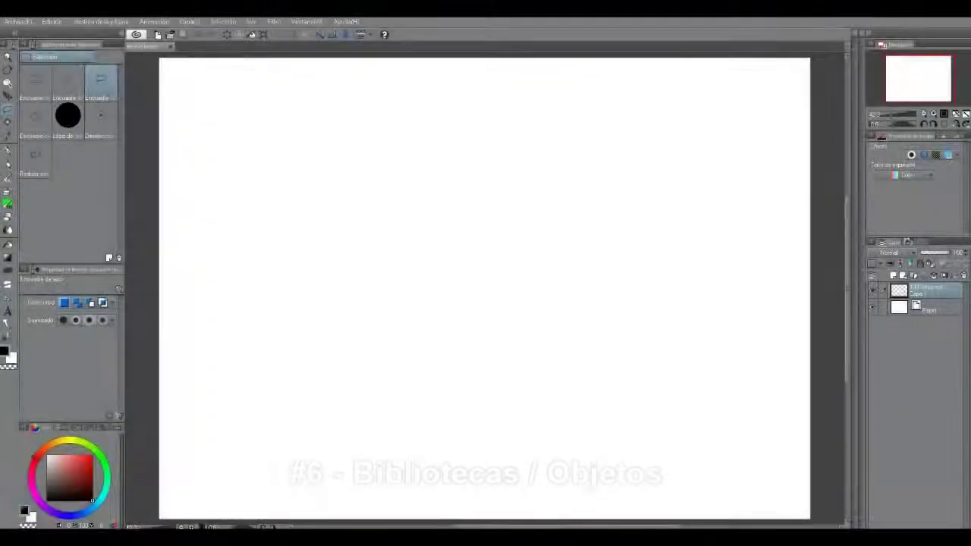
Find the clubroom (liberal arts) among the 3D background materials, place it on the canvas, and hide the material library.
click(855, 34)
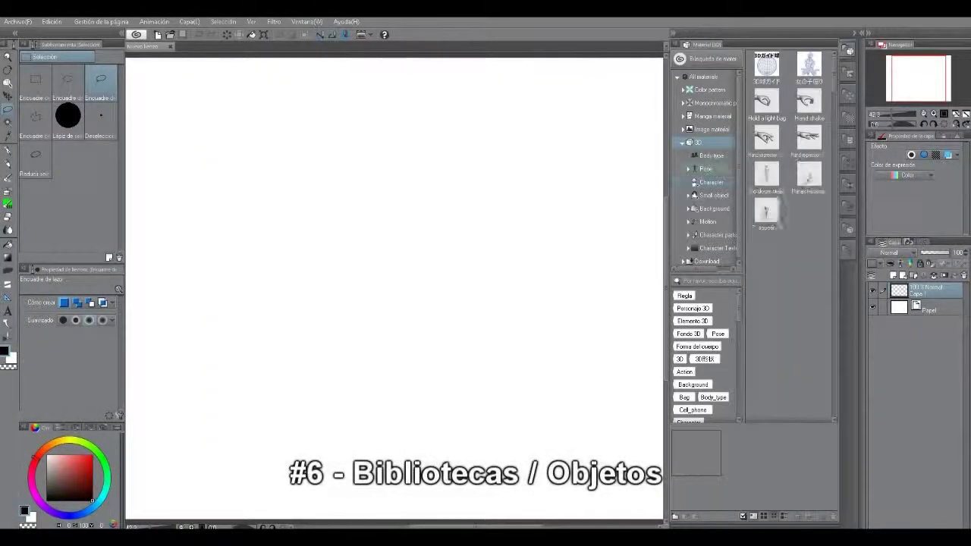
click(708, 222)
click(715, 235)
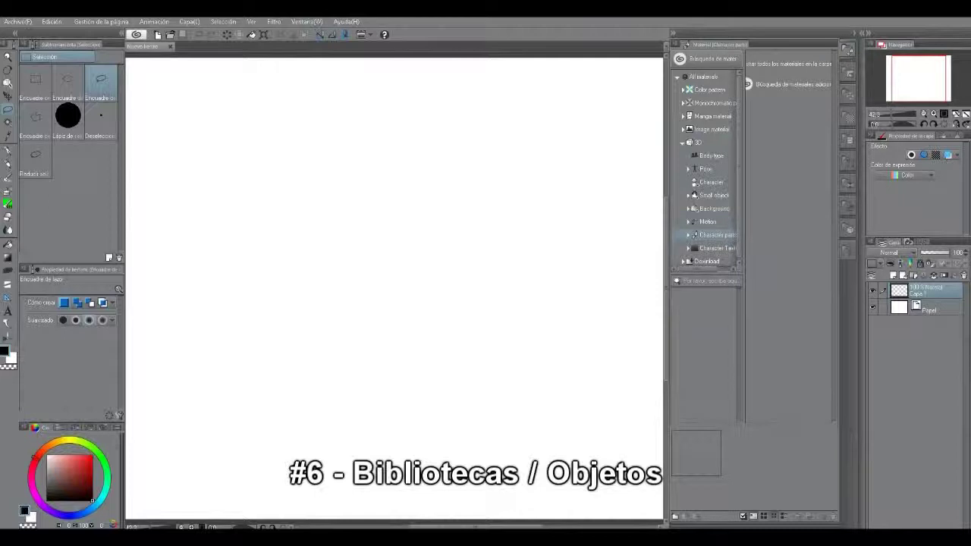
click(714, 209)
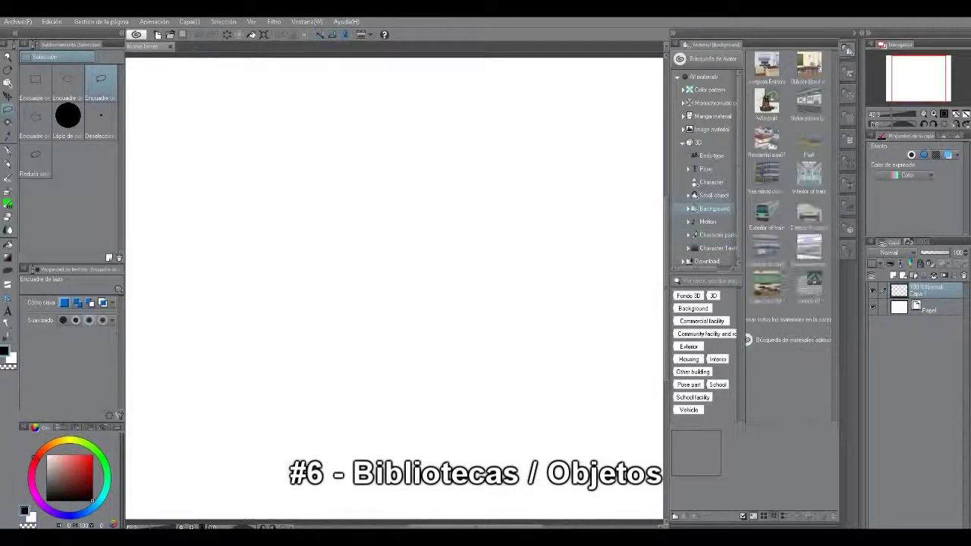
drag(809, 66, 500, 151)
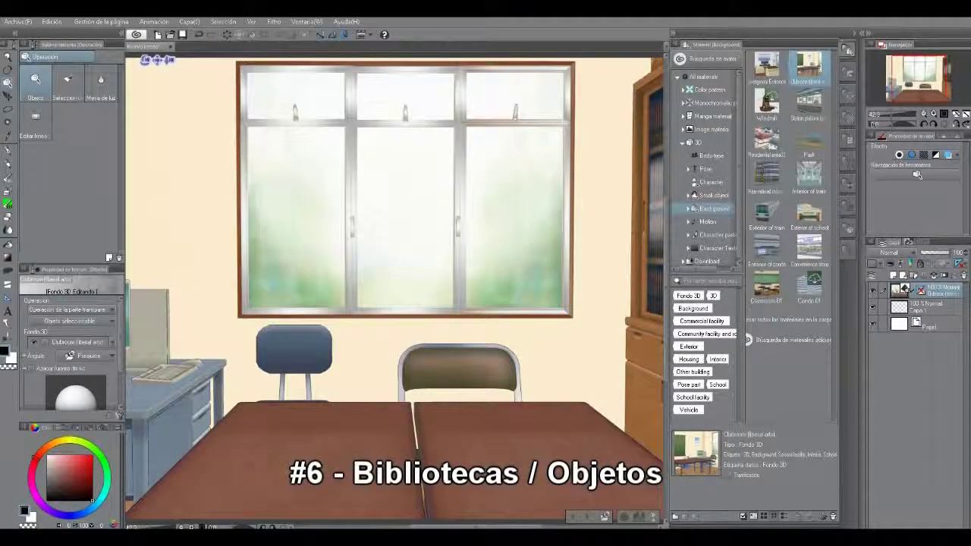
click(673, 33)
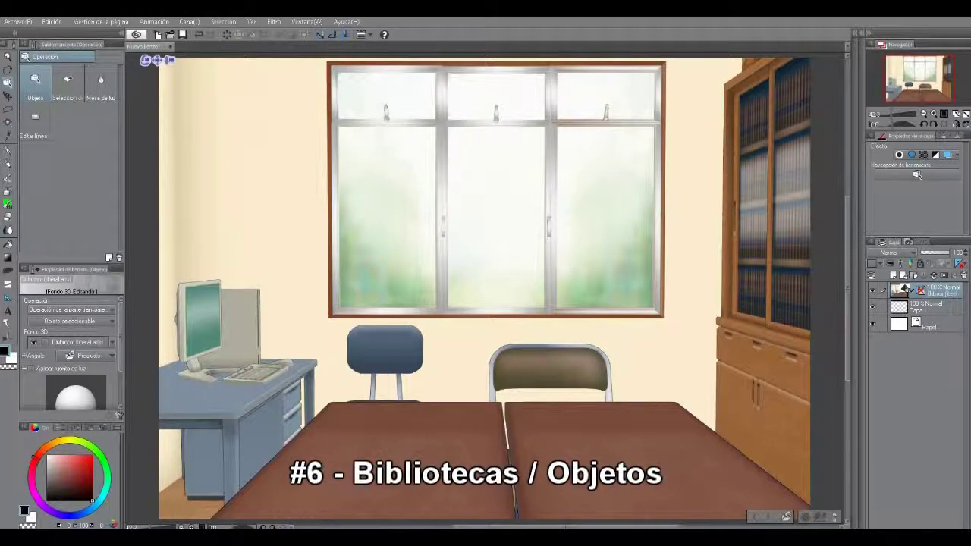
Check the clubroom's preset angles and reposition its camera to an oblique view of the chalkboard, calendar and computer desk.
click(785, 517)
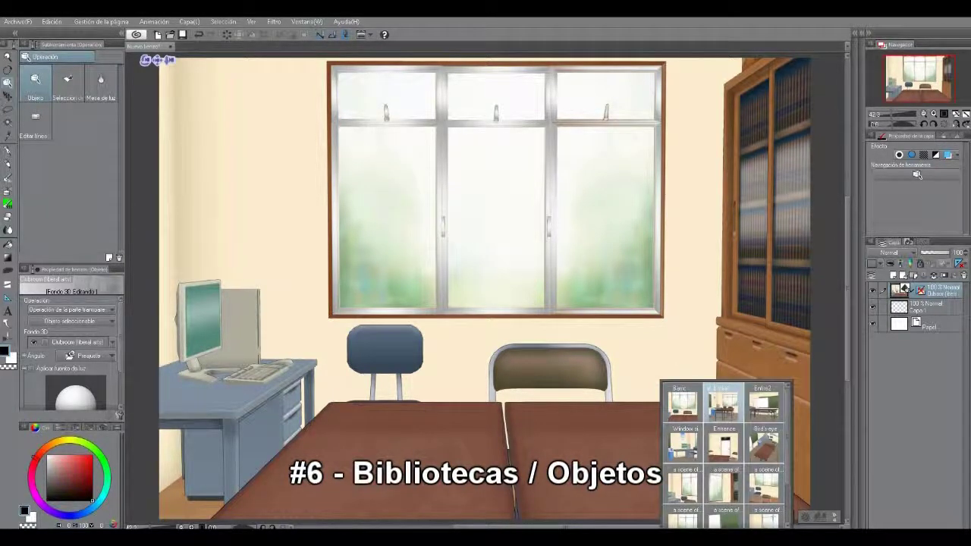
click(723, 404)
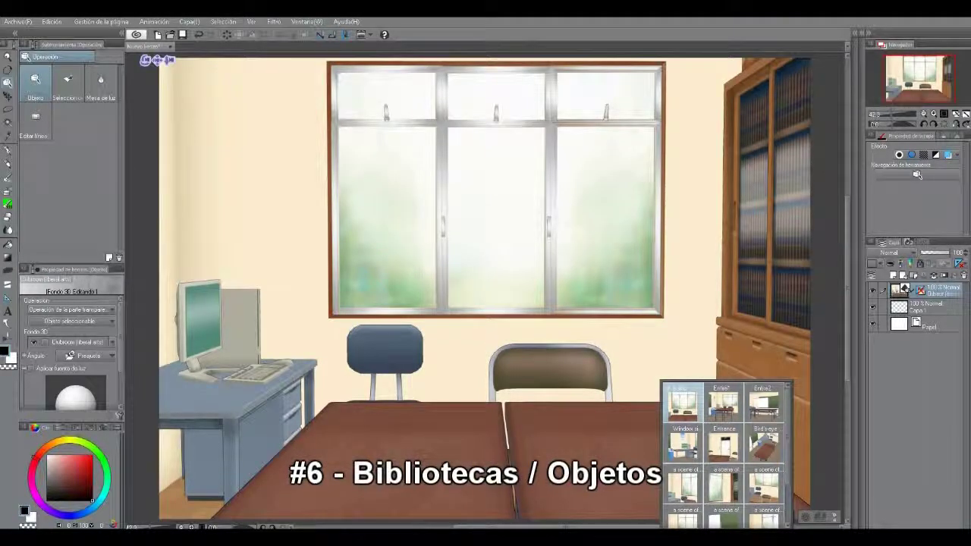
drag(847, 288, 798, 209)
scroll(810, 221, down, 1)
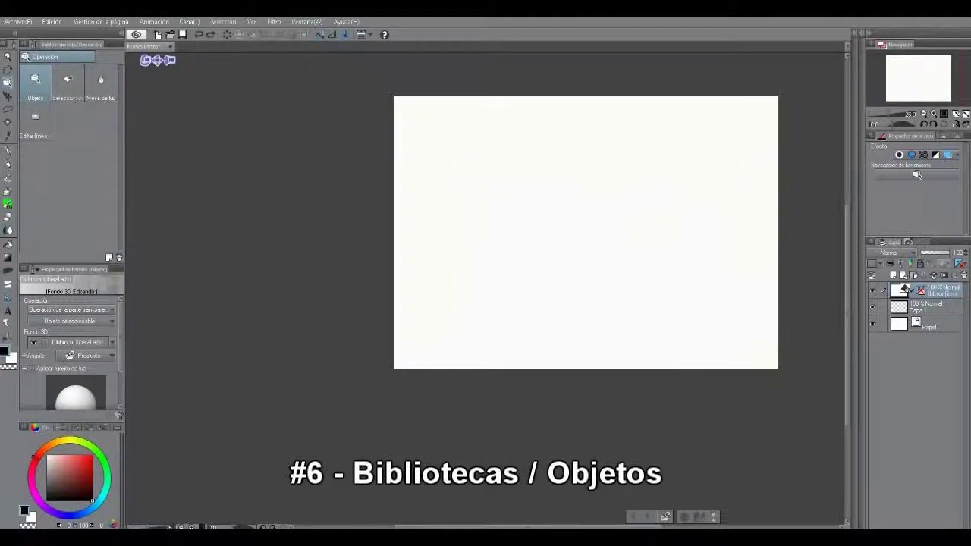
drag(169, 60, 169, 98)
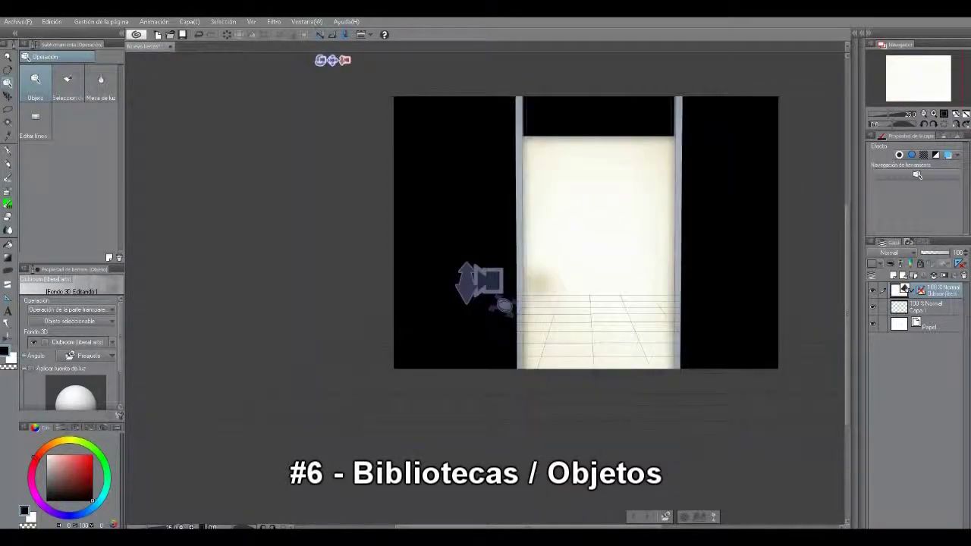
drag(345, 60, 346, 32)
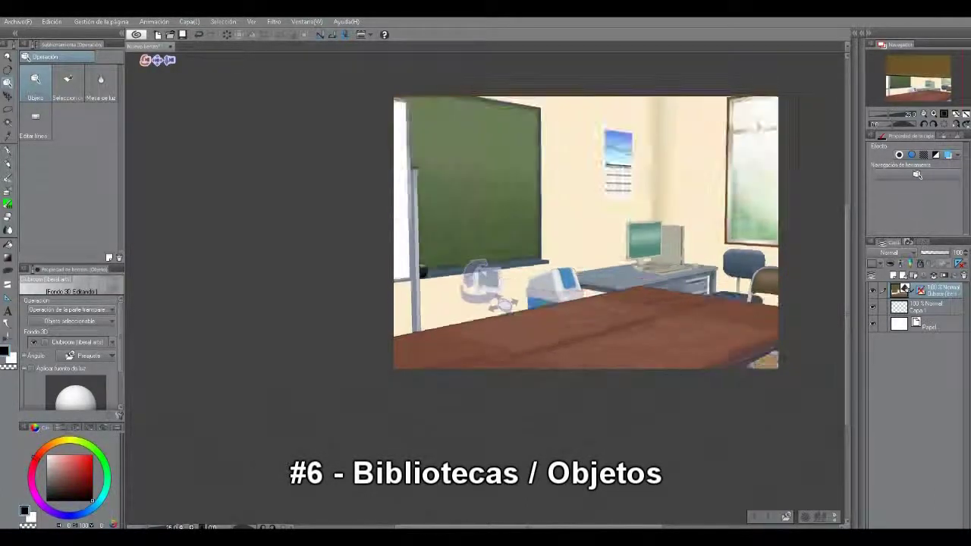
Try the black-and-white colour reduction on the clubroom layer, remove it, and render the room as extracted line art.
click(935, 155)
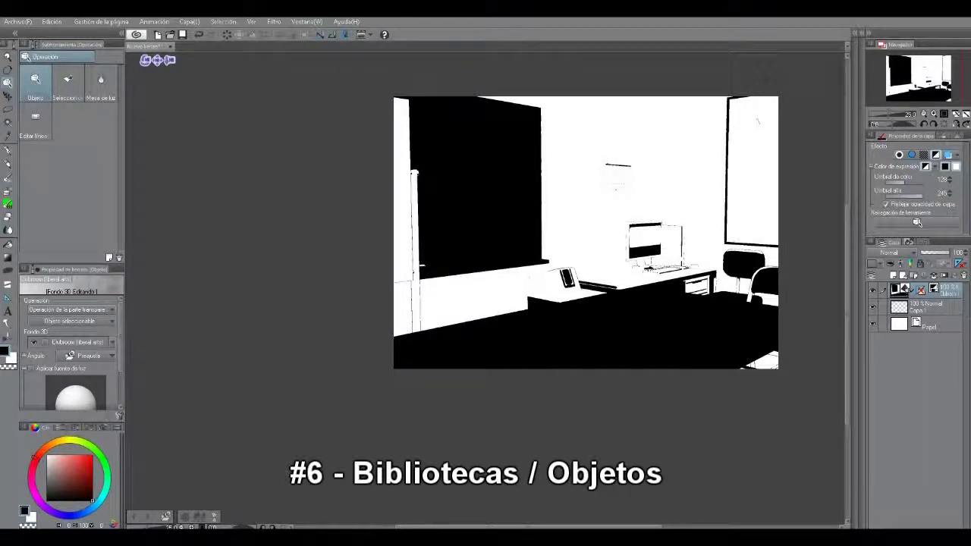
click(935, 155)
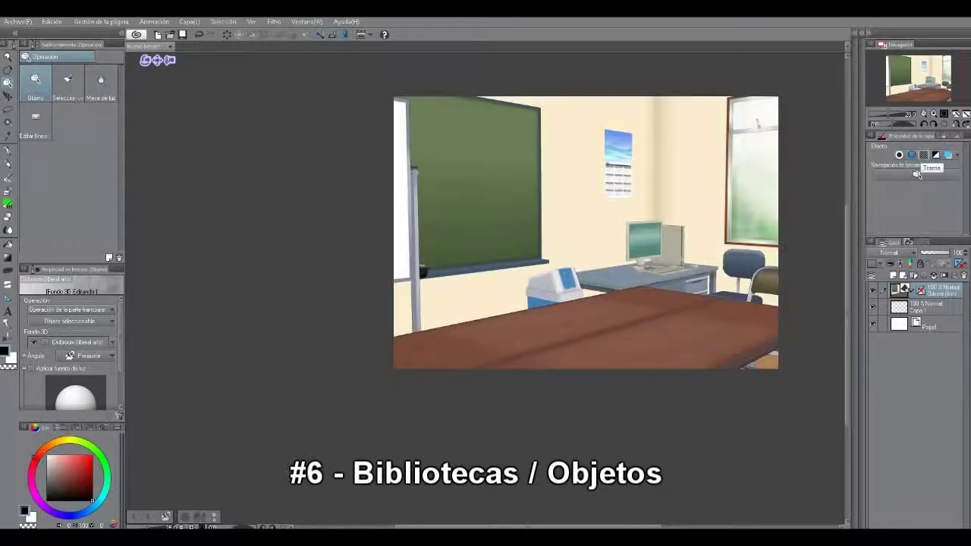
click(918, 174)
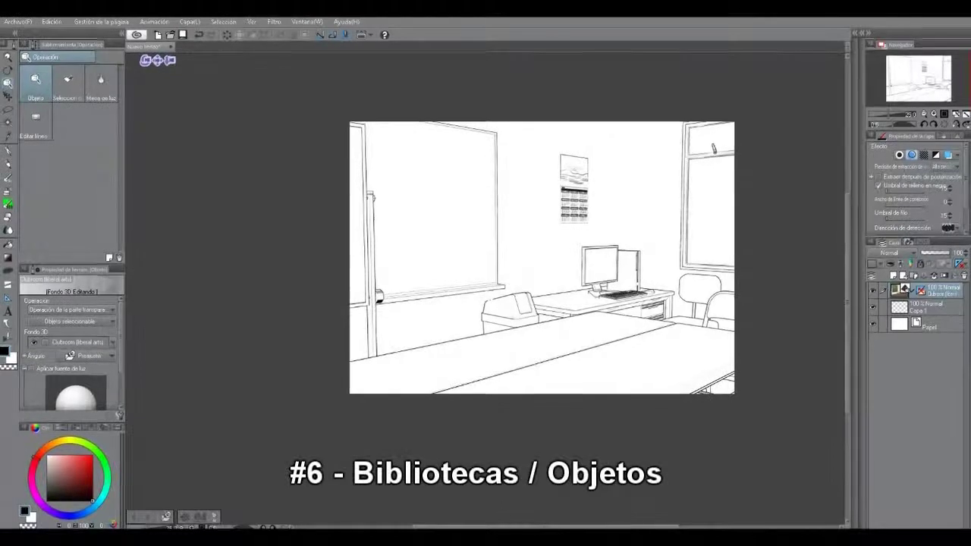
Apply the Entire1 preset angle to the line-art clubroom and shift the camera's distance.
click(166, 518)
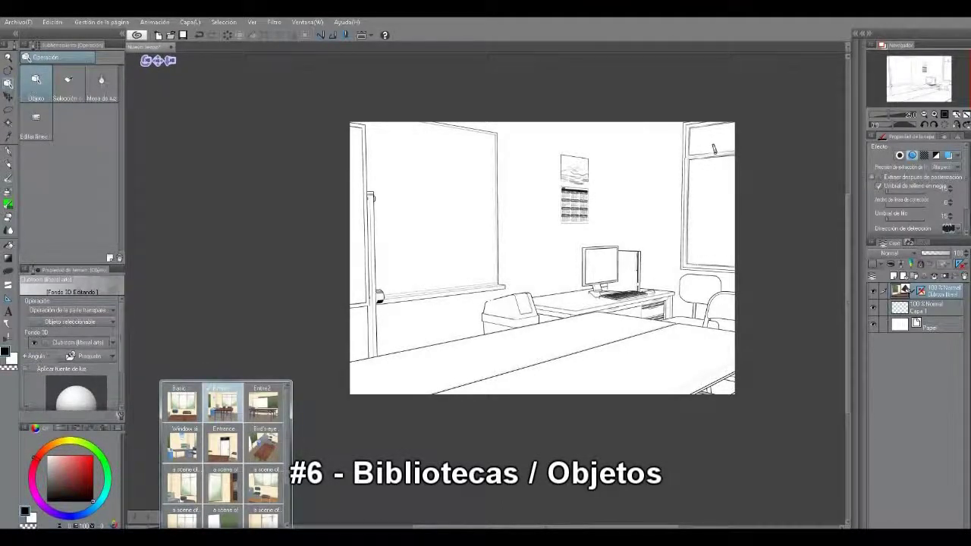
click(223, 405)
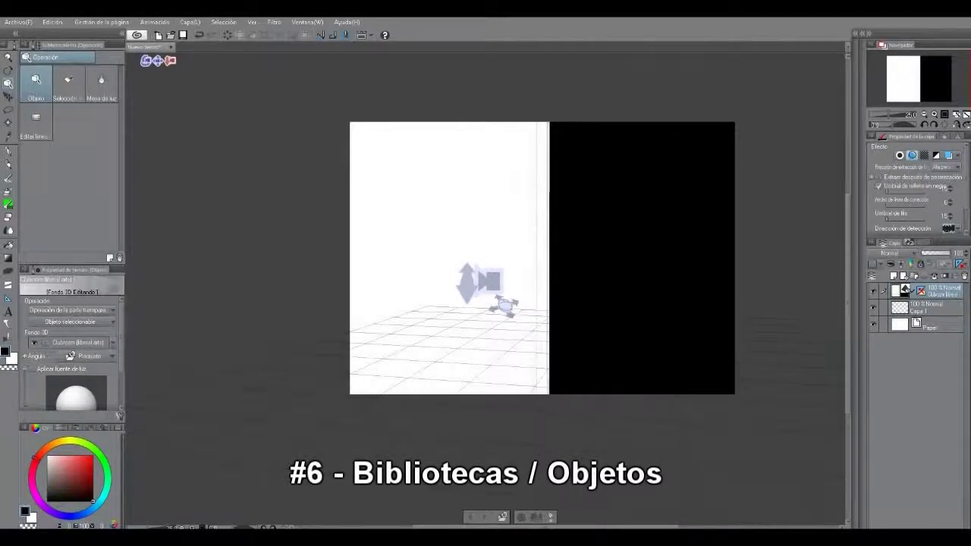
drag(170, 61, 182, 61)
Delete the clubroom layer and place the condo entrance 3D background on the canvas.
key(Delete)
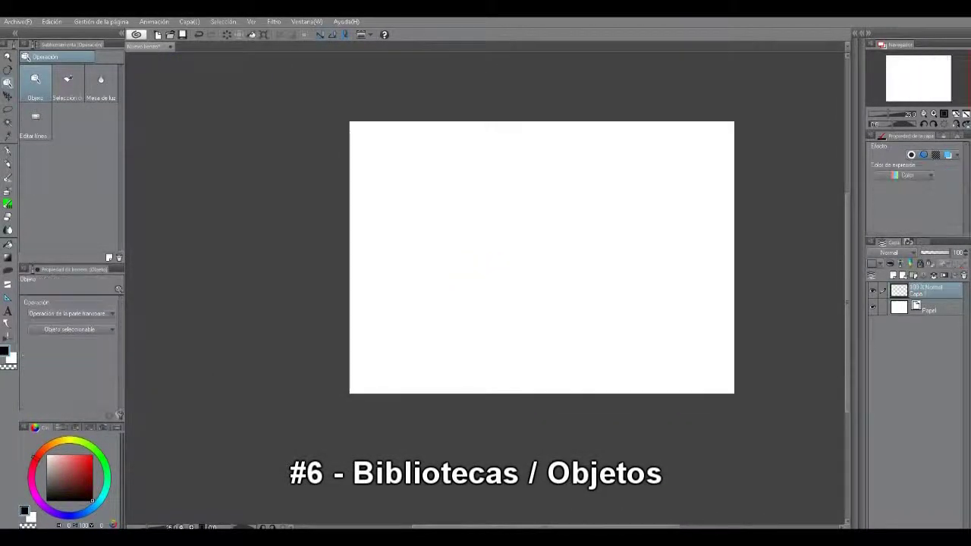
click(855, 34)
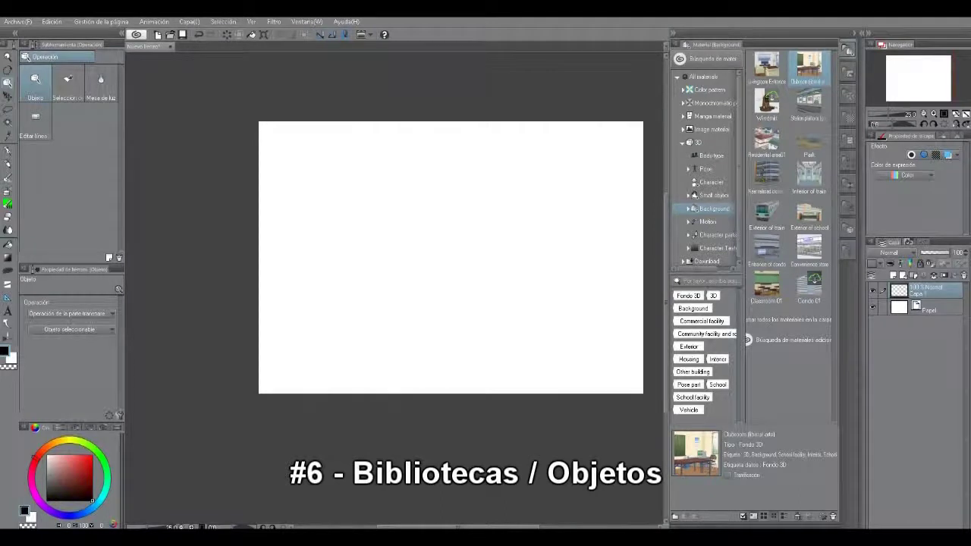
drag(766, 247, 546, 245)
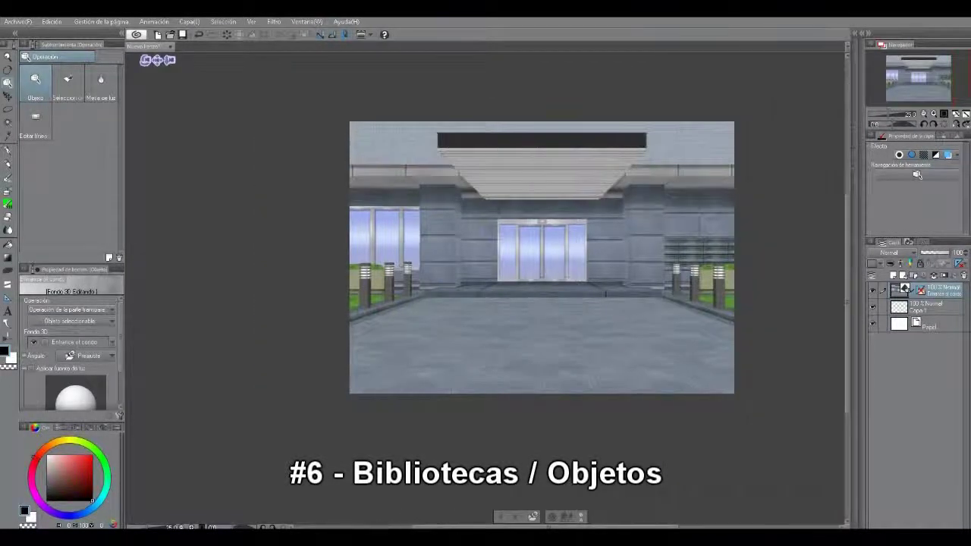
Reposition the condo scene's camera to a raised, angled view of the facade, lawns and entrance walkway.
drag(169, 59, 169, 89)
scroll(505, 304, down, 2)
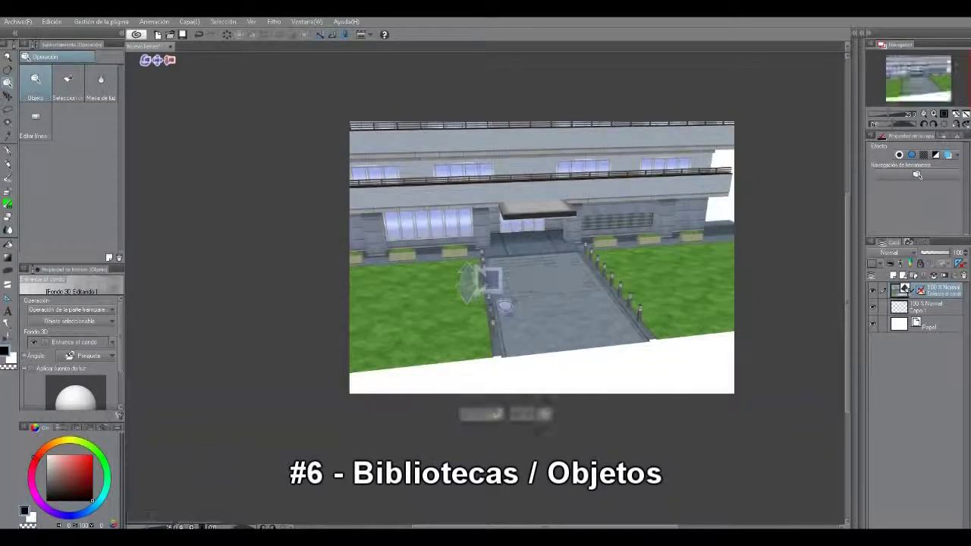
drag(157, 60, 171, 84)
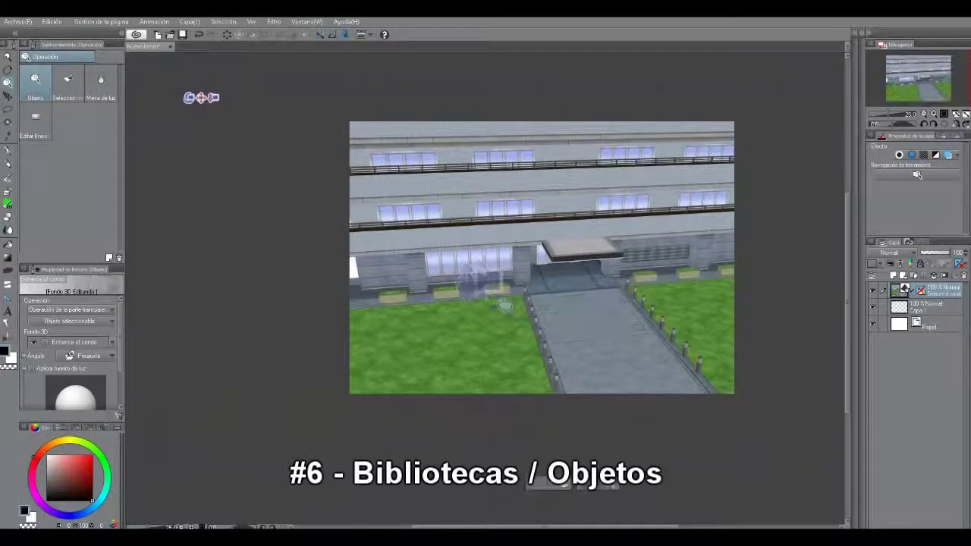
scroll(505, 304, down, 3)
scroll(504, 304, up, 3)
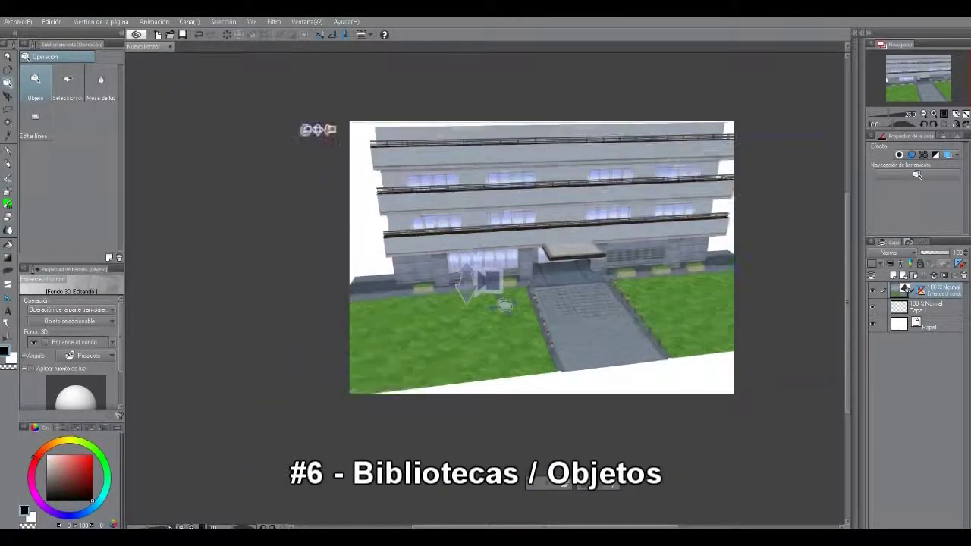
scroll(485, 282, up, 2)
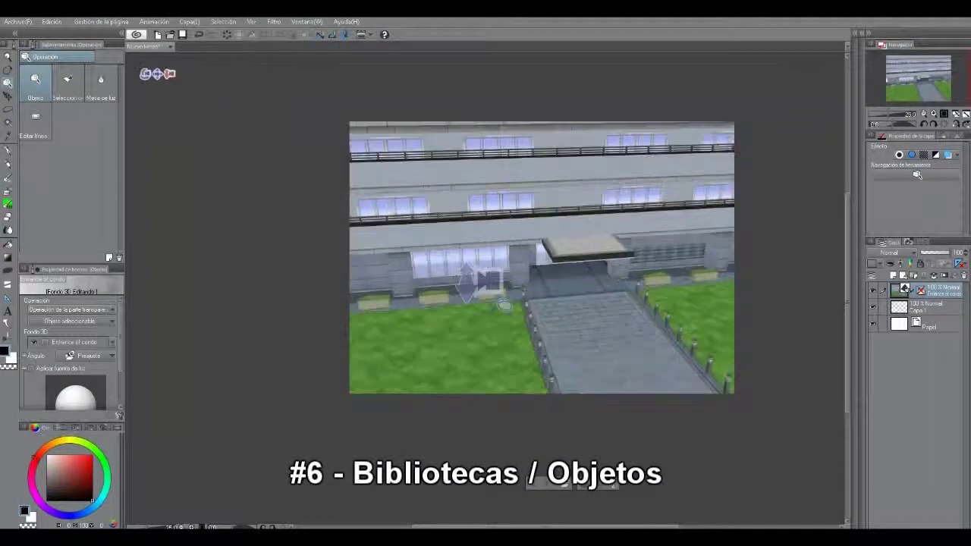
Apply line extraction to the condo layer, enlarge its effect settings, set the edge threshold to 38 and raise the black fill threshold.
click(911, 155)
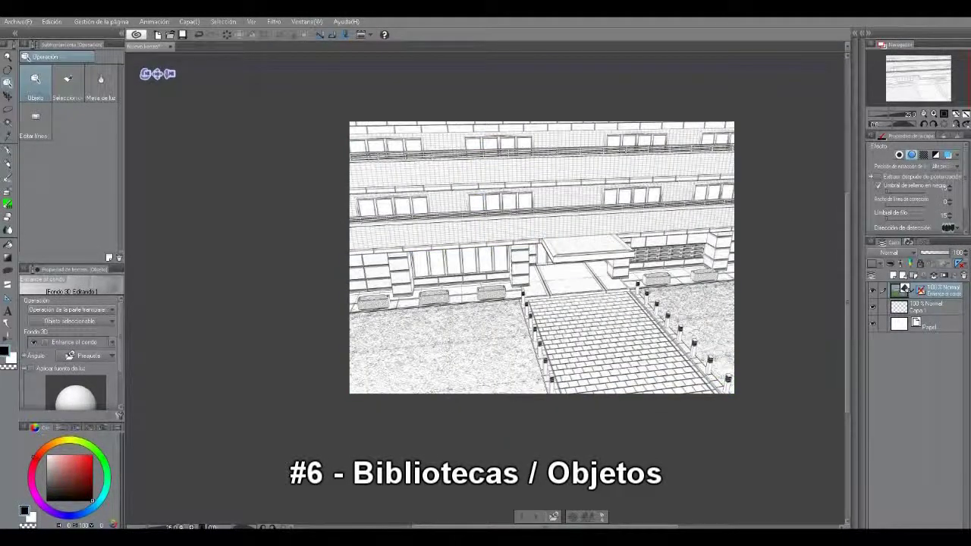
drag(911, 136, 850, 137)
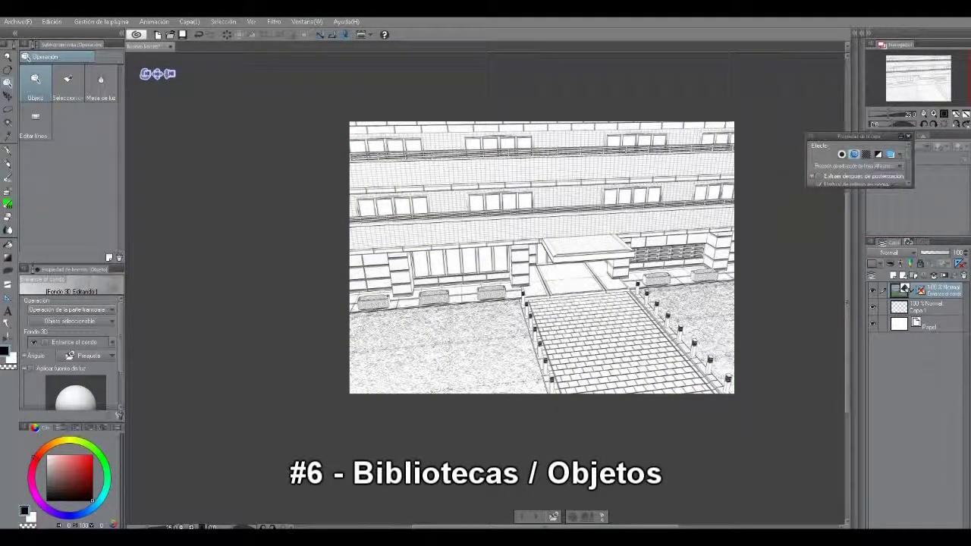
drag(913, 187, 969, 249)
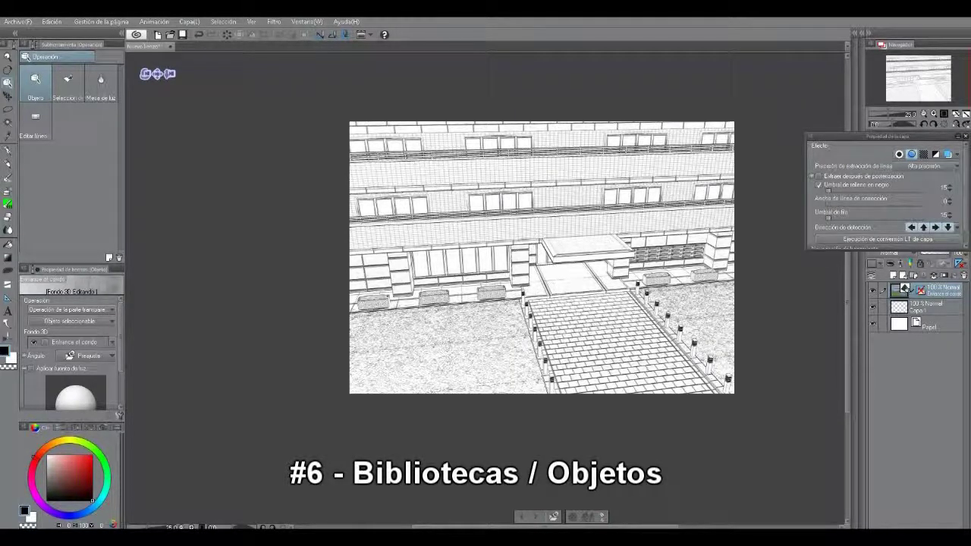
drag(831, 217, 840, 217)
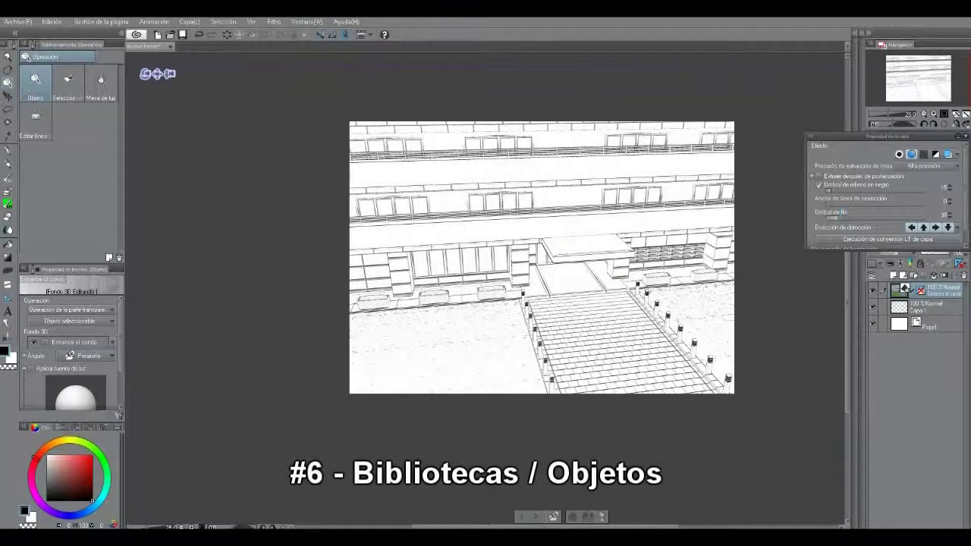
drag(829, 190, 852, 190)
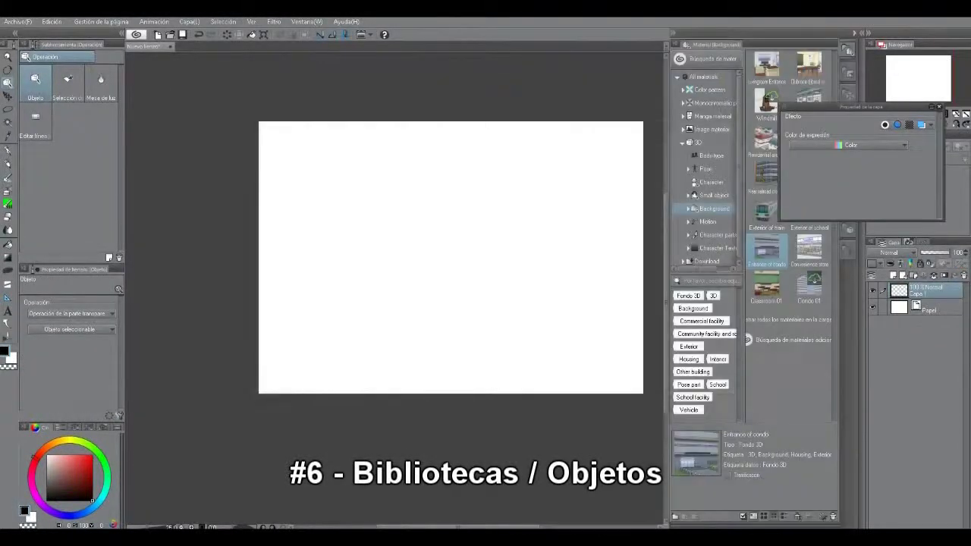
Place the Handgun A small 3D object on the canvas and apply line extraction to its layer.
click(713, 196)
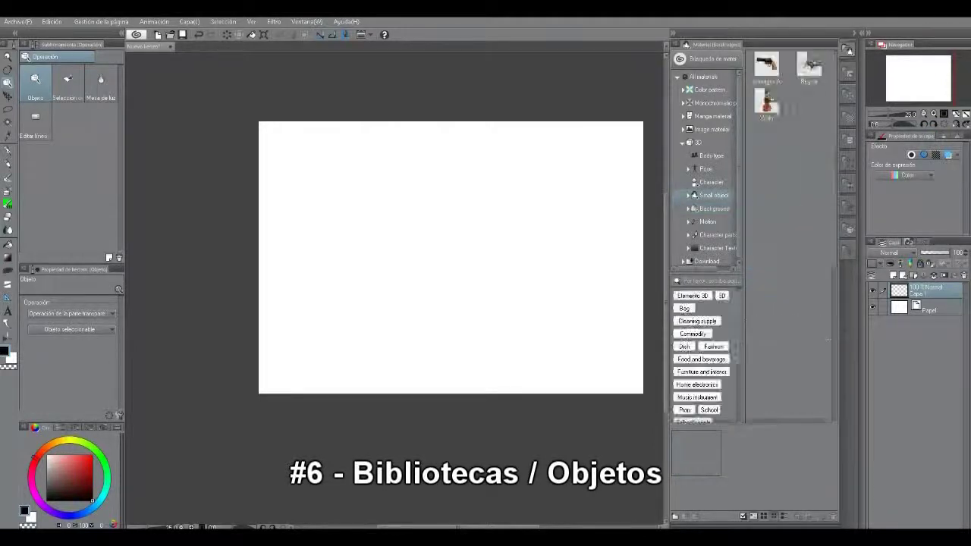
drag(766, 66, 307, 230)
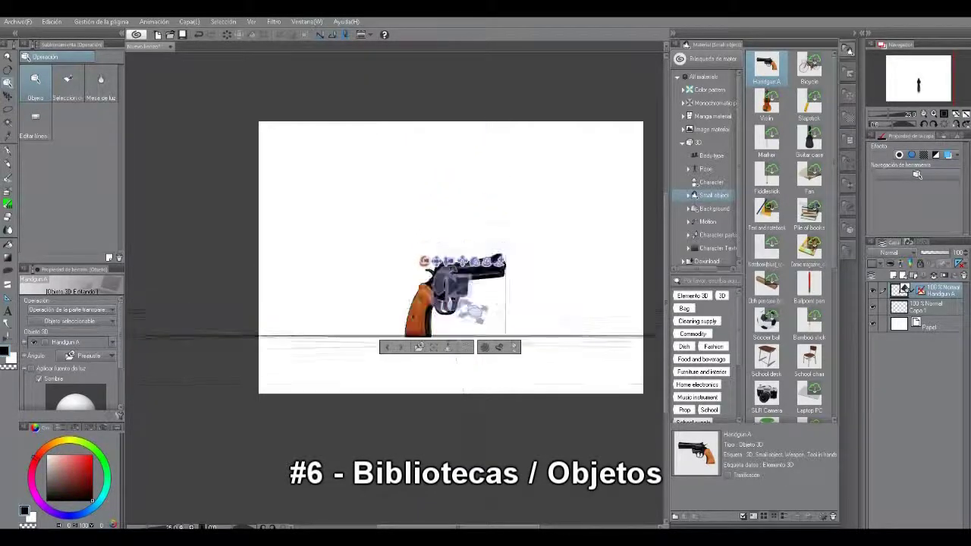
click(911, 155)
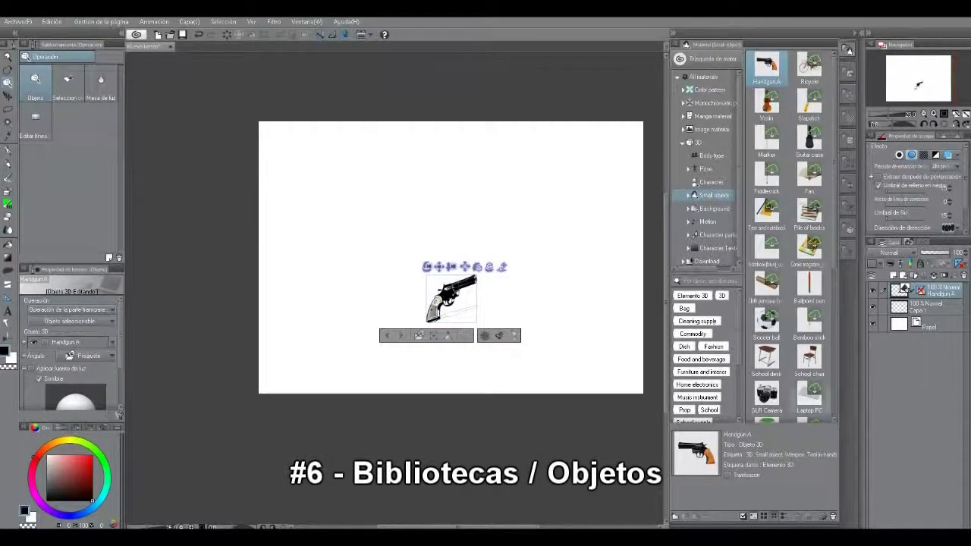
scroll(68, 353, down, 3)
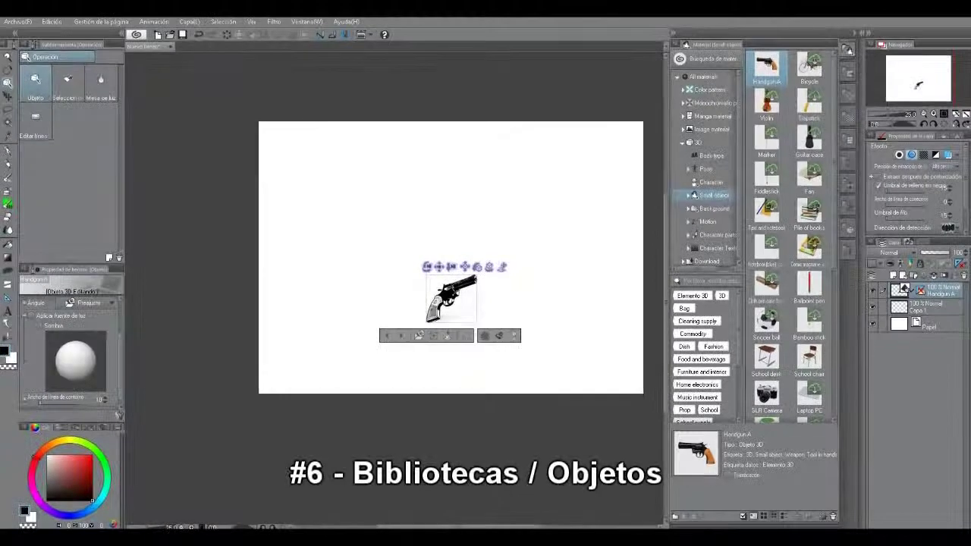
scroll(64, 349, up, 3)
Add the School chair object beside the handgun with the camera pulled back, and bring in the SLR Camera object.
drag(809, 359, 584, 253)
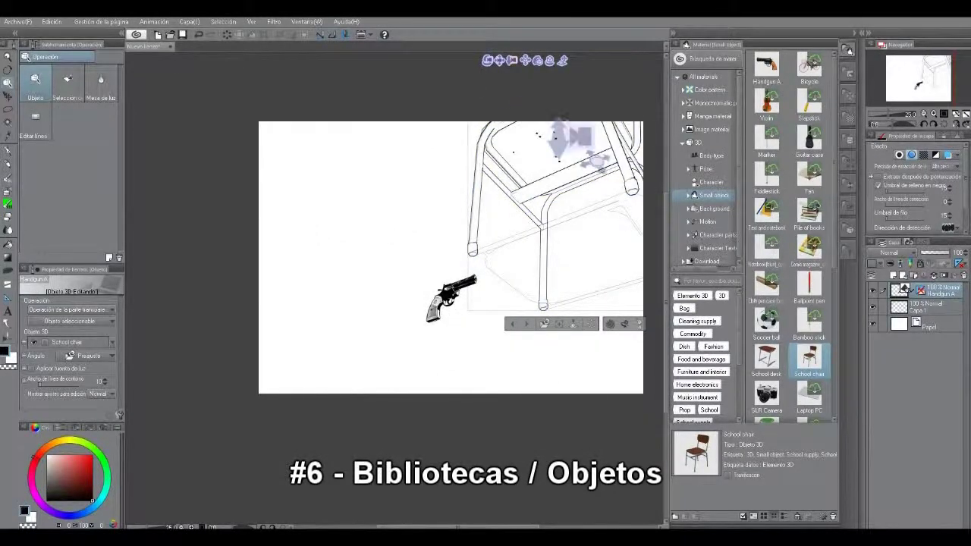
drag(561, 144, 517, 216)
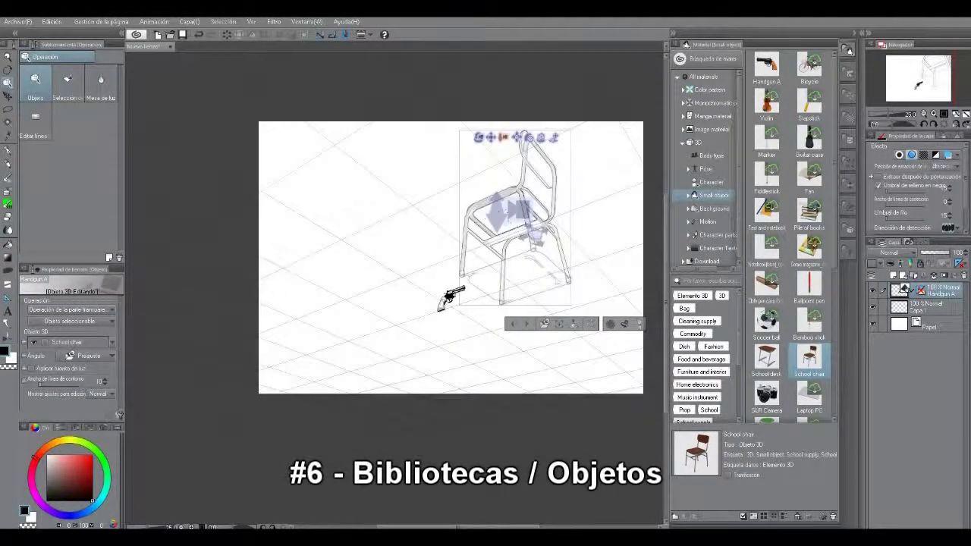
scroll(772, 287, down, 5)
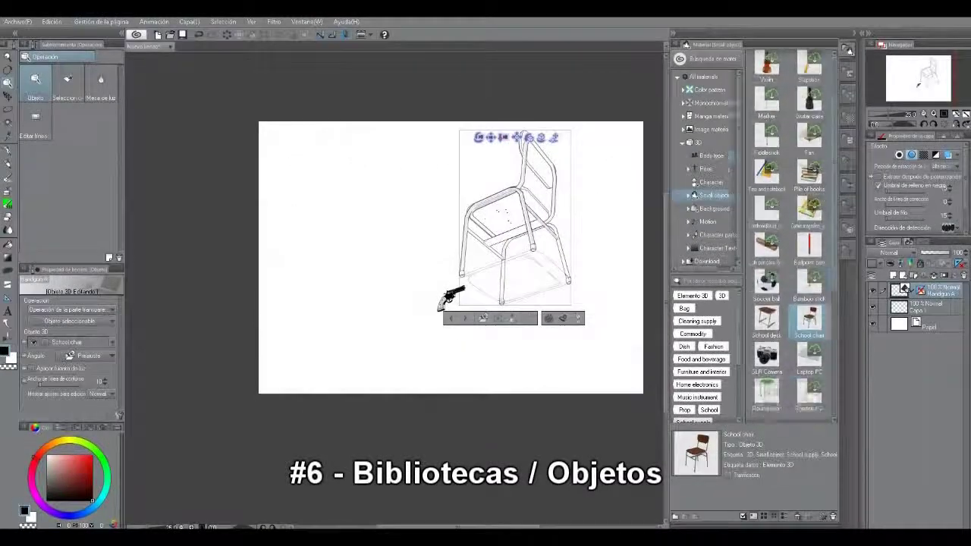
drag(767, 288, 329, 225)
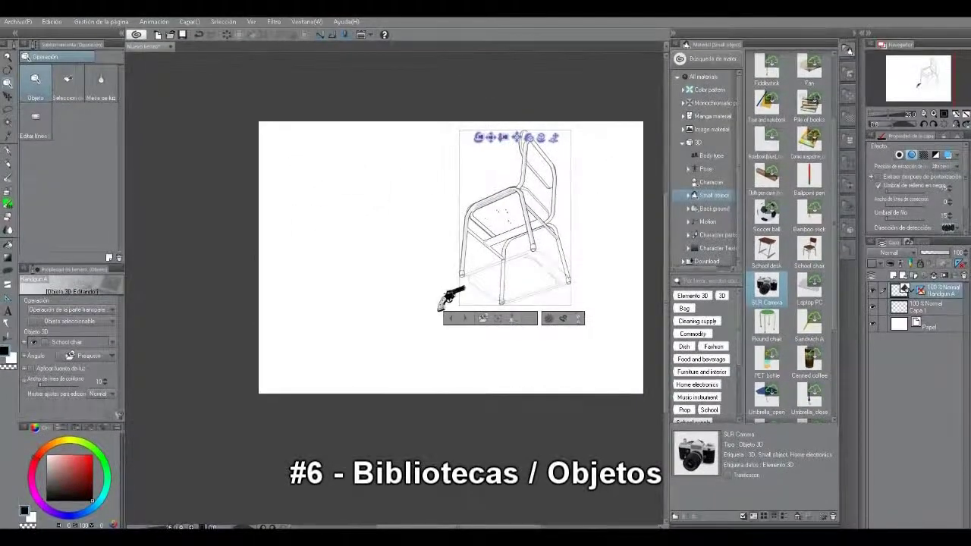
scroll(452, 297, down, 5)
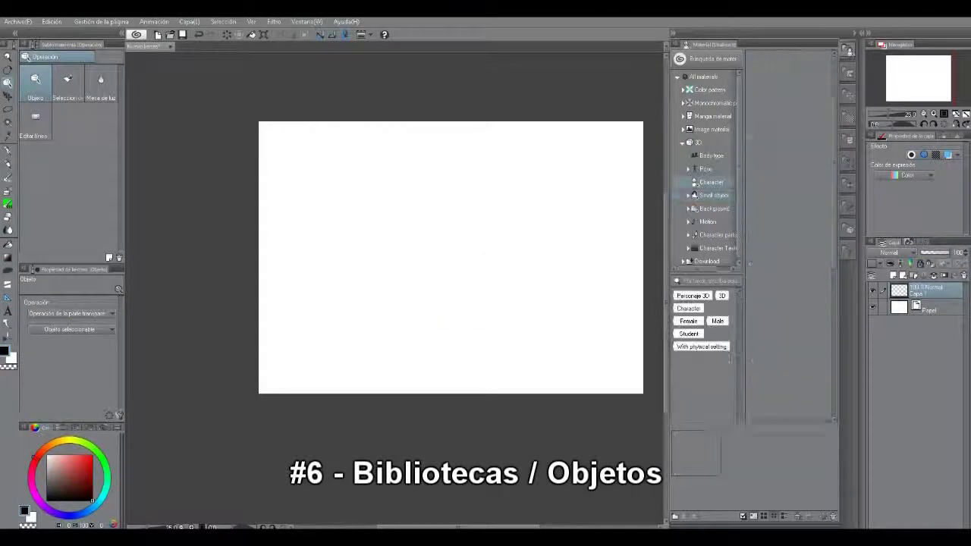
Place the "Put hands on shoulders" pose figure on the canvas and pull both raised hands down to the sides.
click(705, 169)
drag(808, 247, 377, 206)
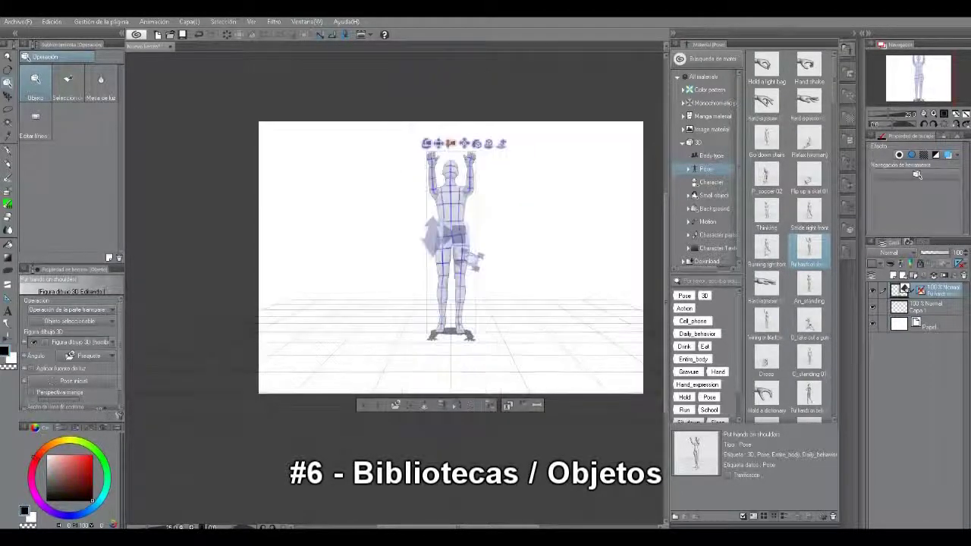
drag(454, 157, 487, 199)
click(458, 161)
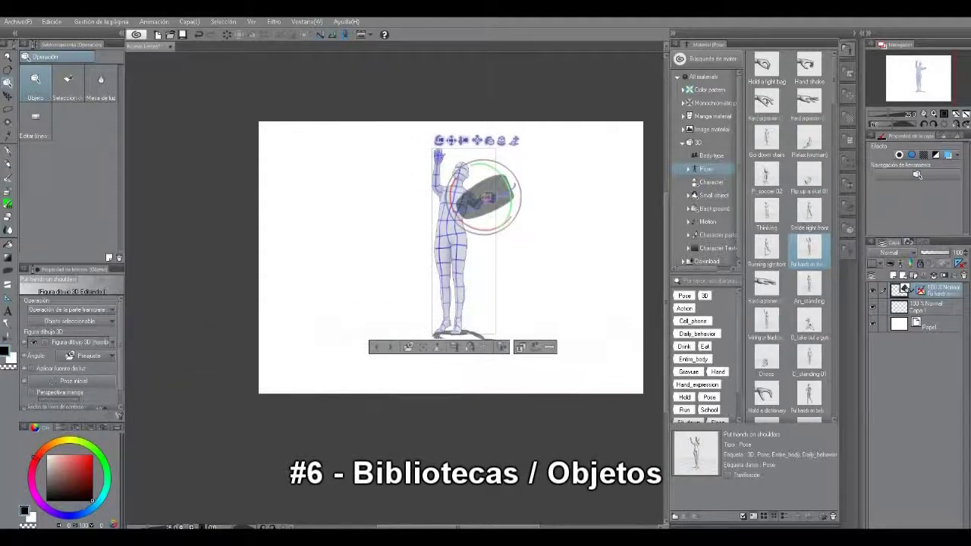
drag(440, 160, 395, 196)
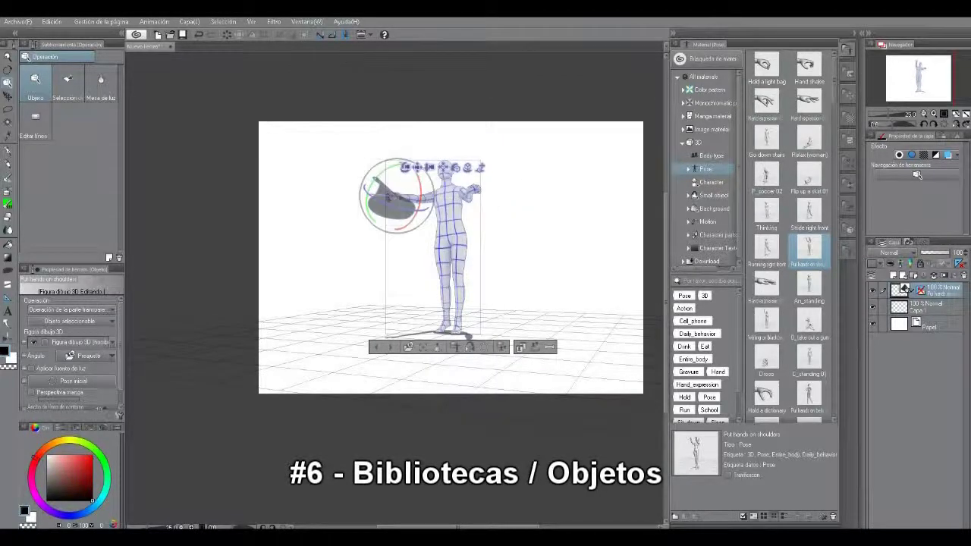
Bend the figure's leg and apply line extraction to the pose layer.
drag(459, 257, 471, 255)
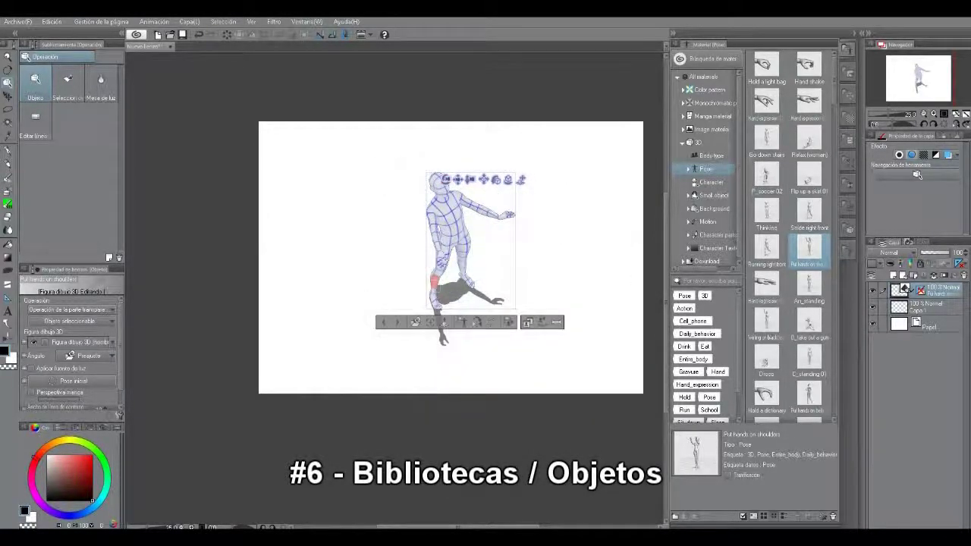
click(911, 155)
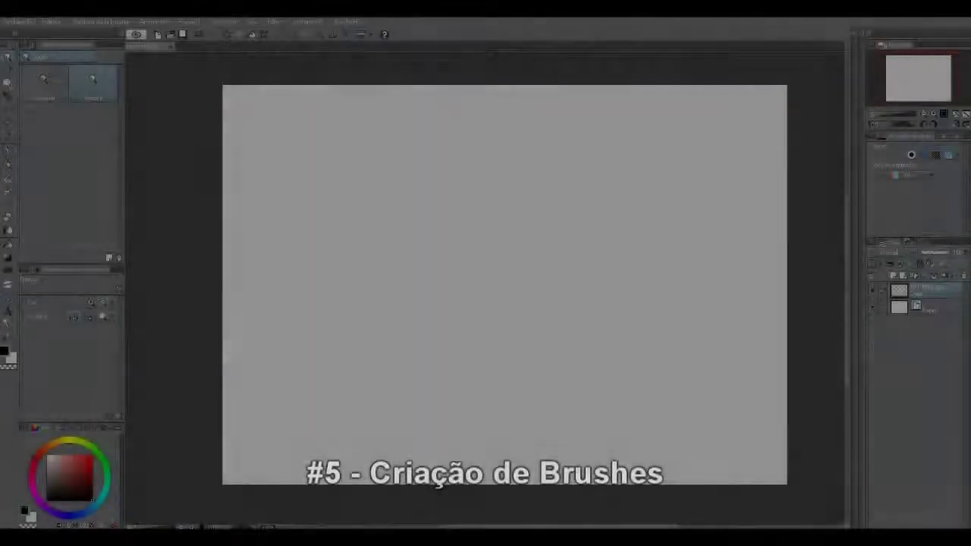
Draw a first grass plant in black pencil on the blank canvas, with two tall curved blades and a short one at the base.
scroll(485, 289, up, 1)
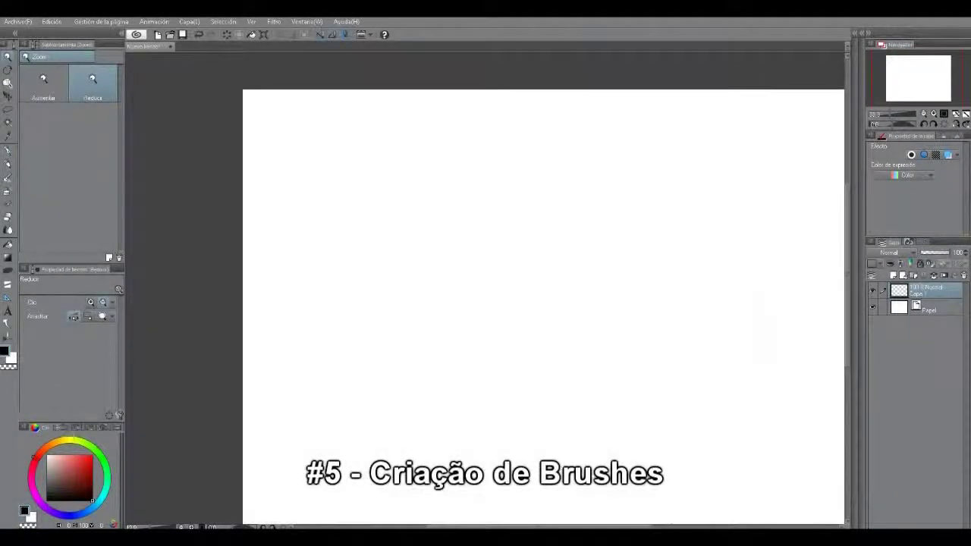
key(p)
key(ctrl+minus)
key(p)
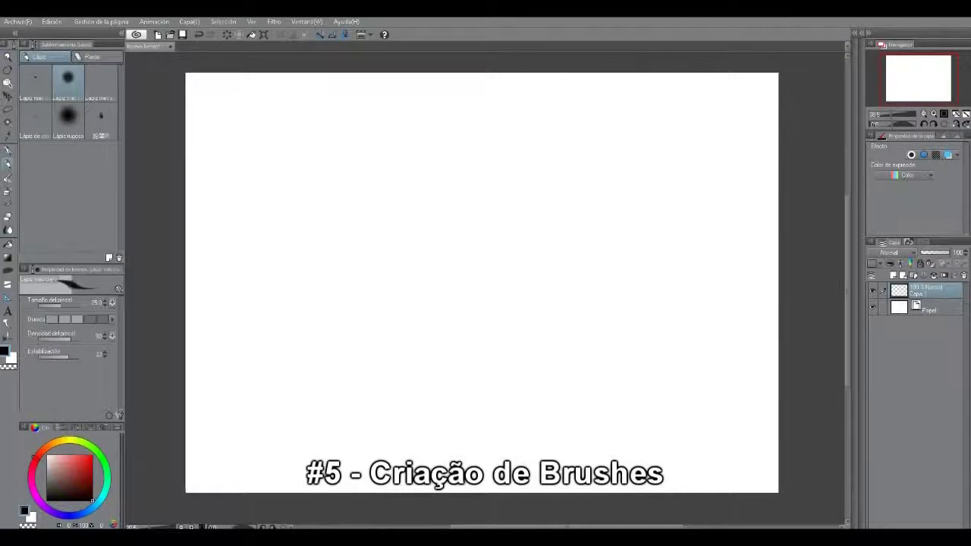
mouse_move(342, 326)
mouse_down()
mouse_move(314, 339)
mouse_move(321, 265)
mouse_move(309, 213)
mouse_up()
drag(323, 272, 338, 207)
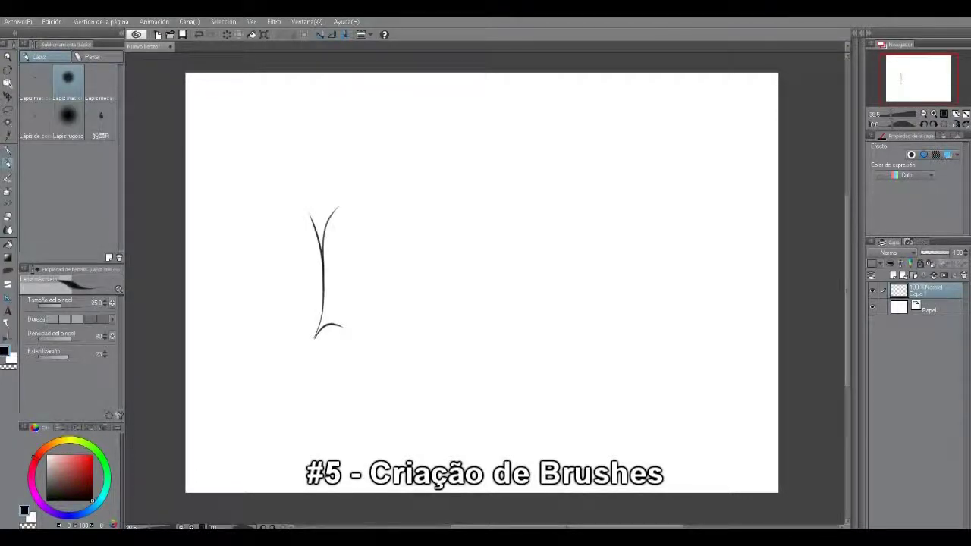
key(ctrl+z)
drag(320, 326, 292, 241)
Draw a second plant beside it: a thin forked stem with clusters of dots at the tips and a slender side blade.
drag(394, 318, 383, 189)
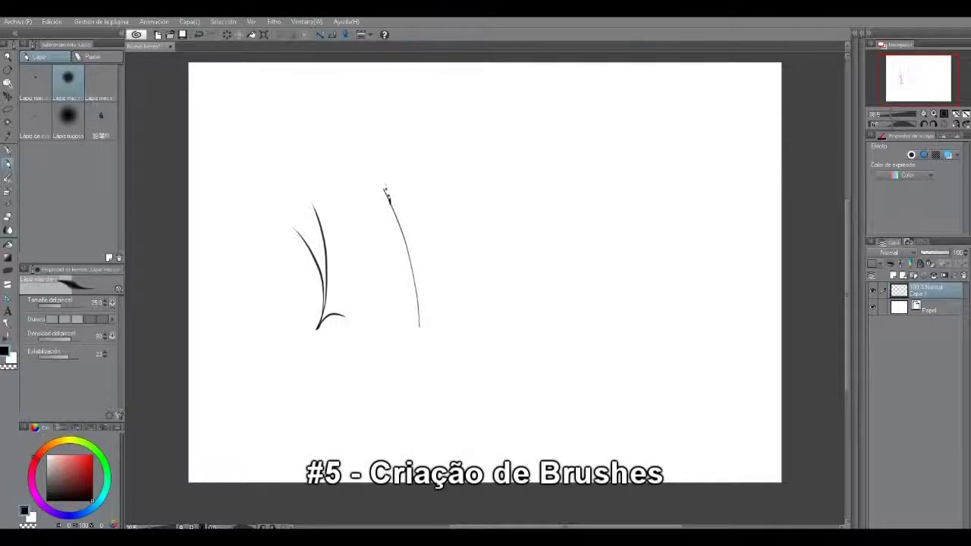
key(ctrl+z)
drag(404, 241, 405, 196)
click(402, 199)
click(409, 199)
click(408, 203)
click(406, 208)
drag(419, 324, 389, 248)
key(ctrl+z)
drag(418, 312, 391, 244)
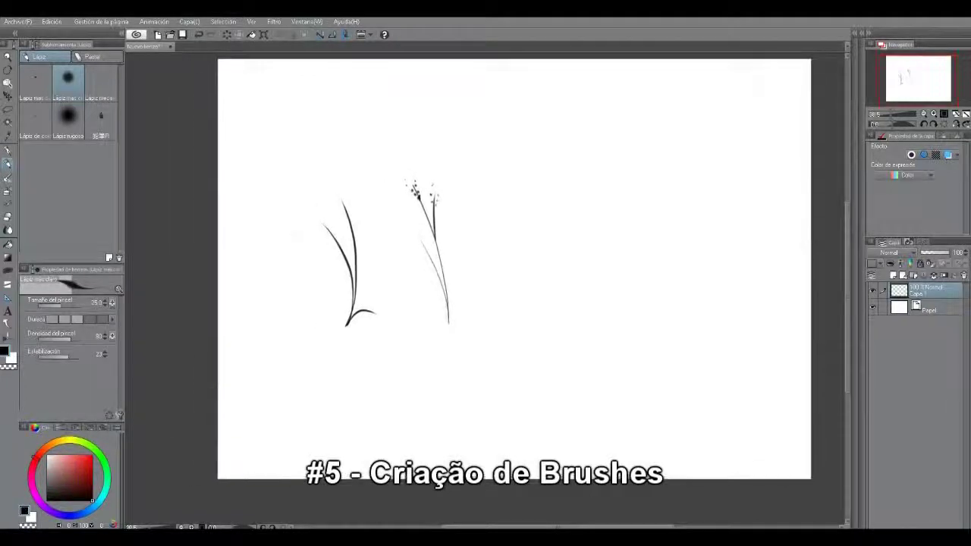
Draw a third plant as a tall straight stem with small branches fanning out at its tip.
drag(480, 320, 477, 185)
drag(478, 226, 491, 184)
drag(478, 216, 471, 198)
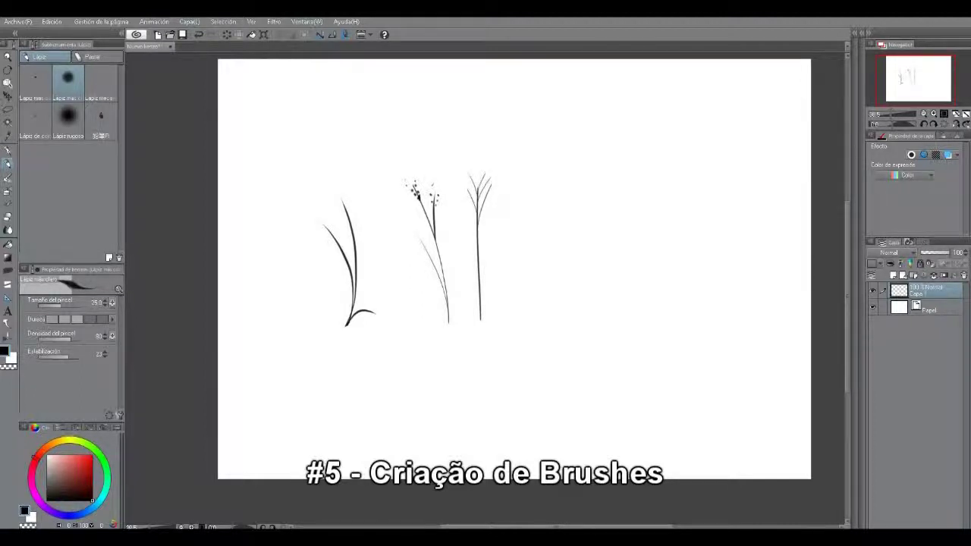
key(space)
drag(485, 251, 477, 249)
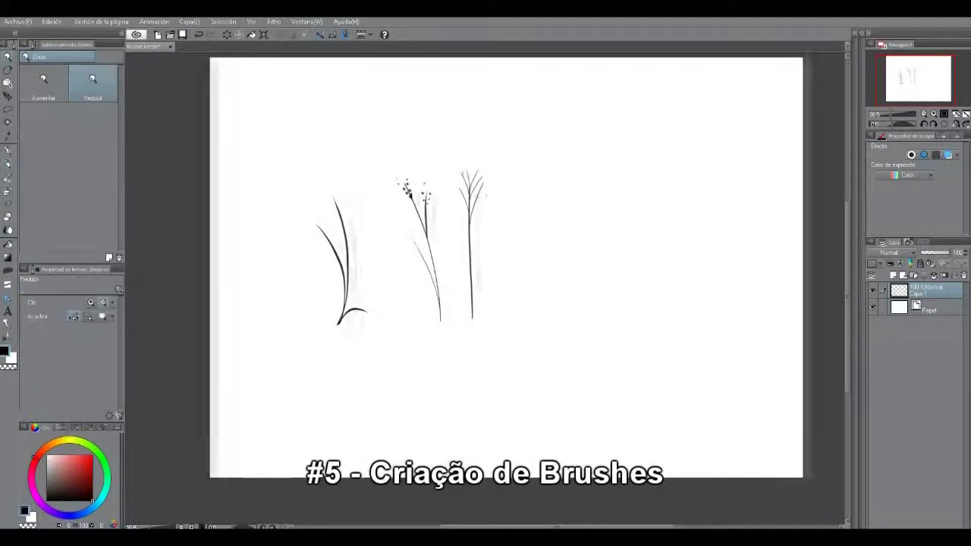
Fill the third plant's crown with finer twigs and add a curved blade rising from the stem's base.
key(p)
key(p)
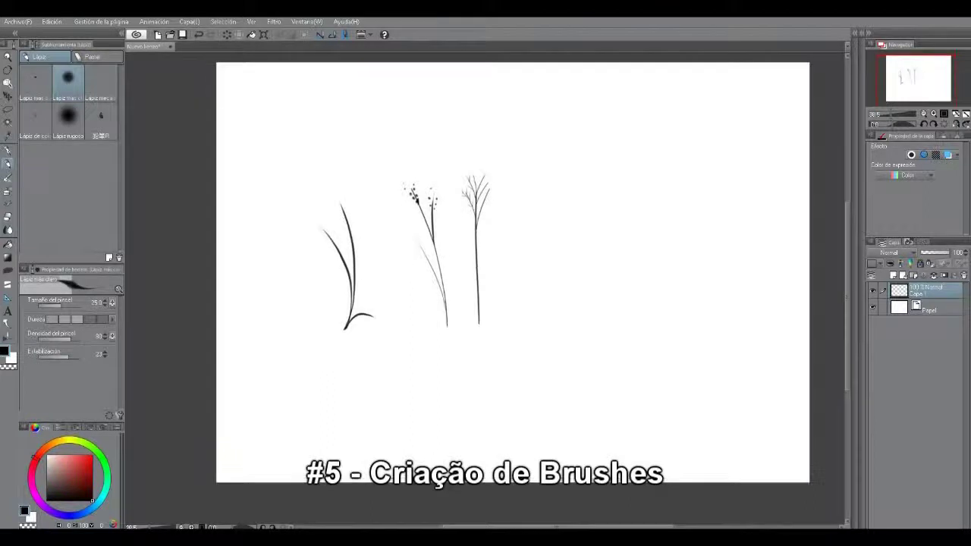
scroll(478, 200, up, 2)
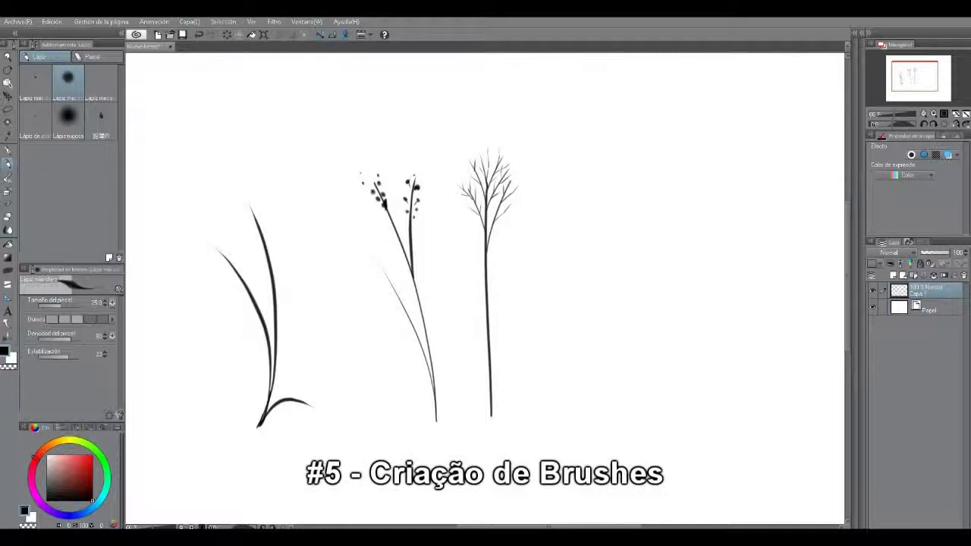
key(ctrl+z)
mouse_move(487, 311)
mouse_down()
mouse_move(492, 386)
mouse_move(515, 269)
mouse_up()
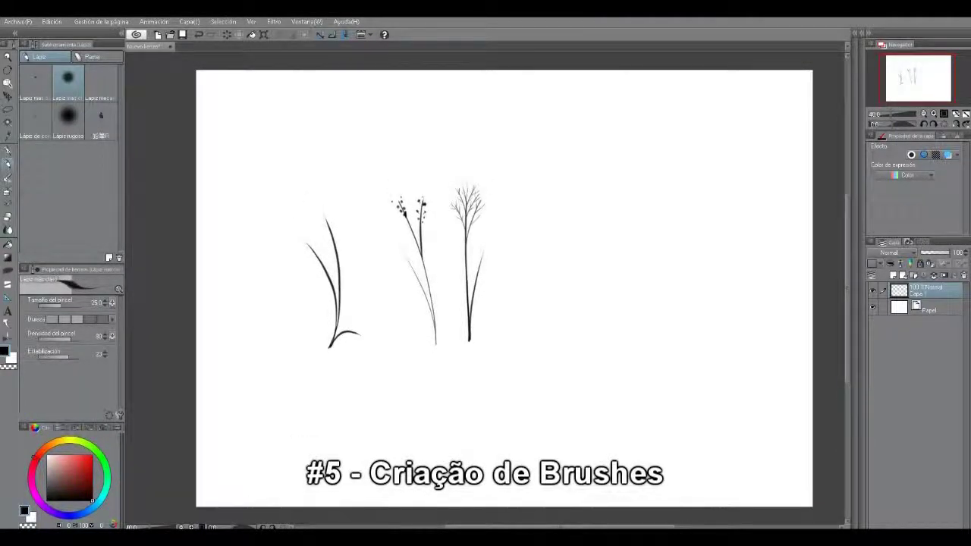
Draw a short grass tuft beside the tall stem, with blades arching outward on both sides.
mouse_move(518, 334)
mouse_down()
mouse_move(504, 272)
mouse_move(554, 275)
mouse_up()
drag(518, 328, 537, 304)
key(ctrl+z)
drag(518, 328, 525, 317)
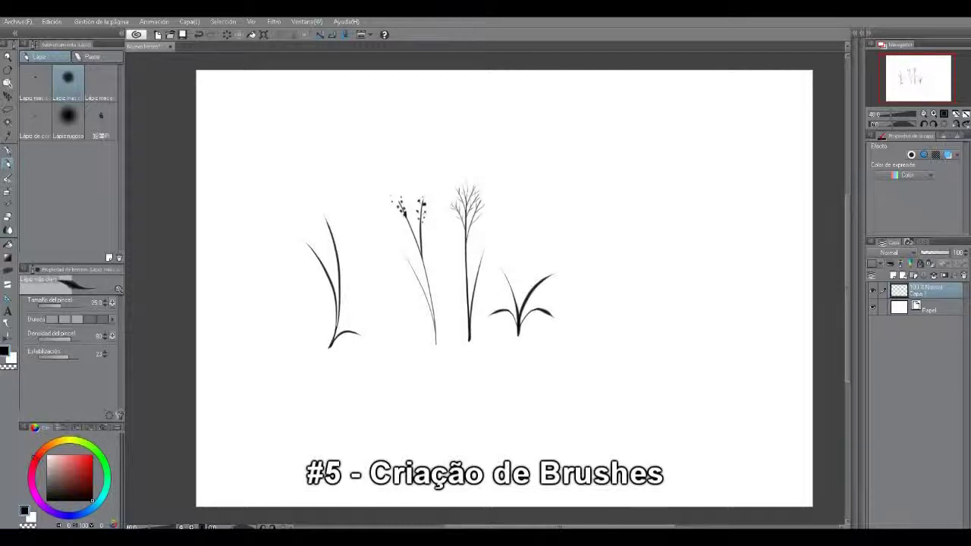
drag(519, 329, 517, 296)
key(ctrl+z)
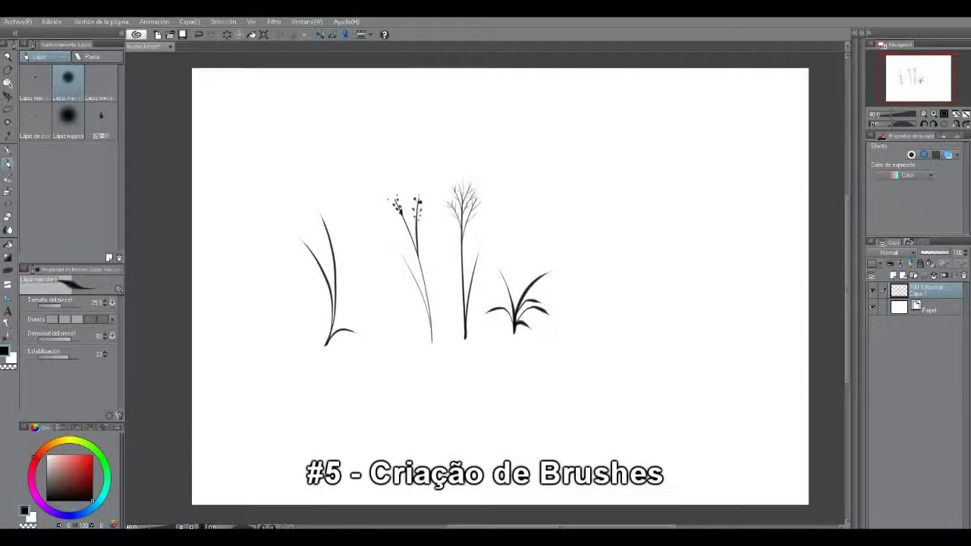
Select the short grass tuft with a rectangular selection, shift it slightly away from the tall stem, and deselect.
key(m)
drag(487, 254, 565, 365)
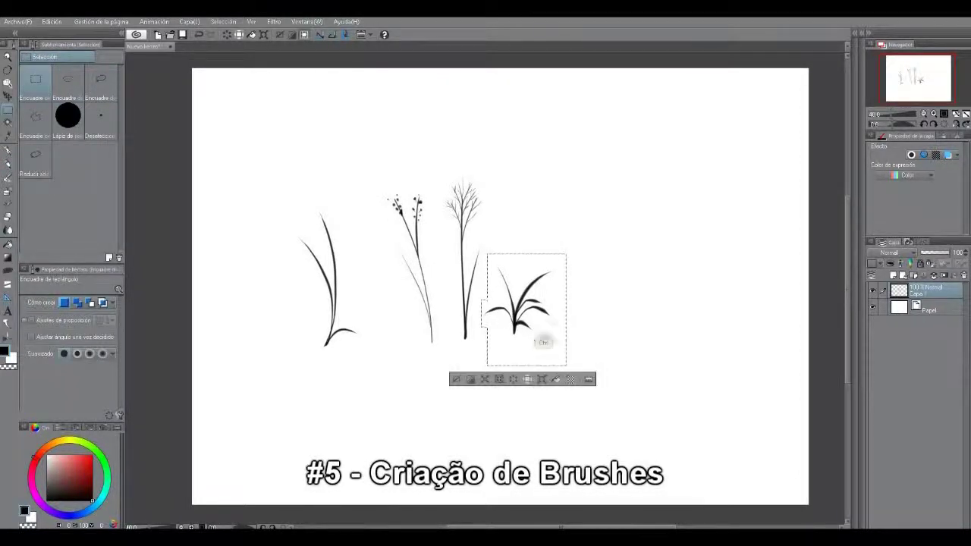
key(ctrl+t)
drag(524, 311, 538, 310)
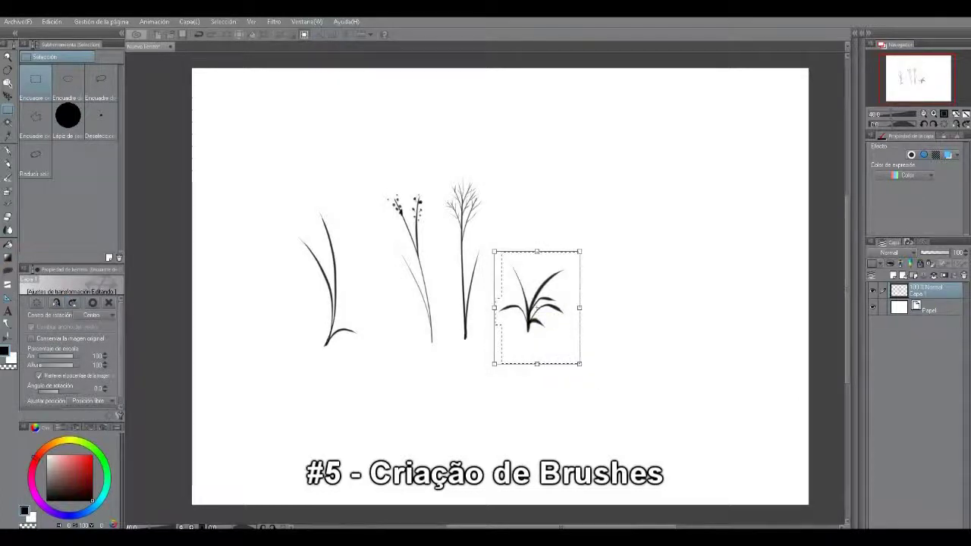
key(Return)
key(ctrl+d)
Draw a fifth plant with the pencil as a fan of long thin stems spreading from one base point.
key(p)
key(p)
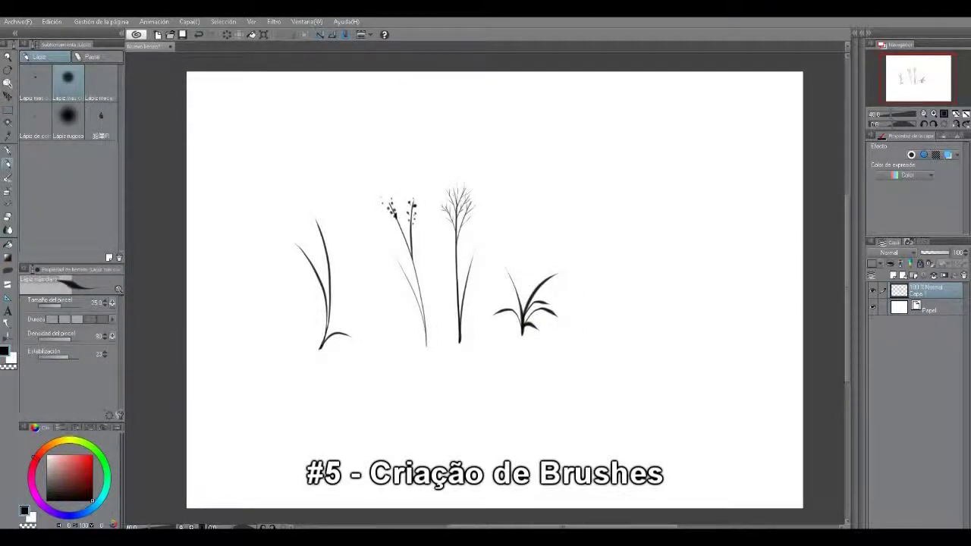
drag(601, 331, 646, 240)
drag(603, 327, 588, 232)
key(ctrl+z)
mouse_move(603, 331)
mouse_down()
mouse_move(588, 201)
mouse_move(621, 195)
mouse_up()
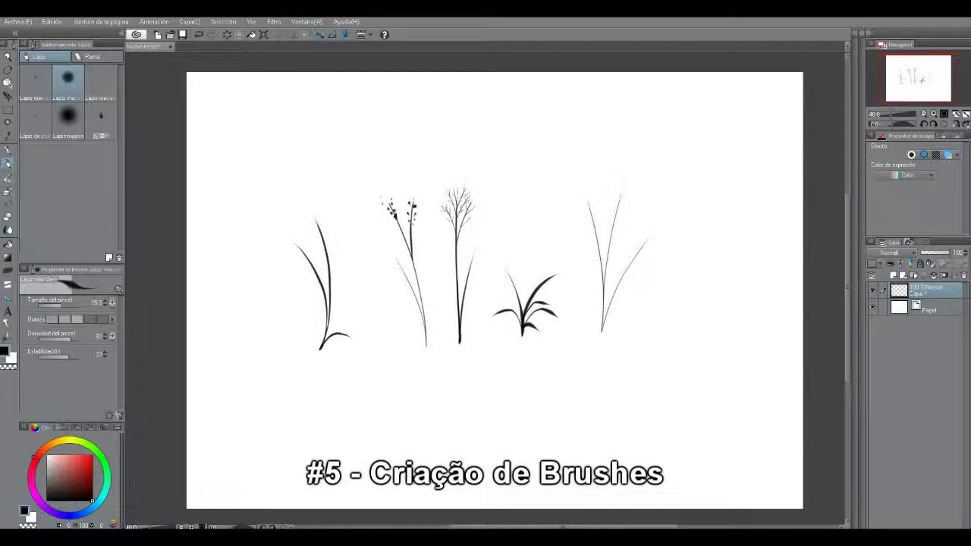
key(ctrl+z)
drag(609, 305, 630, 236)
drag(602, 328, 561, 222)
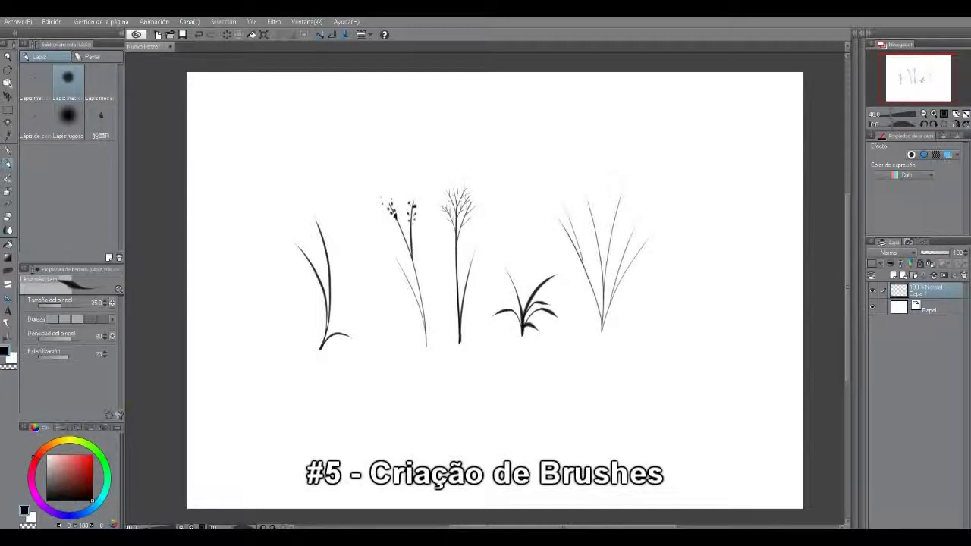
Add feathery sprigs to the tips of the fan plant's two leftmost stems.
scroll(561, 244, up, 2)
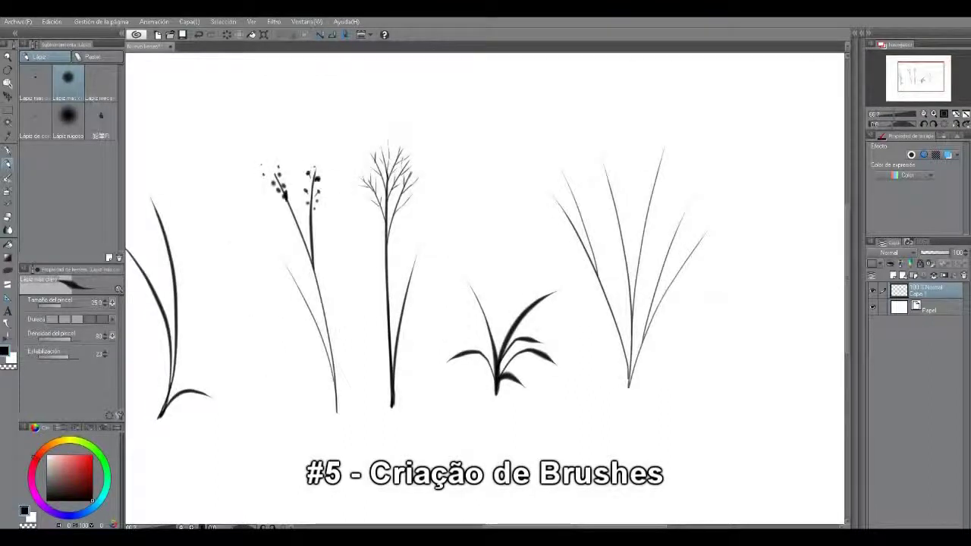
drag(561, 244, 557, 263)
mouse_move(557, 173)
mouse_down()
mouse_move(560, 216)
mouse_move(546, 212)
mouse_move(548, 182)
mouse_move(564, 190)
mouse_up()
key(ctrl+z)
drag(570, 241, 549, 207)
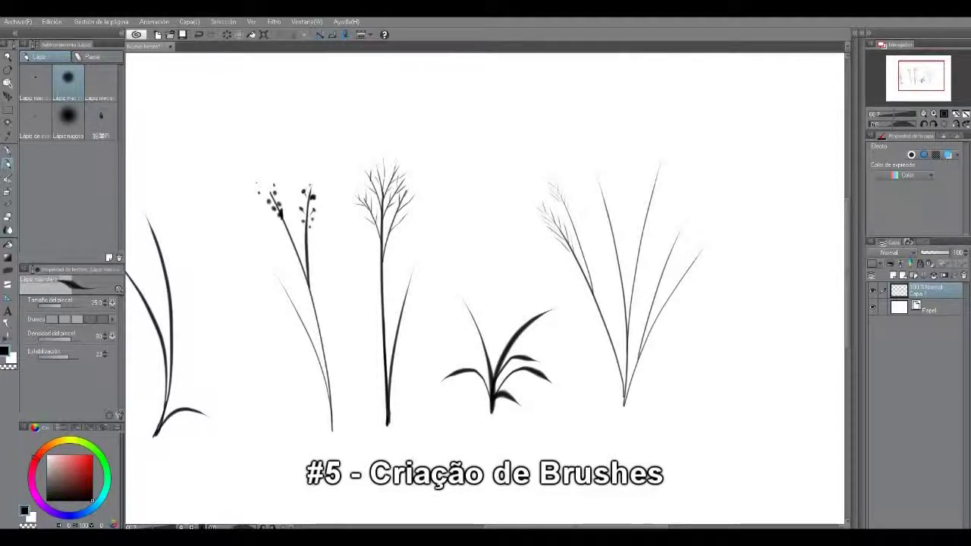
Add matching feathery sprigs to the tips of the fan plant's remaining stems.
drag(603, 192, 594, 176)
drag(609, 219, 597, 201)
drag(610, 226, 599, 203)
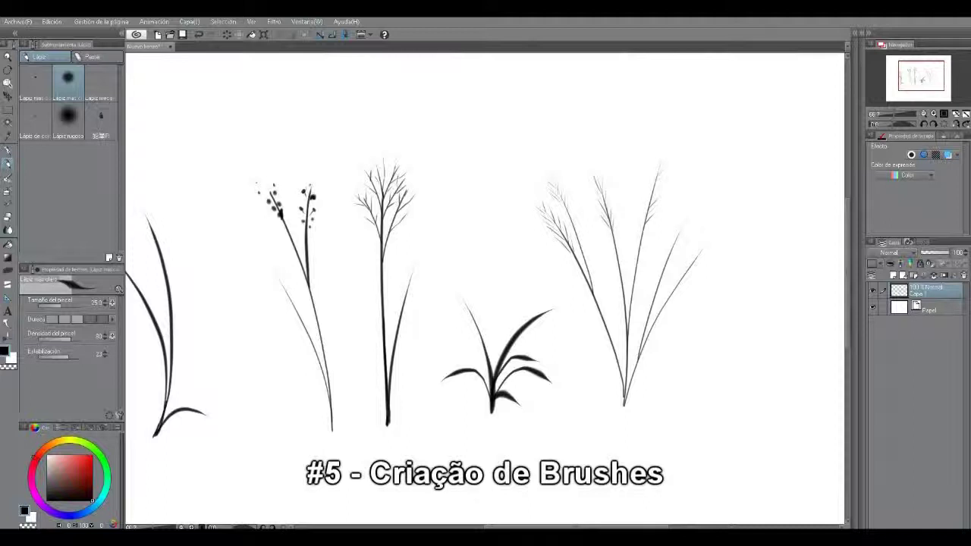
drag(649, 209, 647, 188)
drag(680, 230, 691, 216)
mouse_move(686, 273)
mouse_down()
mouse_move(708, 249)
mouse_move(637, 273)
mouse_up()
key(alt+space)
drag(642, 312, 720, 312)
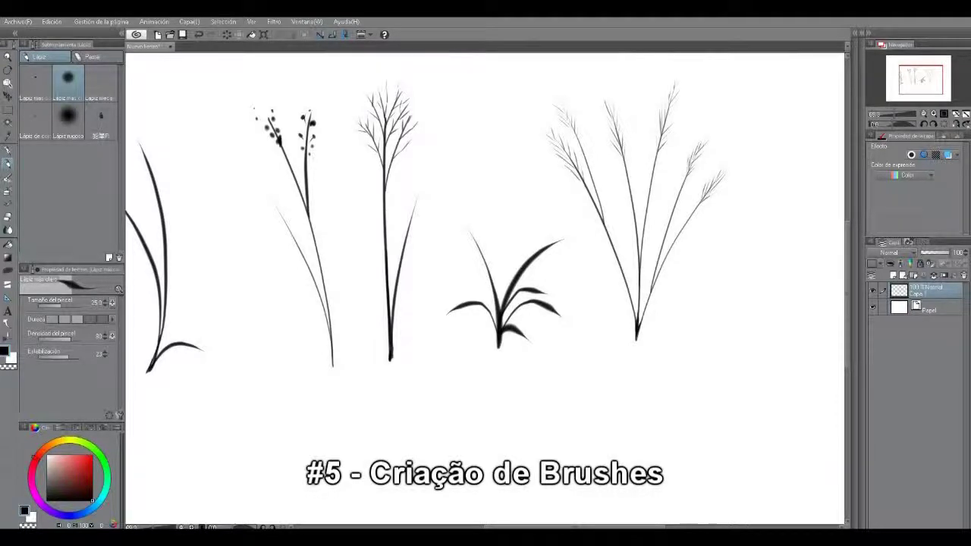
Add a brightness/contrast correction layer over the plant drawings with brightness -100 and increased contrast.
key(alt+space)
click(654, 341)
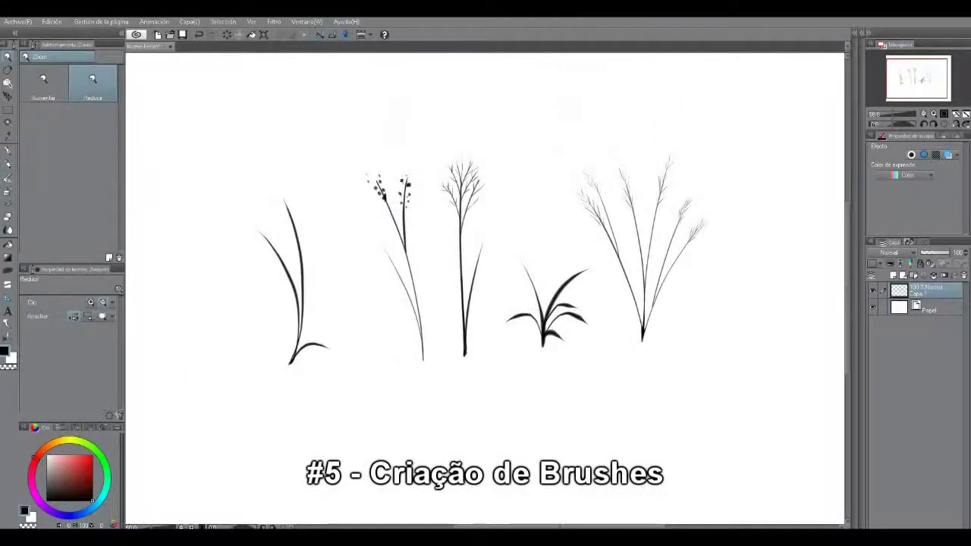
click(653, 345)
drag(633, 353, 650, 354)
click(189, 22)
mouse_move(233, 59)
click(383, 61)
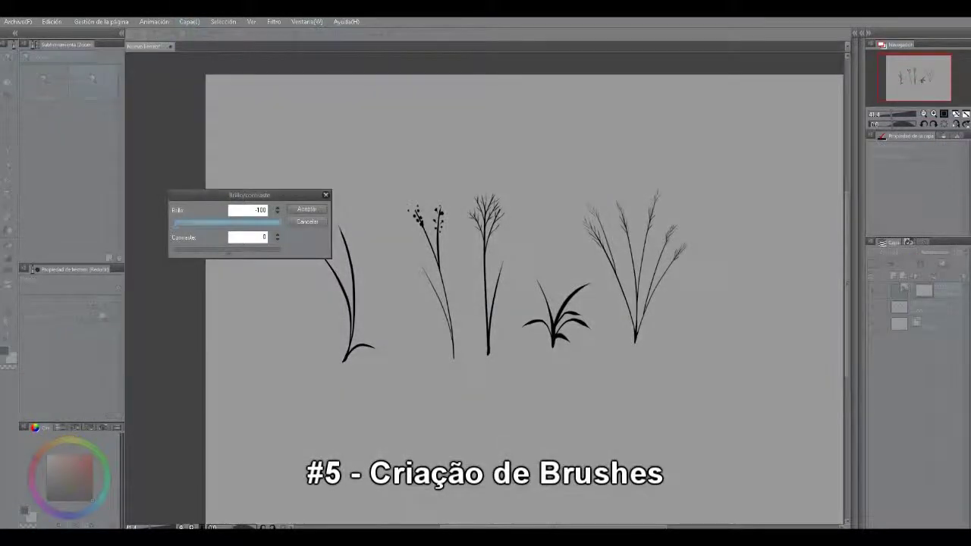
drag(229, 251, 264, 251)
click(307, 209)
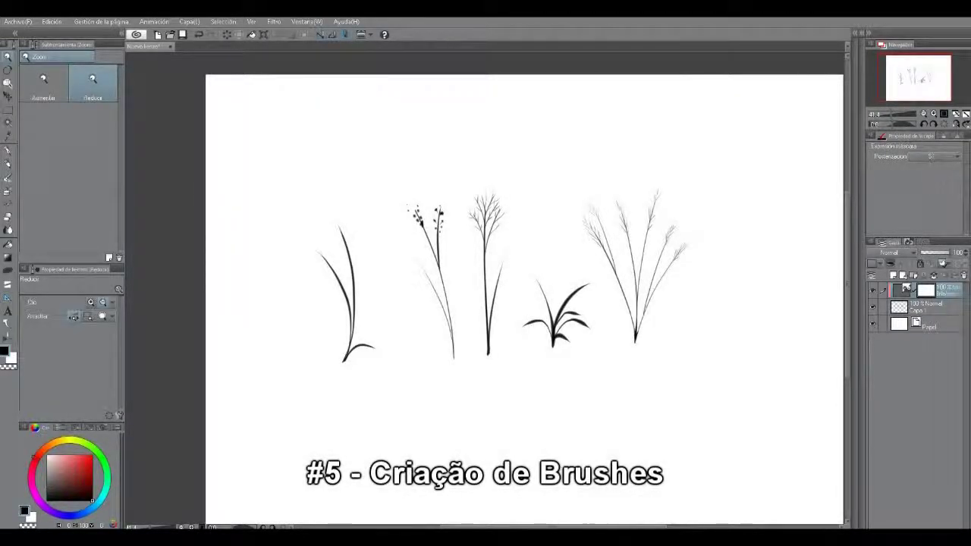
Hide the paper layer and merge the brightness/contrast correction layer into the plant drawing layer Capa 1.
click(891, 263)
drag(523, 303, 468, 274)
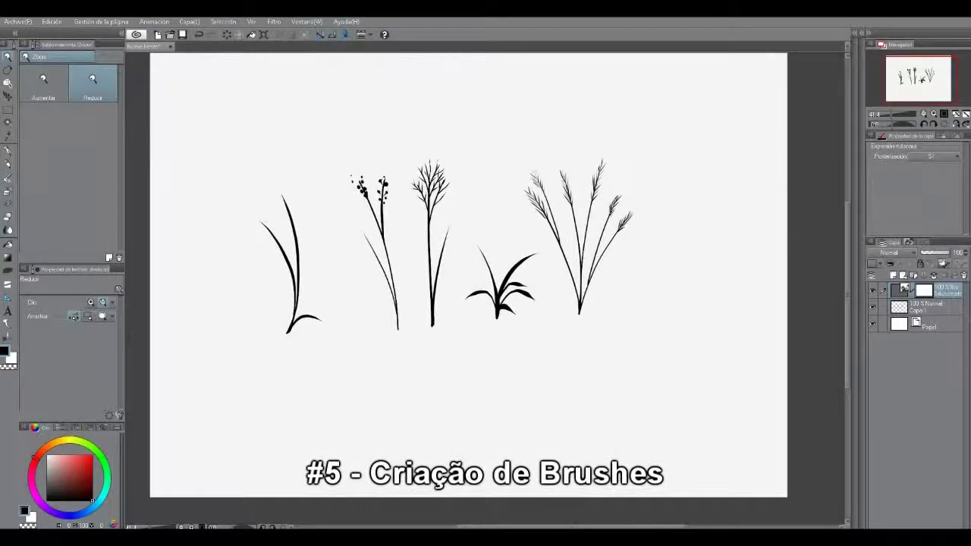
click(873, 324)
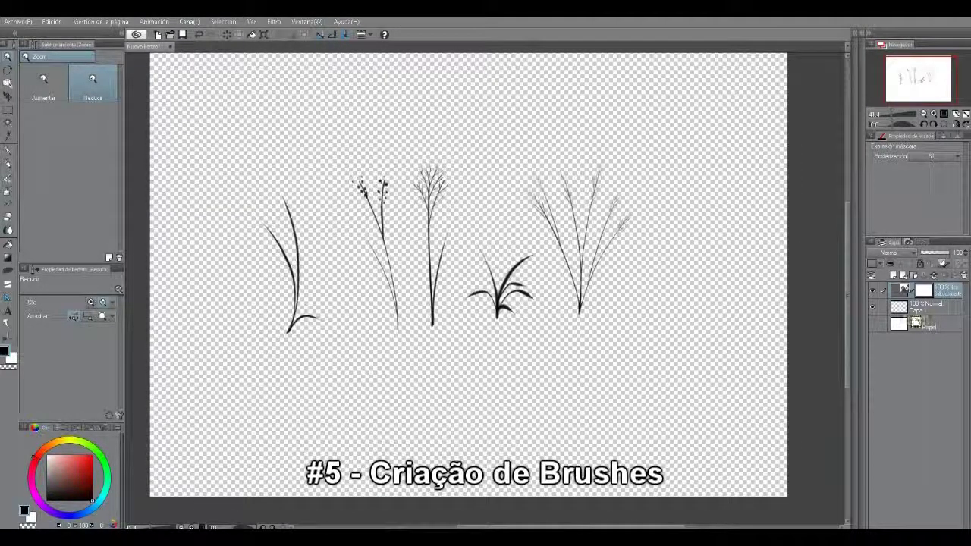
key(ctrl+e)
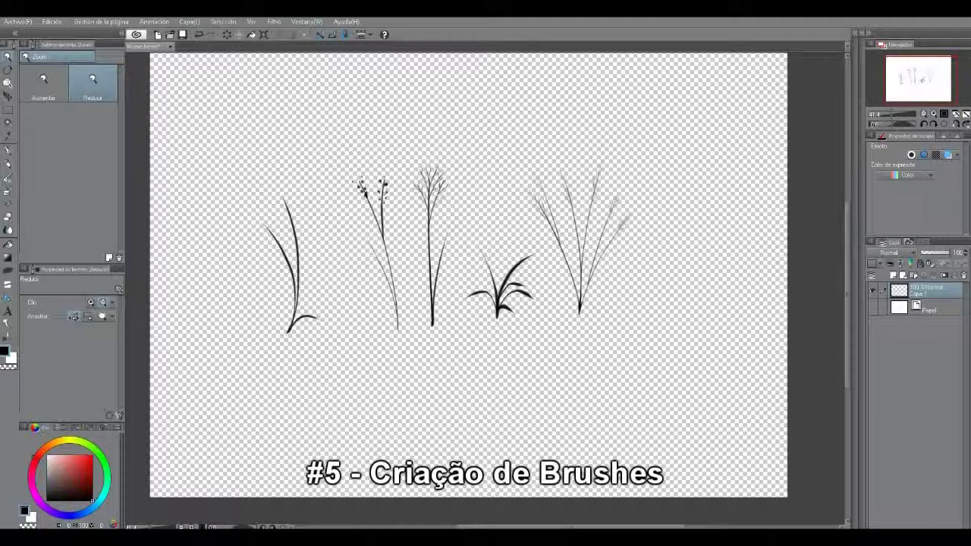
Select the first plant with a rectangle and start registering it as image material grama_1, enabled as a brush tip shape.
key(m)
drag(232, 180, 336, 361)
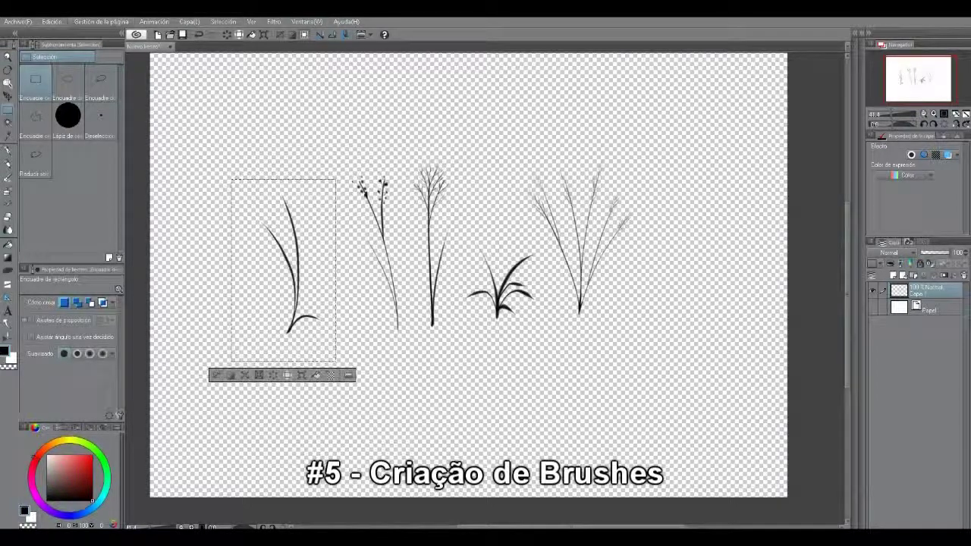
click(51, 21)
mouse_move(190, 192)
click(267, 196)
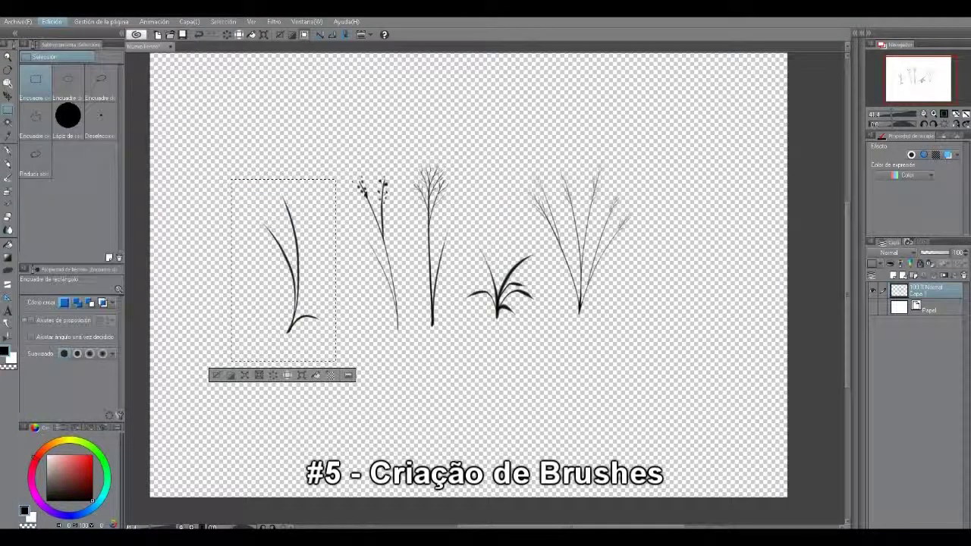
text(grama_1)
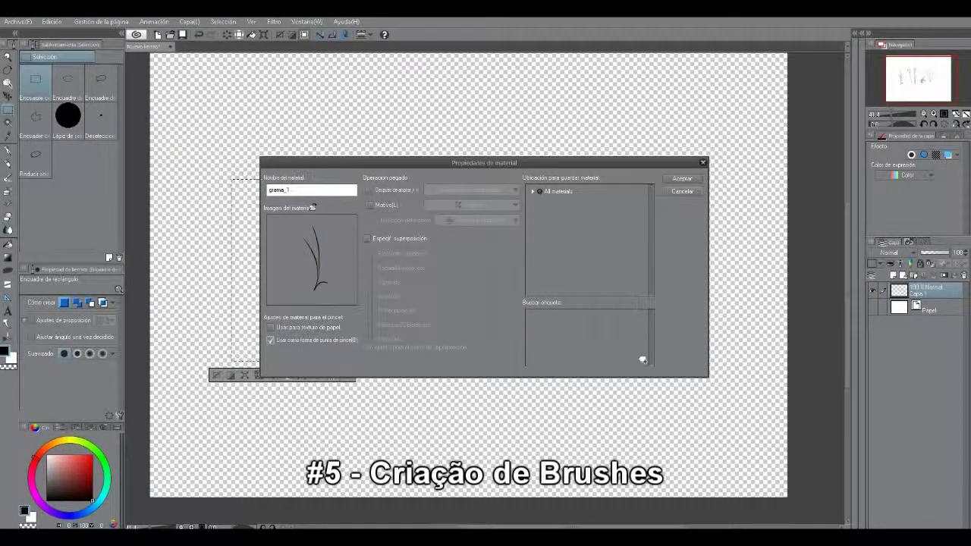
Save the grama_1 material in the Brush folder under Image material with the tag grama_1.
click(532, 191)
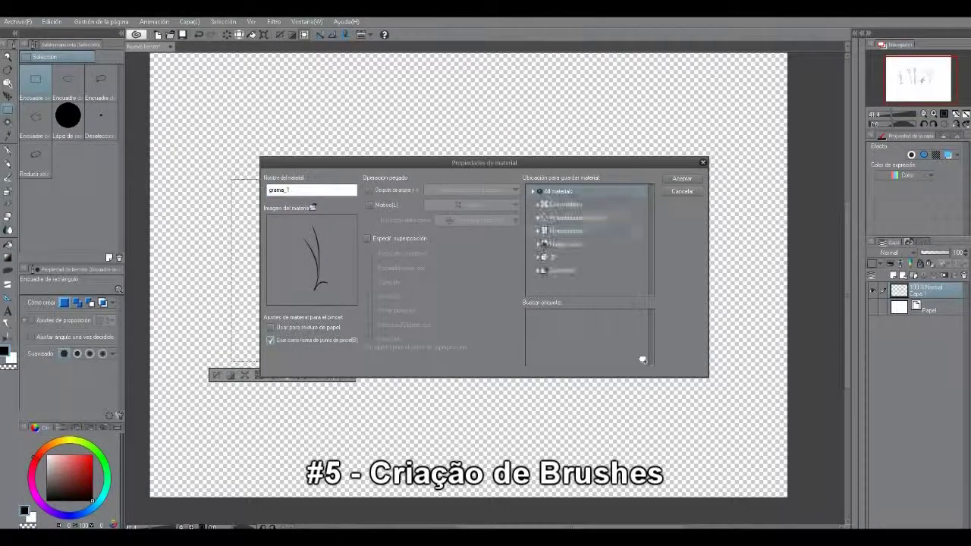
click(538, 244)
click(561, 283)
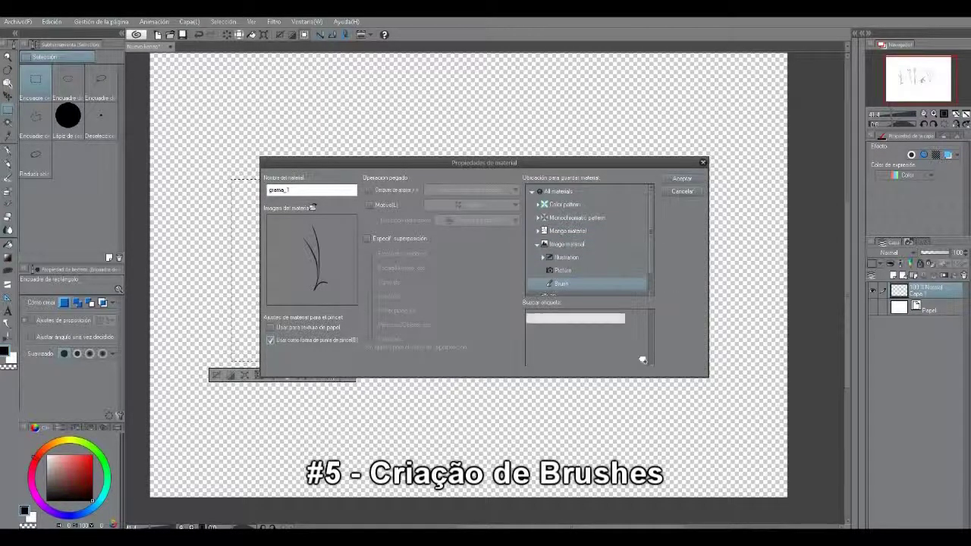
click(643, 360)
text(grama_1)
key(Return)
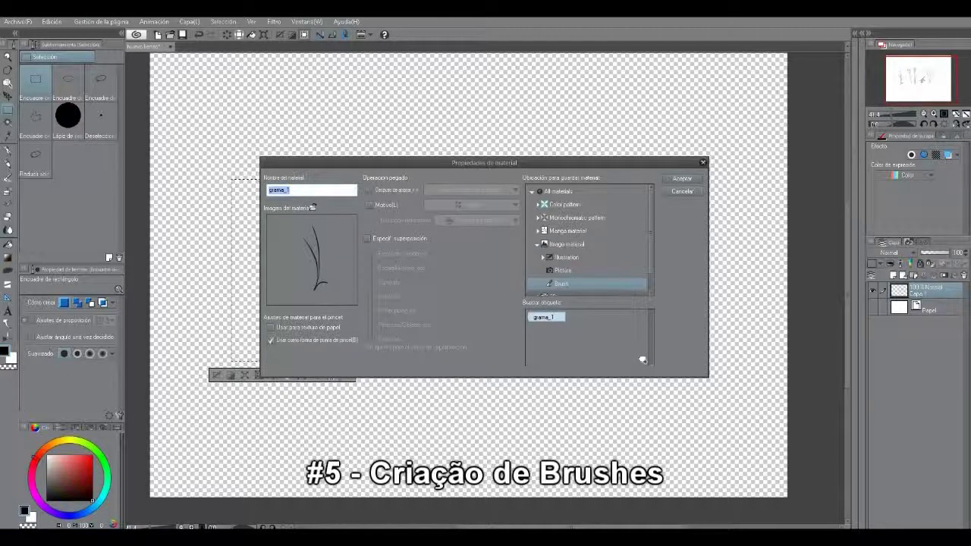
click(682, 178)
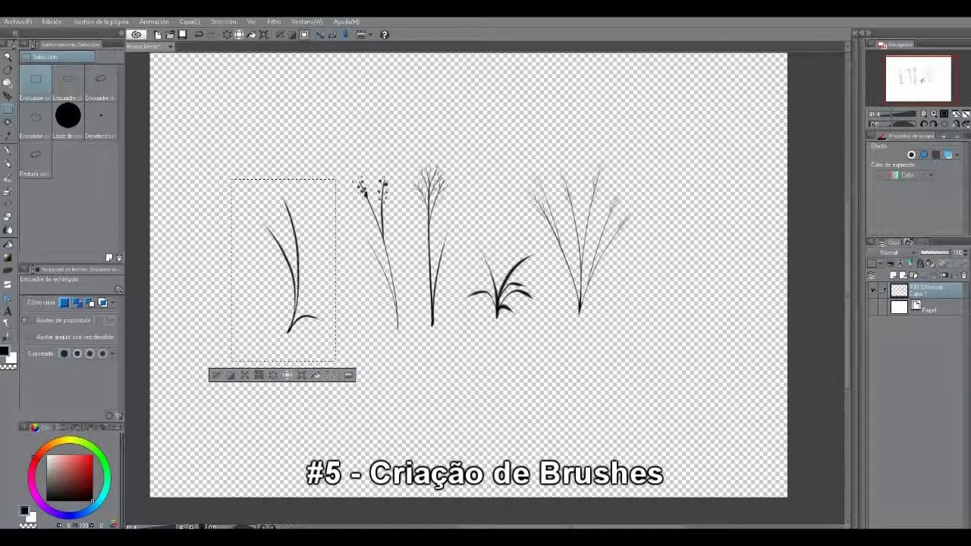
Select the second plant and start registering it as image material grama_2, enabled as a brush tip shape.
drag(342, 162, 408, 357)
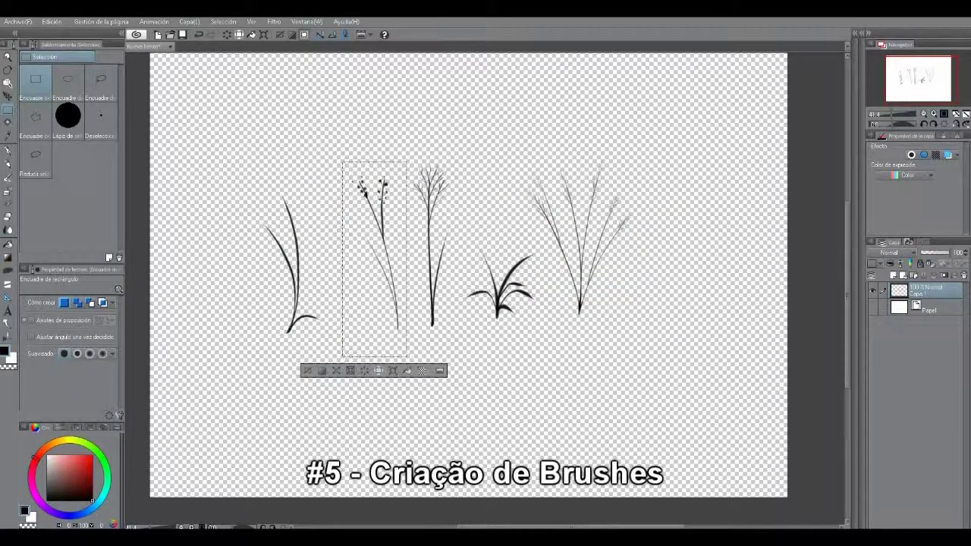
click(16, 21)
mouse_move(52, 22)
mouse_move(129, 193)
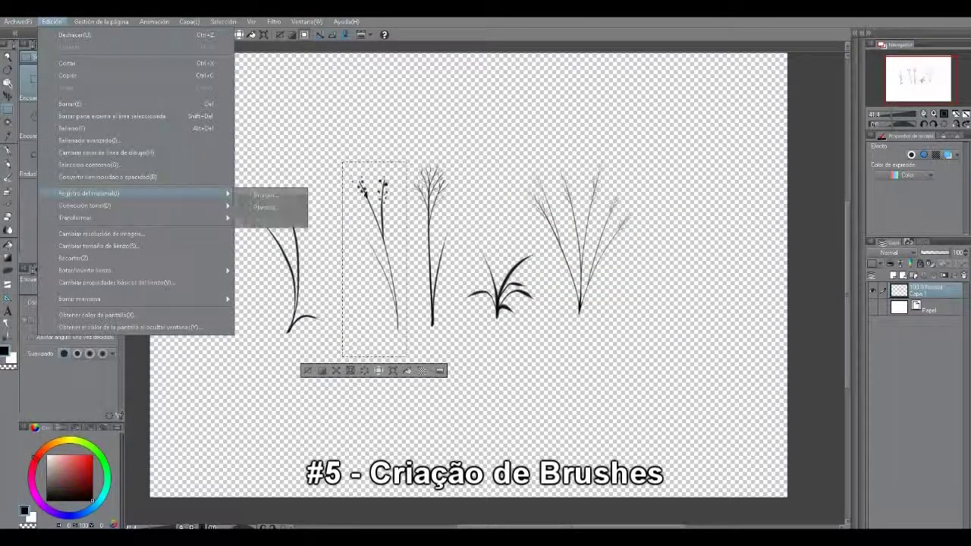
click(265, 197)
text(grama_2)
click(271, 341)
Save the grama_2 material in the Brush folder under Image material with the tag grama_2.
click(532, 192)
click(537, 245)
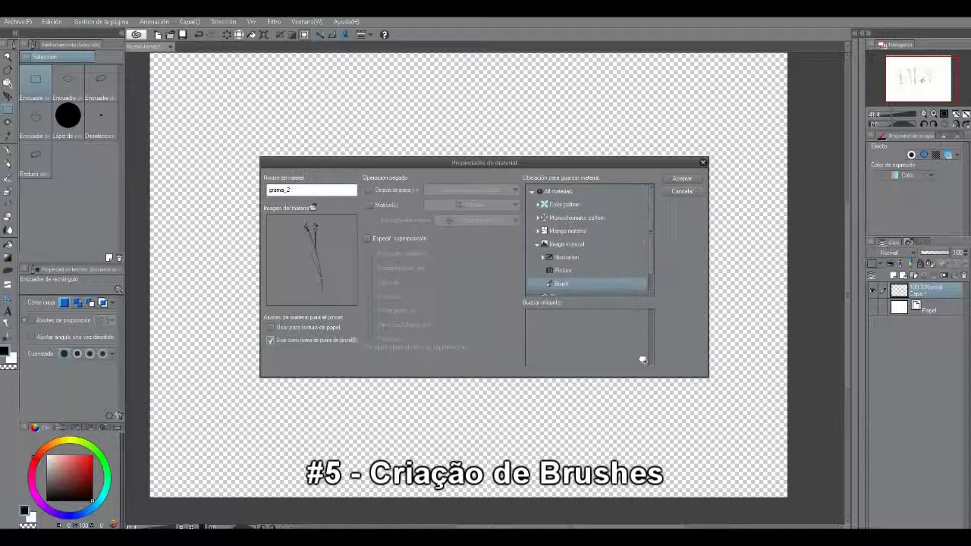
click(643, 360)
text(grama_1)
key(BackSpace)
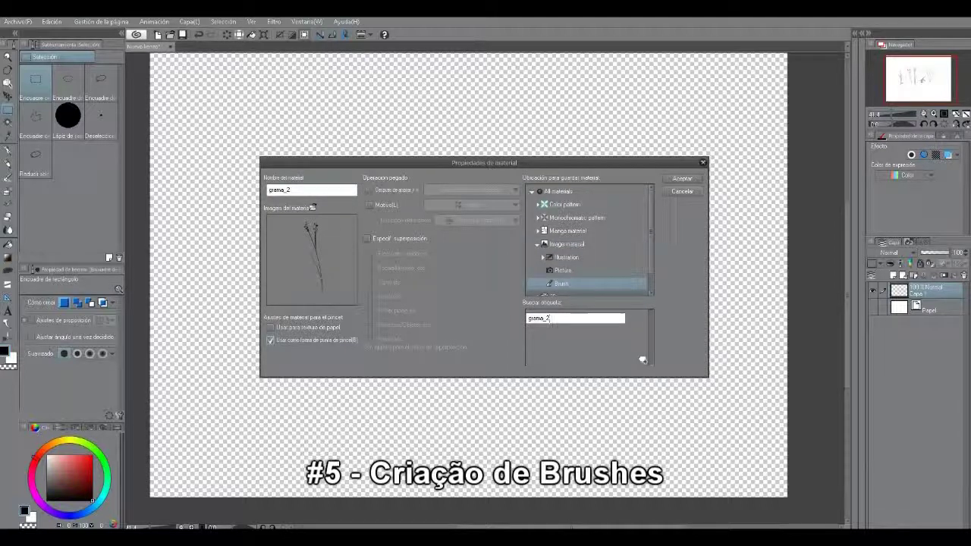
text(2)
key(Return)
key(Return)
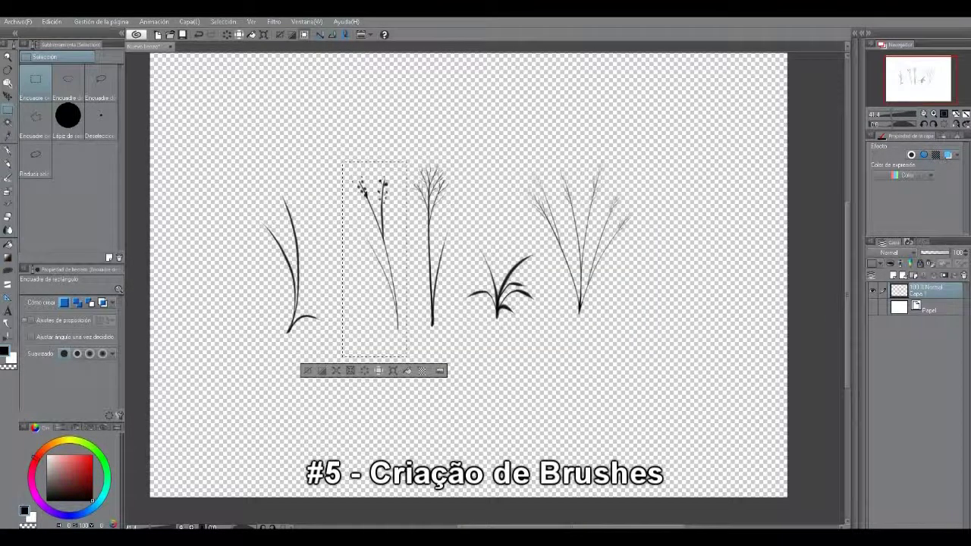
Select the third plant with two joined rectangles and start registering it as image material grama_3, enabled as a brush tip shape.
drag(456, 342, 455, 347)
drag(400, 149, 446, 246)
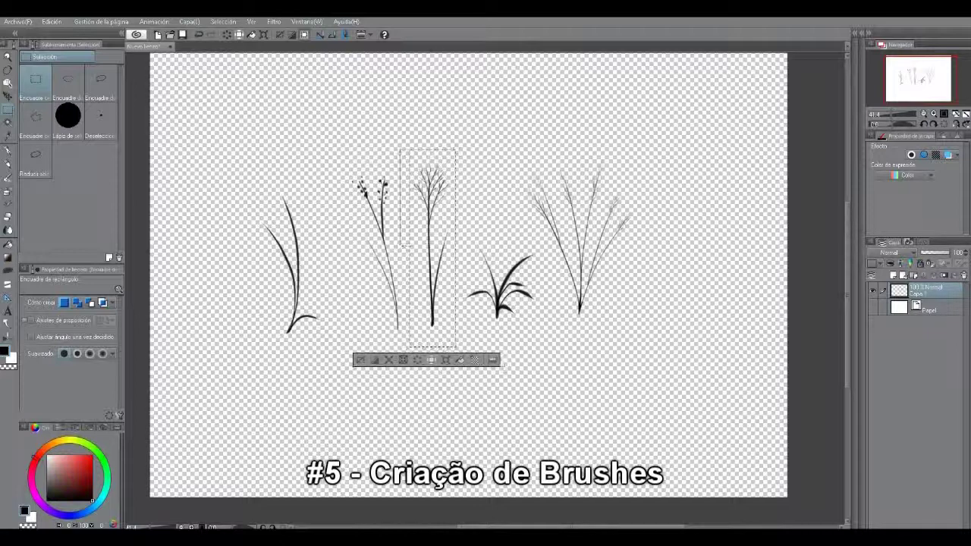
click(52, 22)
mouse_move(94, 194)
click(267, 195)
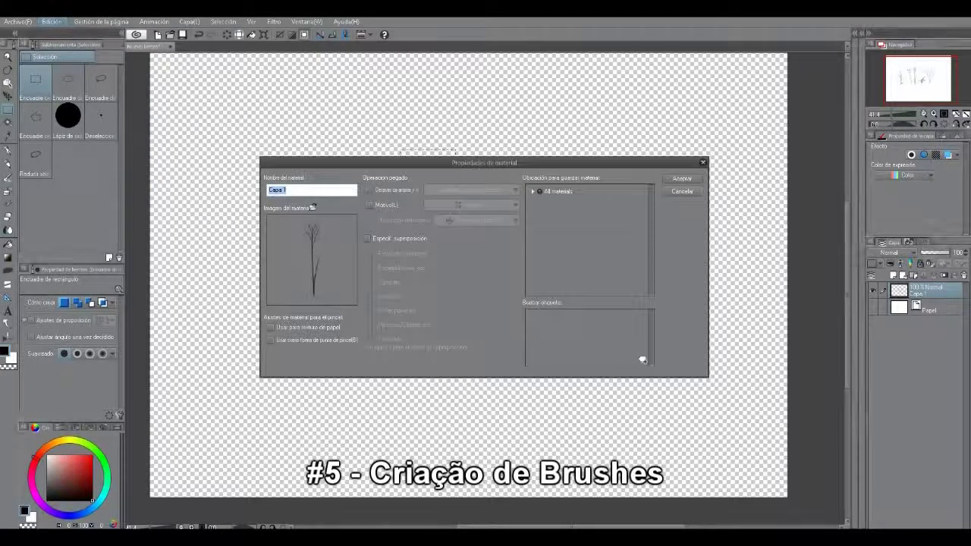
text(grama_3)
click(270, 339)
Save the grama_3 material in the Brush folder under Image material with the tag grama_3.
click(533, 192)
click(538, 244)
click(561, 283)
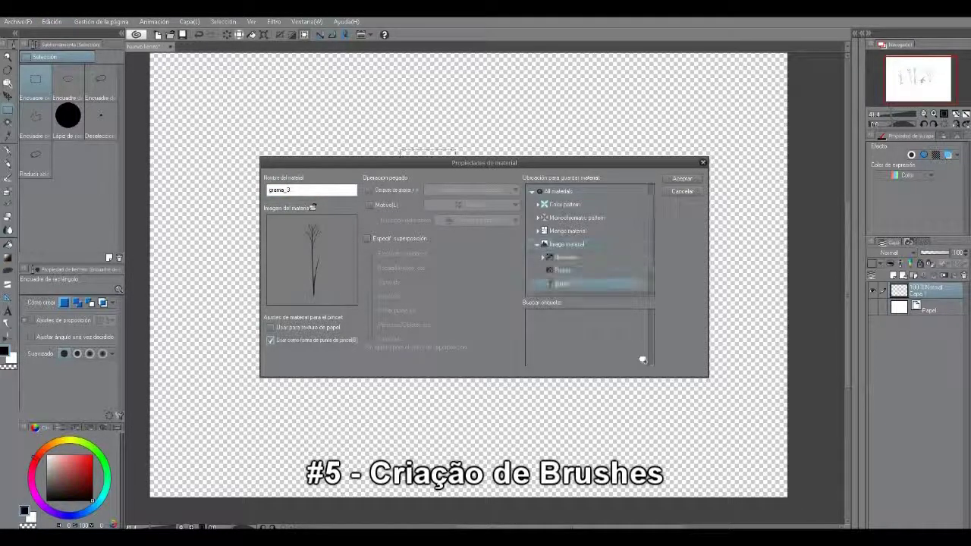
click(642, 360)
text(grama_3)
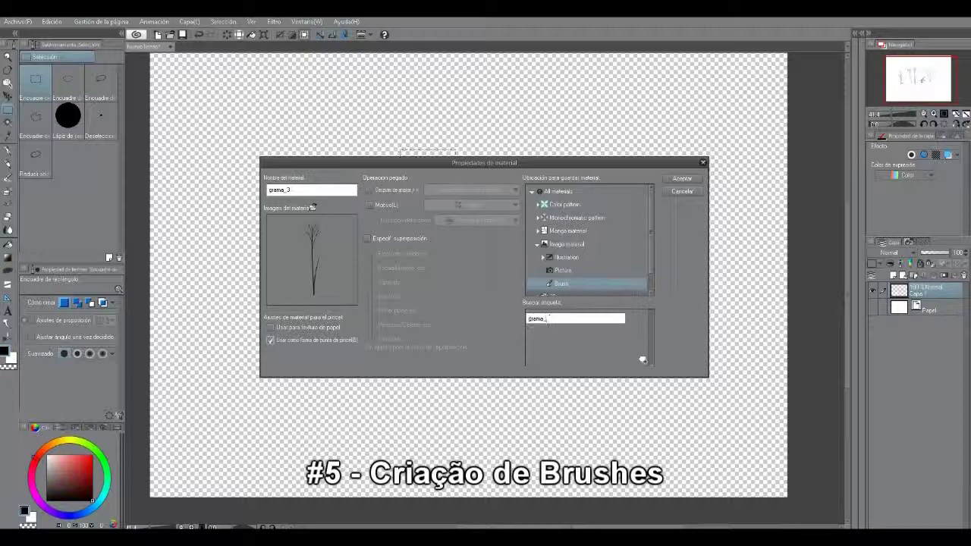
key(Return)
key(Return)
Select the whole short grass tuft with overlapping rectangles, leaving out the neighbouring plants.
drag(465, 212, 539, 345)
drag(531, 195, 546, 245)
drag(460, 283, 478, 319)
drag(530, 245, 550, 266)
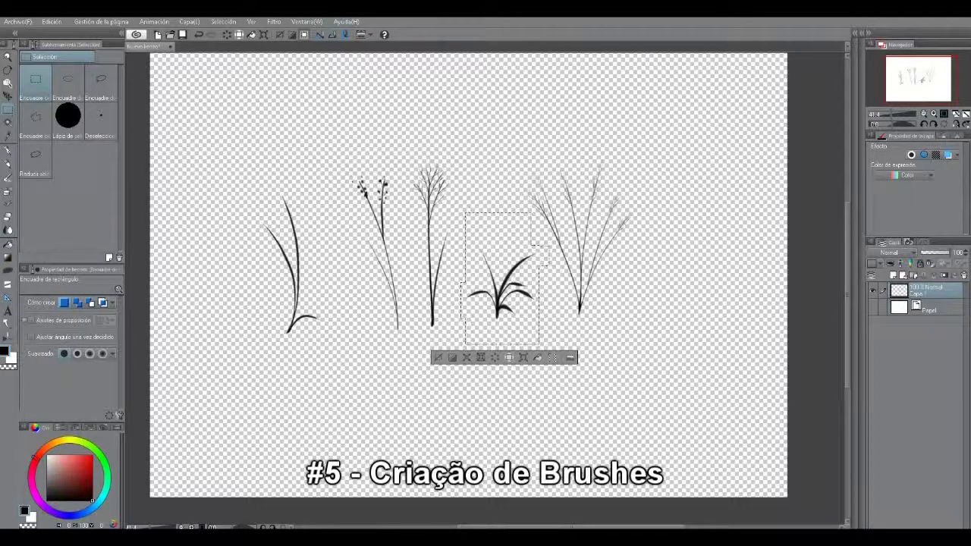
Start registering the selected grass tuft as image material grama_4, enabled as a brush tip shape.
click(52, 22)
mouse_move(76, 192)
click(255, 193)
text(grama_1)
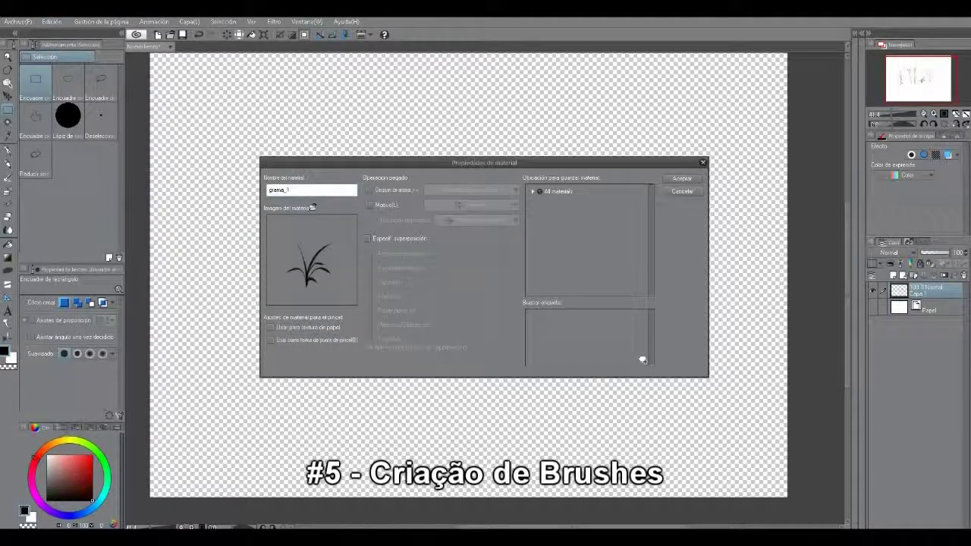
click(270, 340)
Save the grama_4 material in the Brush folder under Image material with the tag grama_4.
double_click(558, 191)
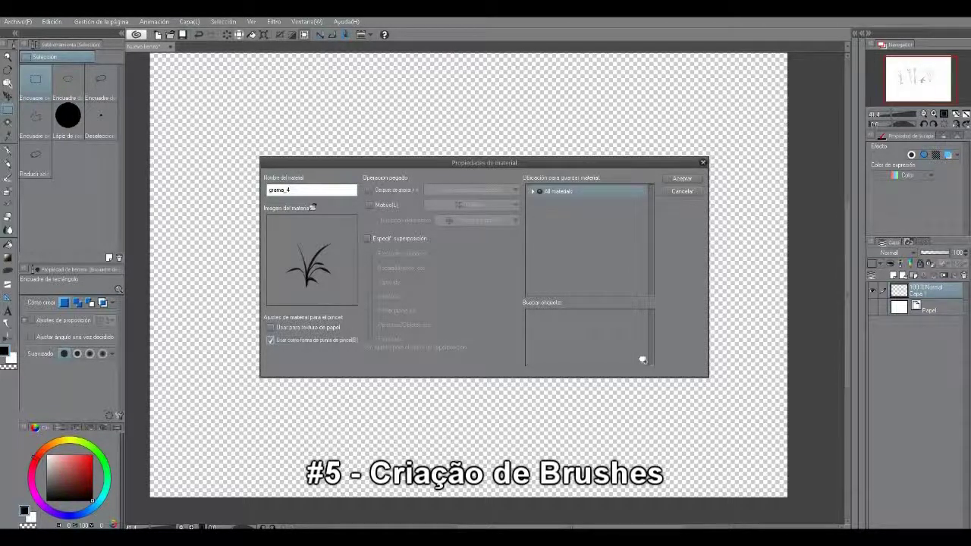
click(567, 245)
click(538, 244)
click(561, 284)
click(642, 361)
text(grama_4)
key(End)
key(BackSpace)
key(Return)
key(Return)
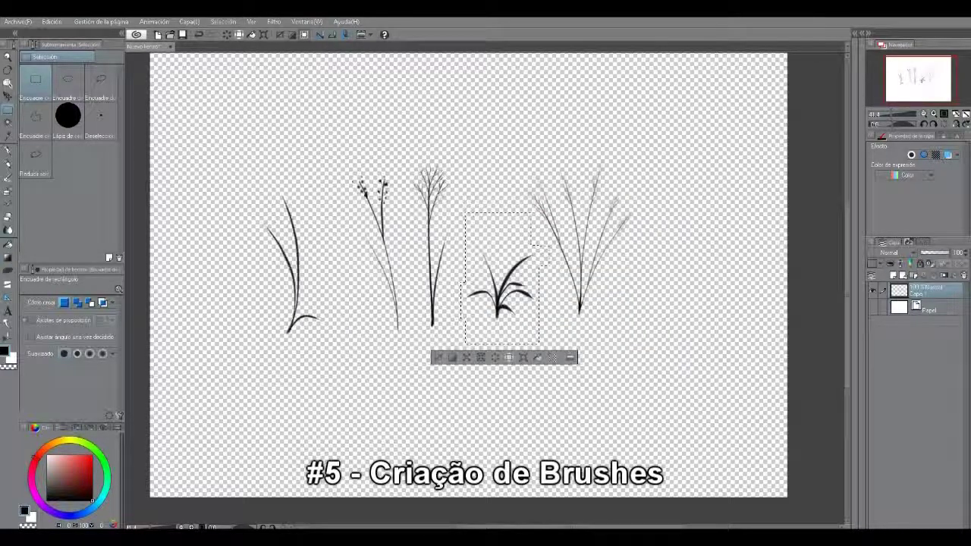
Select the fan-shaped plant with two rectangles and start registering it as image material grama_5, enabled as a brush tip shape.
drag(530, 152, 638, 245)
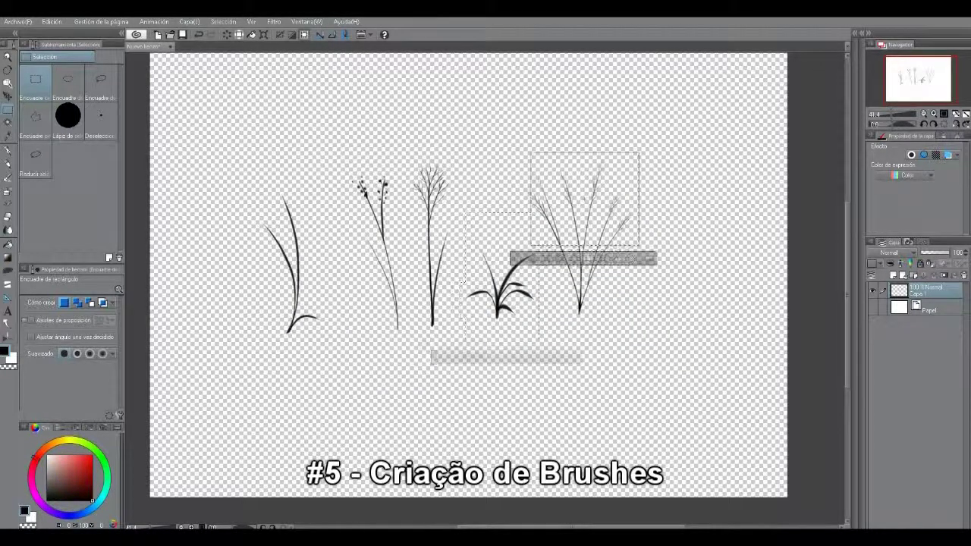
drag(549, 242, 616, 333)
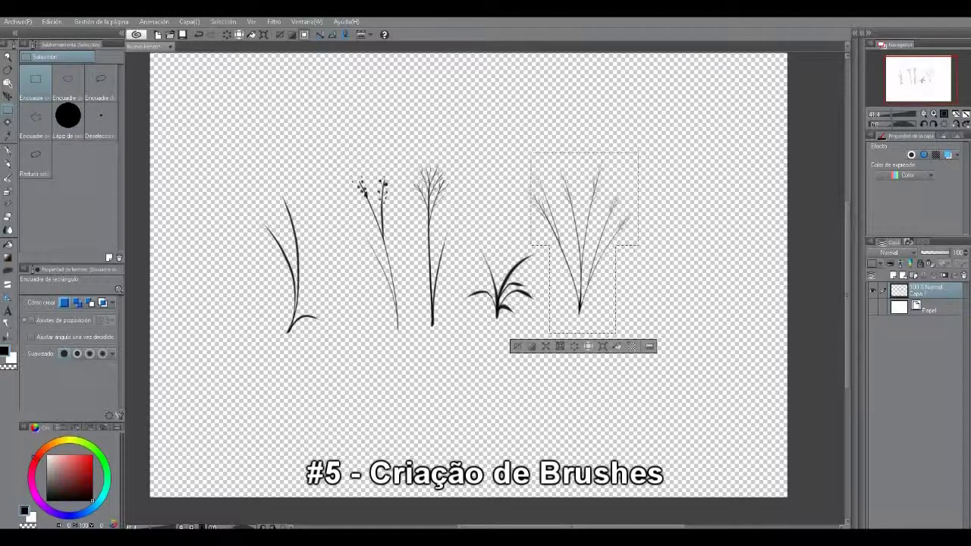
click(52, 22)
mouse_move(89, 193)
click(265, 195)
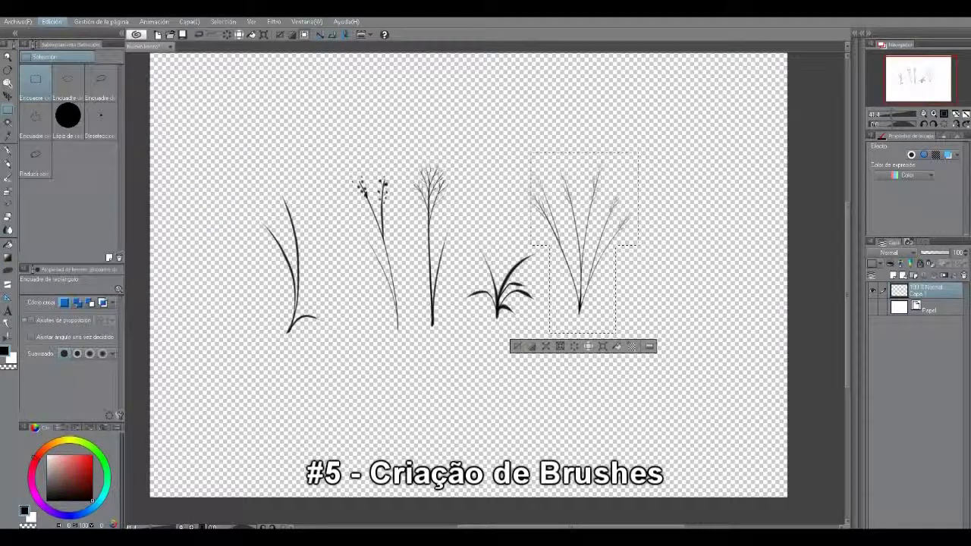
text(grama_5)
click(270, 341)
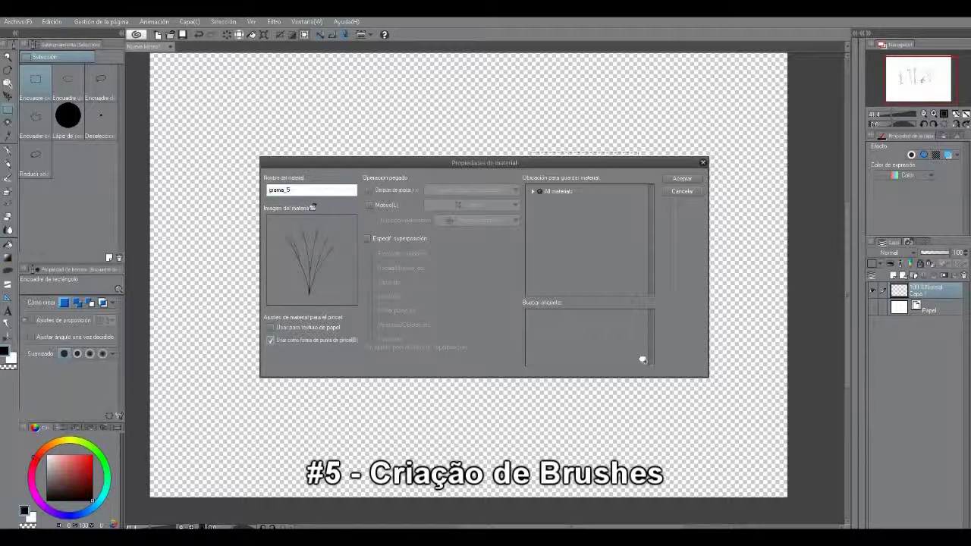
Save the grama_5 material in the Brush folder under Image material with the tag grama_5, and deselect the plant.
click(532, 192)
click(538, 244)
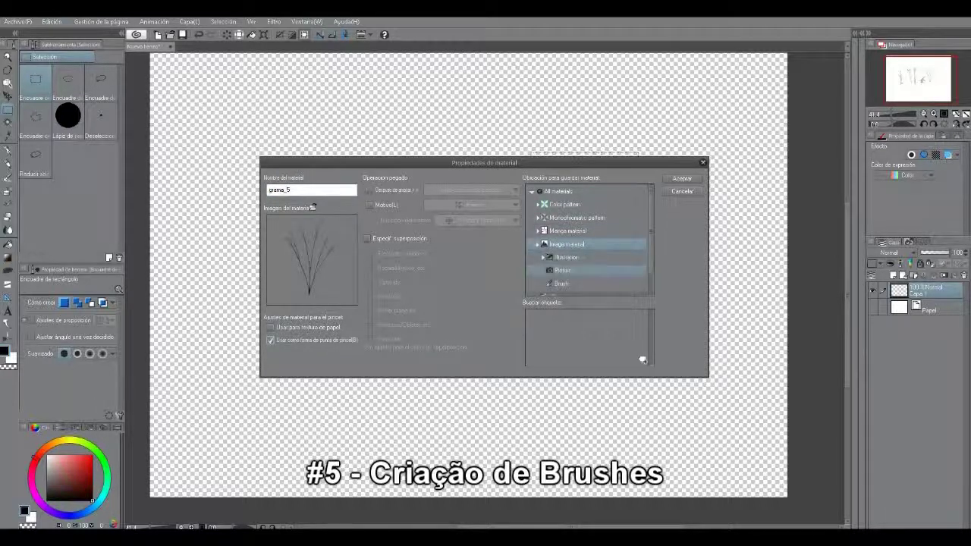
click(561, 283)
click(642, 361)
text(grama_5)
key(Return)
key(Return)
key(ctrl+d)
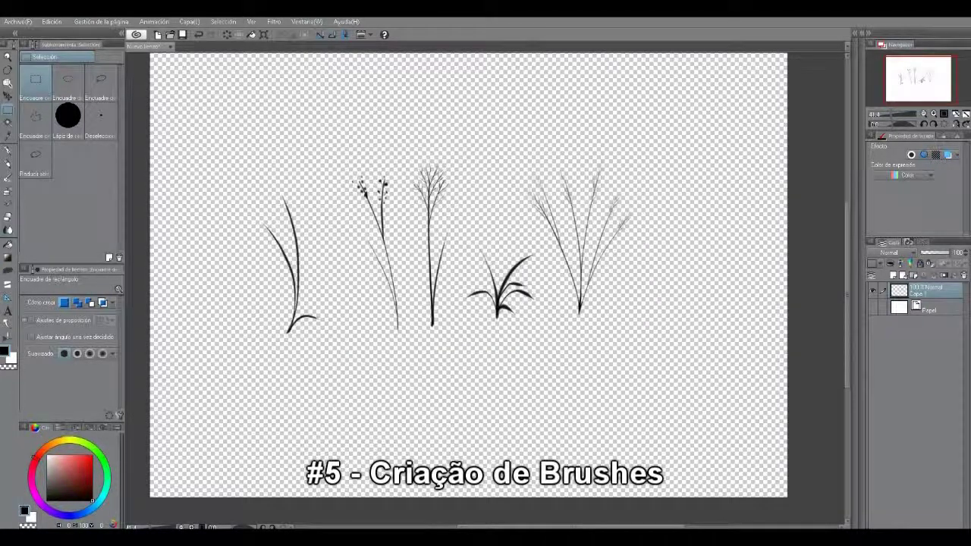
Show the paper layer again and display the Brush image materials in the material library.
scroll(712, 167, down, 1)
click(873, 308)
drag(606, 265, 596, 281)
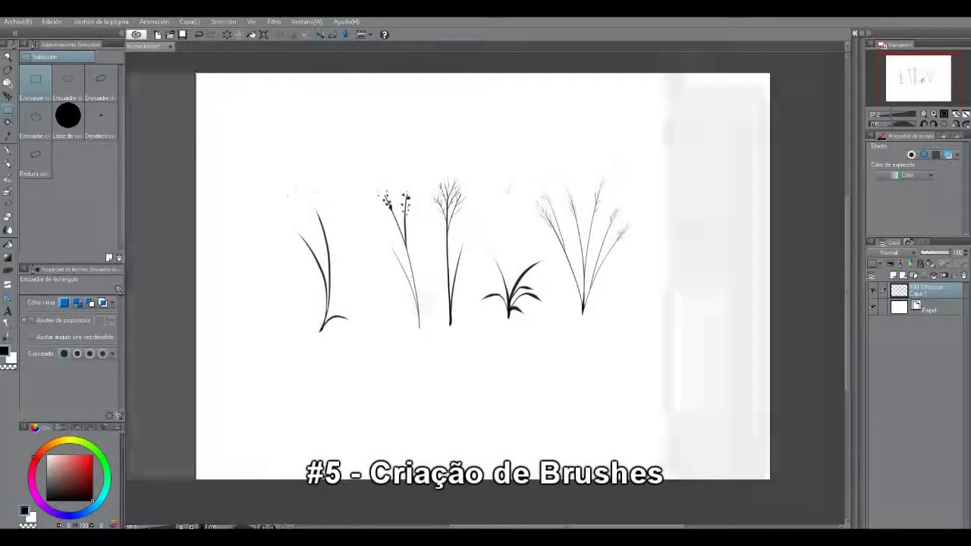
click(855, 33)
click(848, 72)
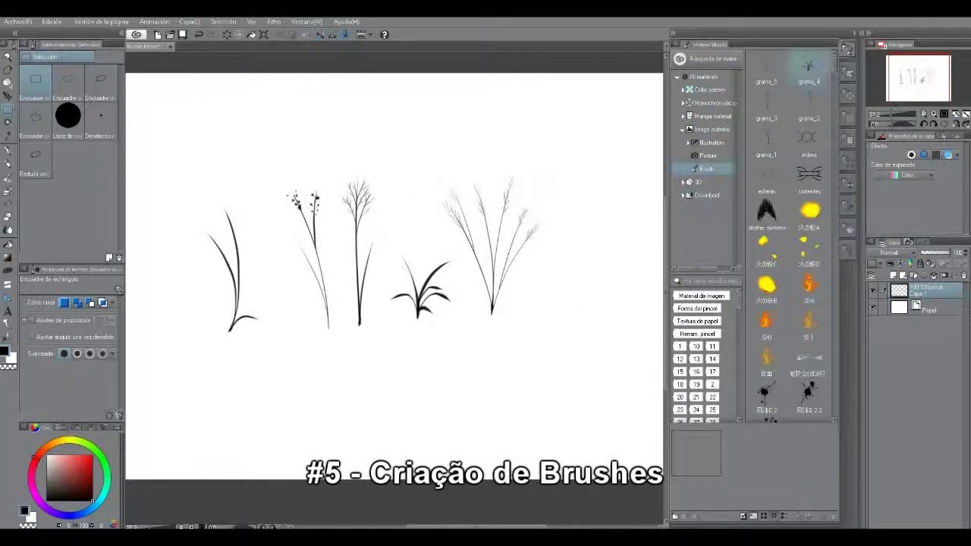
Switch to the decoration tool's vegetation brushes with the Prado sub tool active.
key(b)
key(b)
key(b)
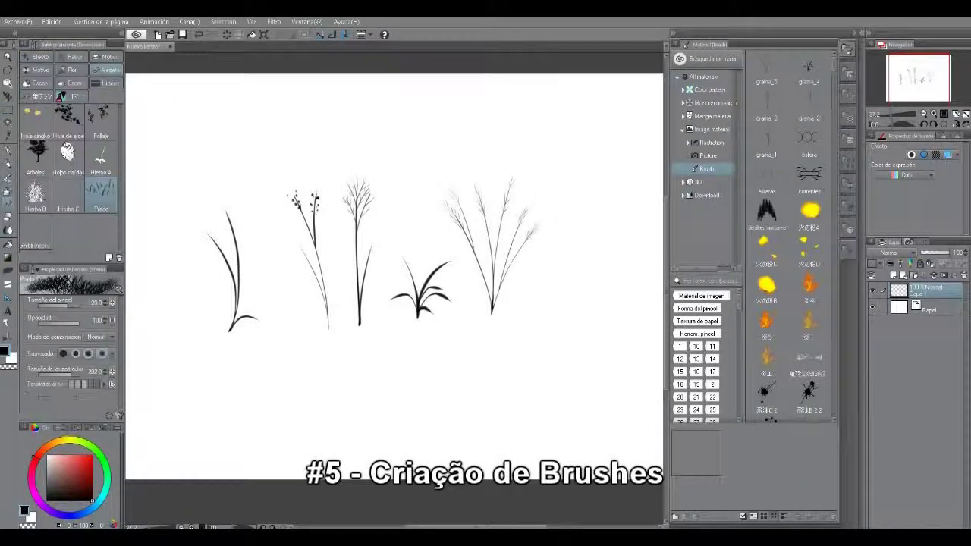
Duplicate the Prado sub tool under the name grama.
drag(101, 194, 108, 258)
text(grama)
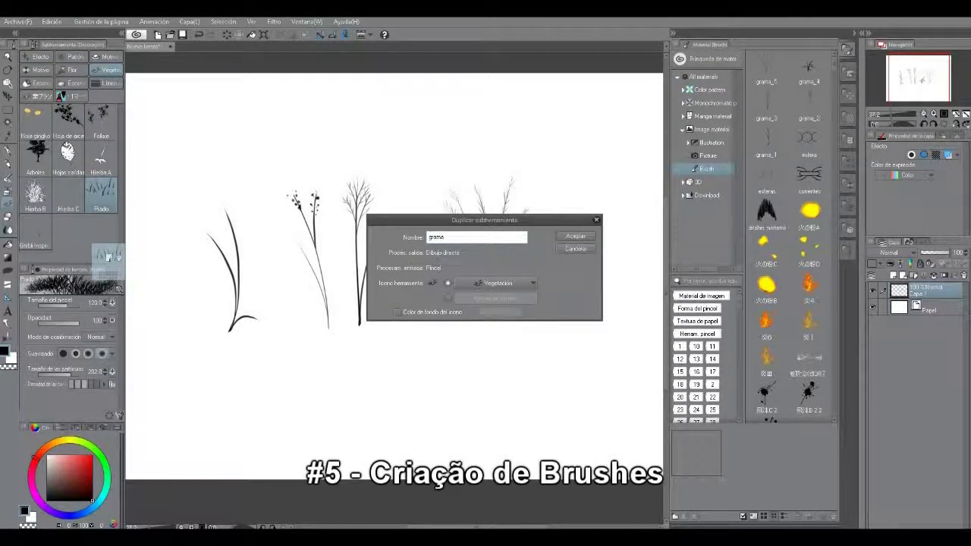
click(575, 236)
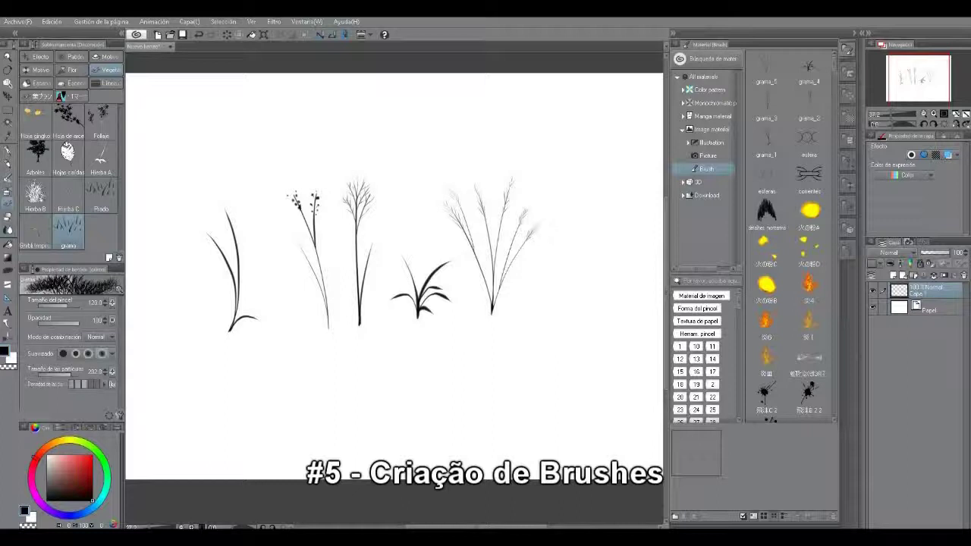
Open the grama brush's detailed settings and remove both existing materials from its brush tip.
click(119, 415)
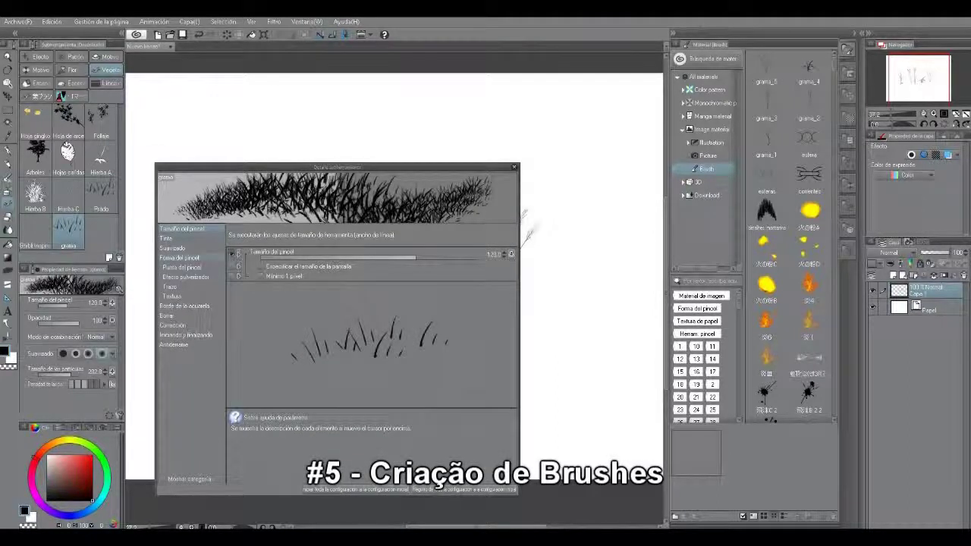
click(179, 257)
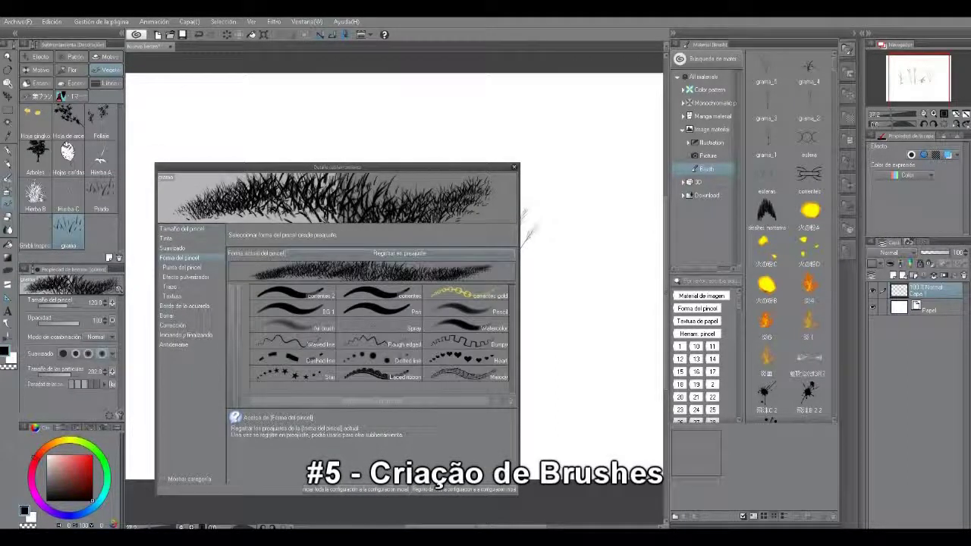
click(183, 268)
click(284, 277)
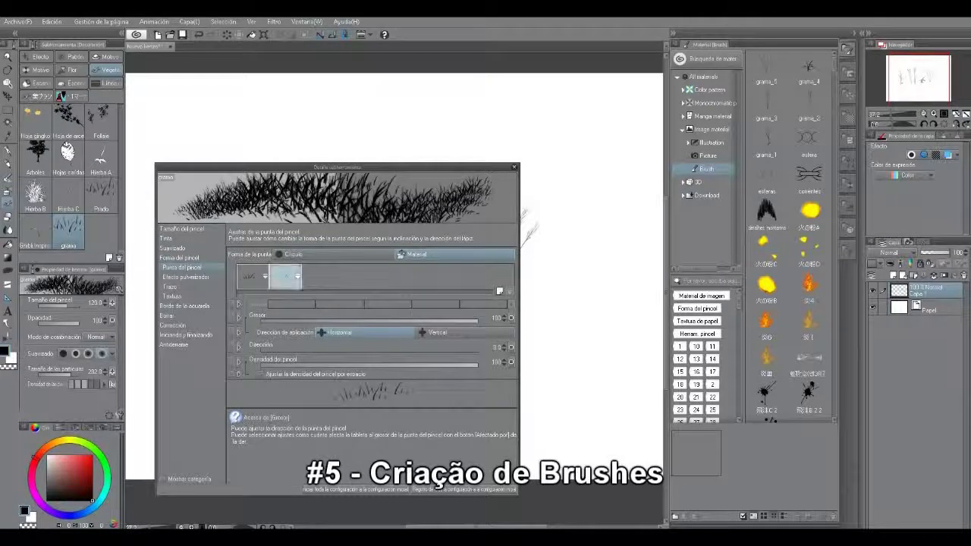
click(510, 292)
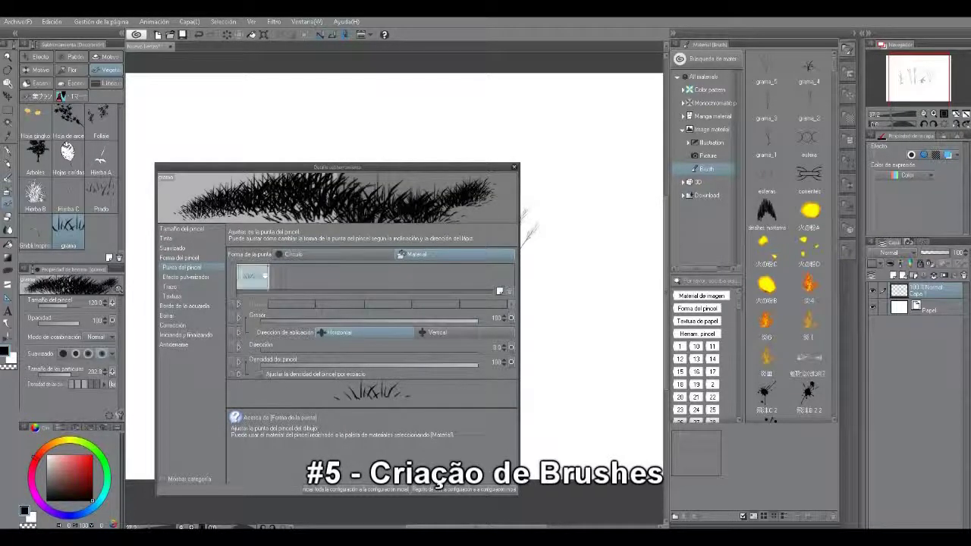
key(Delete)
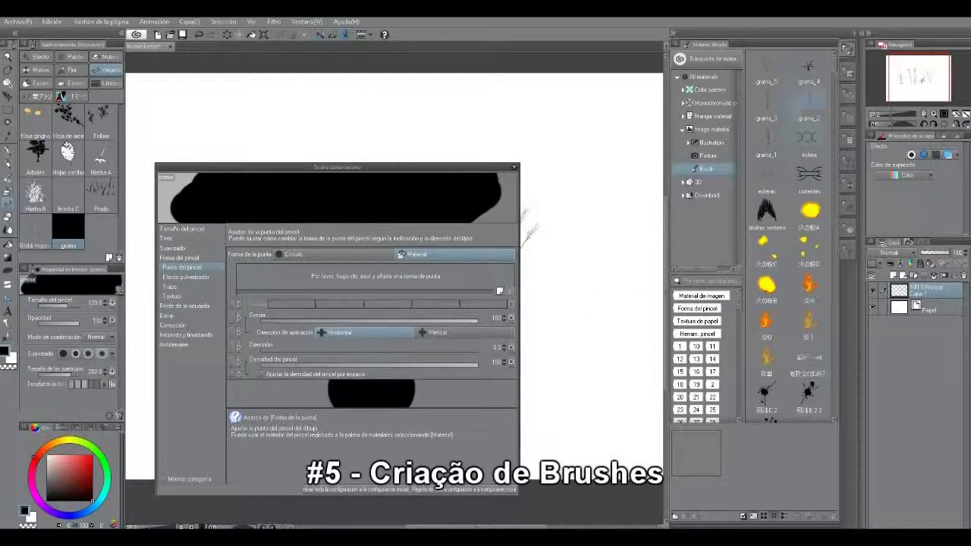
Select the materials grama_1 to grama_5 together in the material library.
click(767, 70)
ctrl+click(808, 70)
ctrl+click(767, 105)
ctrl+click(809, 106)
ctrl+click(767, 142)
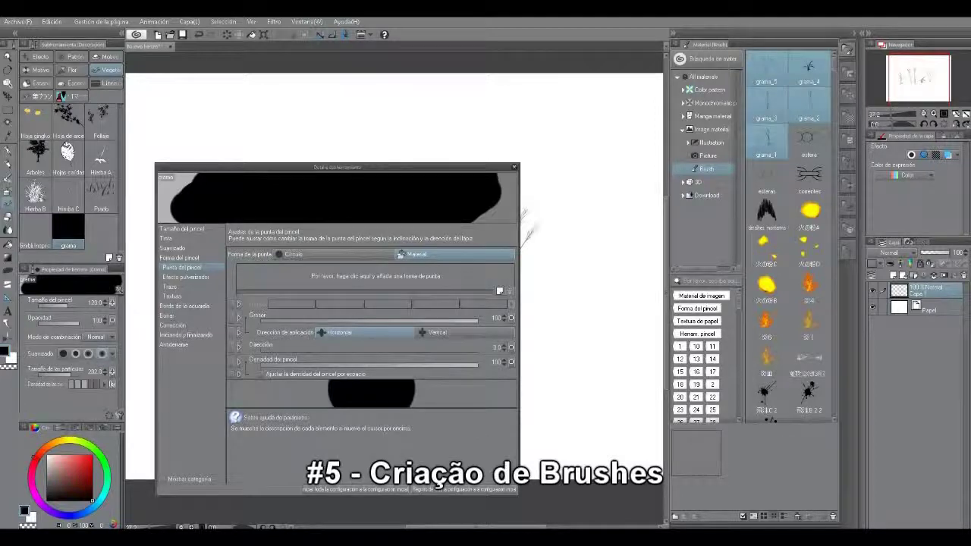
Search the brush tip shapes for "grama" and add grama_1 to grama_5 as the brush's tip materials.
click(374, 276)
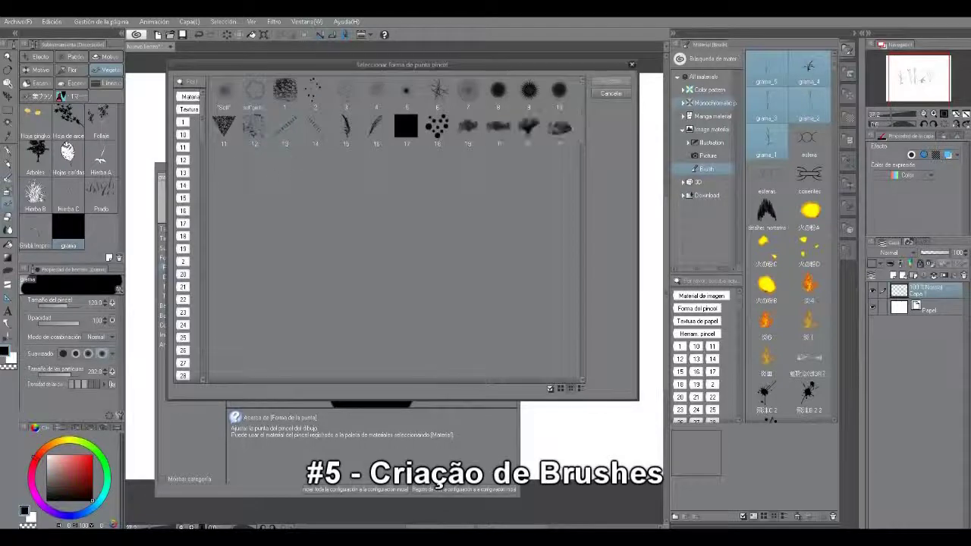
text(grama)
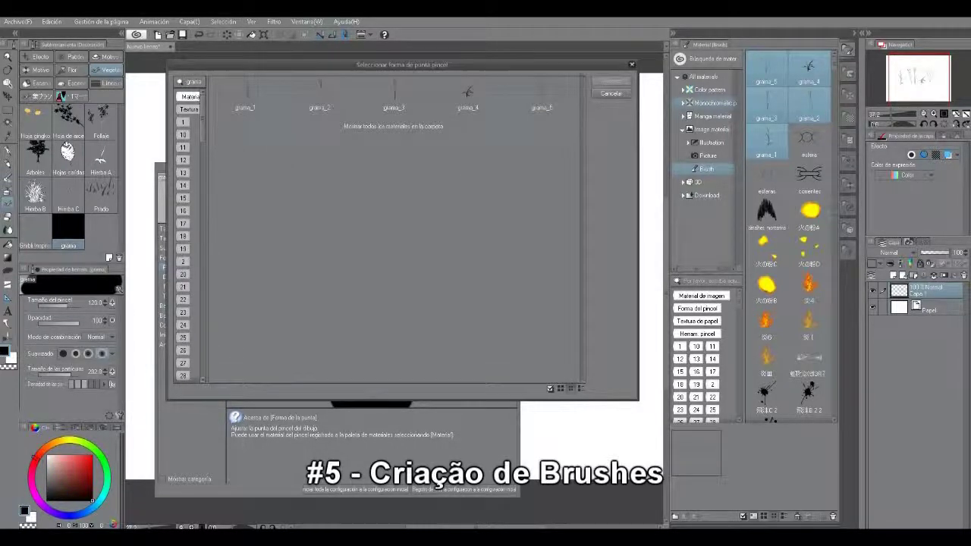
drag(402, 65, 619, 86)
click(462, 113)
ctrl+click(536, 114)
ctrl+click(611, 113)
ctrl+click(685, 114)
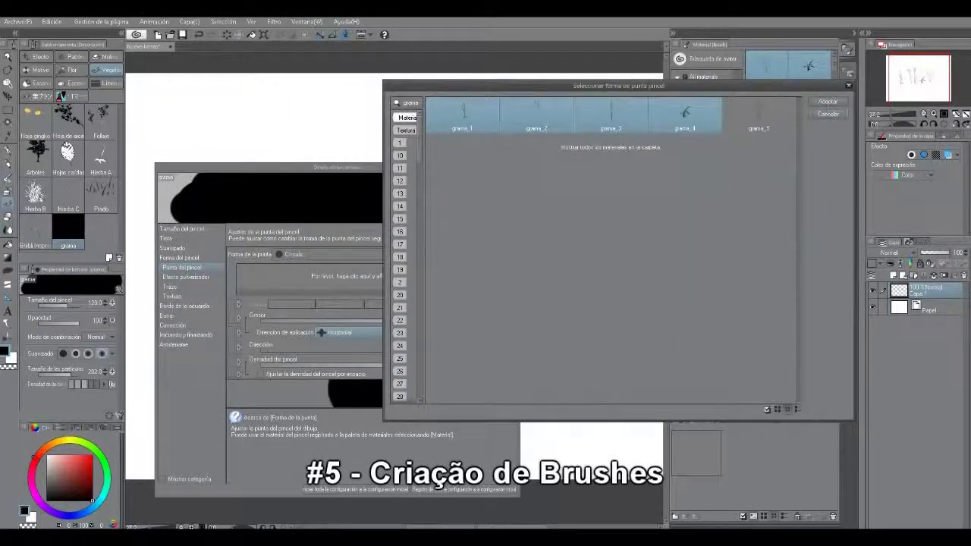
ctrl+click(759, 113)
click(828, 102)
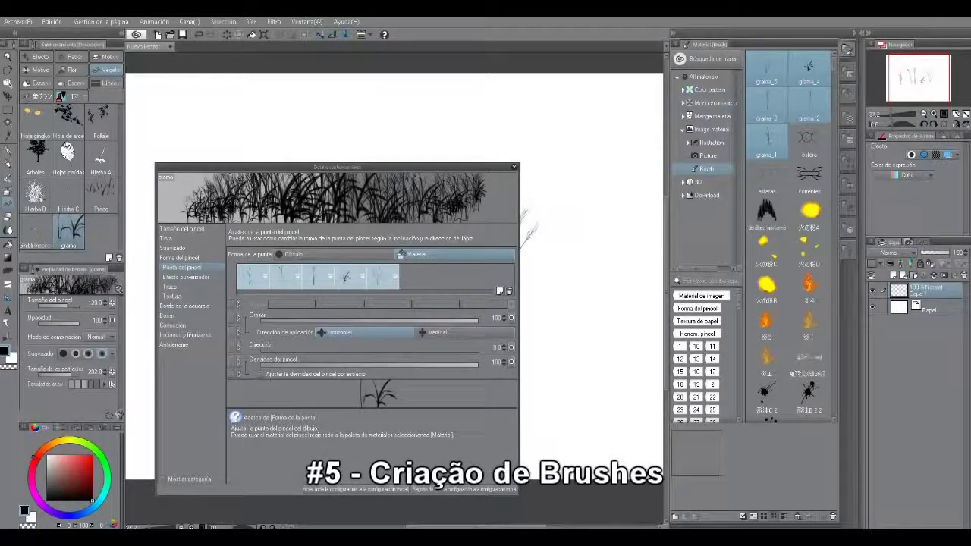
Enable random variation for the brush tip's density, and for its direction with an effect level of 14.
click(511, 362)
click(512, 411)
drag(616, 412, 686, 412)
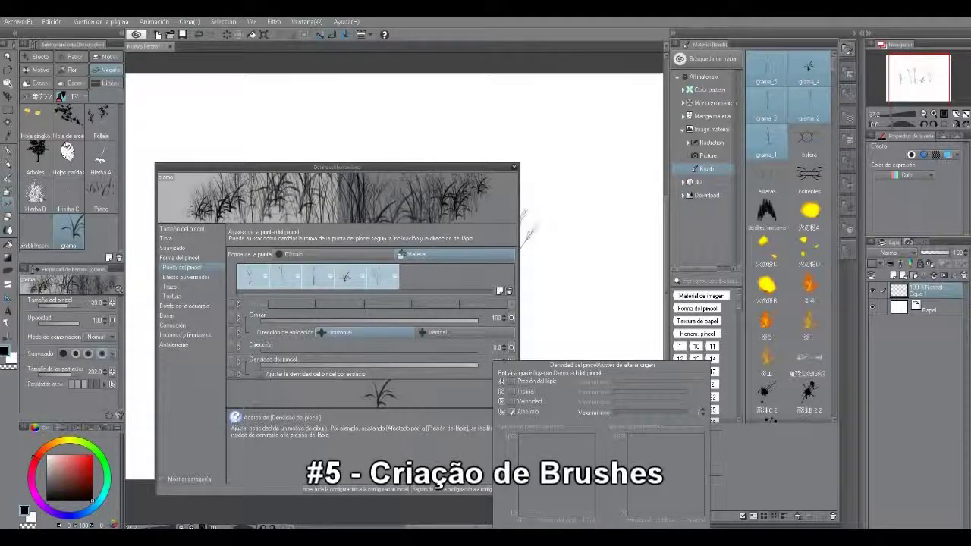
click(512, 347)
click(511, 415)
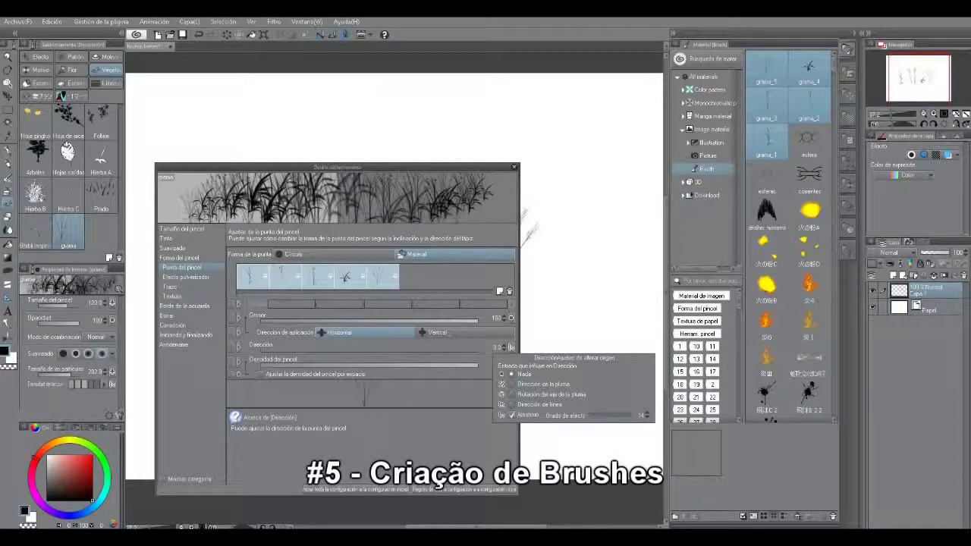
Turn off the brush's spraying effect and view its anti-aliasing settings.
click(182, 276)
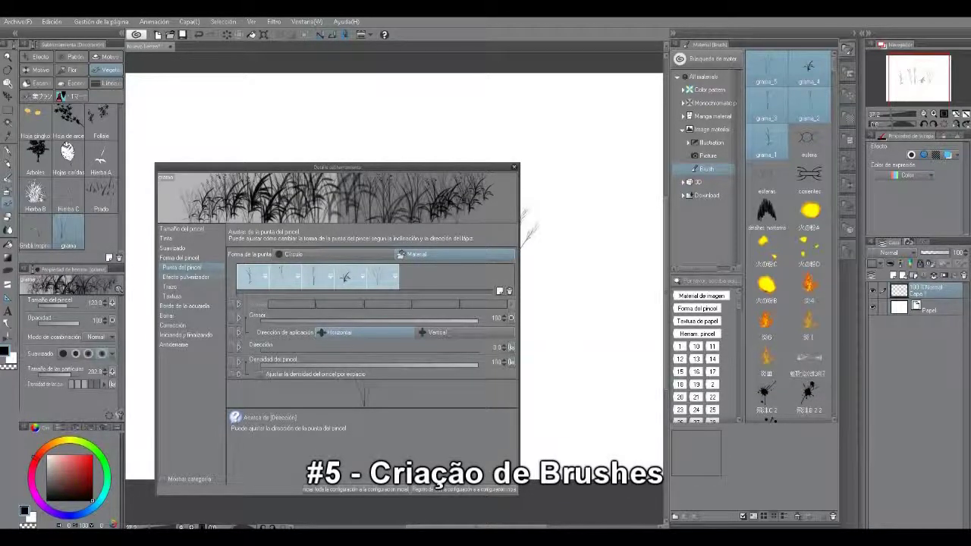
click(185, 277)
click(253, 253)
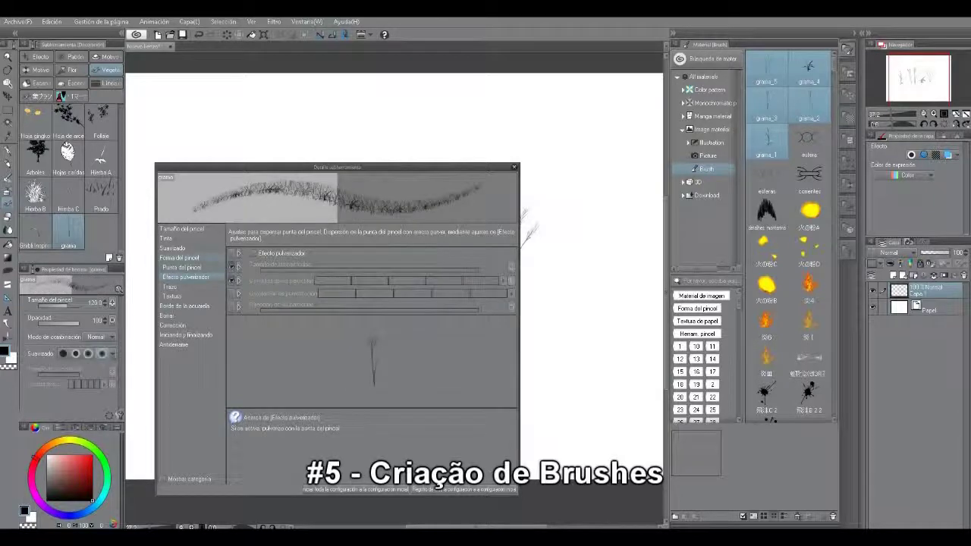
click(173, 248)
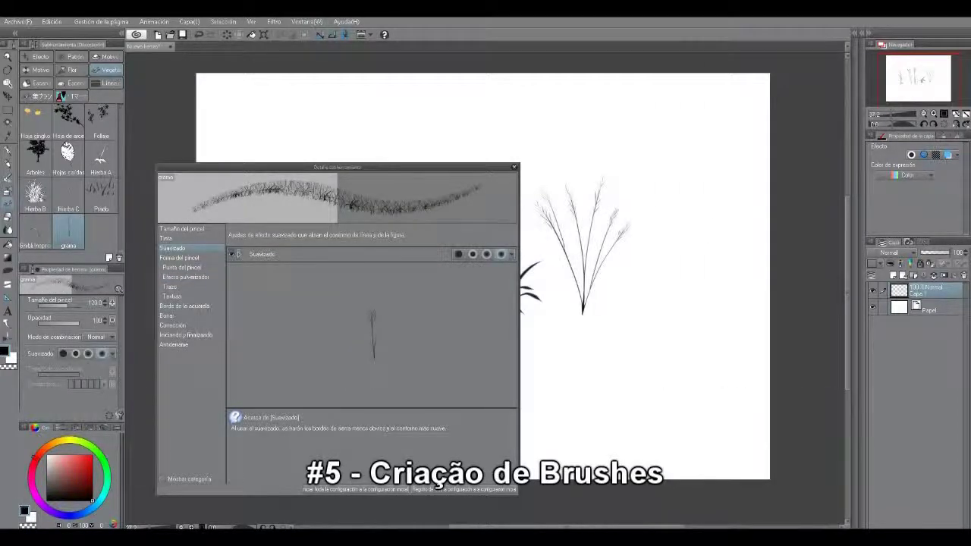
Paint a small test stroke below the fan-shaped plant, undo it, and enlarge the brush size to 250.
drag(628, 386, 666, 371)
key(ctrl+z)
key(bracketright)
key(bracketright)
key(bracketright)
key(bracketright)
key(bracketright)
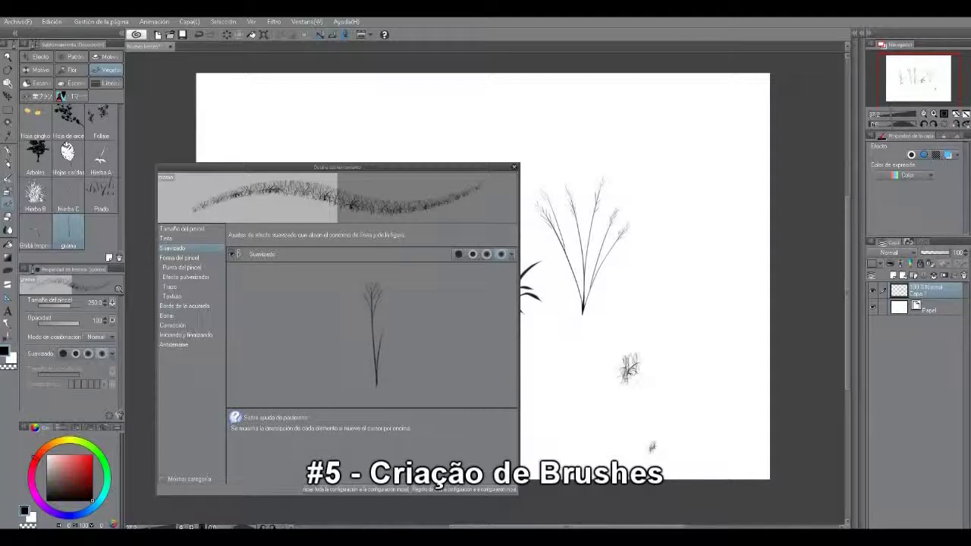
Turn the spraying effect back on and paint a test clump of grass below the fan-shaped plant.
click(182, 268)
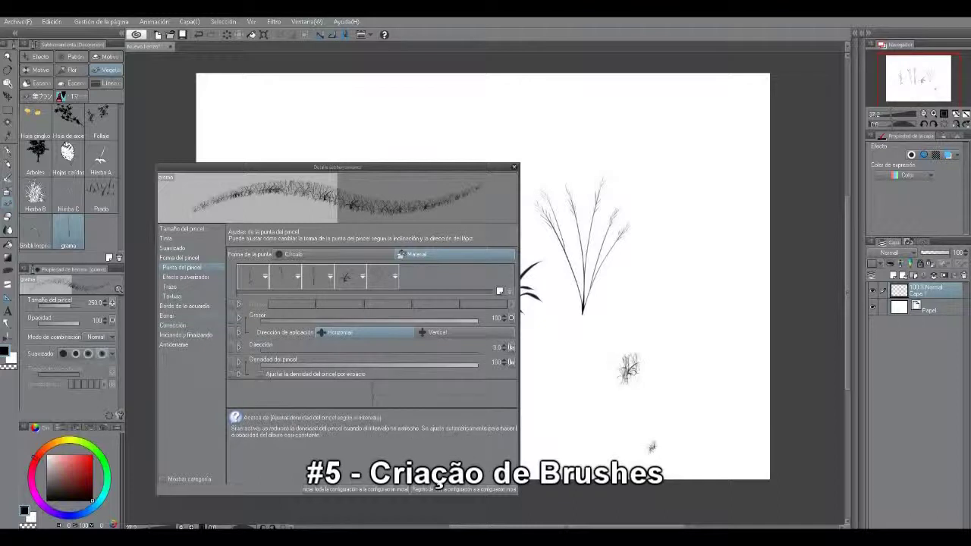
click(186, 276)
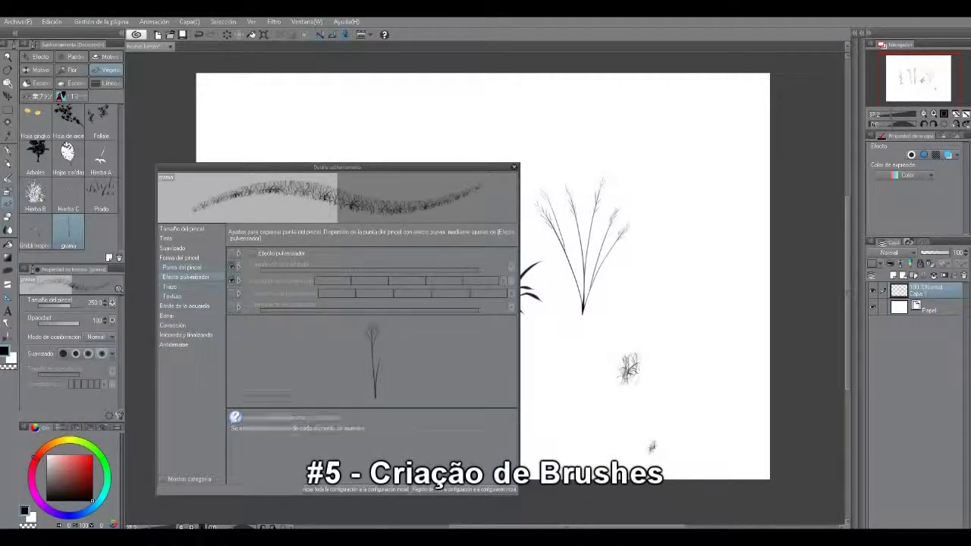
click(253, 253)
mouse_move(610, 393)
mouse_down()
mouse_move(620, 370)
mouse_move(645, 358)
mouse_move(629, 345)
mouse_move(615, 365)
mouse_move(626, 387)
mouse_move(590, 360)
mouse_up()
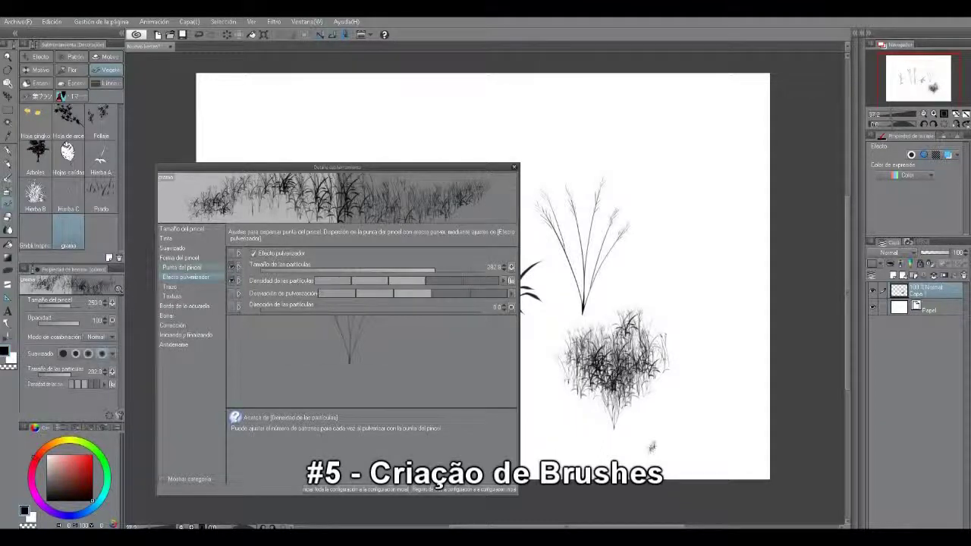
Turn off random variation of the brush density, test it, and clear the layer for a few fresh grass tufts.
click(182, 267)
click(511, 362)
click(512, 412)
click(642, 292)
mouse_move(642, 293)
mouse_down()
mouse_move(653, 299)
mouse_move(650, 322)
mouse_move(640, 266)
mouse_up()
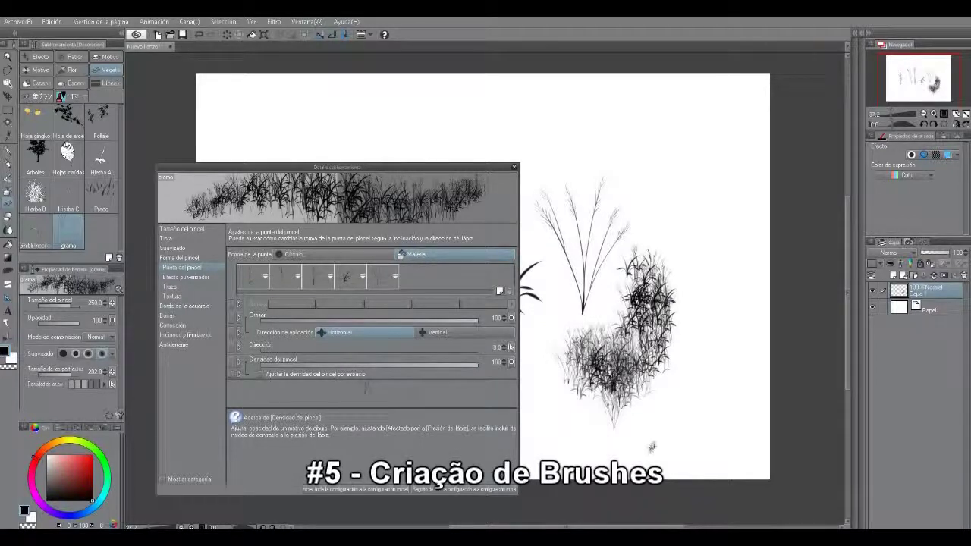
key(Delete)
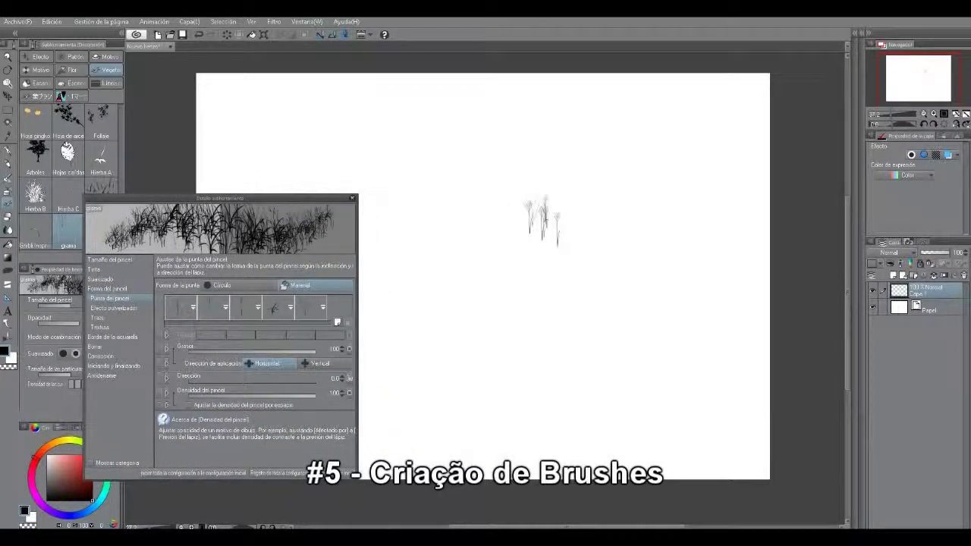
mouse_move(546, 220)
mouse_down()
mouse_move(512, 229)
mouse_move(531, 234)
mouse_move(567, 201)
mouse_up()
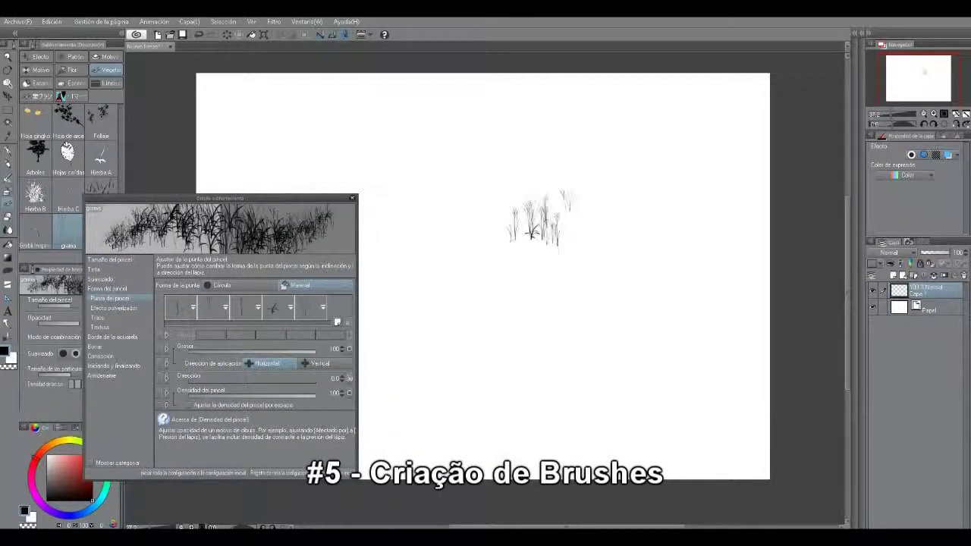
Show the tip direction among the tool properties, adjust its random level, and paint more grass around the tufts.
click(159, 378)
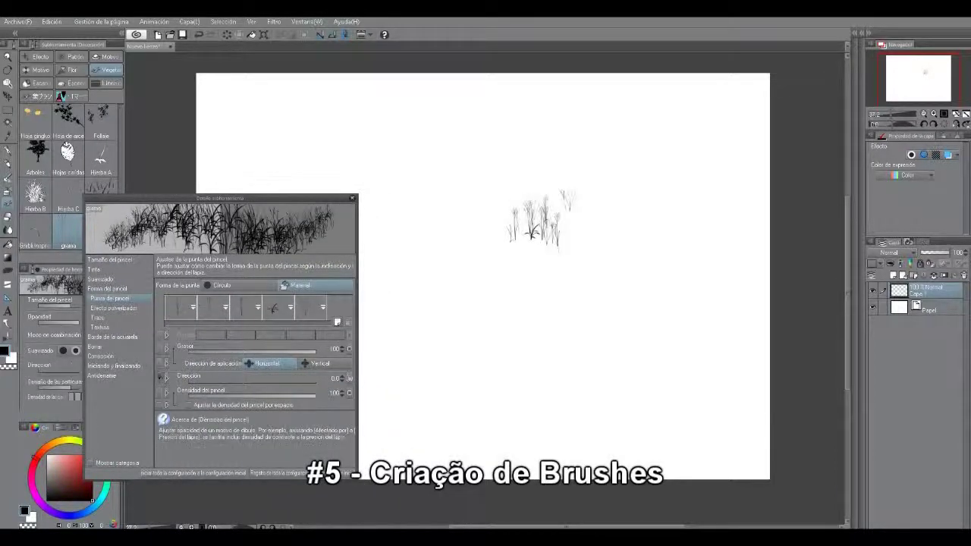
click(349, 377)
mouse_move(443, 446)
mouse_down()
mouse_move(467, 446)
mouse_move(434, 446)
mouse_up()
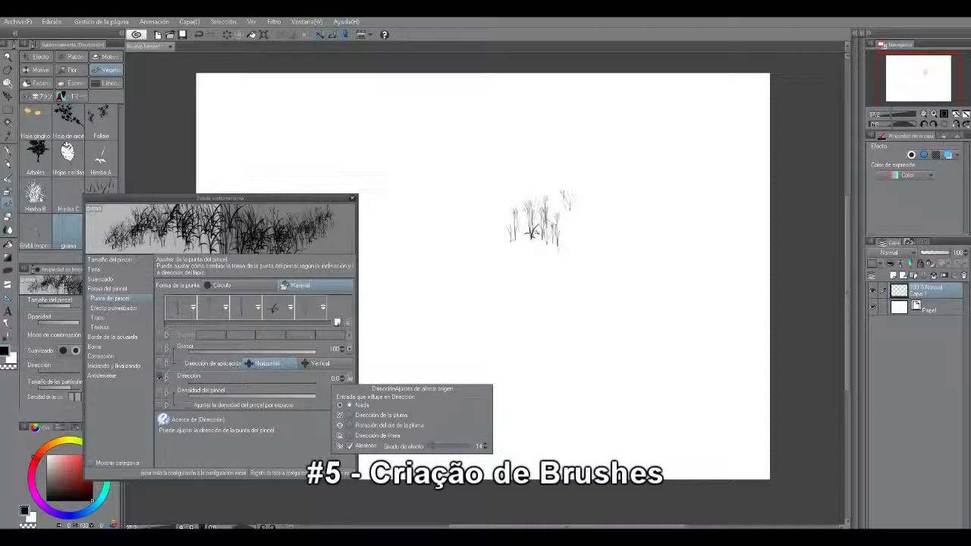
click(564, 237)
mouse_move(581, 225)
mouse_down()
mouse_move(569, 249)
mouse_move(529, 244)
mouse_move(523, 258)
mouse_move(504, 242)
mouse_move(508, 258)
mouse_up()
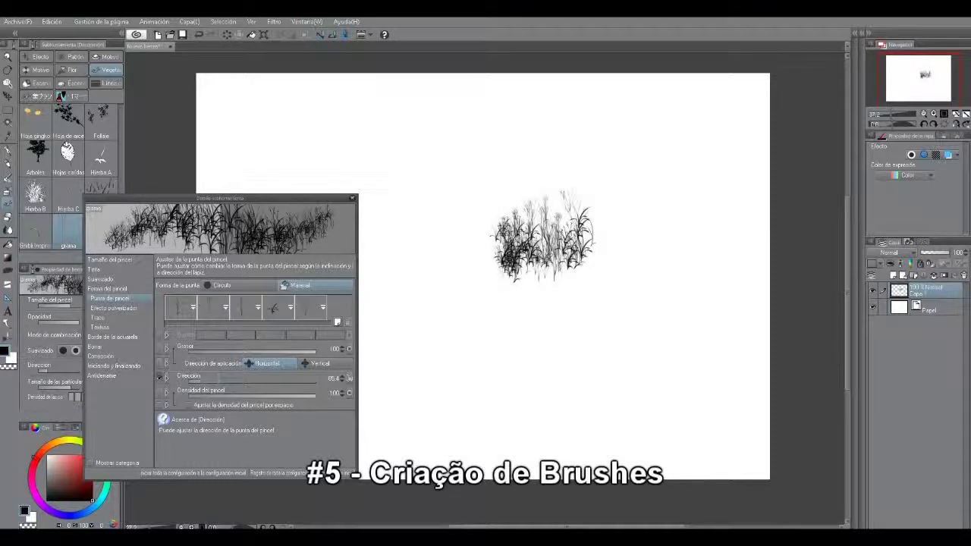
Set the random level of the tip direction to 45, paint dense overlapping grass strokes, and clear the layer.
click(349, 379)
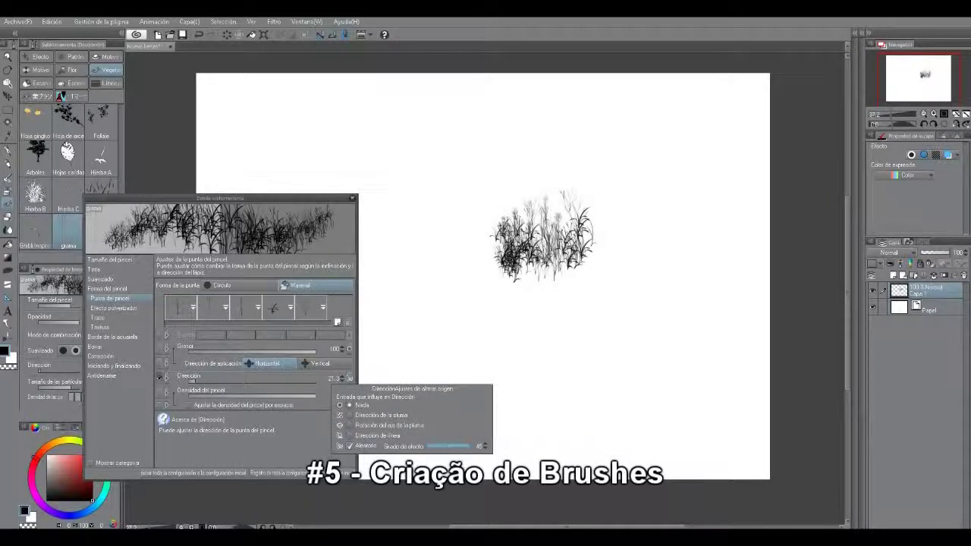
click(456, 206)
mouse_move(454, 205)
mouse_down()
mouse_move(463, 228)
mouse_move(485, 220)
mouse_move(440, 243)
mouse_move(448, 258)
mouse_move(470, 247)
mouse_move(531, 260)
mouse_up()
mouse_move(521, 168)
mouse_down()
mouse_move(543, 239)
mouse_move(553, 217)
mouse_up()
mouse_move(560, 267)
mouse_down()
mouse_move(583, 165)
mouse_move(512, 205)
mouse_move(507, 176)
mouse_move(514, 237)
mouse_move(499, 212)
mouse_move(519, 205)
mouse_move(531, 273)
mouse_up()
mouse_move(546, 190)
mouse_down()
mouse_move(440, 250)
mouse_move(372, 387)
mouse_move(557, 231)
mouse_move(409, 277)
mouse_move(371, 302)
mouse_move(486, 232)
mouse_up()
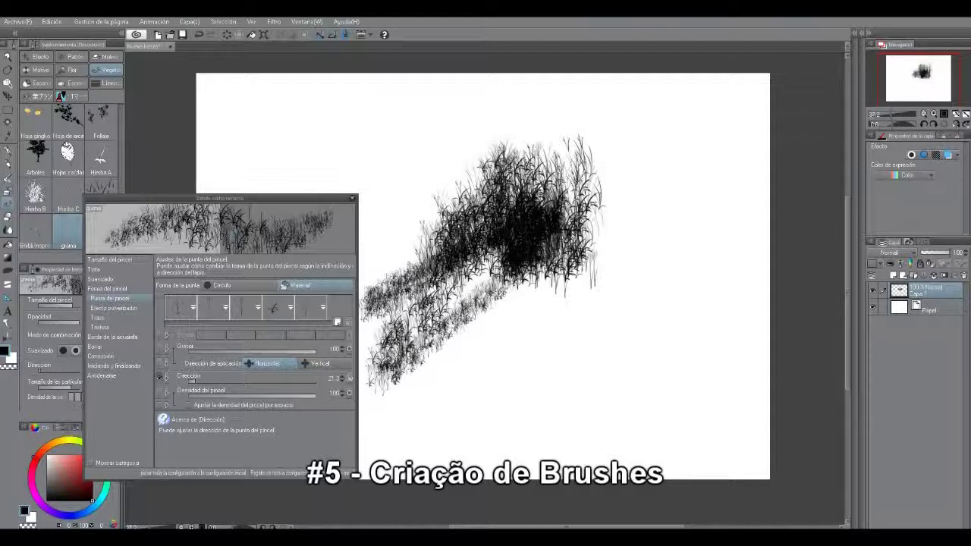
drag(486, 180, 471, 231)
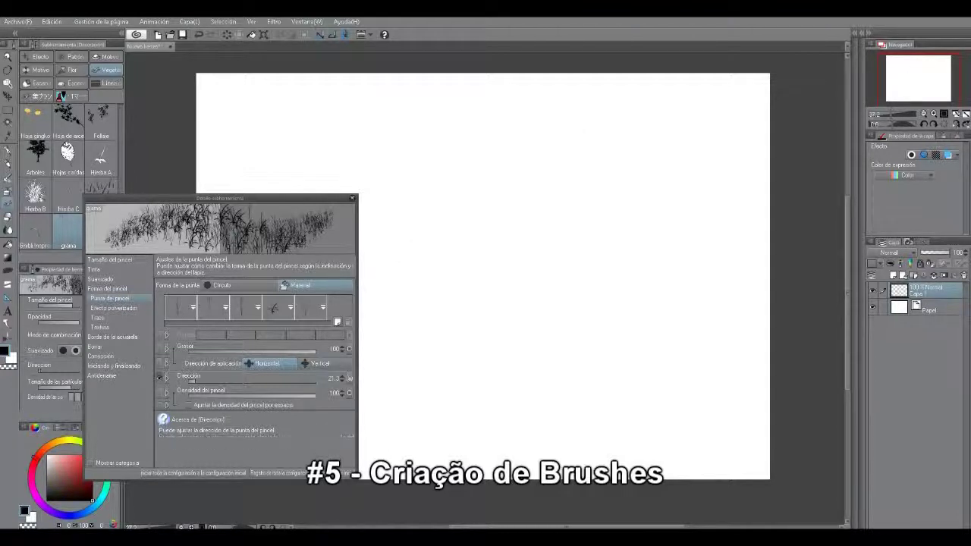
Try the vertical application direction for the tip, return to horizontal, and paint a small grass patch.
click(322, 364)
mouse_move(462, 198)
mouse_down()
mouse_move(501, 261)
mouse_move(531, 258)
mouse_up()
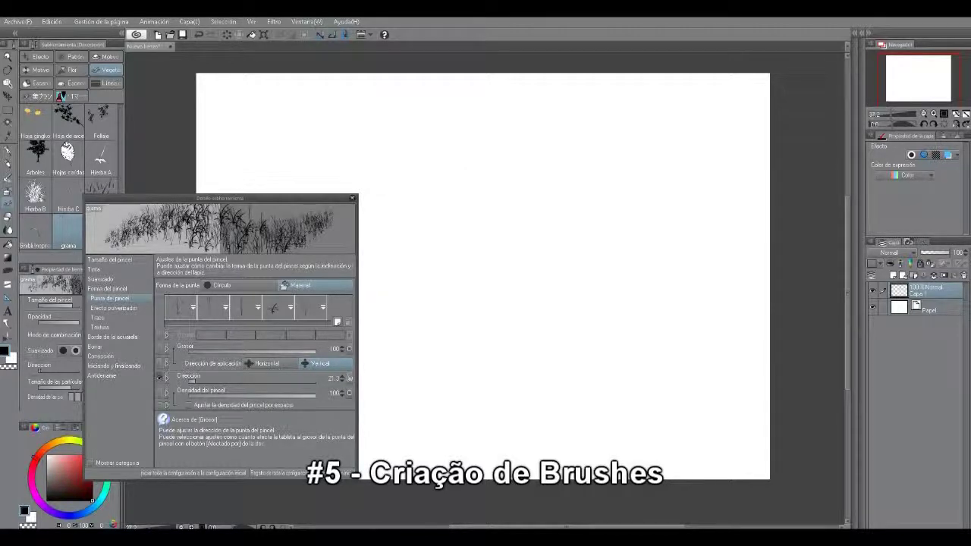
mouse_move(531, 194)
mouse_down()
mouse_move(515, 228)
mouse_move(479, 218)
mouse_move(487, 235)
mouse_move(565, 216)
mouse_up()
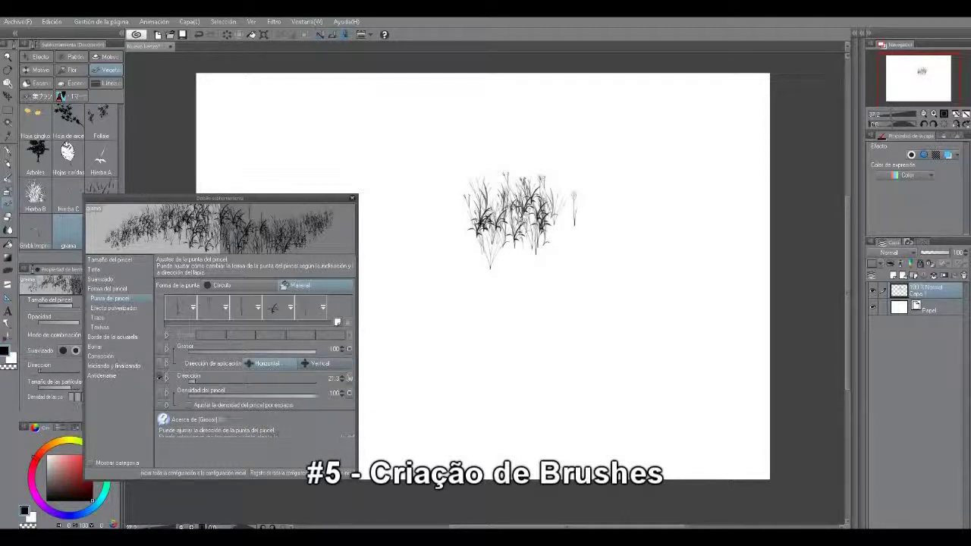
Set the random level of the tip direction to 0, paint a grass stroke, raise the level, and paint another grass patch.
click(349, 378)
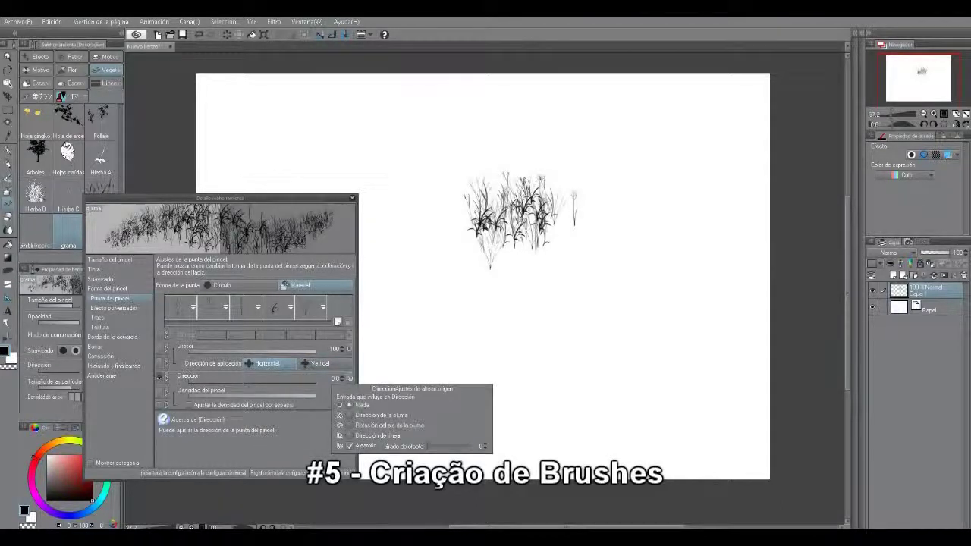
mouse_move(554, 242)
mouse_down()
mouse_move(580, 224)
mouse_move(592, 235)
mouse_move(602, 224)
mouse_move(608, 235)
mouse_move(654, 189)
mouse_up()
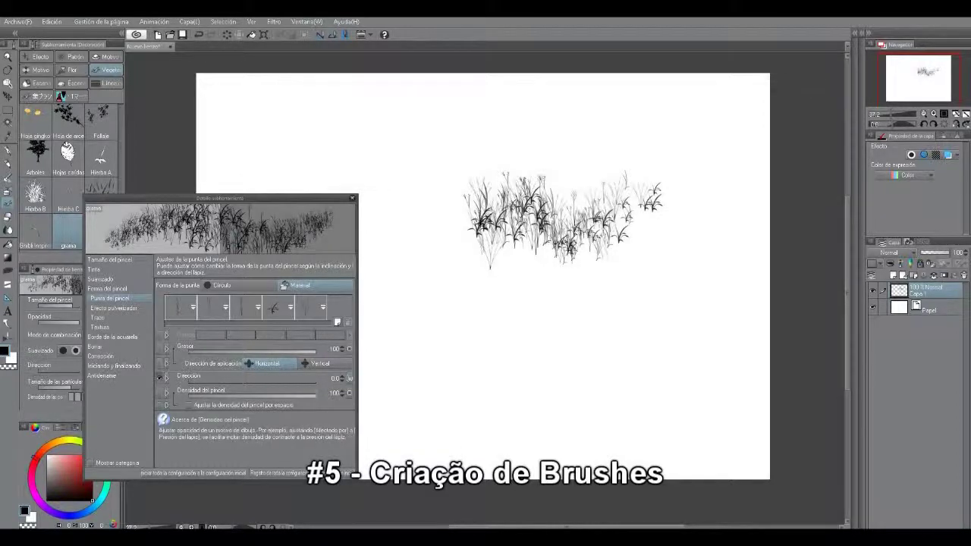
click(348, 378)
mouse_move(444, 239)
mouse_down()
mouse_move(437, 251)
mouse_move(392, 250)
mouse_move(409, 292)
mouse_up()
Turn off random variation of the tip direction, turn it on for the brush density, and paint a test grass stroke.
click(349, 377)
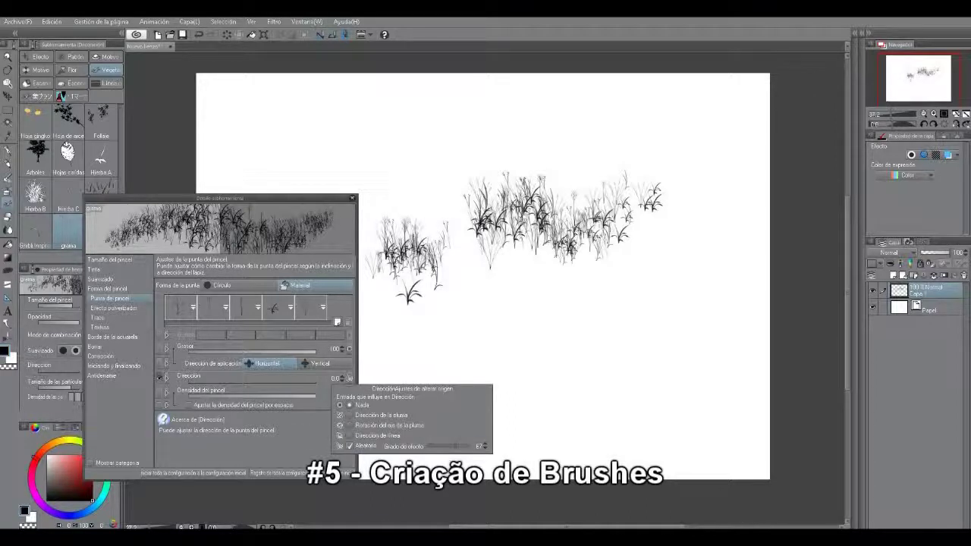
click(350, 446)
click(322, 413)
click(349, 392)
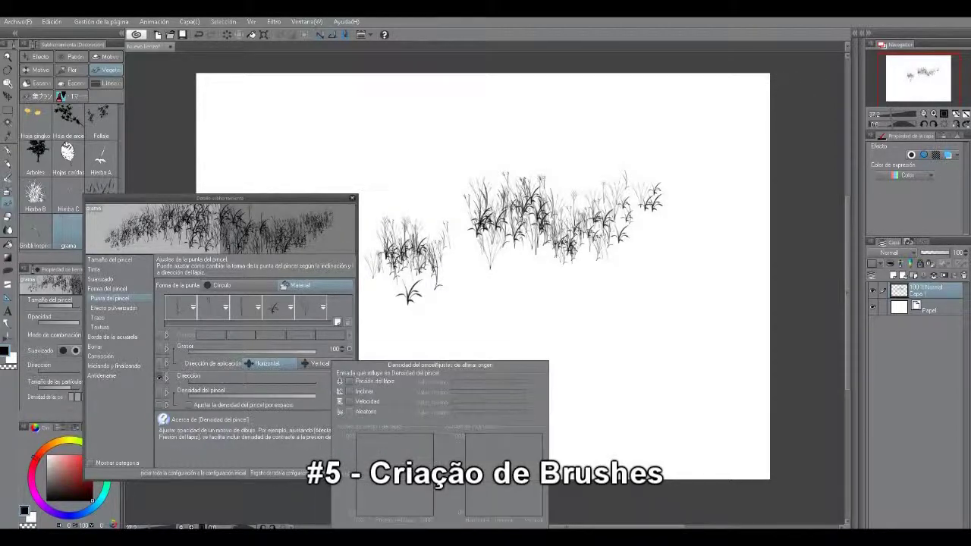
click(350, 412)
mouse_move(541, 292)
mouse_down()
mouse_move(438, 314)
mouse_move(547, 296)
mouse_move(548, 311)
mouse_move(620, 325)
mouse_move(694, 311)
mouse_up()
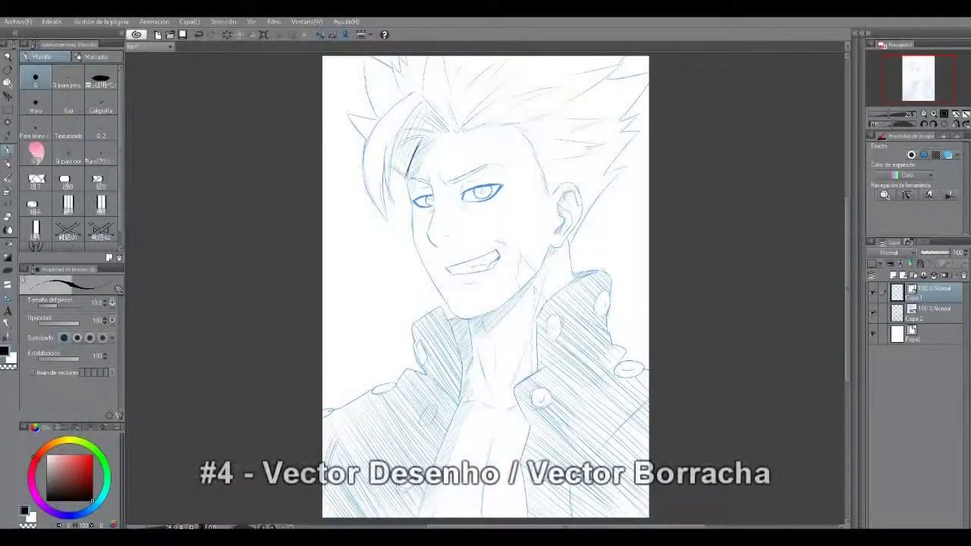
Ink the first line along the character's temple and lower the opacity of the sketch layer Capa 2 to 48%.
drag(408, 176, 411, 202)
scroll(409, 207, up, 2)
click(930, 313)
click(935, 252)
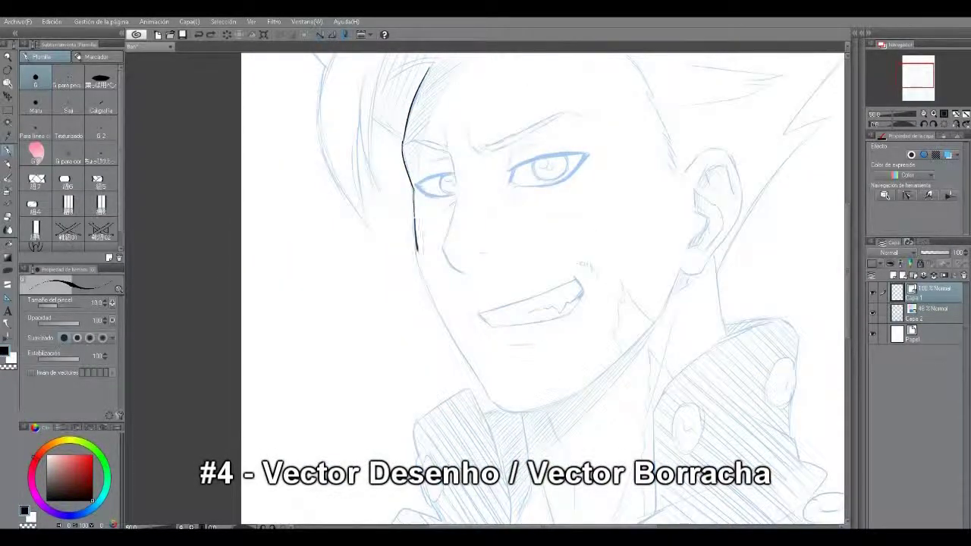
Ink the face contour from the cheek around the chin and up the jaw, redrawing the misdrawn jaw stroke.
mouse_move(417, 250)
mouse_down()
mouse_move(467, 360)
mouse_move(532, 413)
mouse_up()
drag(538, 245, 482, 221)
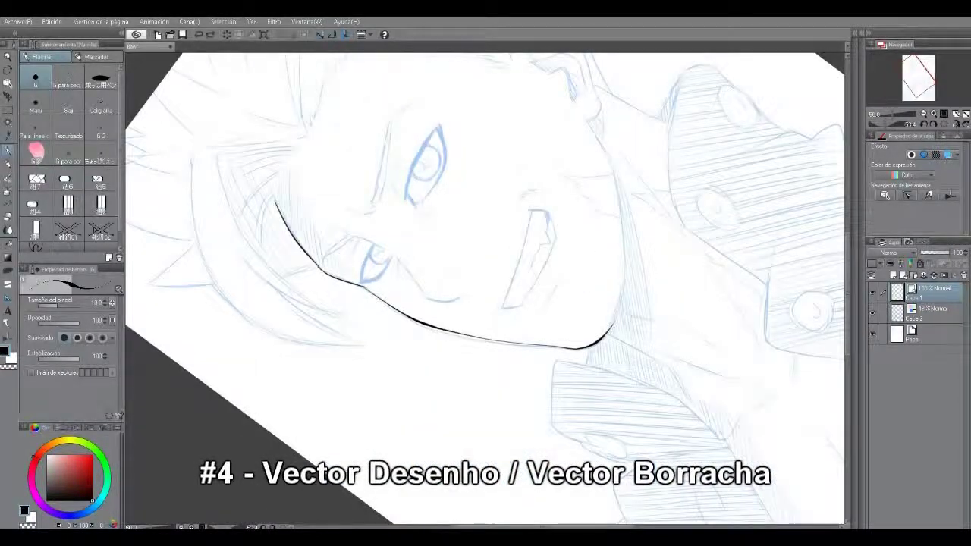
drag(614, 326, 625, 294)
drag(618, 303, 626, 336)
key(ctrl+z)
drag(609, 371, 623, 345)
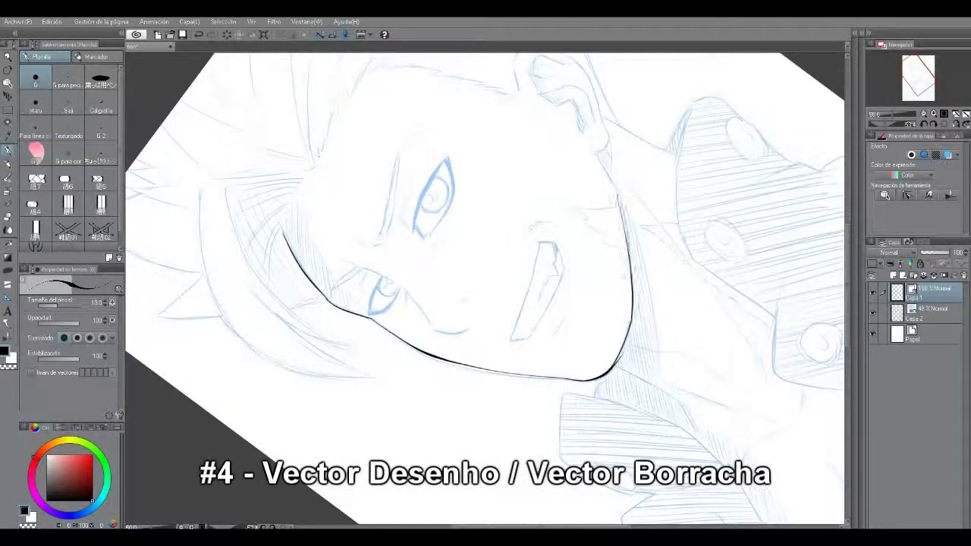
Extend the jawline to the ear and ink the ear's outer outline and lobe.
drag(619, 194, 594, 153)
double_click(624, 191)
drag(649, 232, 669, 238)
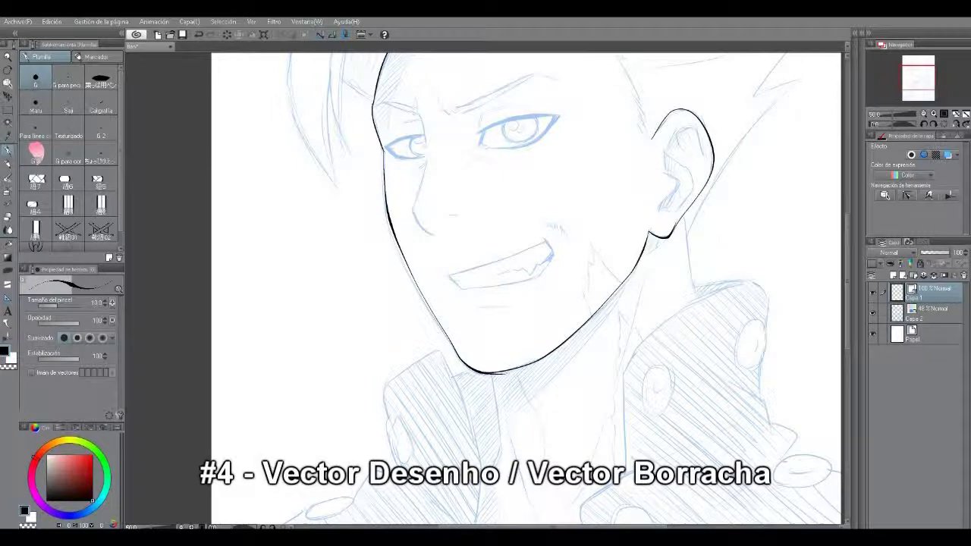
Ink the nose bridge and tip, redo the misdrawn nose line, and add the short nostril mark.
drag(607, 228, 652, 258)
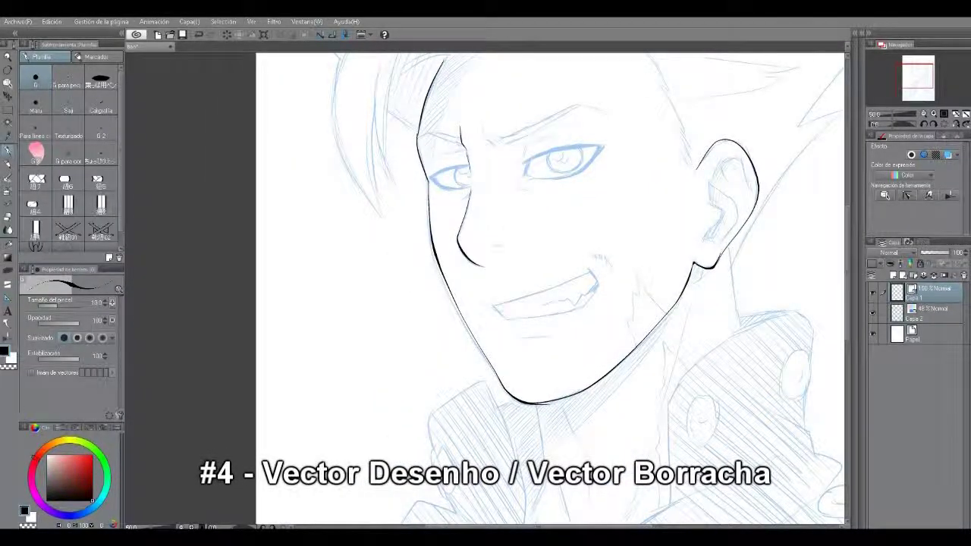
key(ctrl+z)
drag(472, 190, 462, 230)
drag(492, 246, 502, 245)
Ink the first strokes of the hair locks hanging beside the forehead, undoing the misdrawn ones.
drag(531, 303, 515, 265)
key(e)
mouse_move(529, 361)
mouse_down()
mouse_move(535, 370)
mouse_move(543, 272)
mouse_move(545, 304)
mouse_up()
key(ctrl+z)
key(p)
key(ctrl+z)
key(e)
key(p)
drag(548, 339, 531, 381)
key(ctrl+z)
mouse_move(537, 273)
mouse_down()
mouse_move(547, 333)
mouse_move(533, 373)
mouse_up()
mouse_move(501, 182)
mouse_down()
mouse_move(531, 348)
mouse_move(591, 438)
mouse_up()
Ink the long curved outline of the front hair lock and its inner strand, undoing unsuccessful strokes.
drag(539, 116, 594, 168)
drag(577, 228, 591, 191)
mouse_move(553, 79)
mouse_down()
mouse_move(498, 180)
mouse_move(496, 242)
mouse_up()
mouse_move(491, 134)
mouse_down()
mouse_move(501, 273)
mouse_move(485, 304)
mouse_up()
drag(501, 190, 499, 217)
mouse_move(536, 84)
mouse_down()
mouse_move(486, 122)
mouse_move(447, 219)
mouse_up()
drag(496, 148, 501, 156)
key(ctrl+z)
mouse_move(541, 92)
mouse_down()
mouse_move(497, 120)
mouse_move(486, 327)
mouse_move(494, 340)
mouse_move(454, 267)
mouse_move(487, 339)
mouse_move(470, 302)
mouse_move(485, 327)
mouse_up()
key(ctrl+z)
key(ctrl+z)
key(e)
key(p)
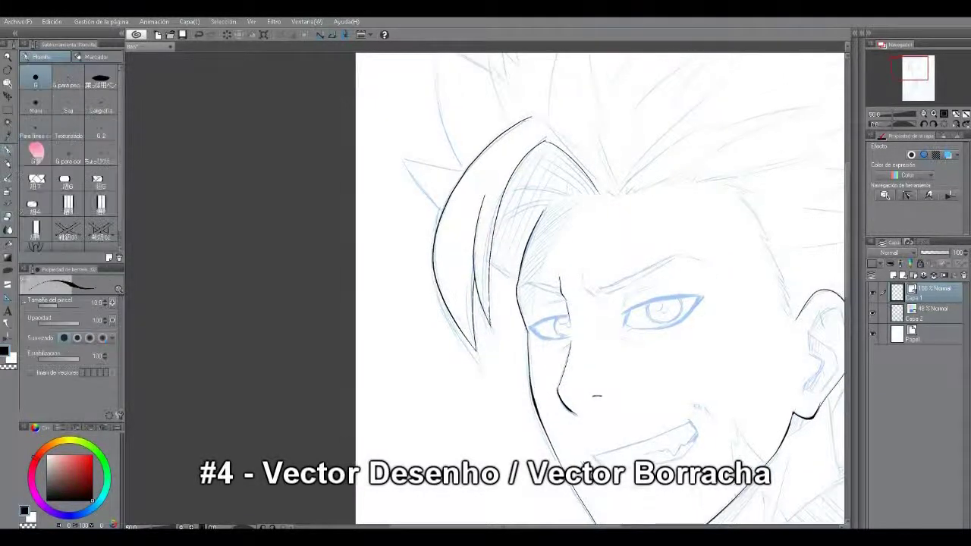
Ink the small pointed side tuft and the hair strands behind the front lock, undoing the failed strokes.
drag(566, 142, 588, 173)
mouse_move(523, 265)
mouse_down()
mouse_move(557, 335)
mouse_move(441, 230)
mouse_move(506, 238)
mouse_up()
mouse_move(502, 245)
mouse_down()
mouse_move(472, 171)
mouse_move(468, 118)
mouse_up()
key(ctrl+z)
drag(503, 246, 496, 234)
drag(527, 143, 487, 115)
key(ctrl+z)
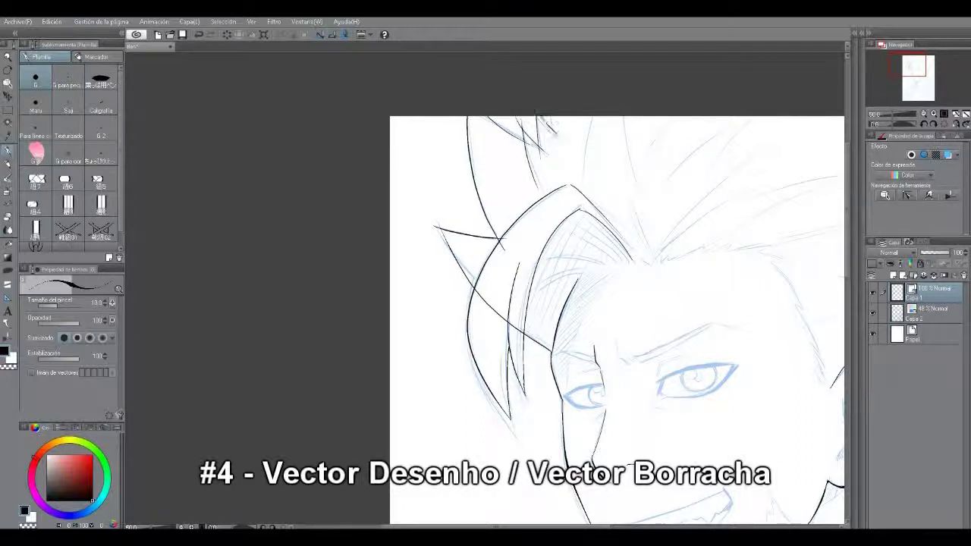
Trim the overlapping hair line ends with the Vector eraser and ink the start of the jagged hairline over the forehead.
key(e)
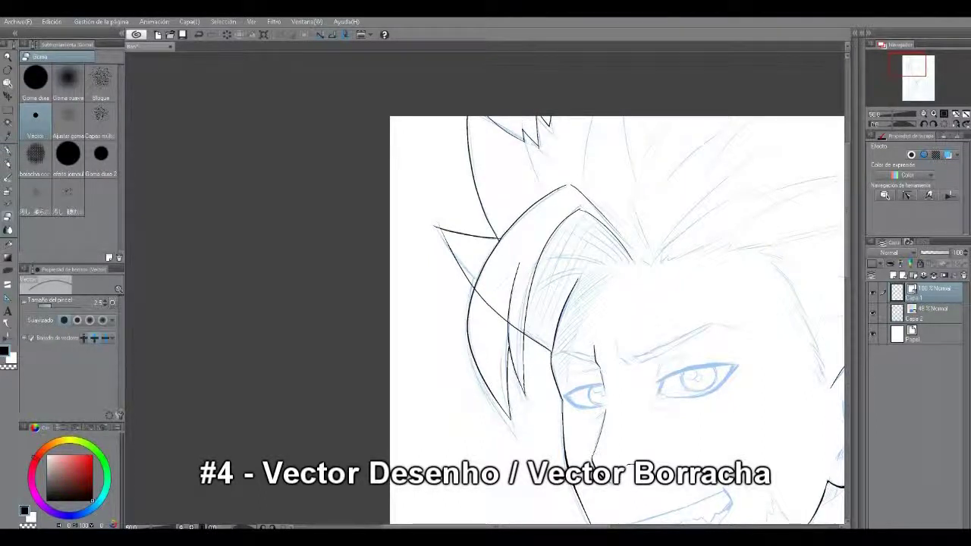
ctrl+click(445, 236)
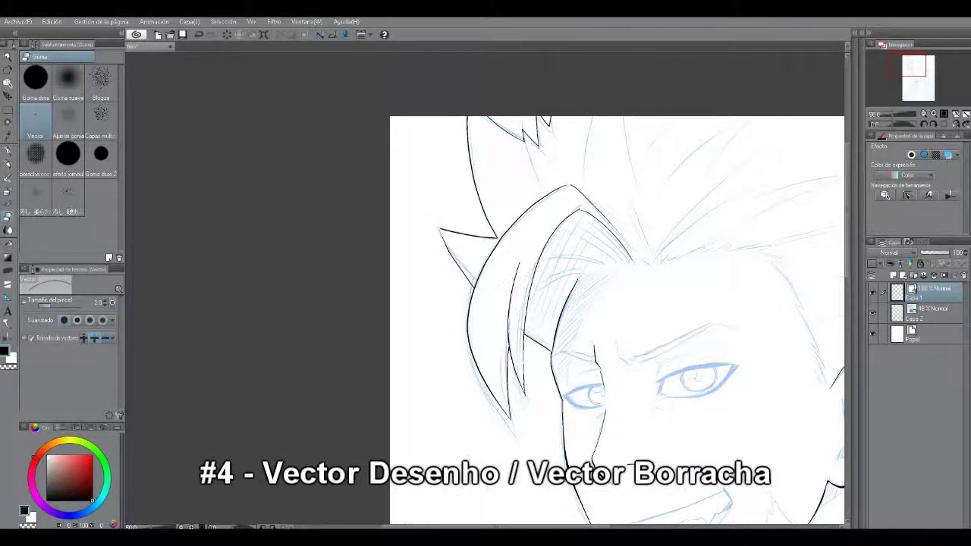
key(p)
drag(478, 289, 418, 217)
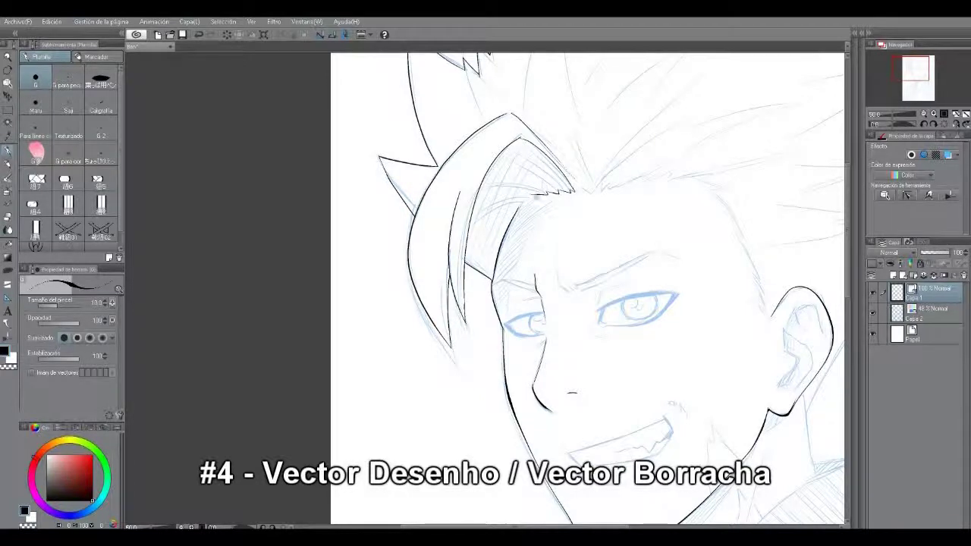
Ink the neck line below the chin, the small collar's oval button, and that collar's outer and inner edges.
mouse_move(553, 326)
mouse_down()
mouse_move(471, 352)
mouse_move(518, 57)
mouse_up()
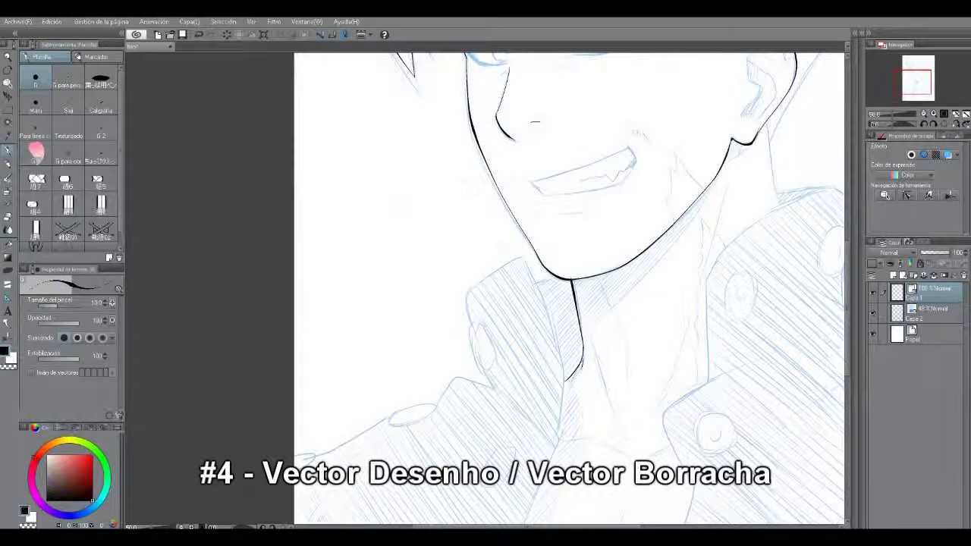
drag(569, 341, 568, 326)
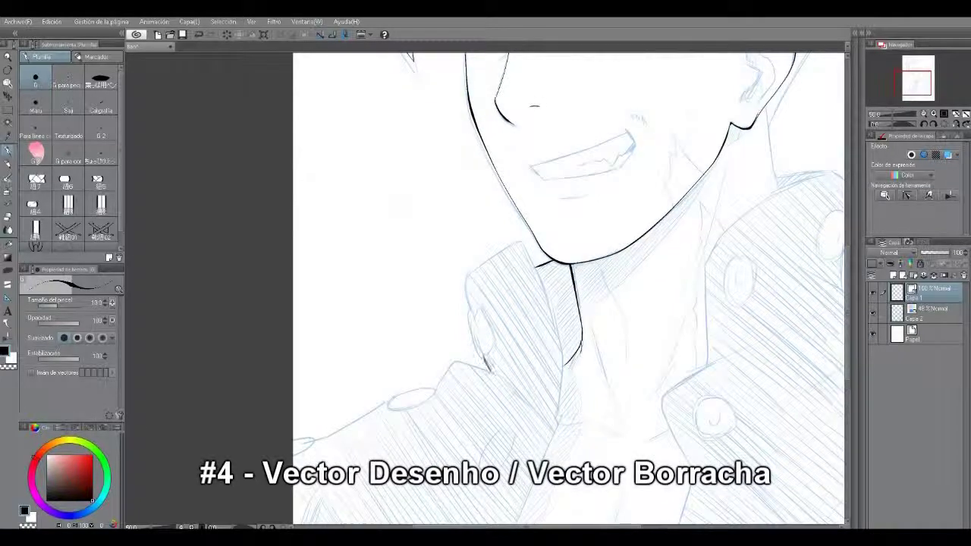
drag(471, 312, 485, 355)
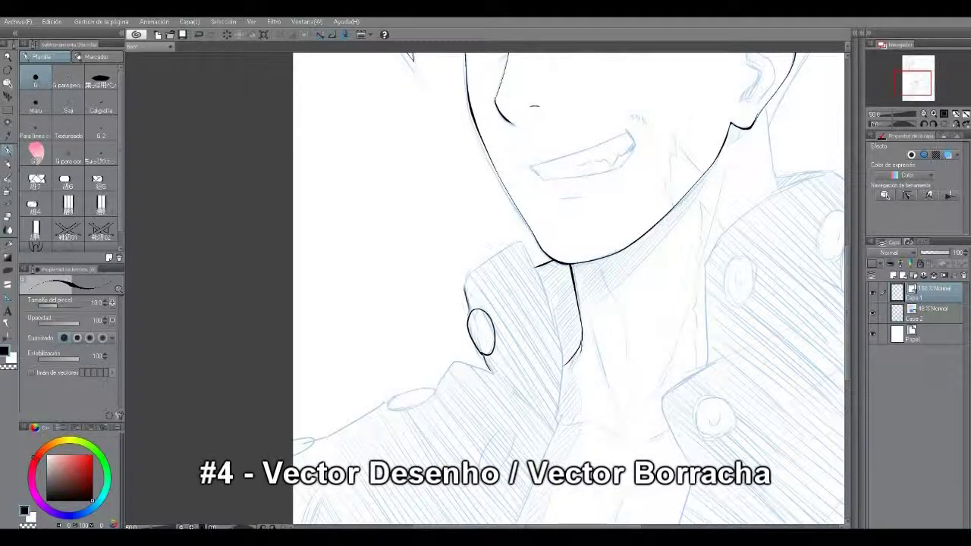
drag(530, 255, 554, 423)
drag(565, 394, 541, 330)
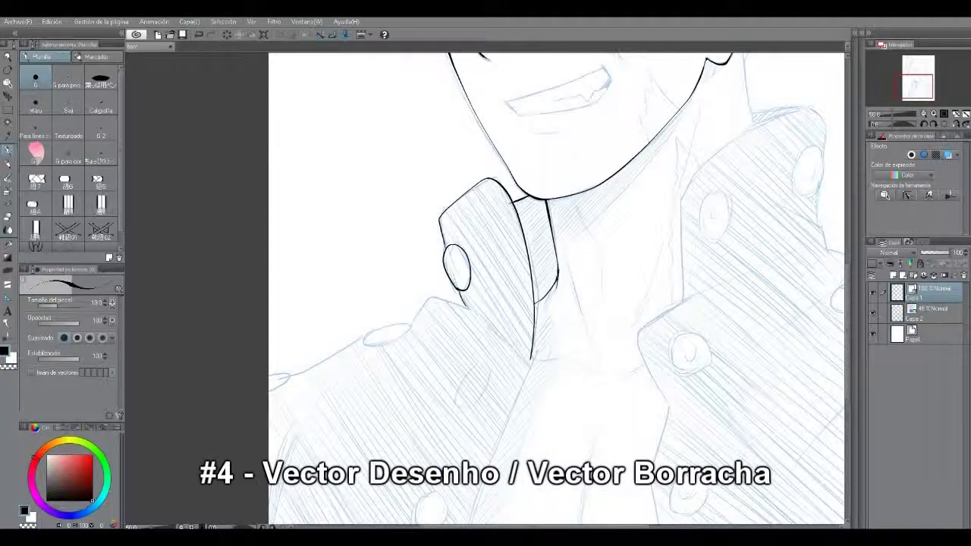
Continue the inked jacket edge down the chest and ink the adjoining shoulder line with its oval button.
drag(531, 349, 557, 292)
mouse_move(494, 249)
mouse_down()
mouse_move(451, 241)
mouse_move(437, 267)
mouse_up()
drag(470, 318, 538, 254)
mouse_move(455, 213)
mouse_down()
mouse_move(470, 223)
mouse_move(455, 216)
mouse_up()
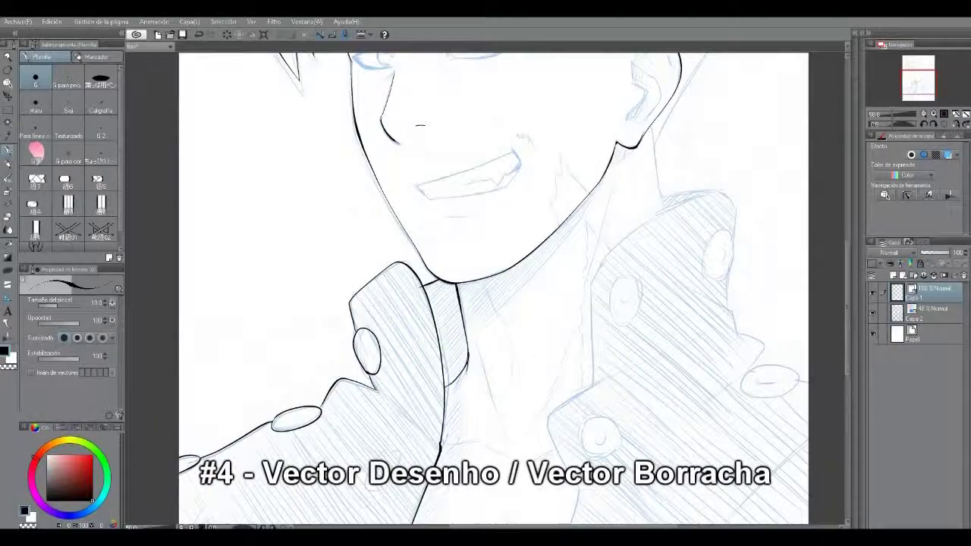
Ink the neck line below the ear and the large collar with its outer buttons, inner edge and lapel, undoing a misdrawn stroke.
drag(654, 148, 666, 209)
drag(531, 303, 491, 273)
drag(625, 170, 695, 207)
mouse_move(664, 219)
mouse_down()
mouse_move(662, 242)
mouse_move(691, 238)
mouse_move(667, 246)
mouse_move(699, 301)
mouse_up()
drag(645, 334, 607, 232)
drag(662, 199, 687, 224)
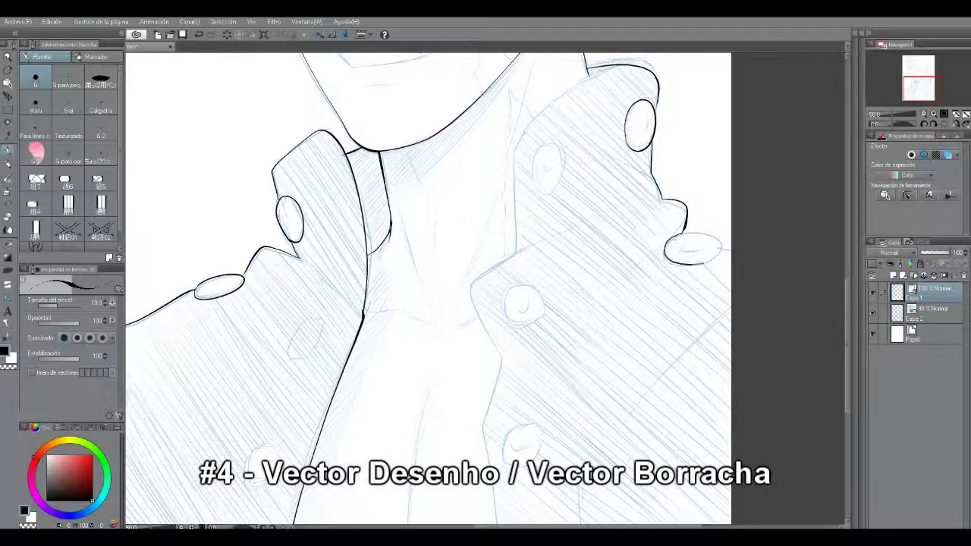
key(ctrl+z)
mouse_move(691, 88)
mouse_down()
mouse_move(649, 101)
mouse_move(566, 175)
mouse_move(550, 290)
mouse_move(554, 384)
mouse_up()
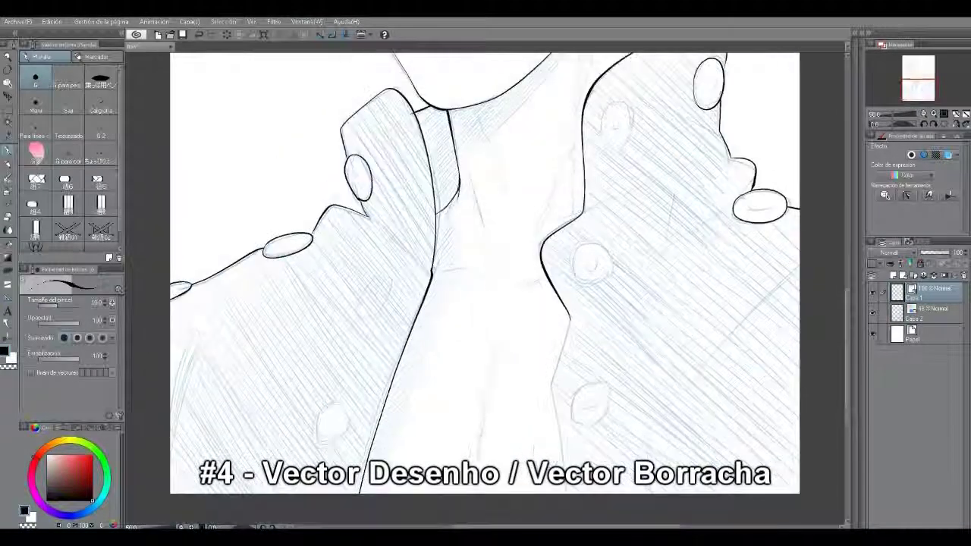
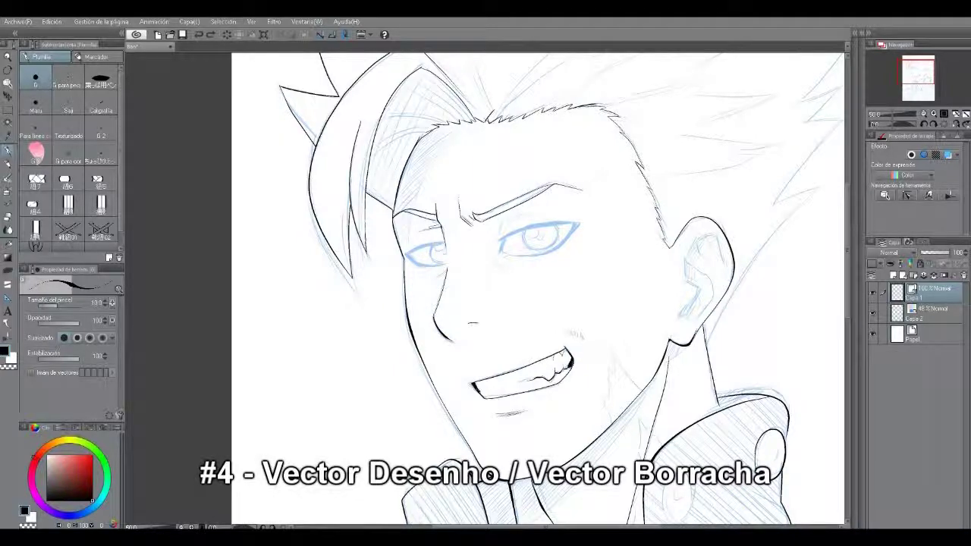
Ink the creases around the eyes and the upper and lower lids of the eye nearer the front hair lock.
drag(539, 236, 559, 237)
drag(637, 289, 628, 234)
mouse_move(527, 344)
mouse_down()
mouse_move(550, 262)
mouse_move(551, 312)
mouse_up()
mouse_move(471, 171)
mouse_down()
mouse_move(462, 194)
mouse_move(471, 209)
mouse_up()
drag(486, 288, 512, 208)
key(alt+space)
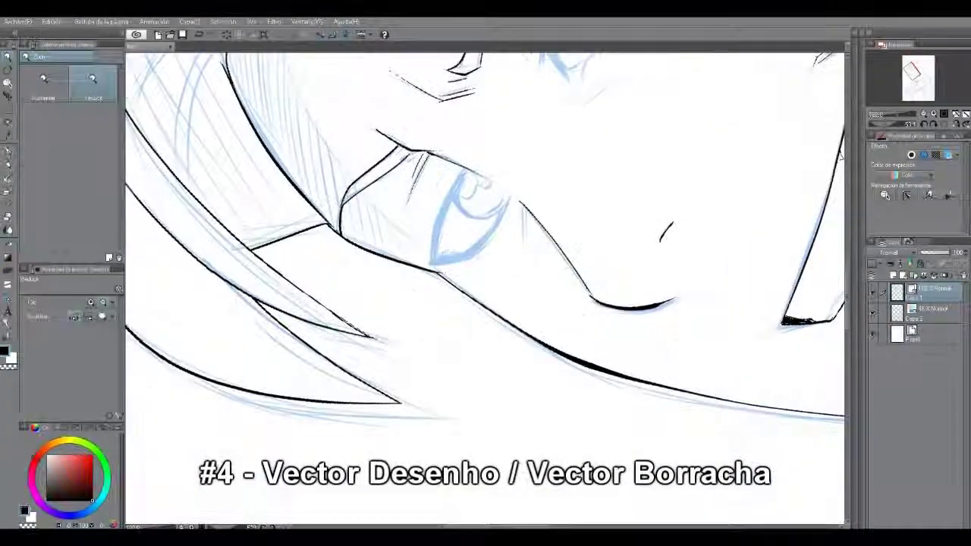
key(p)
drag(464, 169, 433, 258)
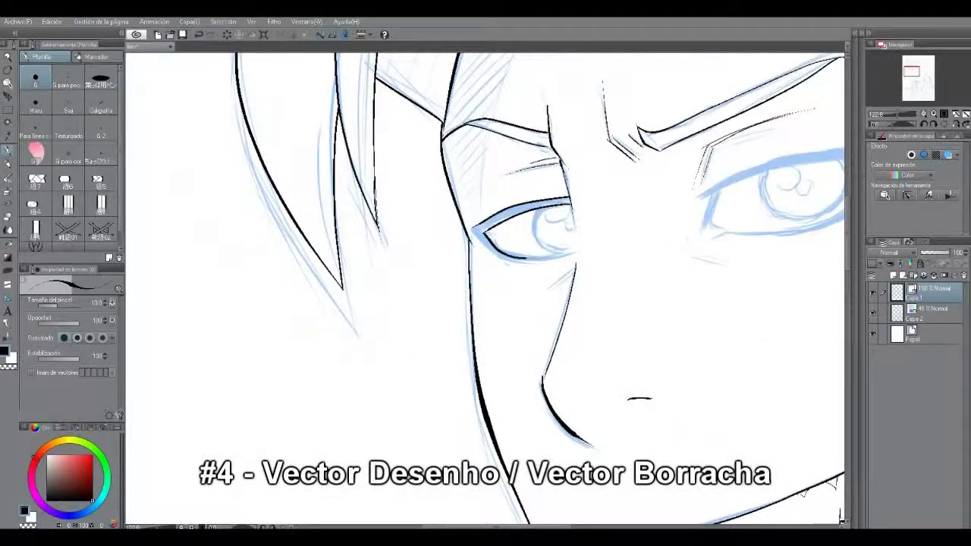
drag(525, 259, 580, 253)
mouse_move(472, 228)
mouse_down()
mouse_move(545, 260)
mouse_move(580, 253)
mouse_up()
Ink the iris and highlights of the eye beside the hair lock, strengthen the adjacent nose bridge line, and save the drawing.
key(e)
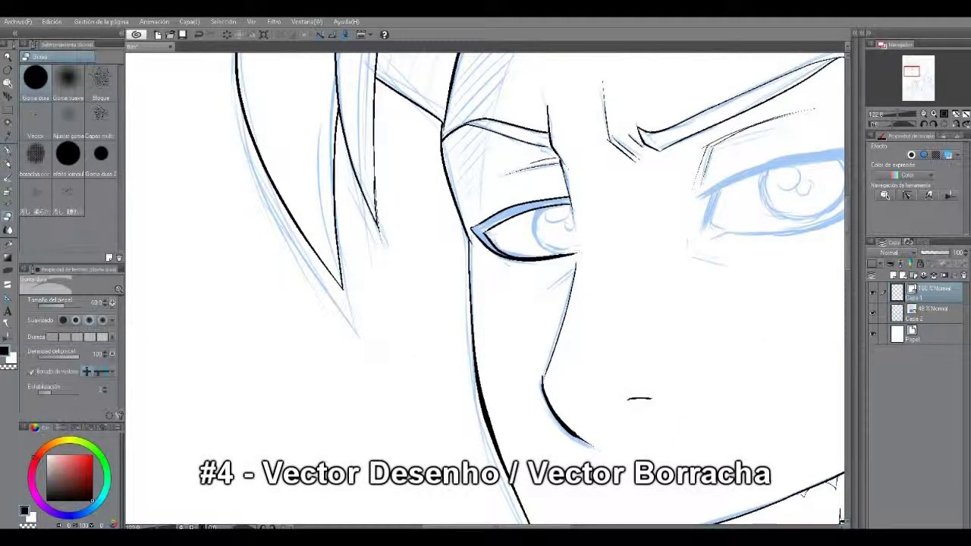
key(p)
mouse_move(543, 206)
mouse_down()
mouse_move(531, 220)
mouse_move(557, 254)
mouse_up()
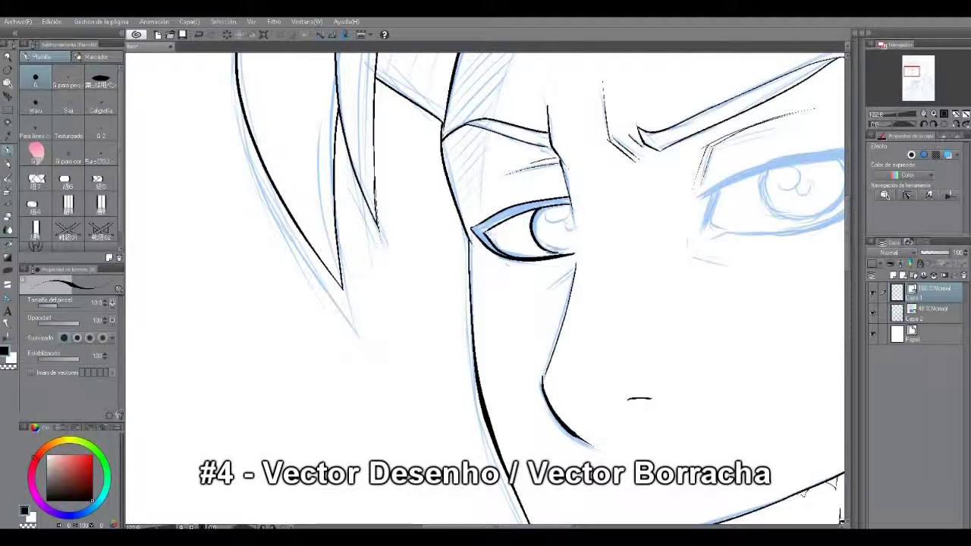
drag(561, 220, 574, 230)
drag(561, 159, 574, 229)
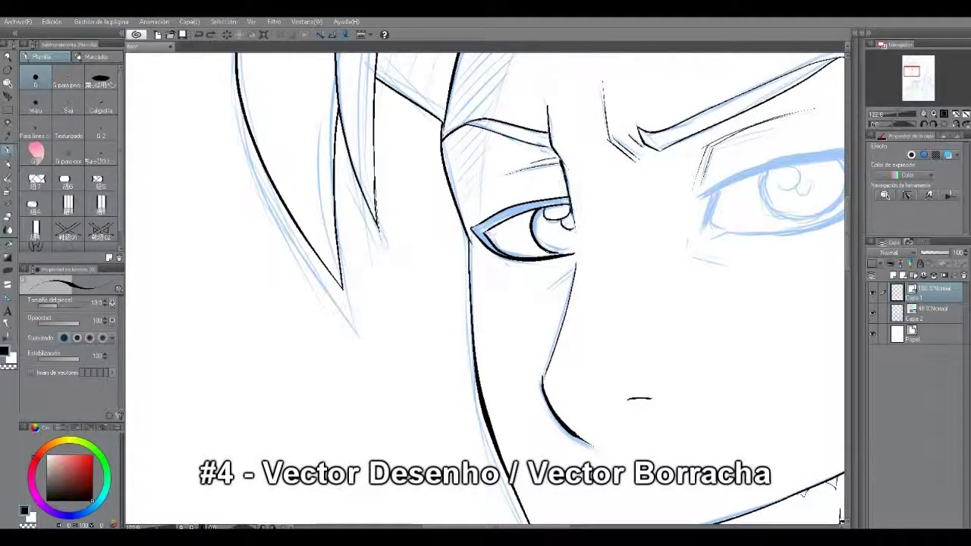
key(ctrl+s)
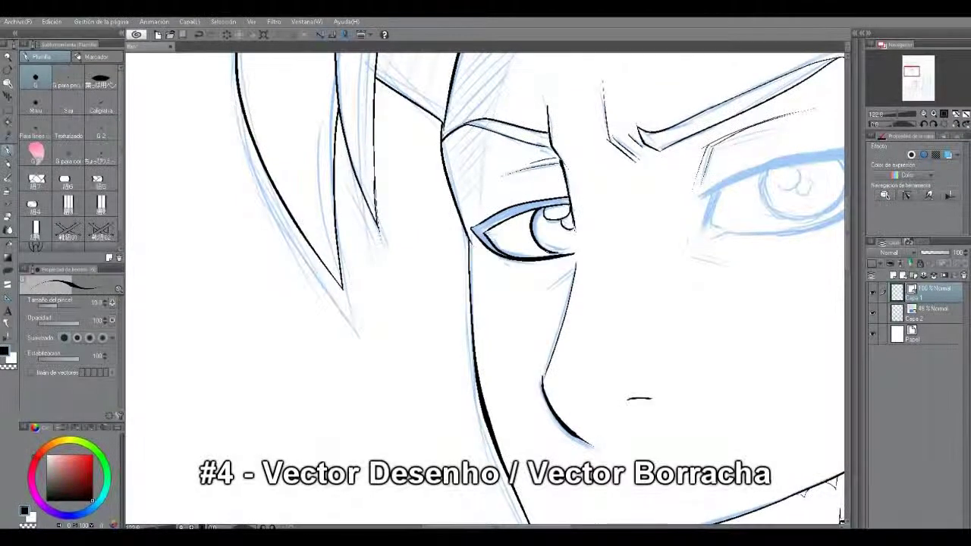
Thicken the outer corner of the eye beside the hair lock with black strokes.
drag(486, 242, 492, 249)
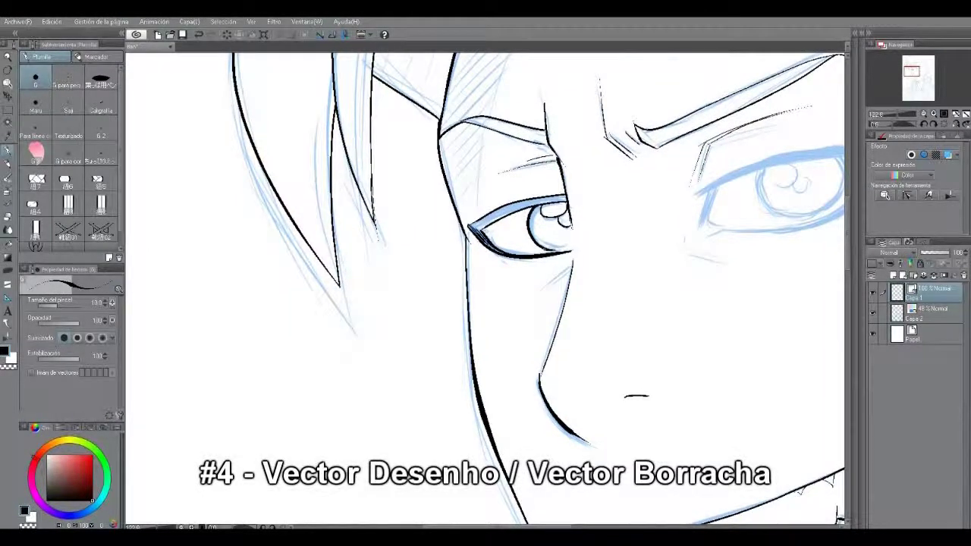
drag(561, 281, 486, 289)
drag(474, 359, 463, 389)
drag(485, 288, 458, 300)
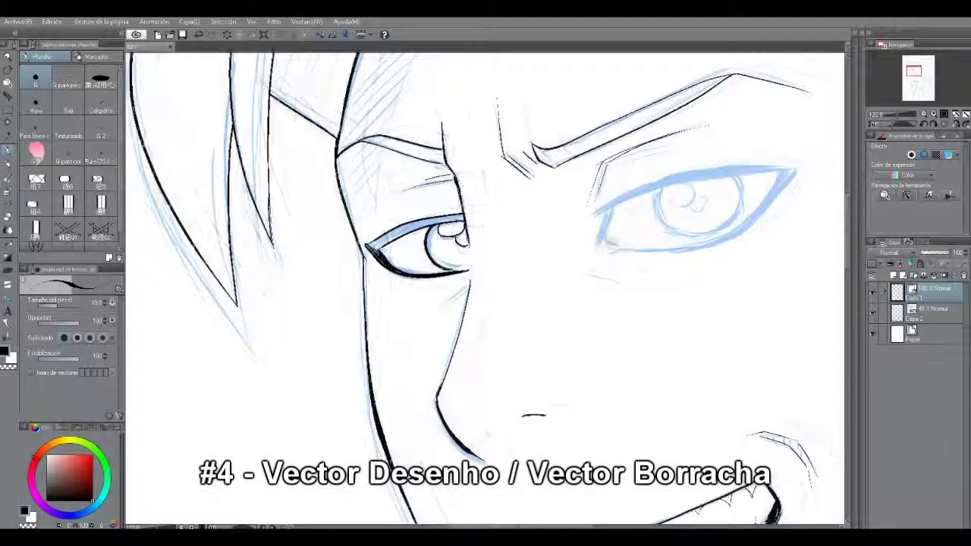
Fill the upper lash band of the eye beside the hair lock with black strokes, undoing a stray one.
drag(638, 334, 488, 130)
drag(486, 288, 428, 219)
drag(428, 219, 484, 198)
key(ctrl+z)
drag(410, 187, 401, 266)
drag(408, 213, 405, 279)
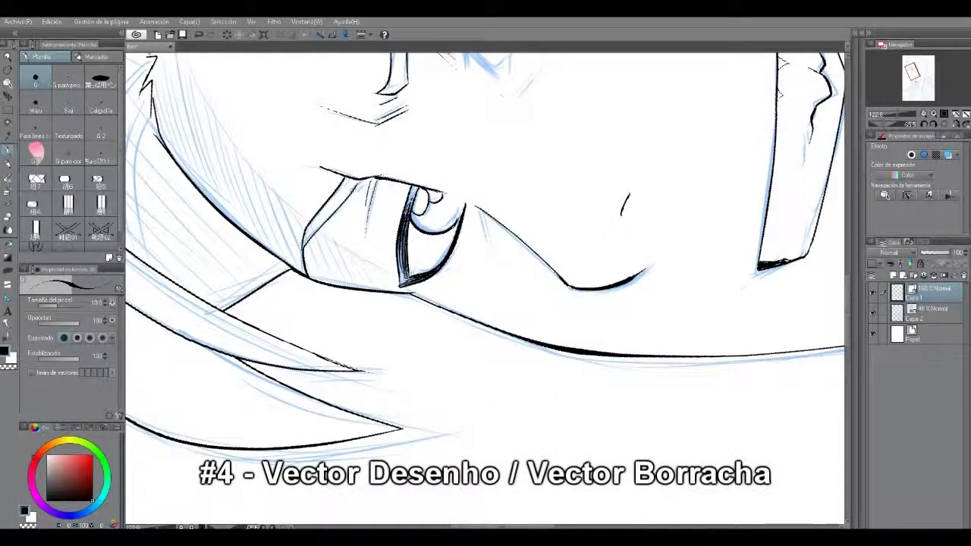
mouse_move(402, 245)
mouse_down()
mouse_move(402, 285)
mouse_move(401, 270)
mouse_up()
drag(417, 184, 413, 194)
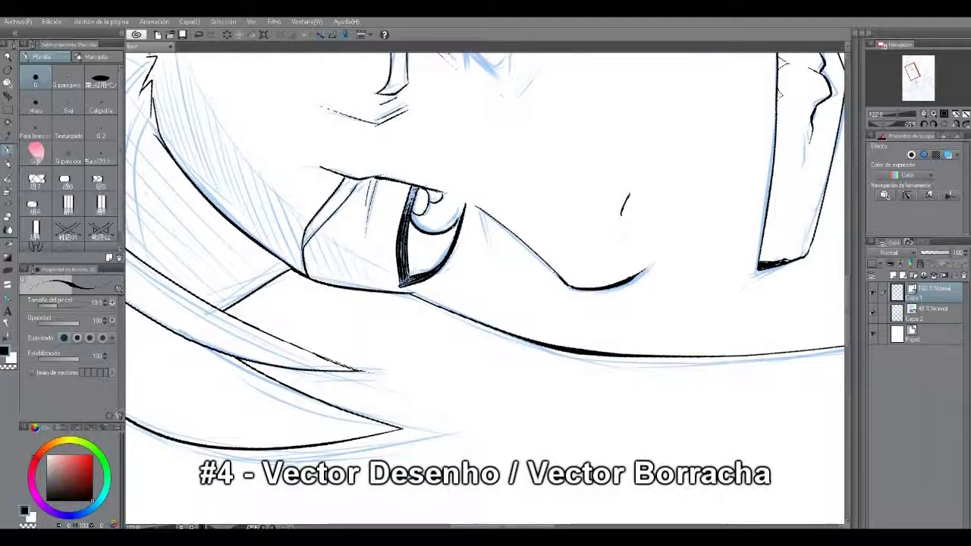
Ink the lid outlines and inner corner of the other eye, undoing and redrawing the faulty strokes.
drag(481, 218, 535, 428)
mouse_move(563, 91)
mouse_down()
mouse_move(523, 212)
mouse_move(521, 285)
mouse_move(515, 232)
mouse_move(559, 66)
mouse_move(600, 179)
mouse_move(563, 278)
mouse_move(581, 229)
mouse_move(581, 108)
mouse_move(563, 91)
mouse_move(581, 115)
mouse_move(600, 181)
mouse_move(588, 212)
mouse_up()
key(e)
key(p)
key(ctrl+z)
key(e)
key(ctrl+z)
key(ctrl+z)
key(p)
drag(521, 256, 547, 280)
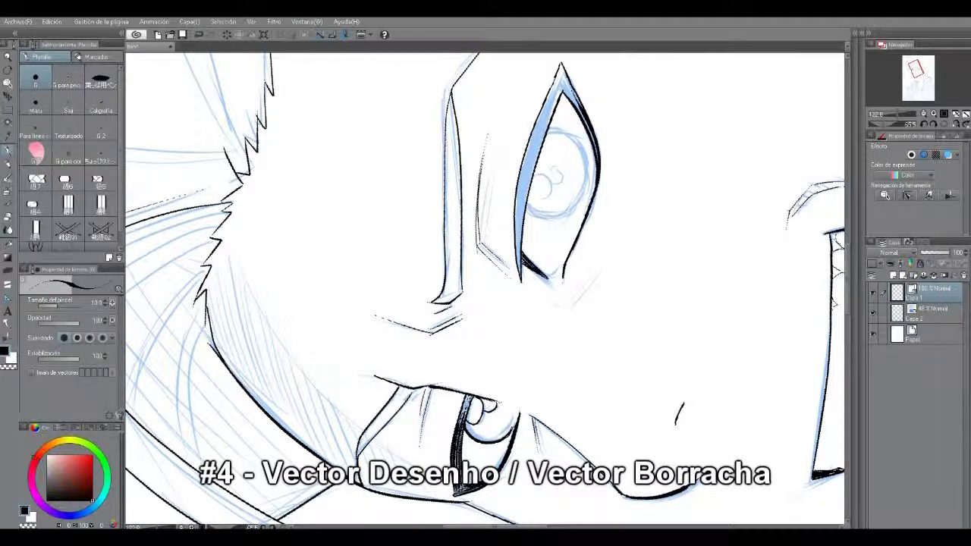
Fill the upper lash band and outer corner of the other eye with black strokes, and clean the crease line above it.
drag(546, 152, 545, 157)
drag(560, 69, 542, 120)
drag(560, 76, 531, 161)
drag(543, 124, 522, 181)
mouse_move(552, 97)
mouse_down()
mouse_move(528, 156)
mouse_move(578, 116)
mouse_up()
drag(560, 66, 585, 131)
drag(560, 85, 590, 141)
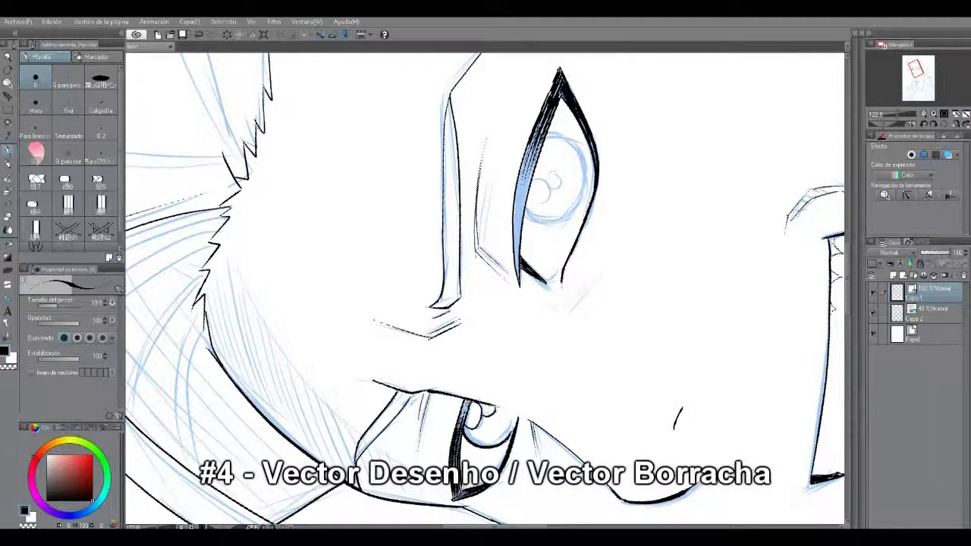
drag(525, 182, 512, 265)
drag(519, 208, 511, 269)
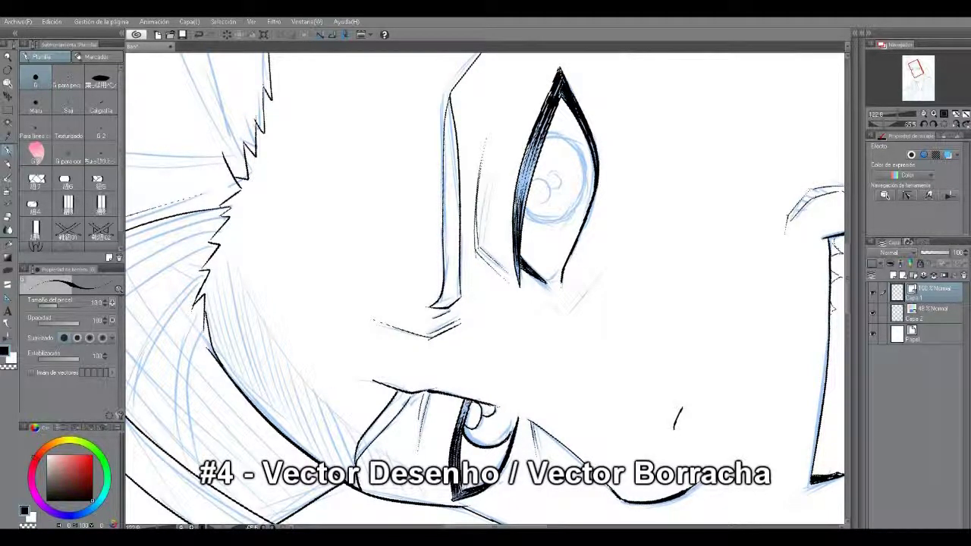
key(e)
mouse_move(482, 159)
mouse_down()
mouse_move(498, 274)
mouse_move(479, 259)
mouse_move(492, 157)
mouse_move(480, 252)
mouse_up()
key(p)
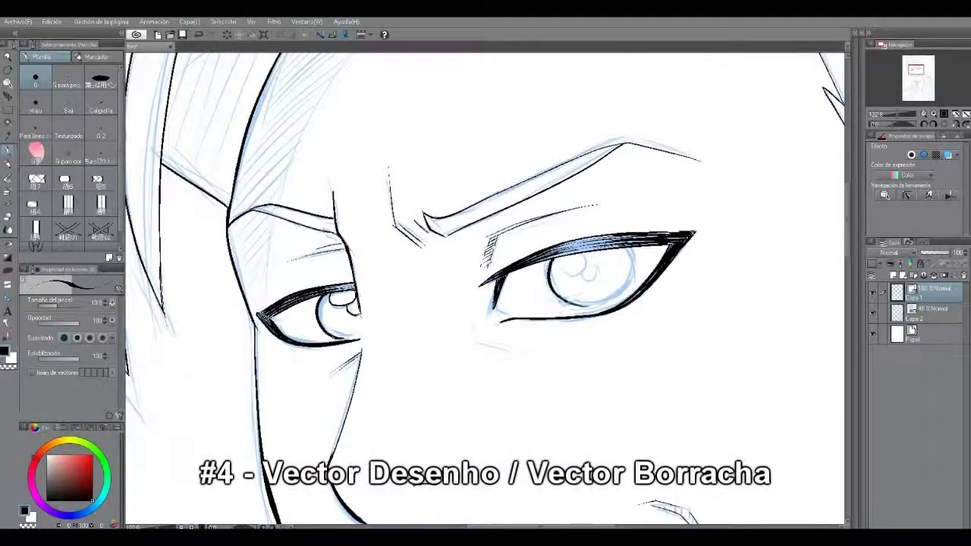
Ink the iris outline and highlights of the other eye, undoing a stray stroke, and touch up its lower lid.
mouse_move(628, 248)
mouse_down()
mouse_move(632, 288)
mouse_move(606, 304)
mouse_up()
mouse_move(560, 259)
mouse_down()
mouse_move(594, 256)
mouse_move(583, 277)
mouse_up()
key(ctrl+z)
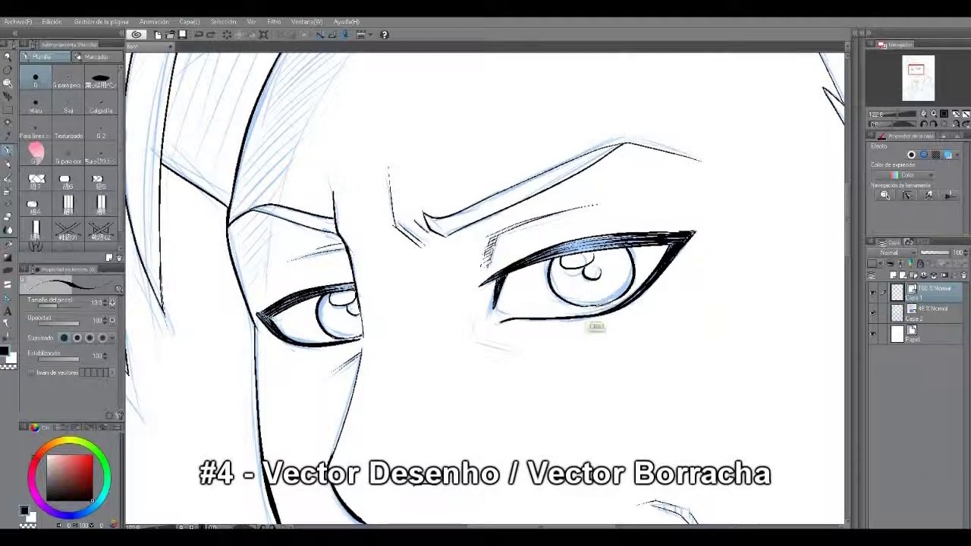
key(e)
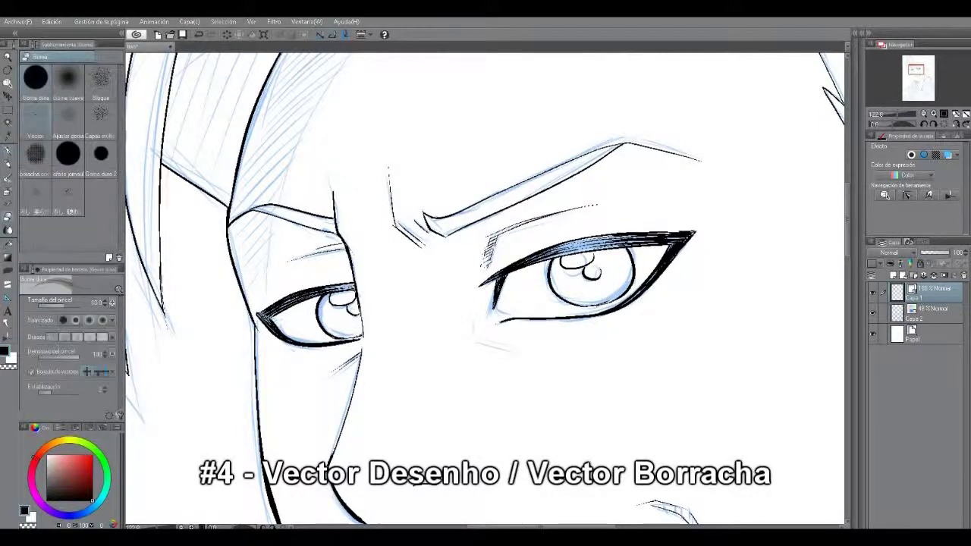
alt+click(552, 288)
alt+click(552, 288)
key(p)
drag(511, 314, 530, 318)
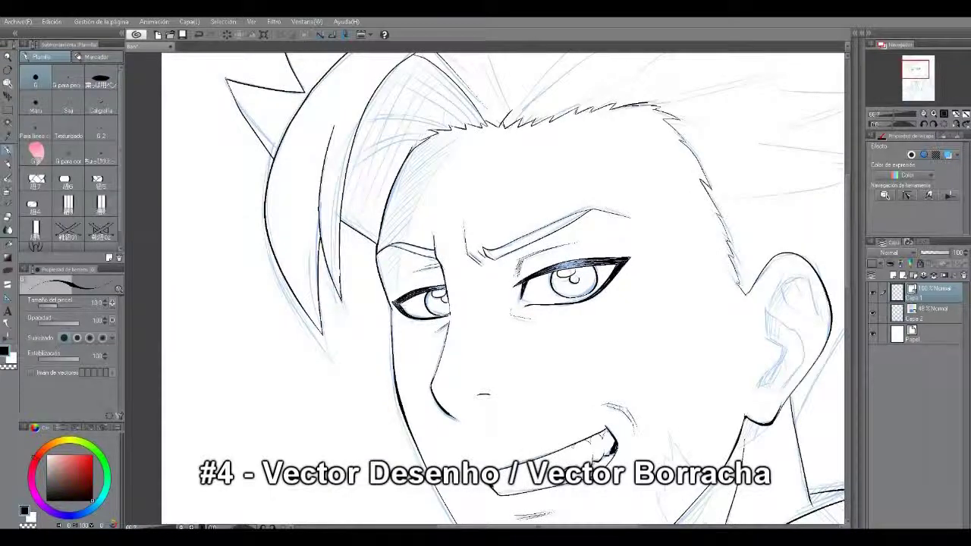
Ink the inner contours of the ear over the blue sketch.
drag(645, 319, 535, 246)
mouse_move(710, 246)
mouse_down()
mouse_move(701, 222)
mouse_move(674, 213)
mouse_move(655, 249)
mouse_move(670, 283)
mouse_move(656, 298)
mouse_up()
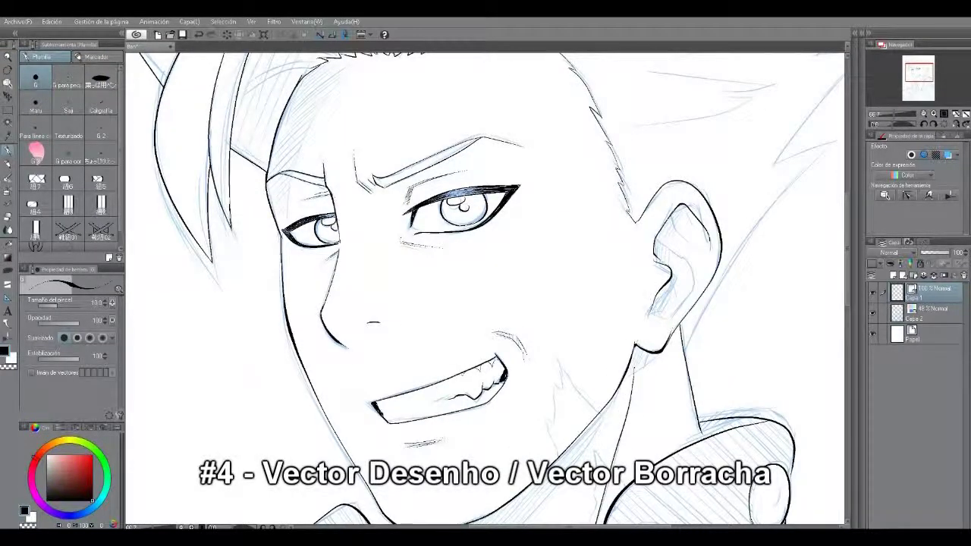
drag(659, 240, 680, 254)
drag(673, 217, 695, 256)
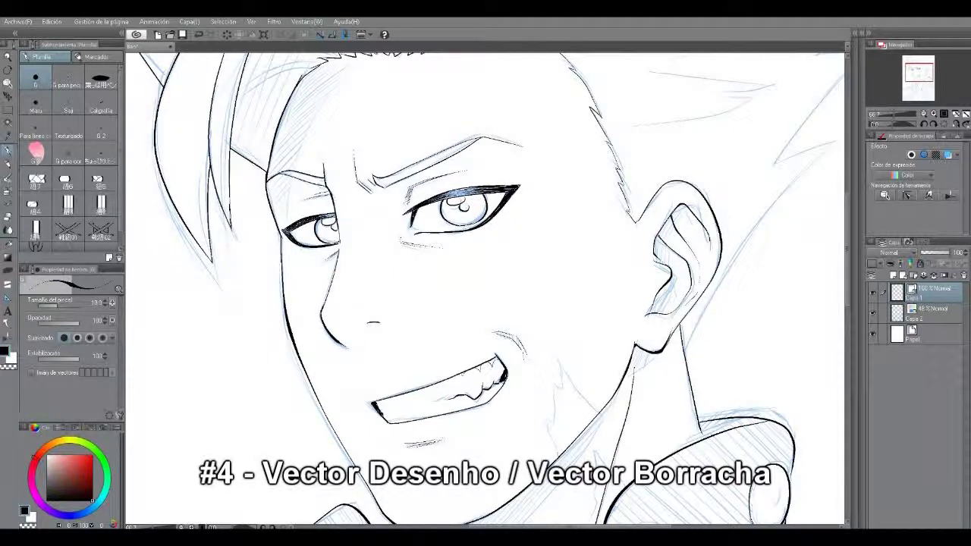
Ink the jagged outer hair spikes from behind the ear to the canvas edge, and trim the overshooting line ends.
mouse_move(676, 333)
mouse_down()
mouse_move(675, 308)
mouse_move(647, 345)
mouse_move(796, 142)
mouse_up()
drag(645, 227, 528, 123)
drag(494, 227, 549, 387)
mouse_move(604, 121)
mouse_down()
mouse_move(589, 182)
mouse_move(604, 237)
mouse_up()
drag(571, 98, 604, 237)
mouse_move(541, 138)
mouse_down()
mouse_move(574, 82)
mouse_move(542, 137)
mouse_up()
drag(515, 126, 531, 67)
mouse_move(523, 121)
mouse_down()
mouse_move(546, 231)
mouse_move(502, 114)
mouse_move(433, 201)
mouse_up()
drag(425, 150, 434, 203)
drag(421, 123, 429, 178)
drag(412, 122, 420, 151)
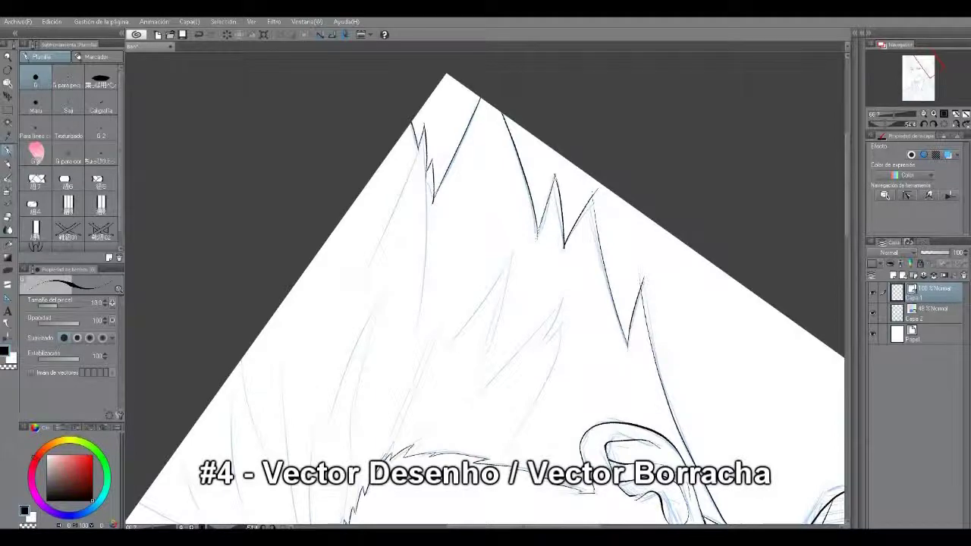
key(e)
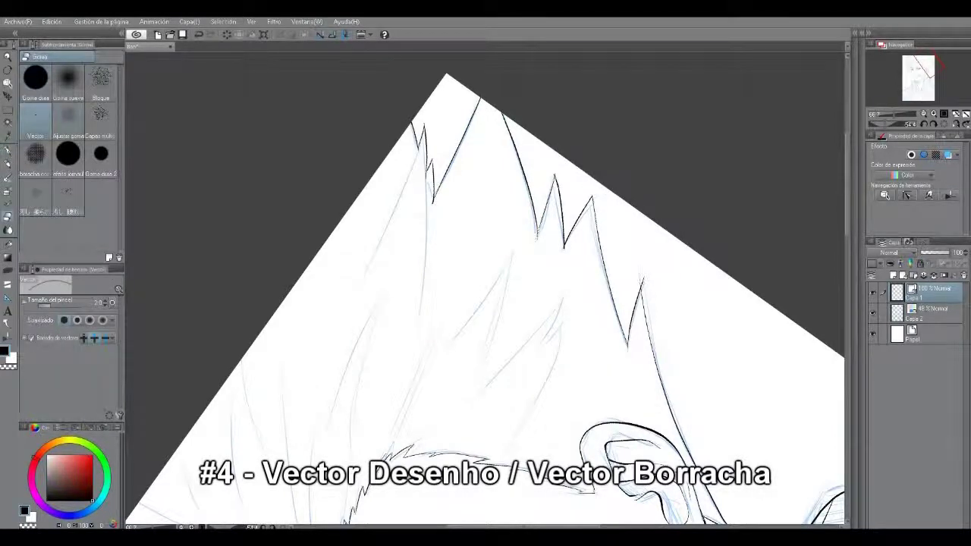
Ink the hair strands rising from the forehead hairline toward the upper canvas edge.
key(ctrl+at)
key(ctrl+minus)
key(ctrl+minus)
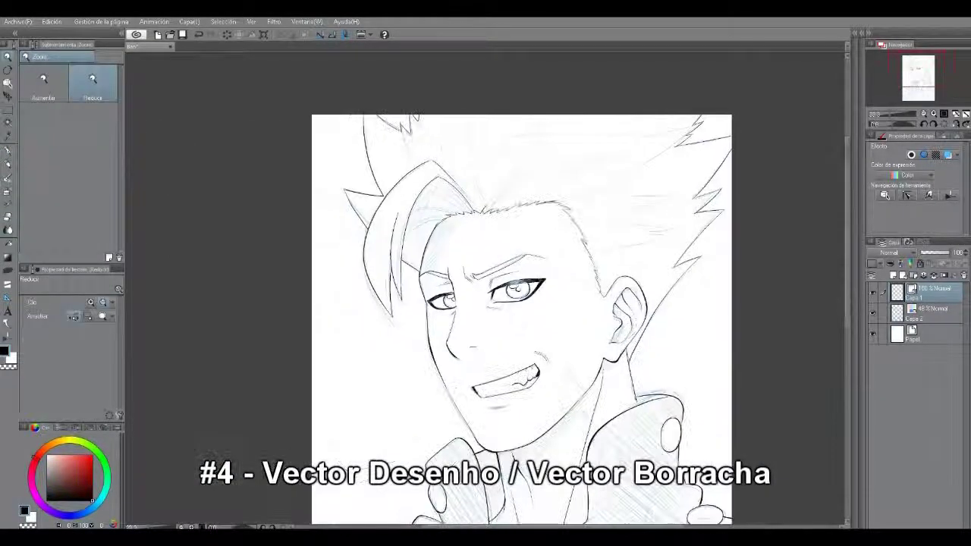
key(p)
mouse_move(557, 121)
mouse_down()
mouse_move(492, 207)
mouse_move(519, 162)
mouse_up()
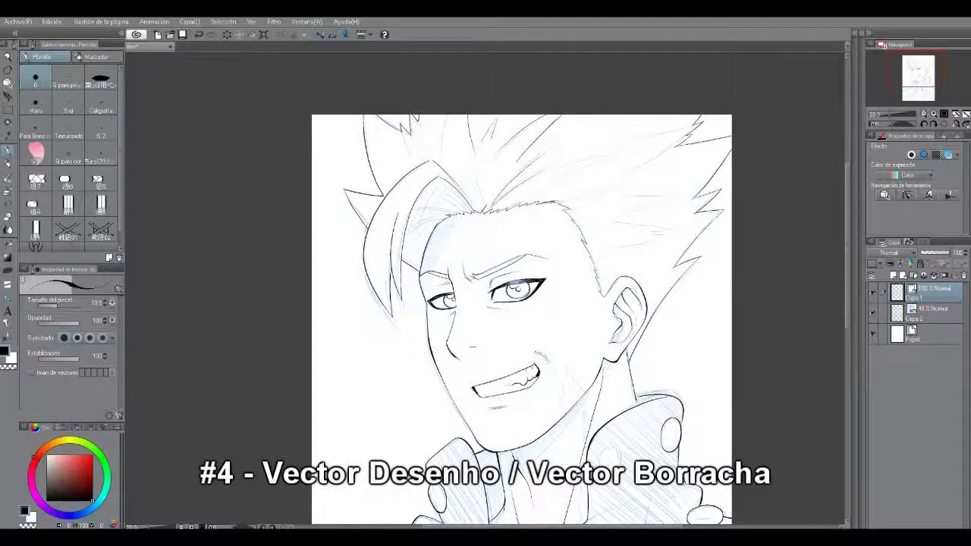
Ink the inner strands of the front hair lock and the swept-back strands above the ear.
key(e)
key(p)
drag(465, 210, 415, 222)
drag(521, 312, 515, 304)
drag(647, 230, 596, 240)
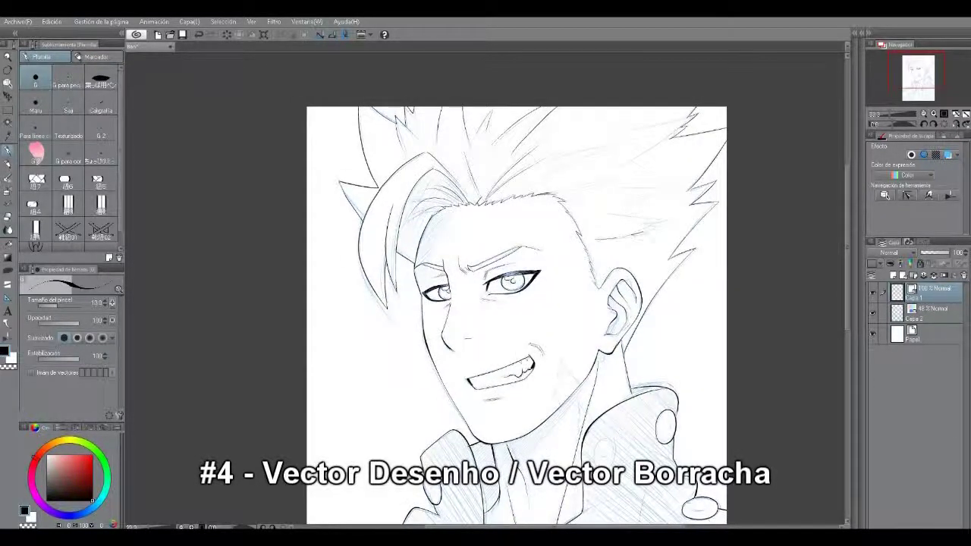
drag(667, 215, 610, 211)
drag(673, 186, 611, 204)
Ink the scars on the cheek and neck and the round buttons on the adjacent coat front, undoing a faulty stroke.
drag(516, 380, 532, 195)
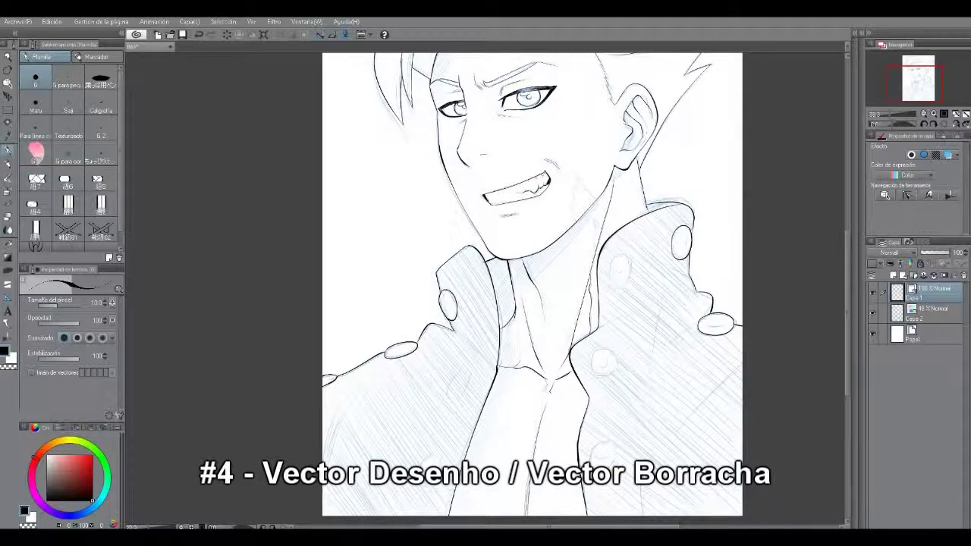
drag(531, 265, 541, 288)
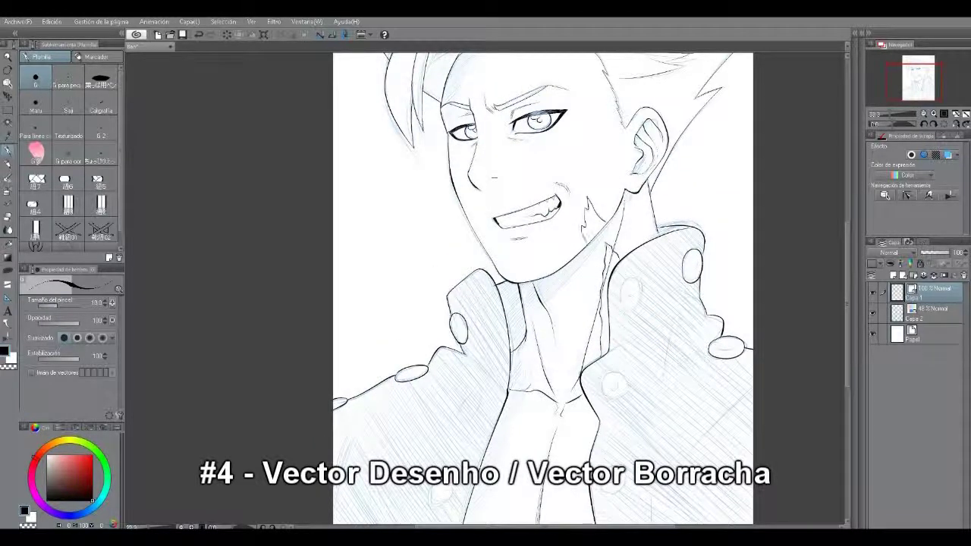
drag(531, 341, 538, 209)
drag(617, 240, 633, 247)
mouse_move(613, 335)
mouse_down()
mouse_move(634, 342)
mouse_move(613, 335)
mouse_up()
drag(531, 303, 517, 333)
mouse_move(618, 178)
mouse_down()
mouse_move(614, 210)
mouse_move(621, 177)
mouse_up()
key(ctrl+z)
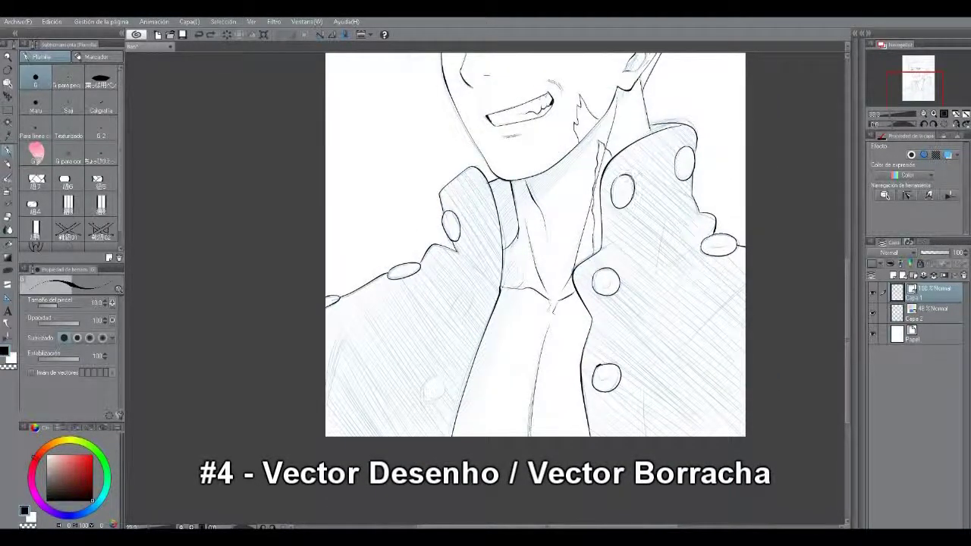
Ink the sleeve and front fold lines on the coat side below the ear, and save the drawing.
drag(531, 321, 531, 303)
drag(746, 265, 711, 297)
drag(645, 369, 647, 417)
key(e)
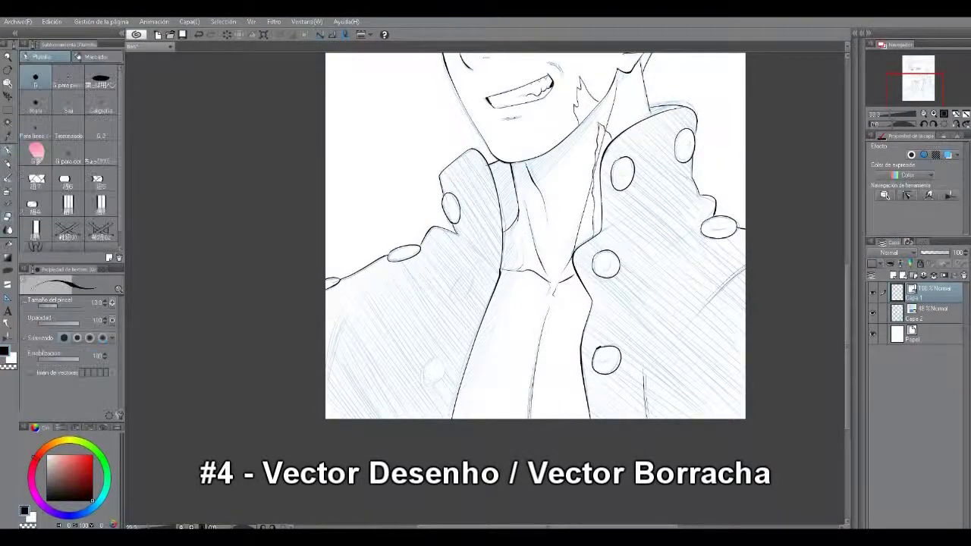
mouse_move(531, 288)
mouse_down()
mouse_move(493, 379)
mouse_move(512, 328)
mouse_move(507, 334)
mouse_up()
key(alt+space)
click(531, 304)
click(873, 312)
key(ctrl+s)
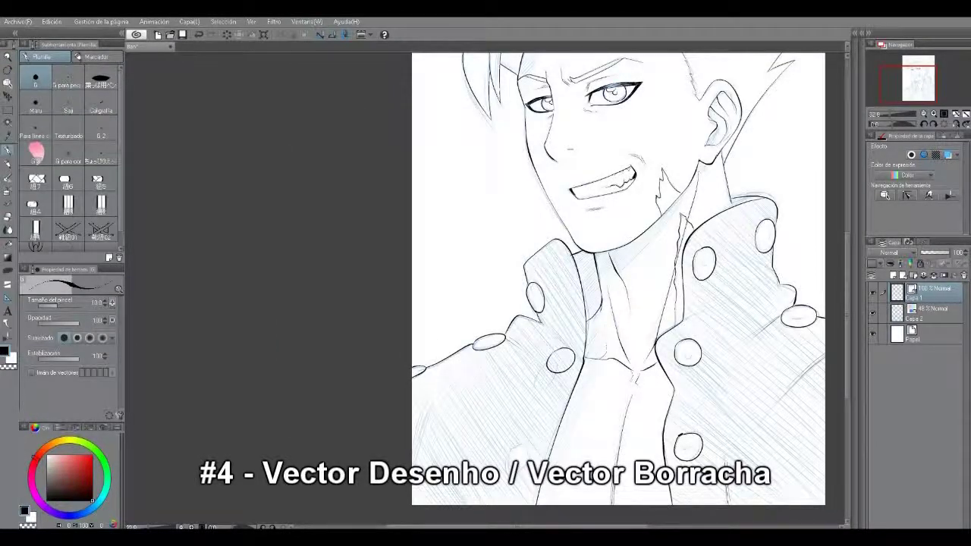
Ink the remaining fold lines across both coat fronts and the far sleeve, undoing a faulty stroke.
drag(607, 303, 566, 287)
drag(681, 340, 754, 328)
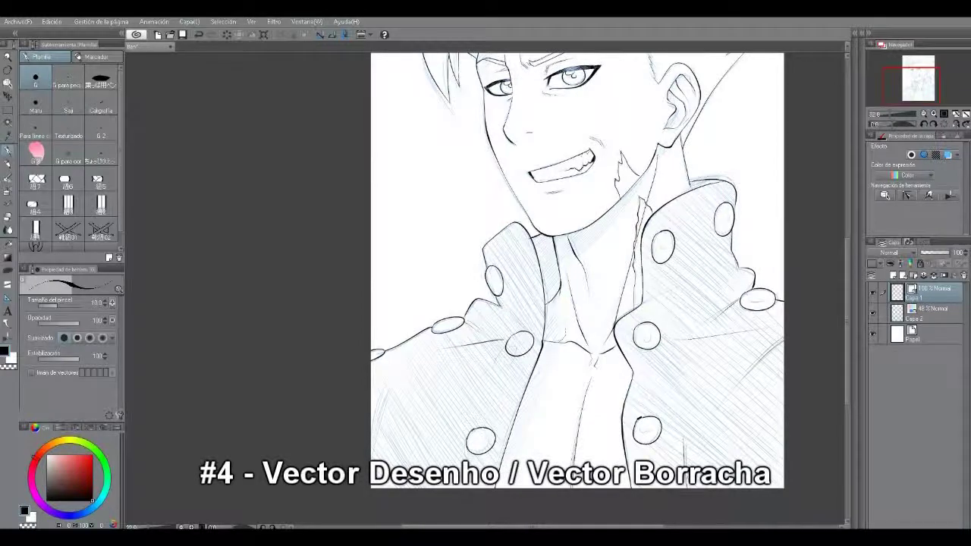
drag(388, 398, 371, 459)
drag(486, 379, 485, 338)
drag(520, 366, 496, 446)
key(ctrl+z)
click(515, 386)
Hide the blue sketch layer Capa 2 and examine the line art as a whole and around the mouth and jaw.
key(alt+space)
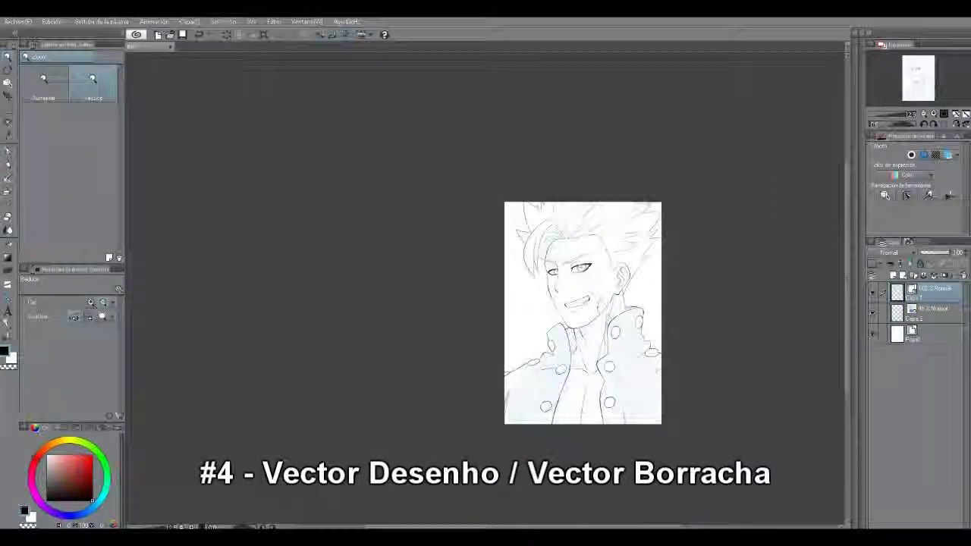
key(ctrl+space)
key(alt+space)
key(space)
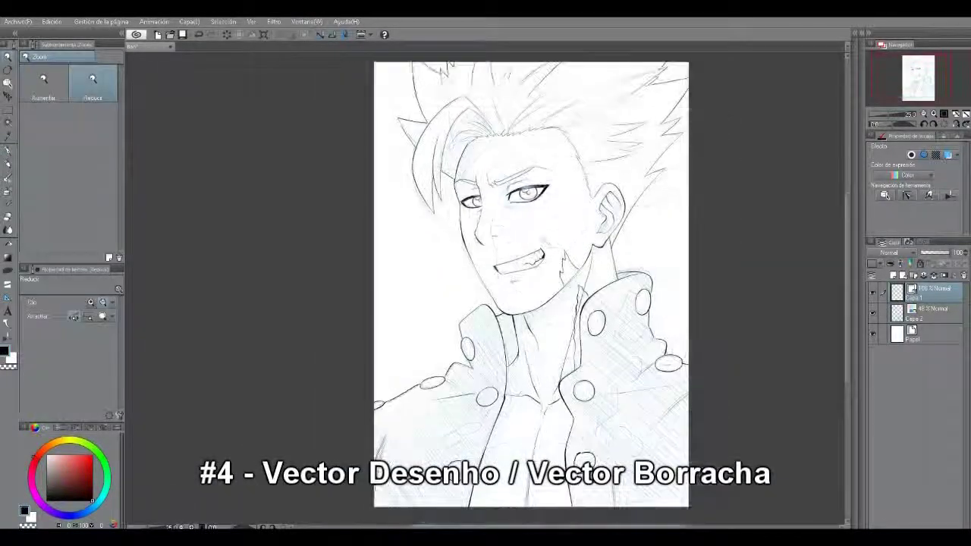
key(ctrl+space)
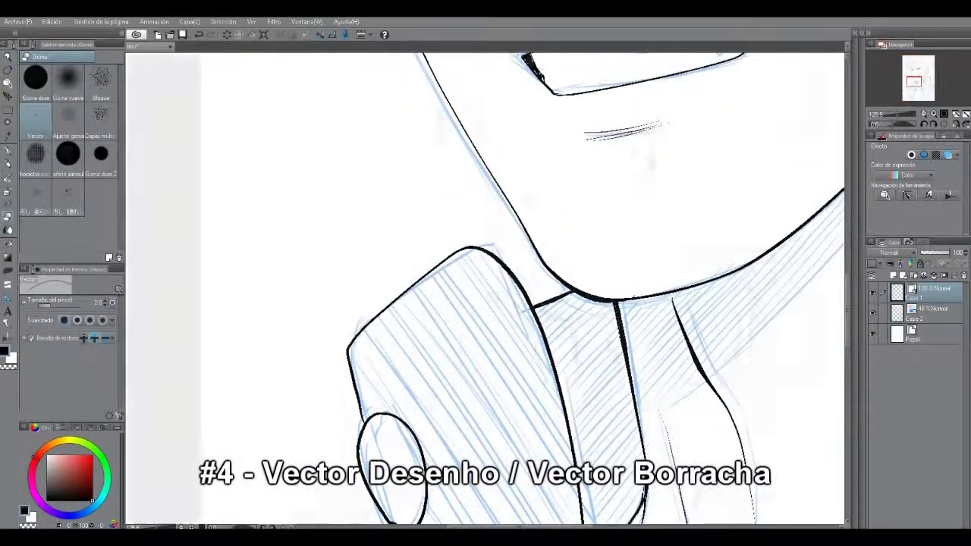
key(alt+space)
click(873, 312)
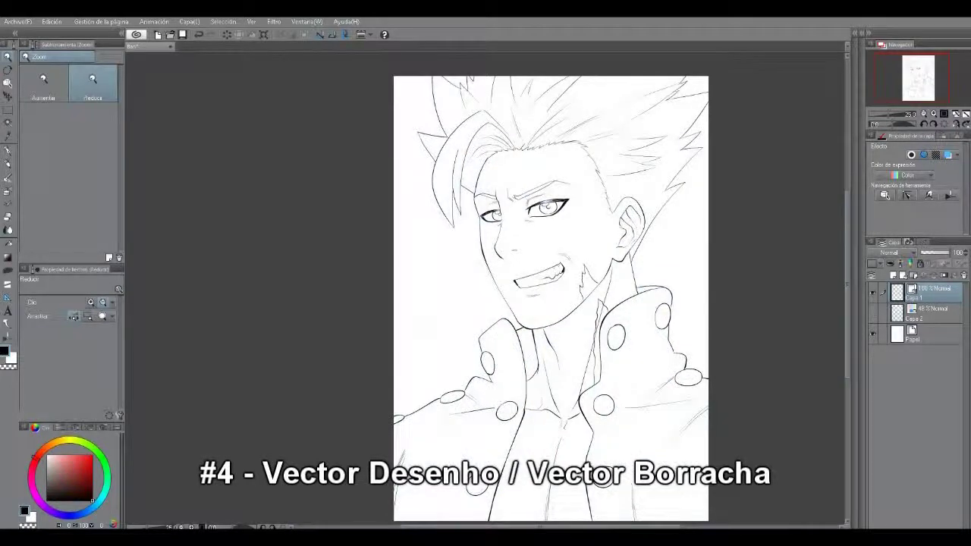
key(ctrl+plus)
key(ctrl+plus)
key(ctrl+plus)
key(e)
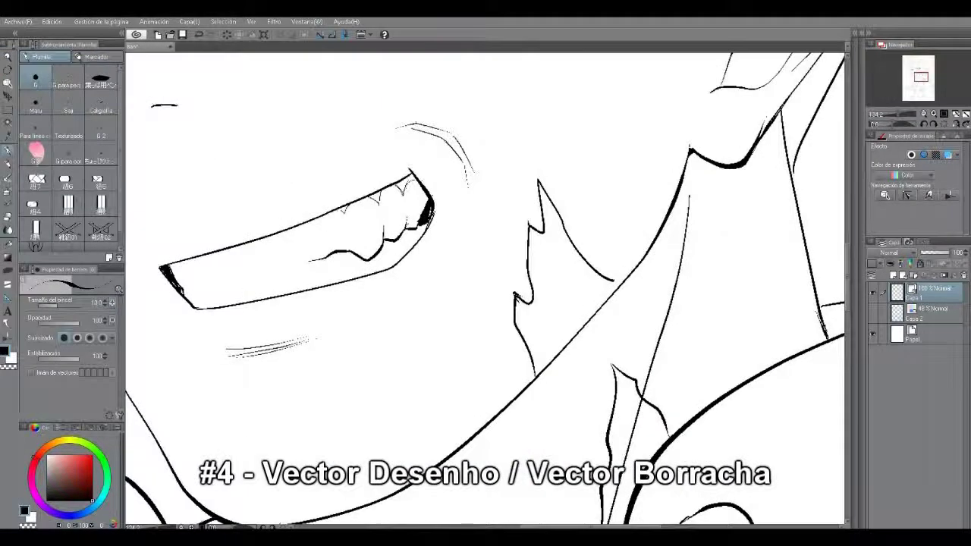
Show the sketch layer Capa 2 again and redraw the pointed tip and outer edge of the cheek scar.
key(p)
click(872, 312)
mouse_move(530, 225)
mouse_down()
mouse_move(544, 233)
mouse_move(536, 202)
mouse_up()
mouse_move(537, 202)
mouse_down()
mouse_move(535, 173)
mouse_move(624, 281)
mouse_up()
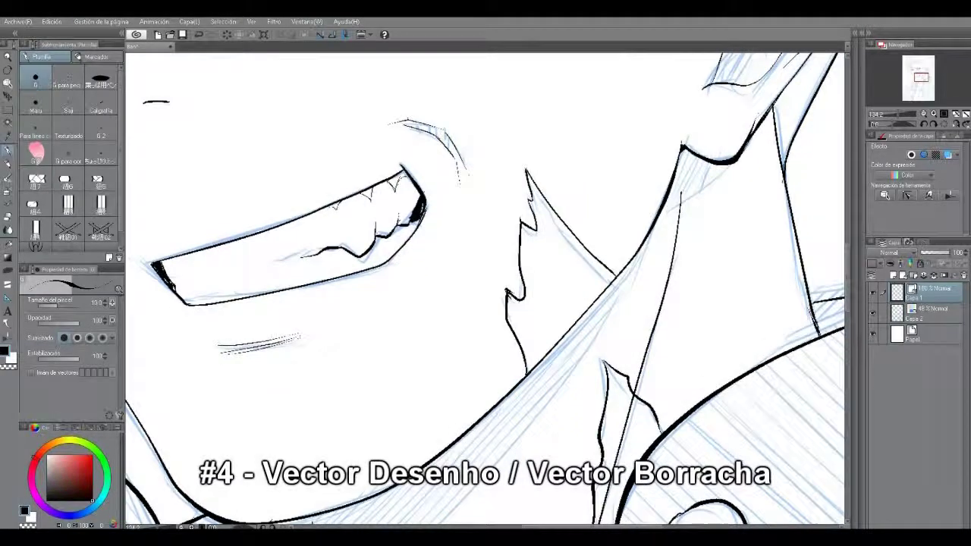
key(ctrl+minus)
key(ctrl+minus)
key(ctrl+minus)
key(ctrl+minus)
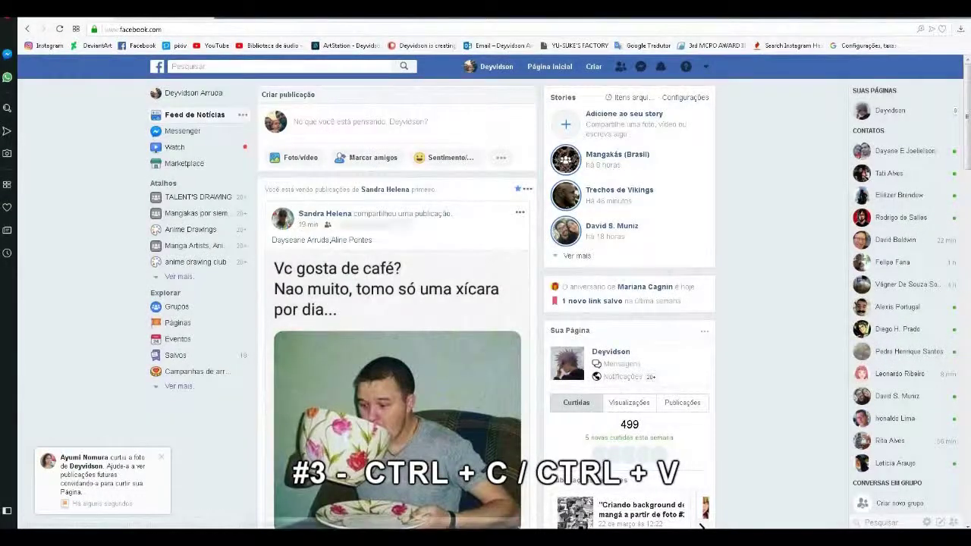
Switch to Facebook, create a post with the copied drawing pasted in and the text "Wip.", and share it.
click(371, 129)
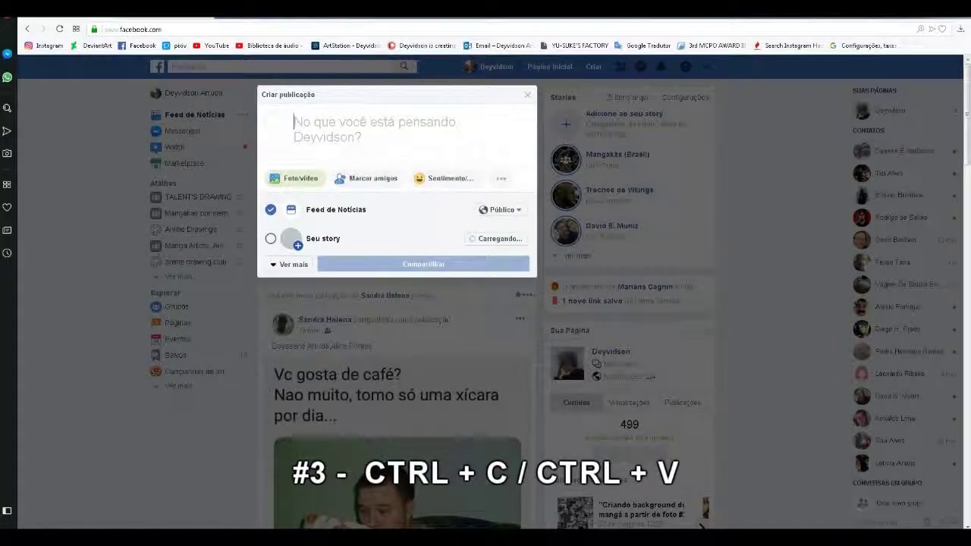
key(ctrl+v)
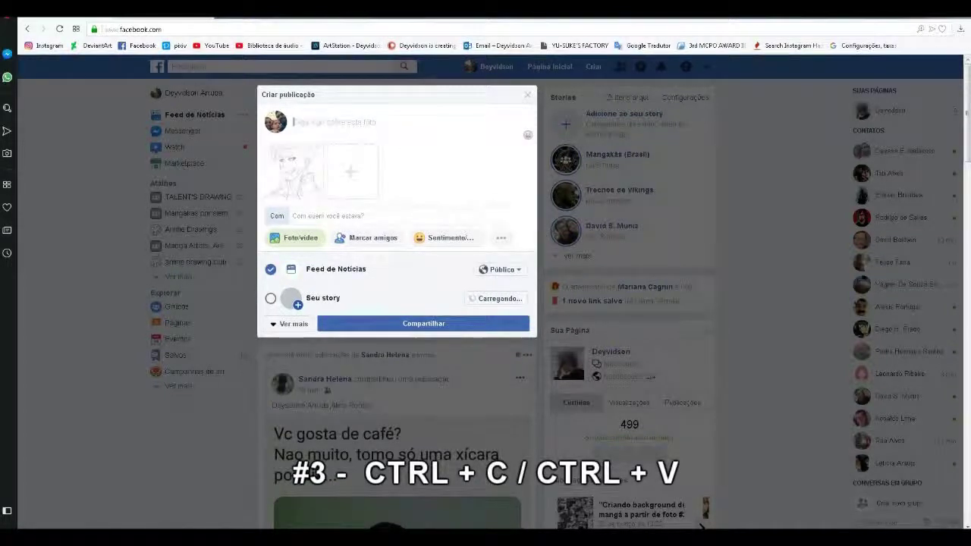
text(Wip)
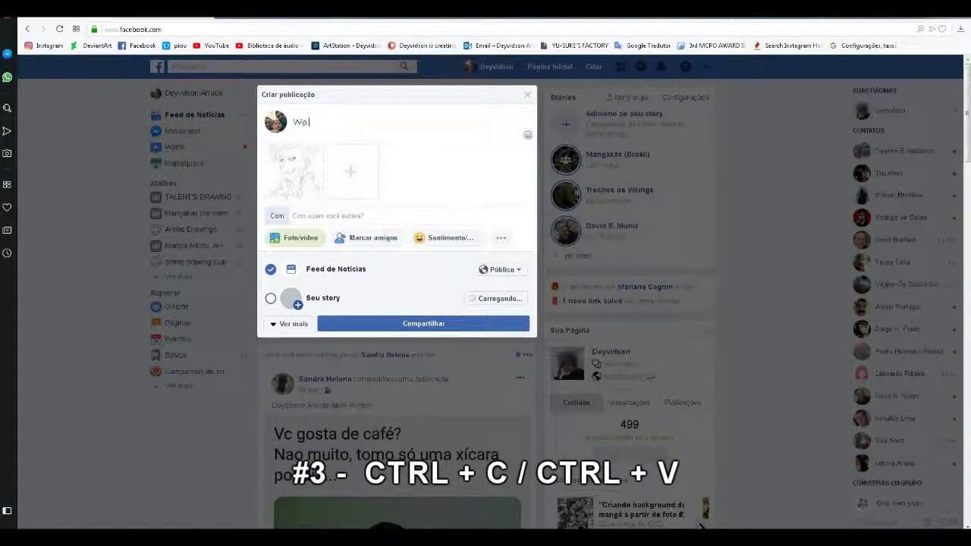
click(423, 324)
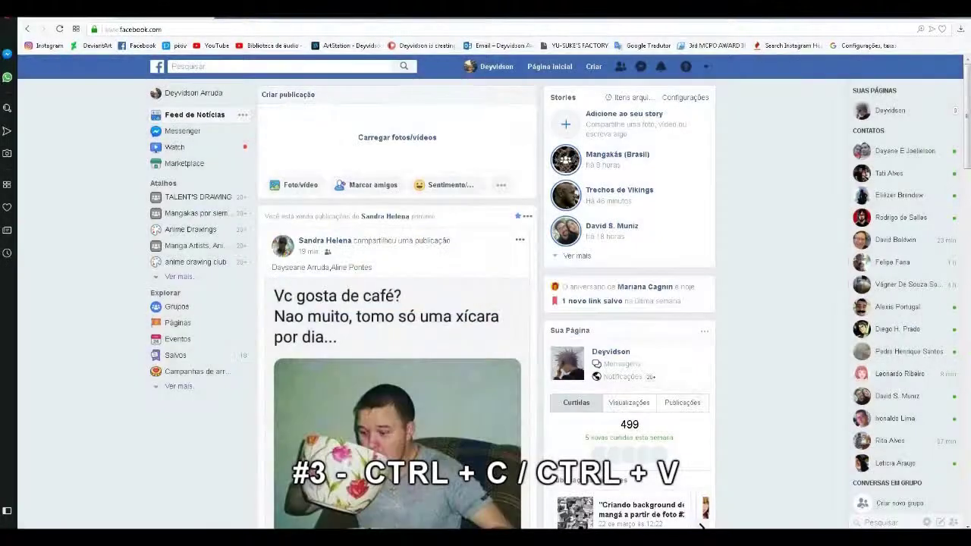
scroll(397, 303, down, 2)
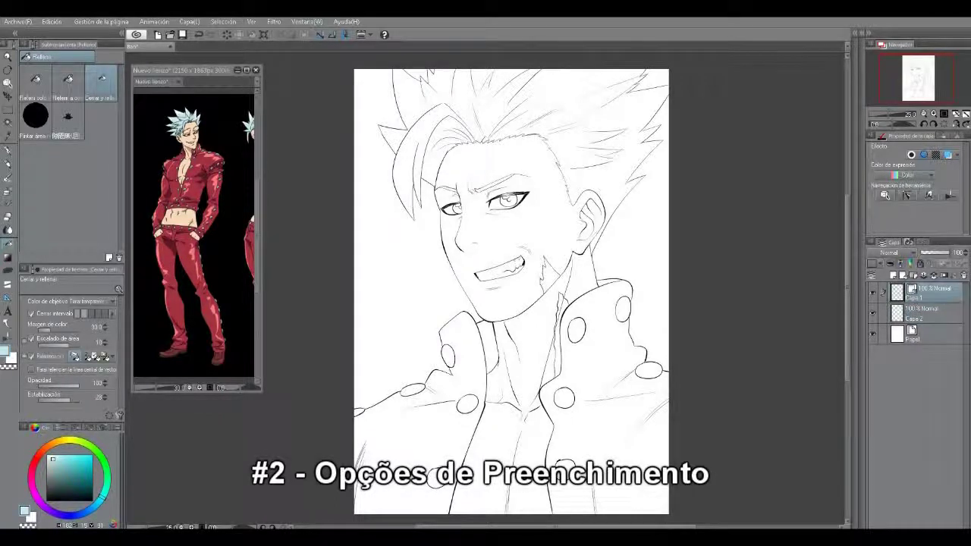
Try the close-and-fill tool around the hair, undo it, and fill the hair pale teal with the other enclosing fill tool on Capa 2.
mouse_move(383, 212)
mouse_down()
mouse_move(425, 197)
mouse_move(567, 206)
mouse_move(603, 54)
mouse_move(356, 243)
mouse_up()
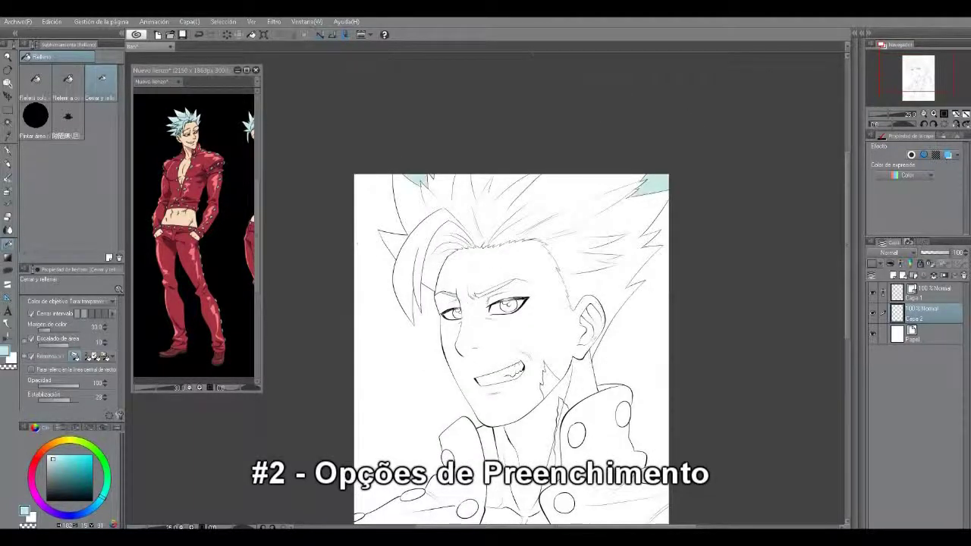
key(ctrl+z)
click(69, 118)
mouse_move(371, 297)
mouse_down()
mouse_move(428, 326)
mouse_move(452, 296)
mouse_move(551, 296)
mouse_move(605, 326)
mouse_move(733, 223)
mouse_move(339, 216)
mouse_up()
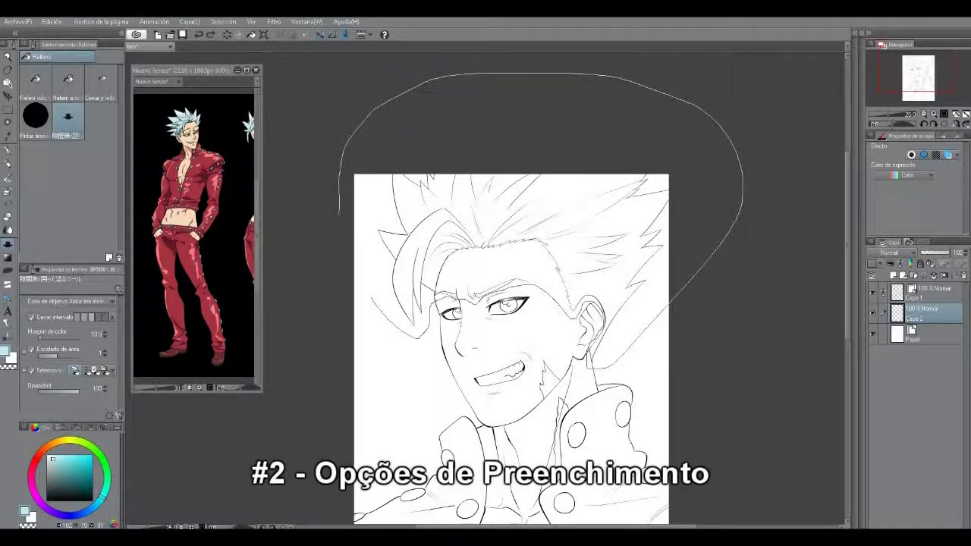
drag(501, 333, 542, 257)
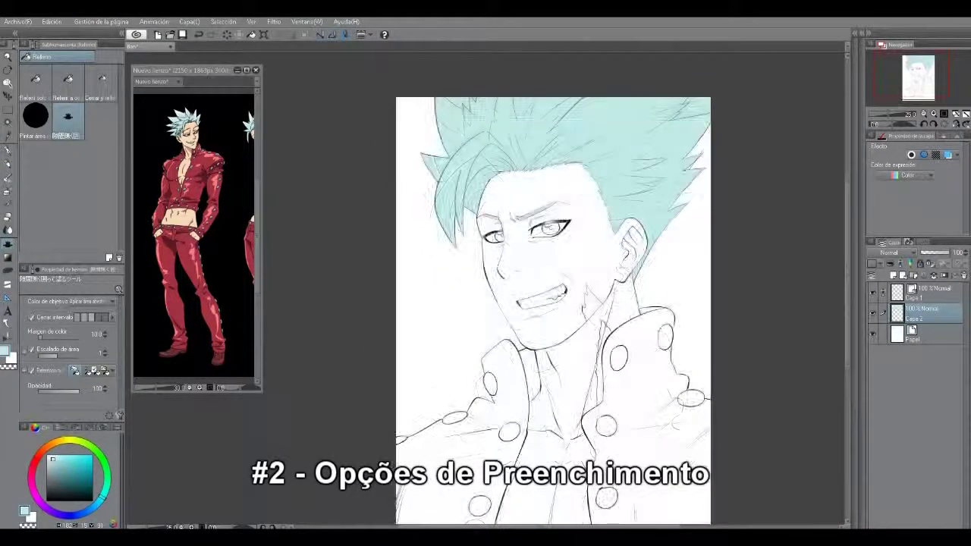
Sample the jacket's red from the reference image, add a layer below Capa 2 and fill both irises with it.
drag(220, 164, 179, 167)
drag(194, 125, 246, 125)
drag(189, 190, 192, 200)
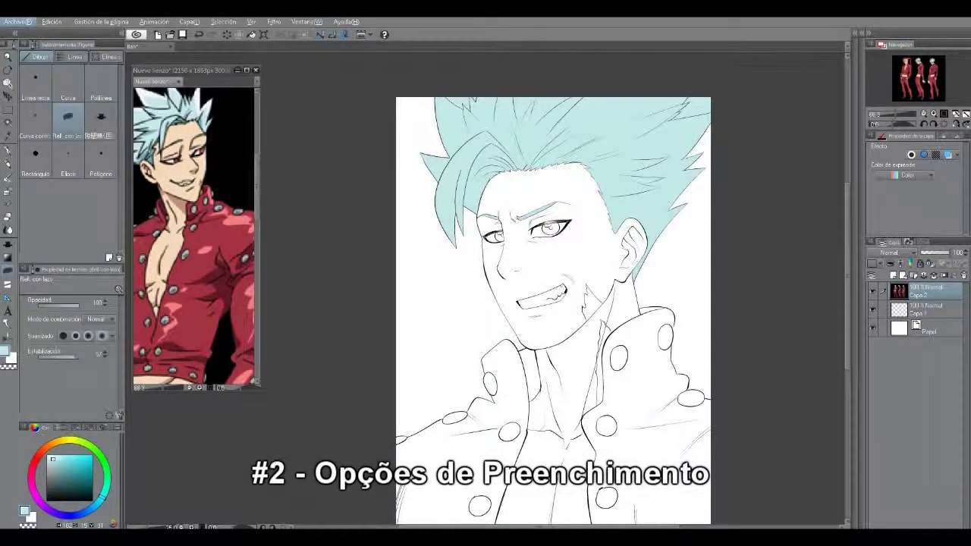
key(g)
alt+click(206, 251)
alt+click(222, 262)
click(334, 265)
click(893, 275)
drag(918, 313, 918, 343)
drag(497, 230, 501, 231)
click(551, 227)
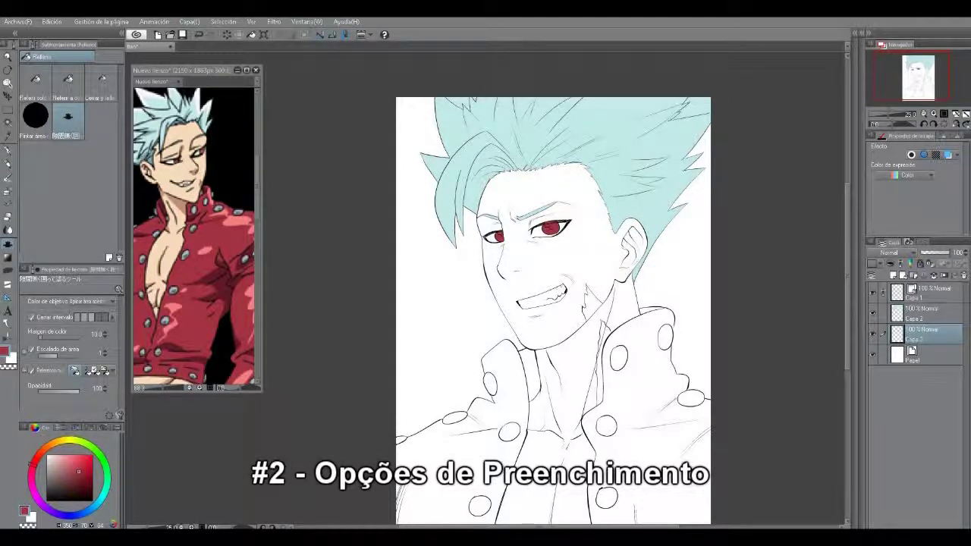
Sample a light beige from the reference image and fill the teeth inside the open mouth on Capa 3.
click(191, 210)
alt+click(192, 209)
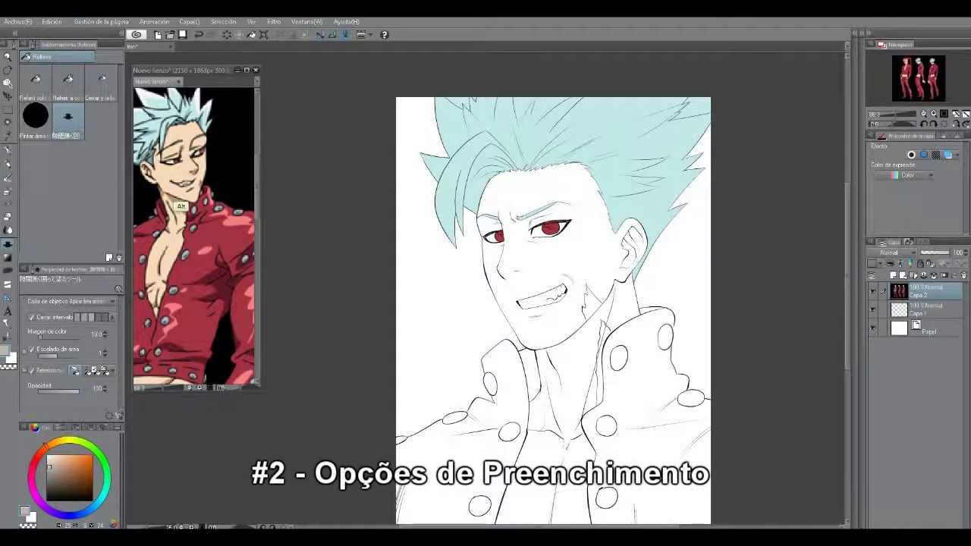
click(513, 318)
mouse_move(513, 300)
mouse_down()
mouse_move(552, 310)
mouse_move(566, 283)
mouse_move(515, 299)
mouse_move(532, 311)
mouse_move(567, 287)
mouse_move(520, 296)
mouse_move(644, 287)
mouse_up()
Choose a lighter beige and colour the whites of both eyes with the lasso fill tool on Capa 3.
click(53, 459)
key(slash)
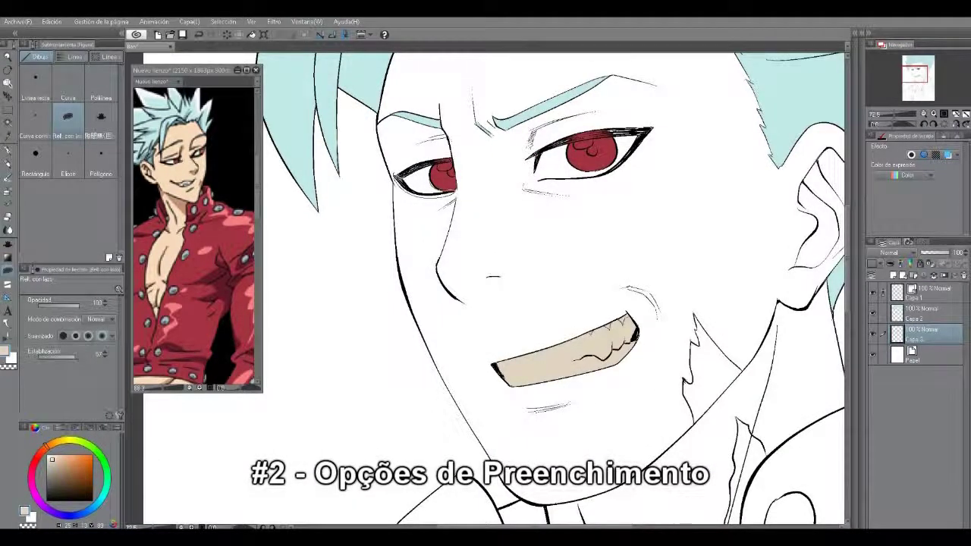
drag(399, 179, 454, 191)
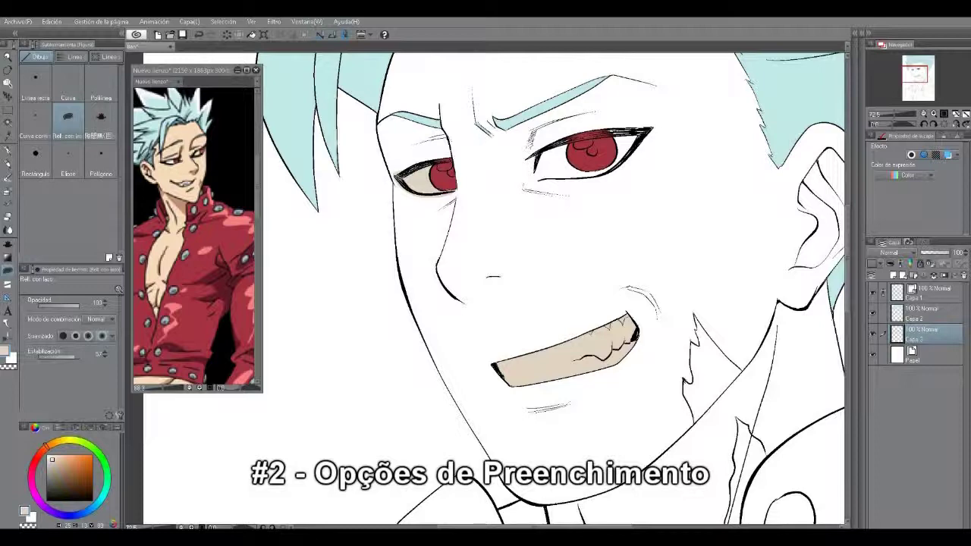
mouse_move(539, 152)
mouse_down()
mouse_move(532, 176)
mouse_move(571, 180)
mouse_up()
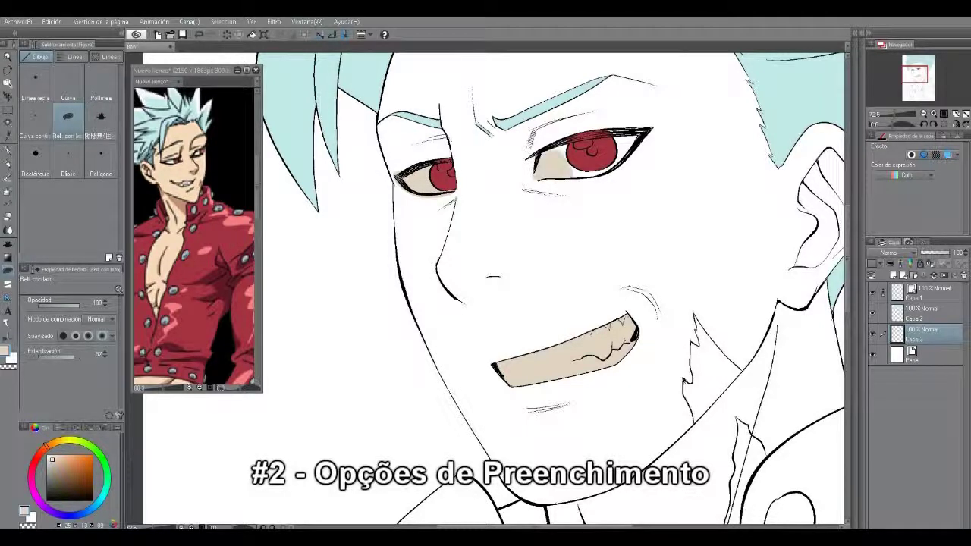
Reduce the hard eraser's size to 10 and erase the beige spilling below the eye on the hair-fringe side.
key(p)
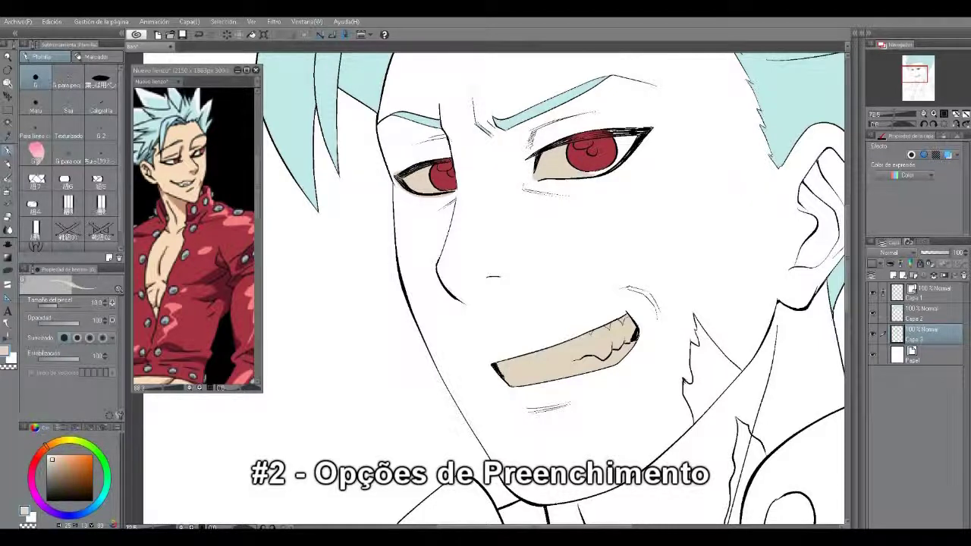
key(e)
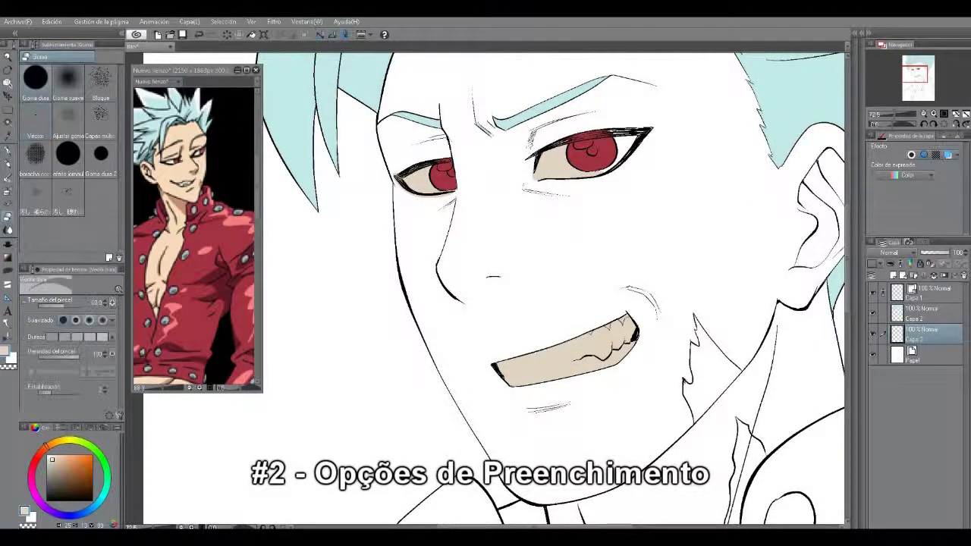
key(bracketleft)
key(bracketleft)
key(bracketleft)
key(bracketleft)
key(bracketleft)
key(bracketleft)
key(bracketleft)
key(bracketleft)
drag(408, 192, 443, 197)
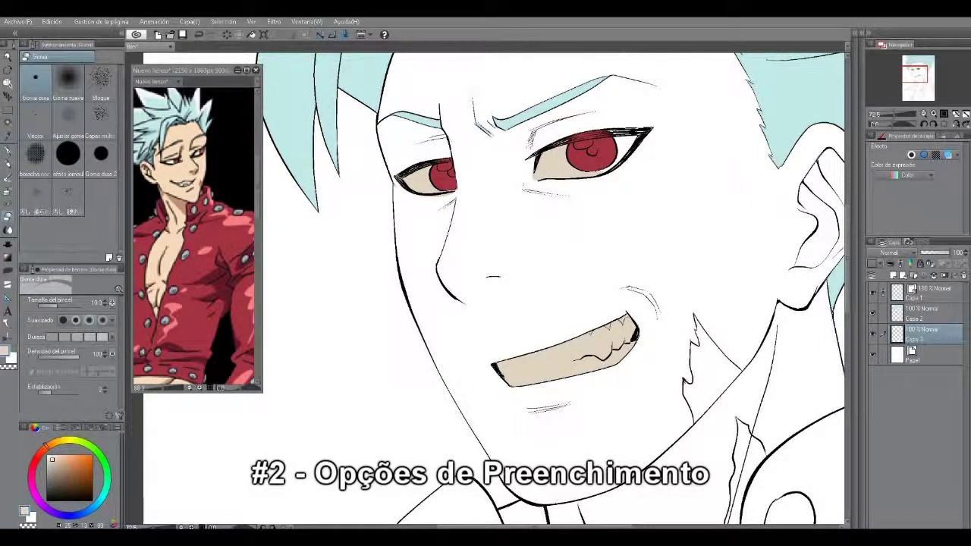
Take up the G pen and sample the red of the iris for retouching the eye colour.
key(p)
key(g)
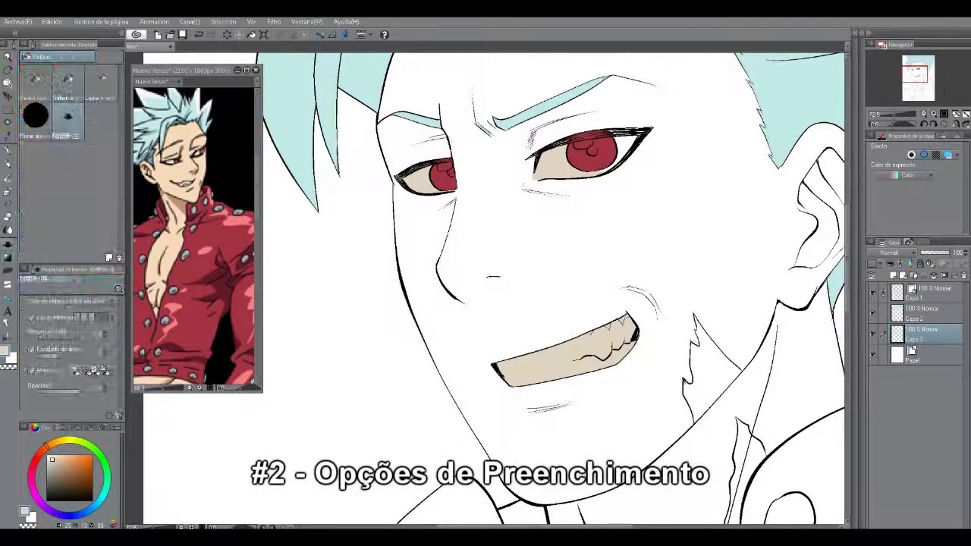
key(p)
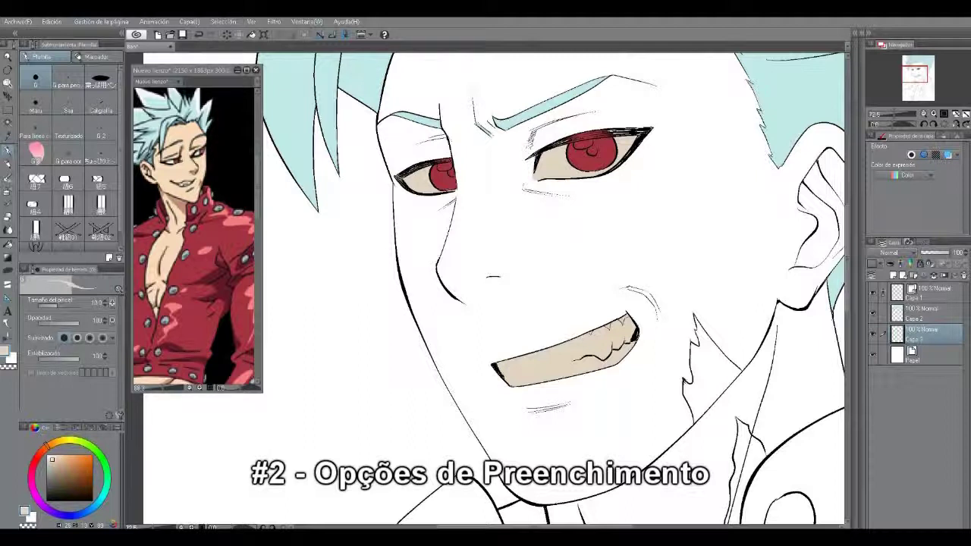
alt+click(591, 158)
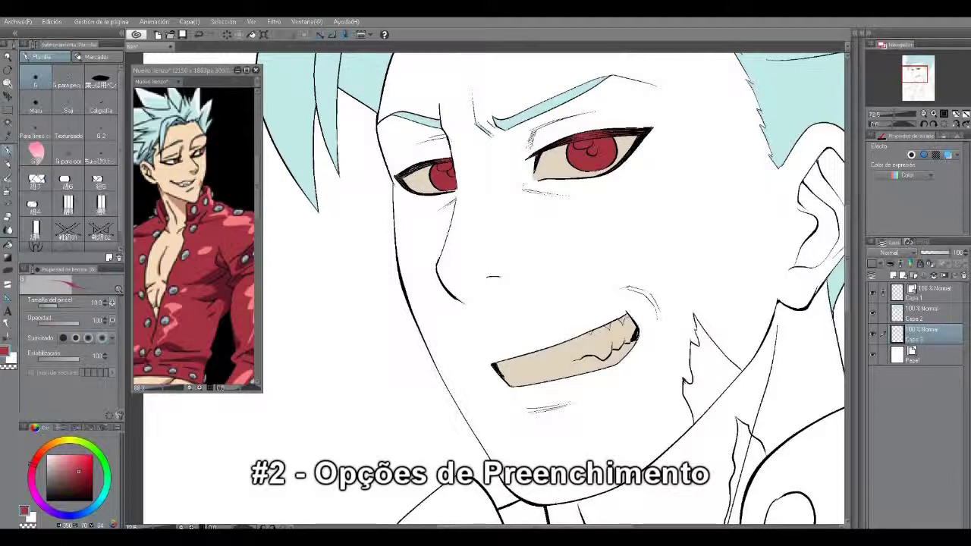
Add layer Capa 4 below Capa 3 and fill the face, neck and chest with a skin tone using the enclosing fill tool.
key(alt+space)
click(588, 237)
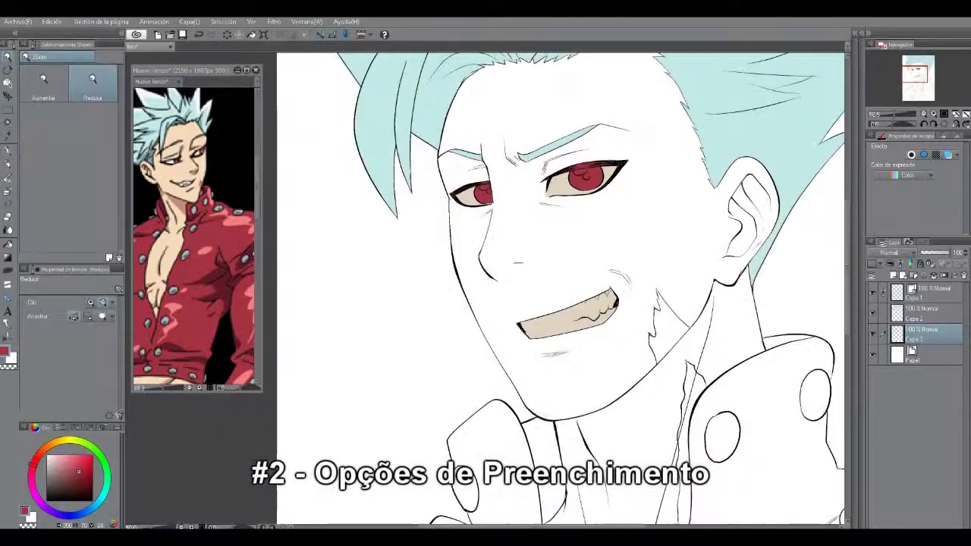
click(589, 237)
drag(589, 236, 584, 213)
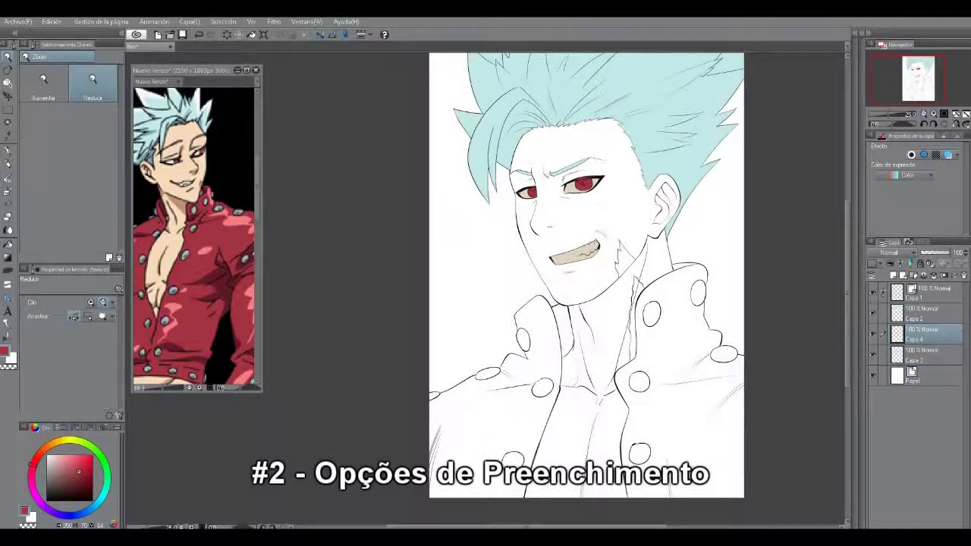
key(u)
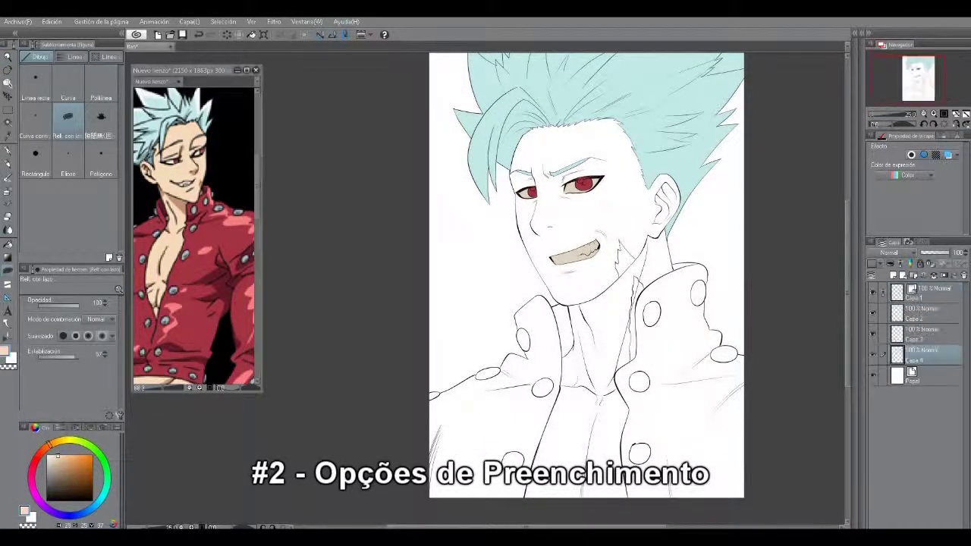
key(g)
mouse_move(531, 128)
mouse_down()
mouse_move(558, 389)
mouse_move(531, 440)
mouse_move(631, 500)
mouse_move(634, 355)
mouse_move(672, 220)
mouse_move(651, 160)
mouse_move(621, 119)
mouse_move(560, 117)
mouse_up()
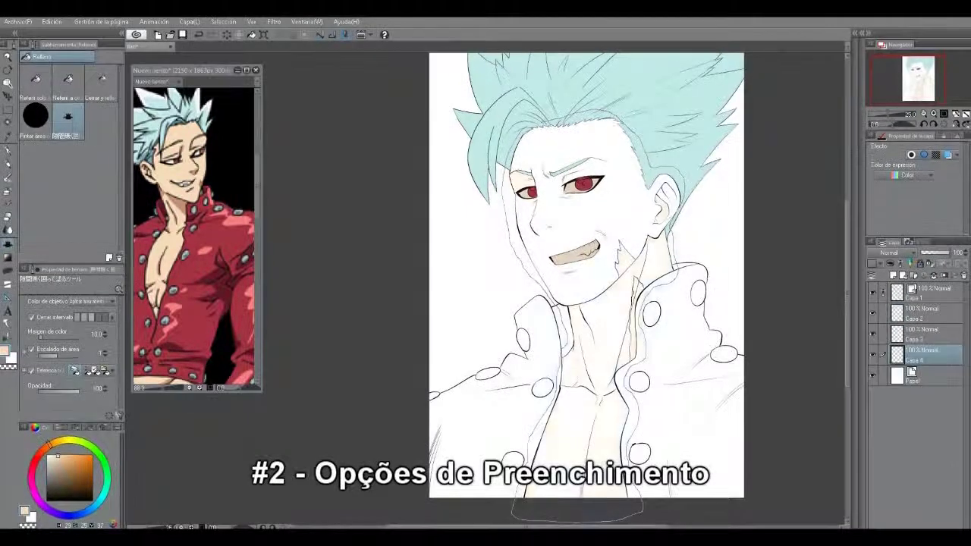
mouse_move(553, 304)
mouse_down()
mouse_move(638, 266)
mouse_move(674, 222)
mouse_move(501, 149)
mouse_up()
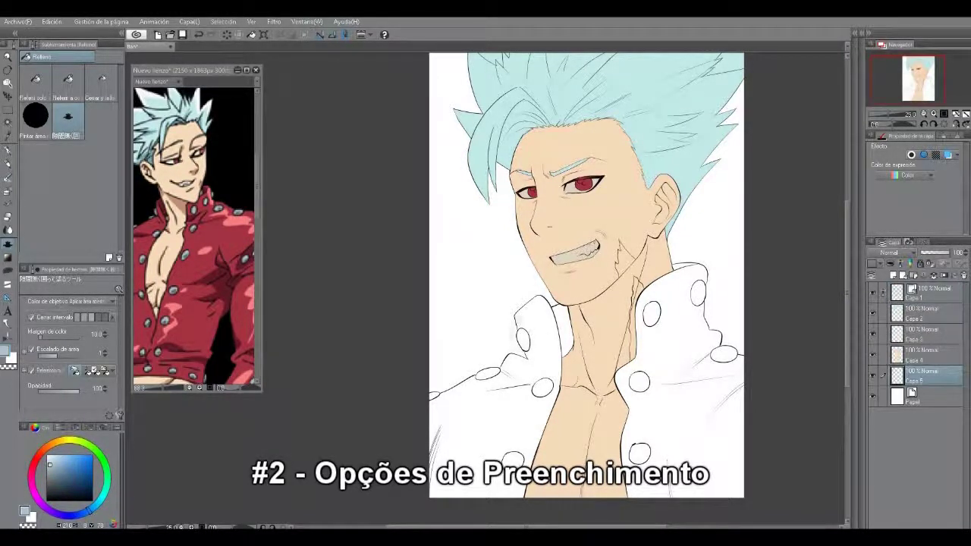
Fill all the jacket's buttons with blue-grey on layer Capa 5.
click(523, 339)
click(542, 388)
click(488, 372)
click(435, 395)
click(513, 457)
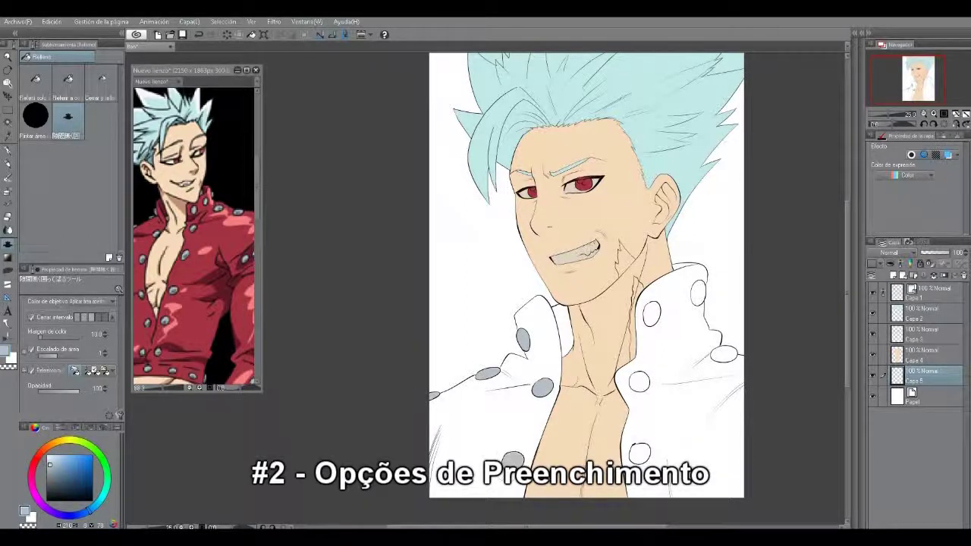
click(639, 453)
click(639, 381)
click(698, 292)
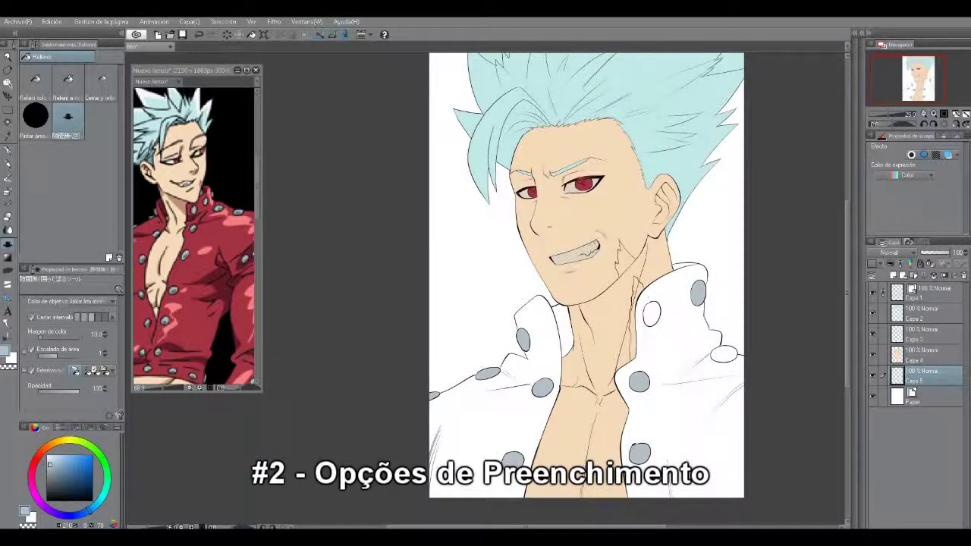
click(652, 313)
click(724, 353)
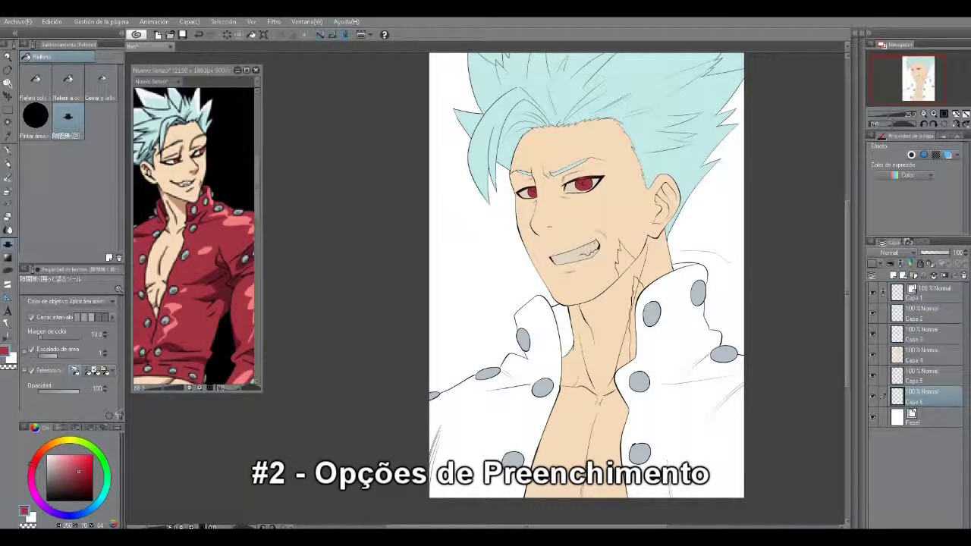
Enclose the jacket with the fill tool on layer Capa 6 to colour it red.
mouse_move(549, 288)
mouse_down()
mouse_move(455, 523)
mouse_move(792, 402)
mouse_move(734, 227)
mouse_up()
drag(723, 442, 705, 489)
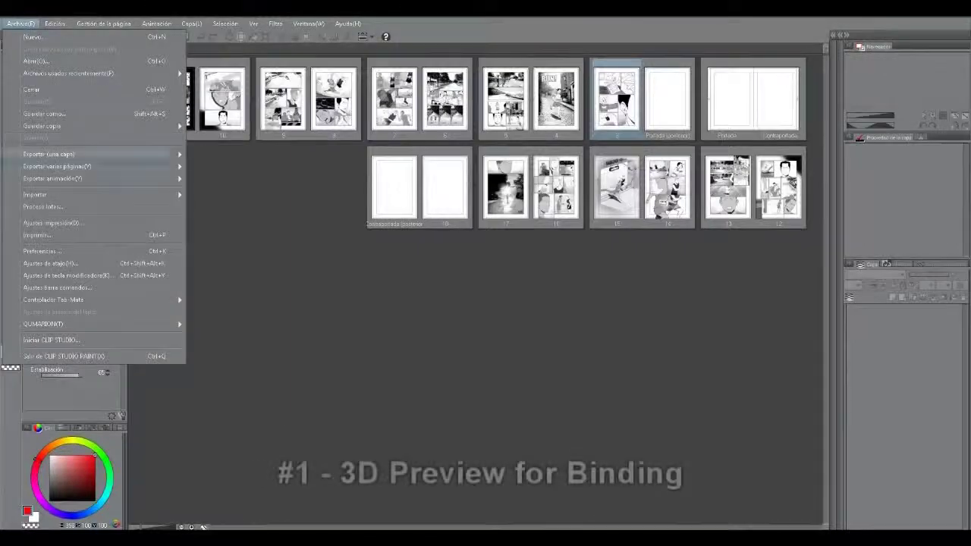
Open the 3D binding preview of the multi-page comic, continuing past the settings warning.
mouse_move(57, 166)
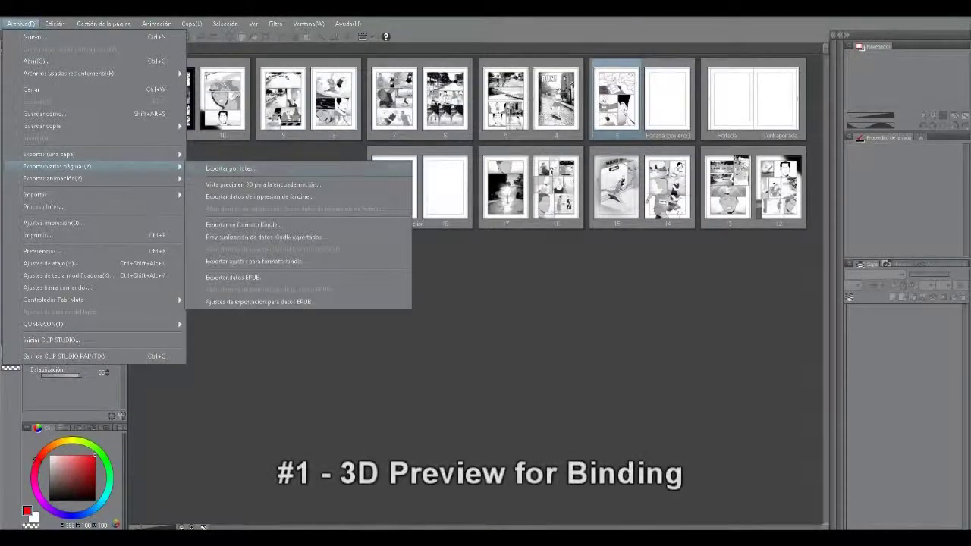
click(263, 184)
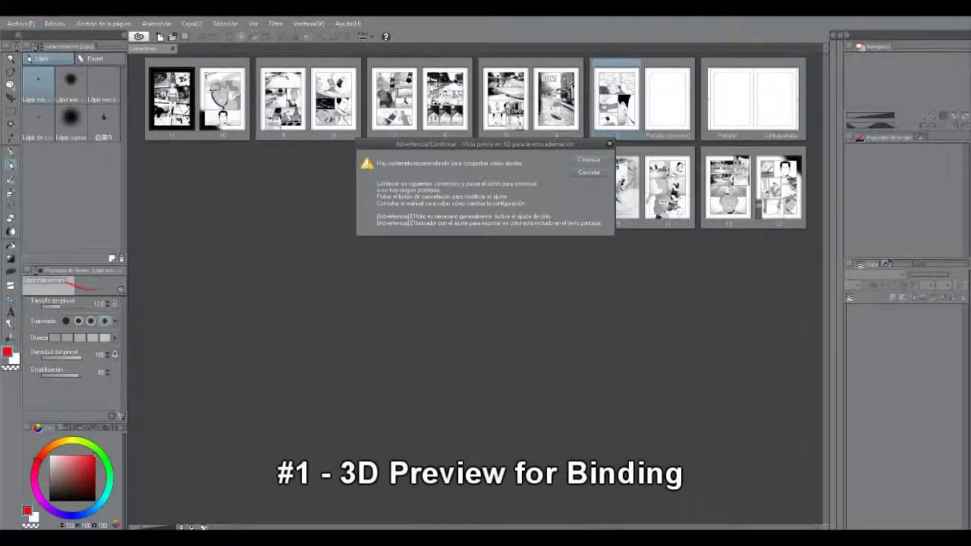
click(589, 160)
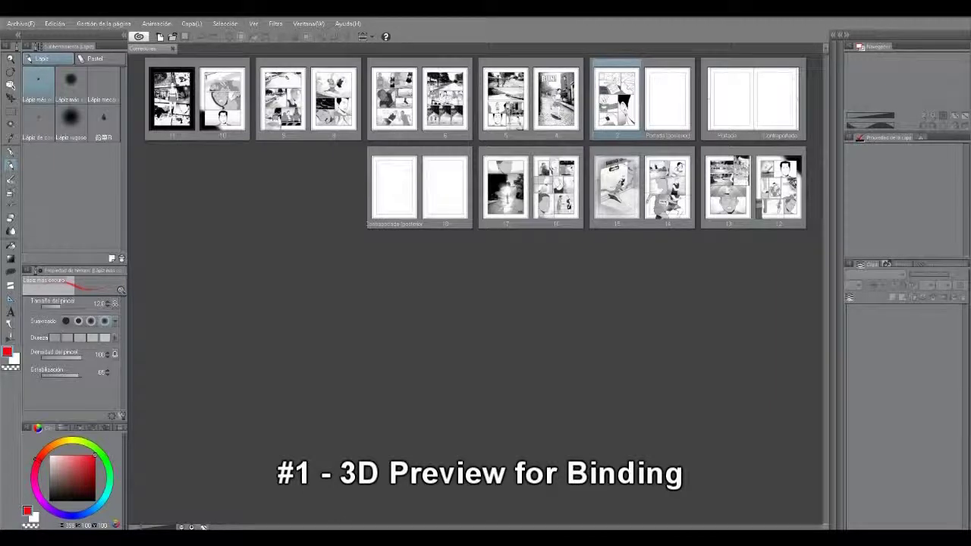
click(495, 407)
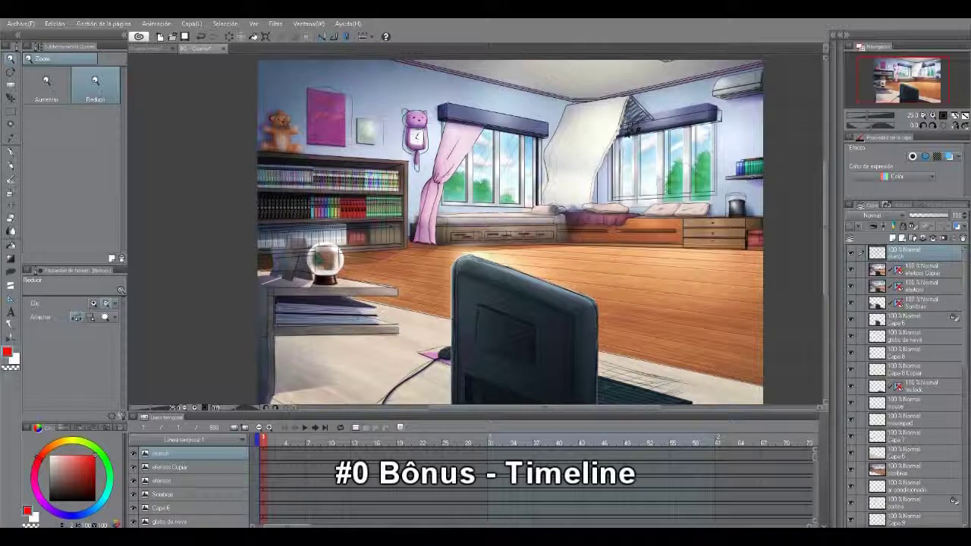
Create the animation folder Carpeta 1 in the room illustration and move every layer except the paper into it.
click(355, 428)
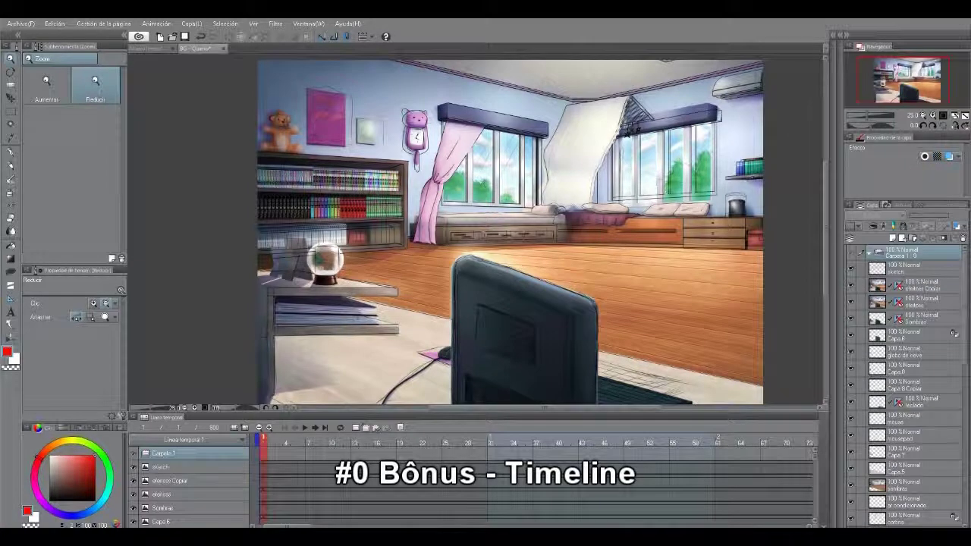
click(911, 269)
scroll(910, 379, down, 4)
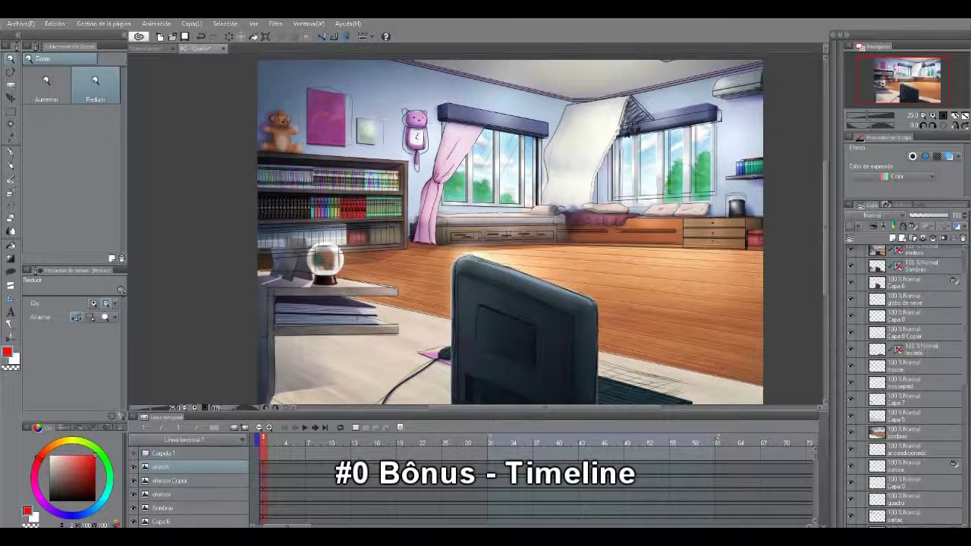
scroll(907, 386, down, 7)
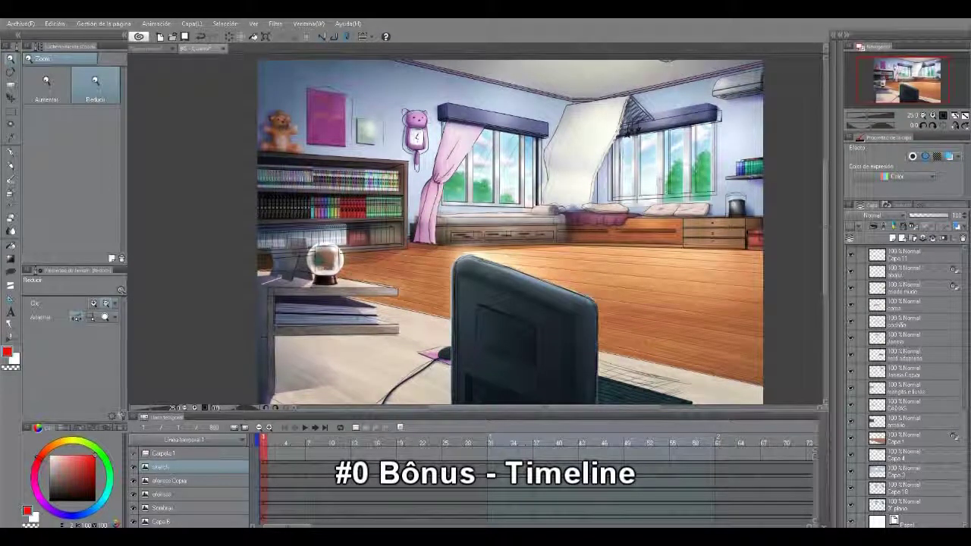
shift+click(910, 504)
drag(965, 464, 965, 307)
drag(914, 270, 910, 252)
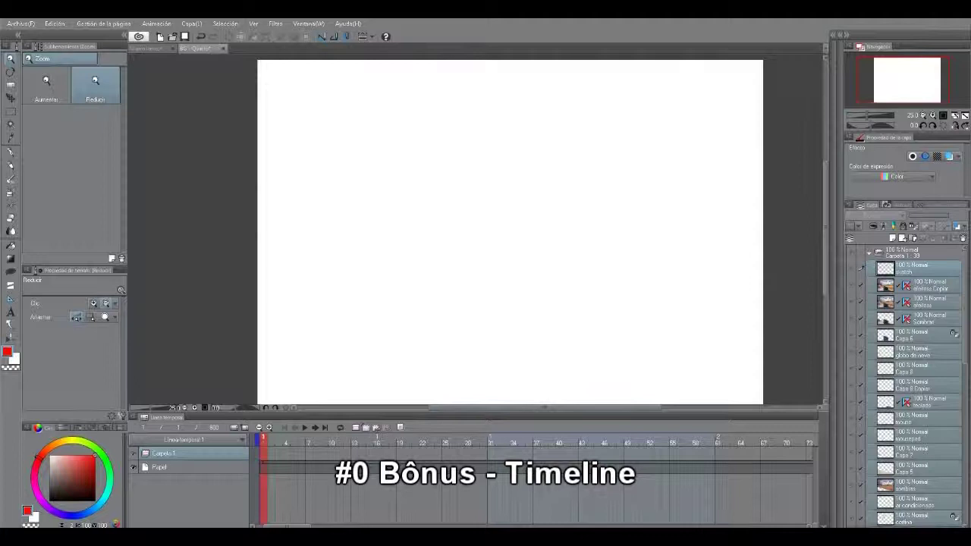
Assign the sketch layer as a cel at the first frame of Carpeta 1.
click(376, 428)
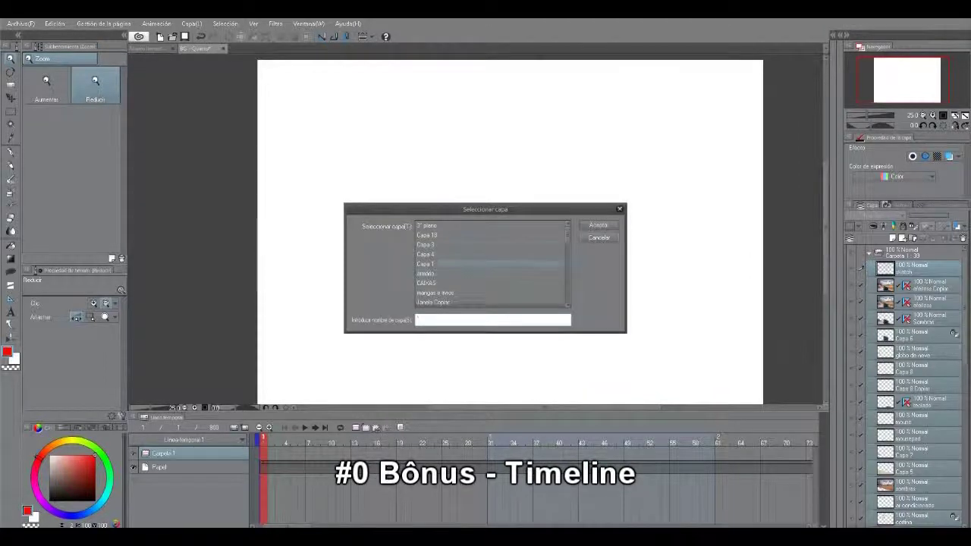
scroll(492, 264, down, 10)
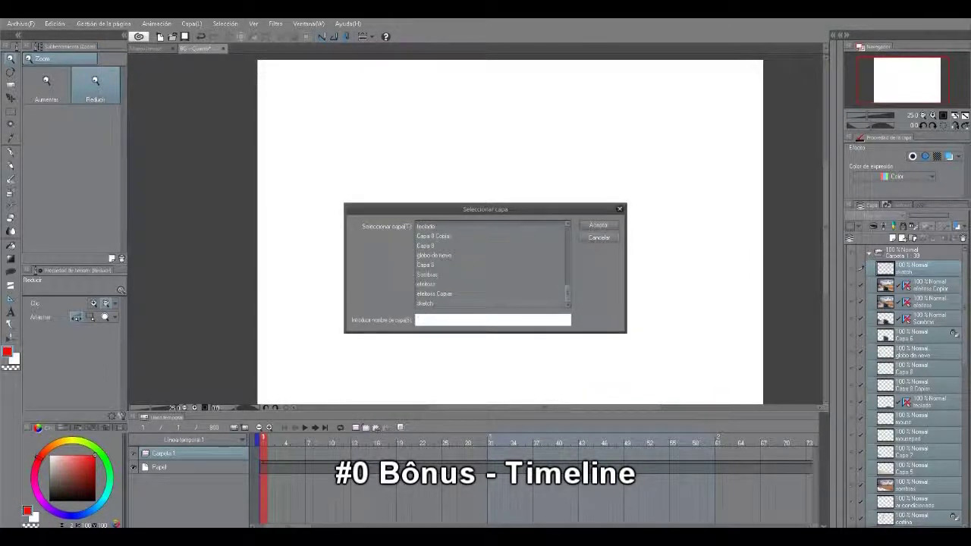
click(426, 303)
click(599, 225)
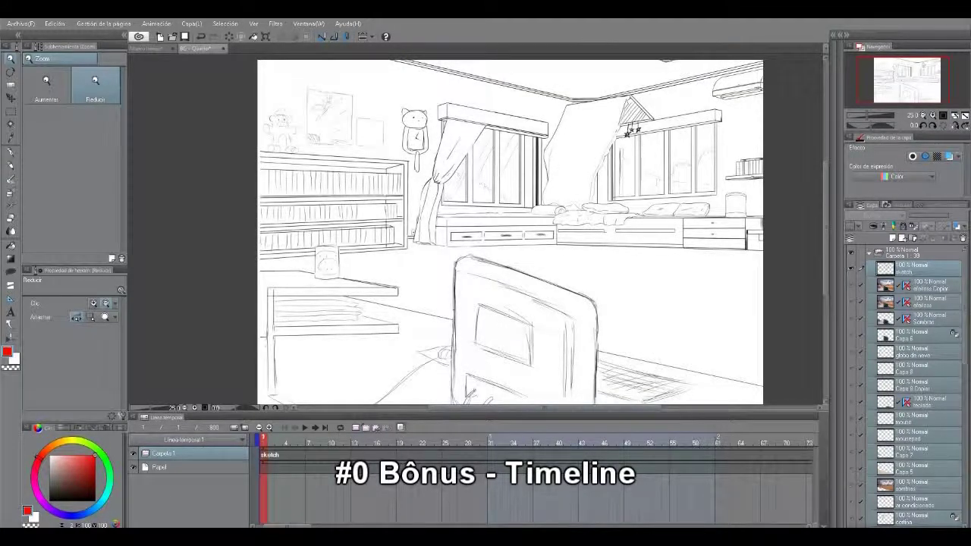
Assign the layer 3º plano as the cel at frame 25 and Capa 18 at frame 51 of Carpeta 1.
double_click(446, 455)
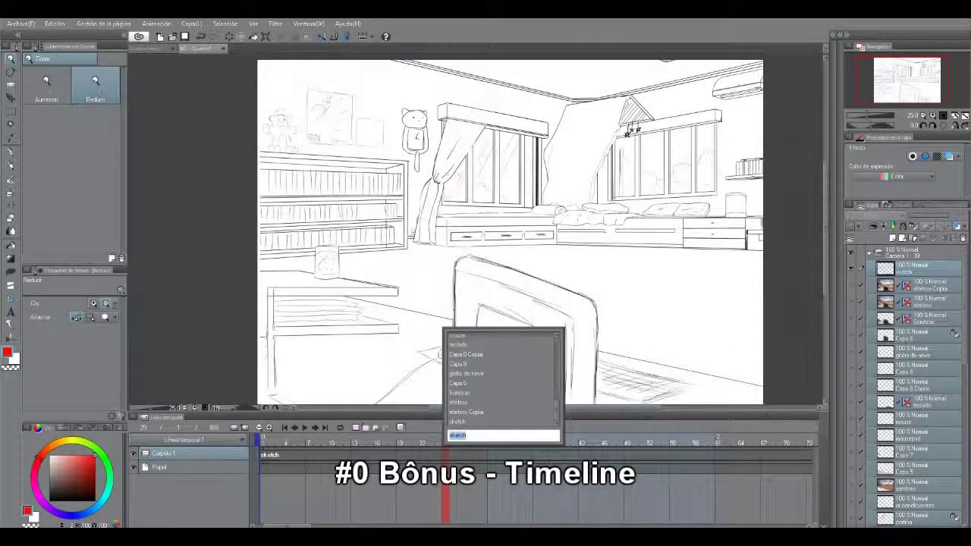
scroll(478, 365, up, 10)
click(463, 336)
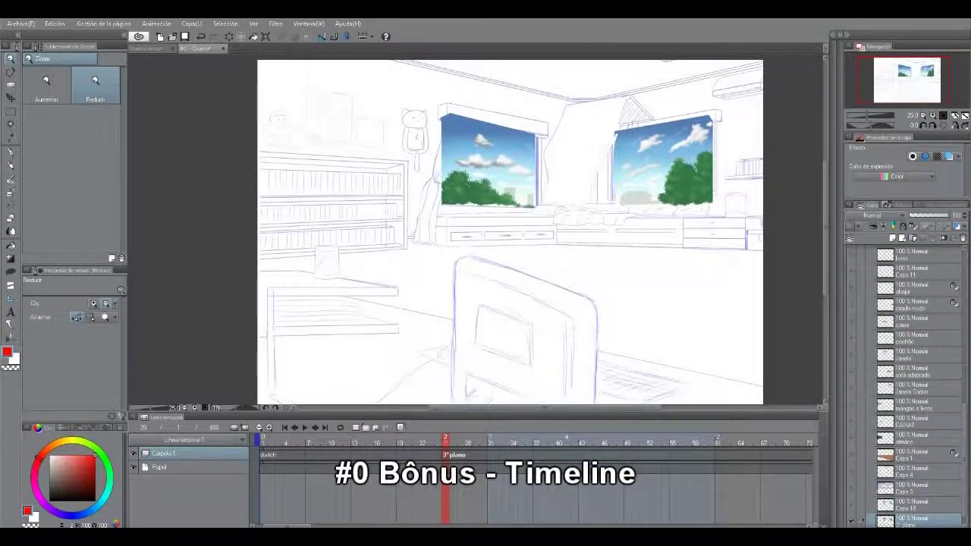
right_click(641, 454)
click(661, 423)
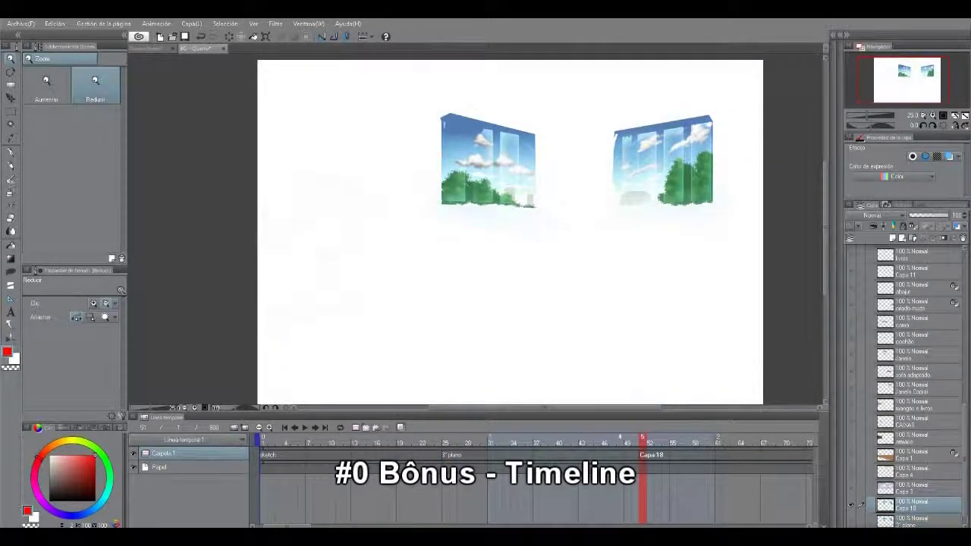
Assign the layer Capa 3 as the cel at frame 75 and Capa 4 at frame 100 of Carpeta 1.
drag(287, 525, 337, 525)
scroll(531, 470, left, 4)
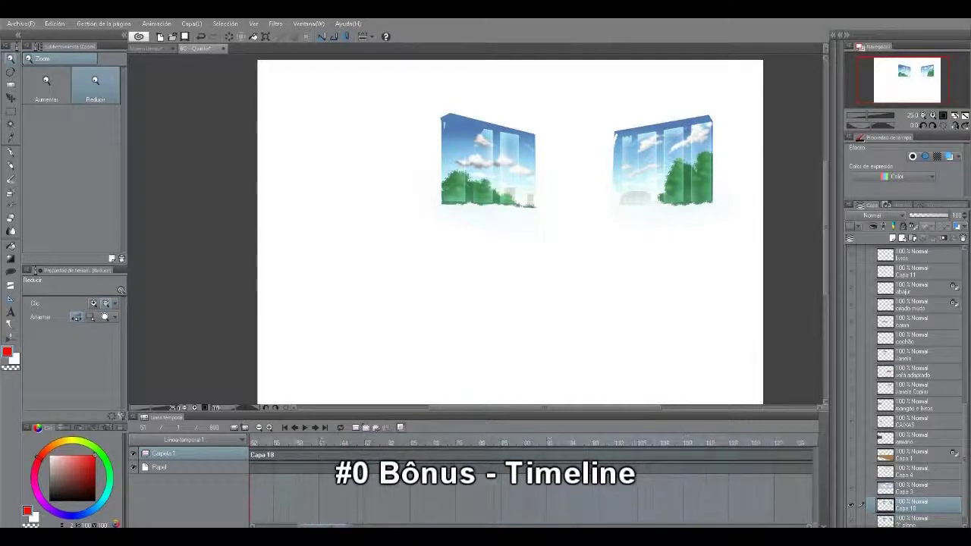
right_click(474, 454)
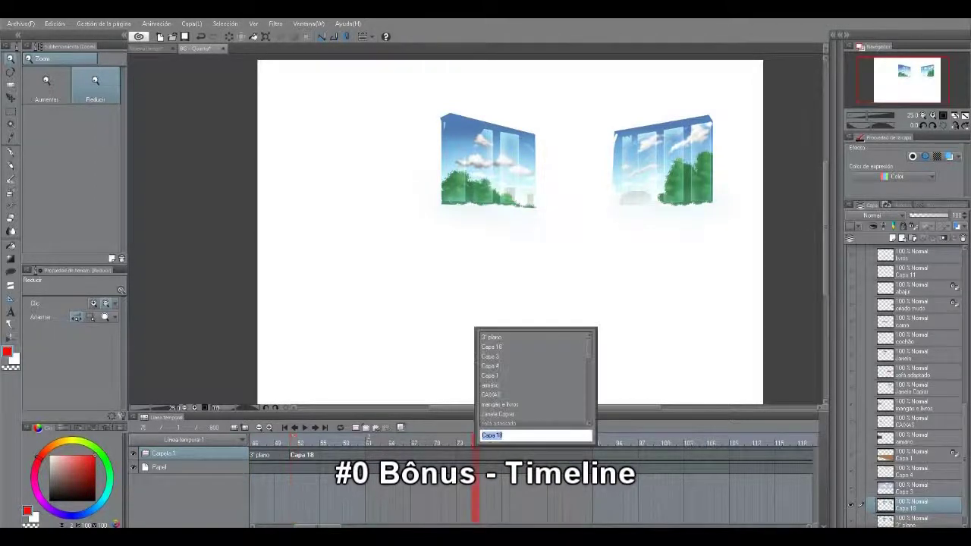
click(501, 356)
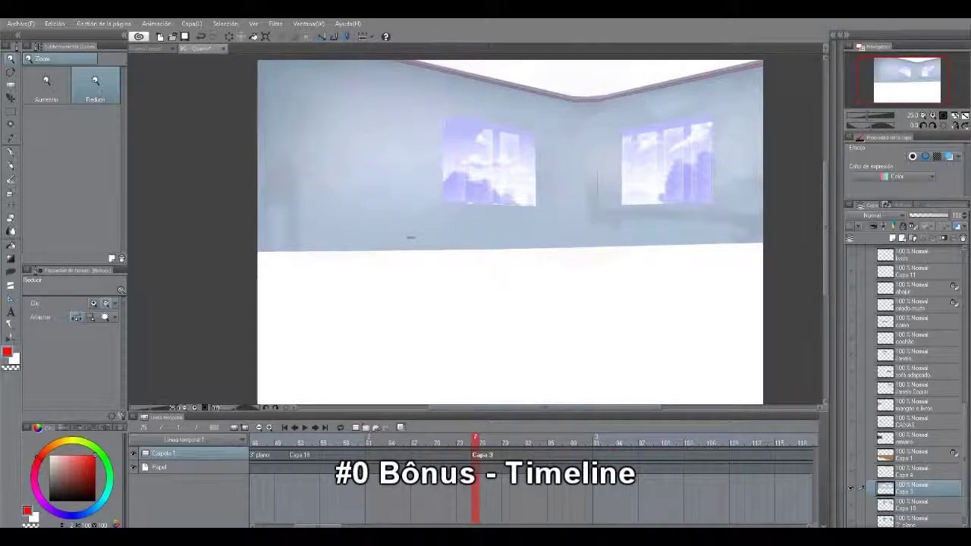
drag(319, 525, 329, 525)
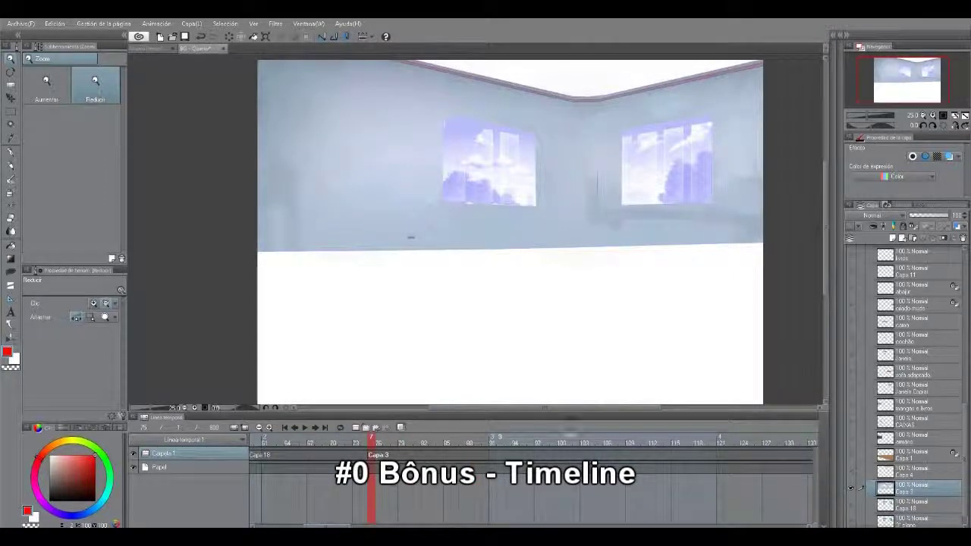
double_click(562, 455)
double_click(604, 366)
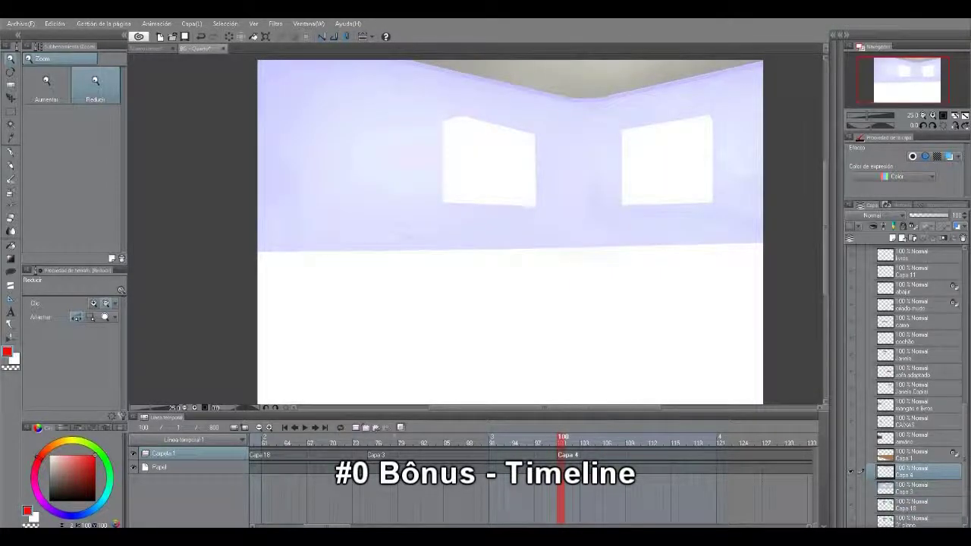
Assign Capa 1 as the cel at frame 125 and armário at frame 150 of Carpeta 1.
scroll(531, 456, right, 2)
scroll(531, 456, right, 3)
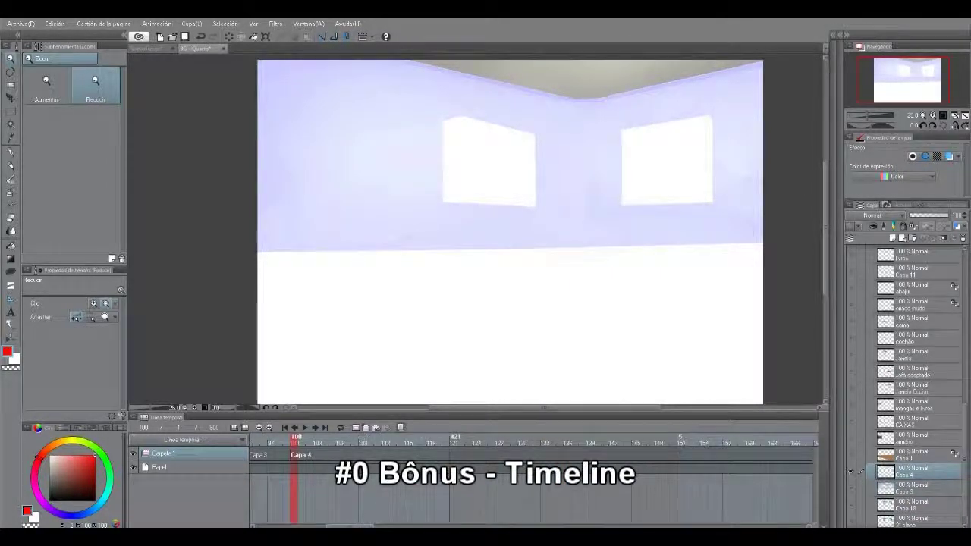
double_click(483, 454)
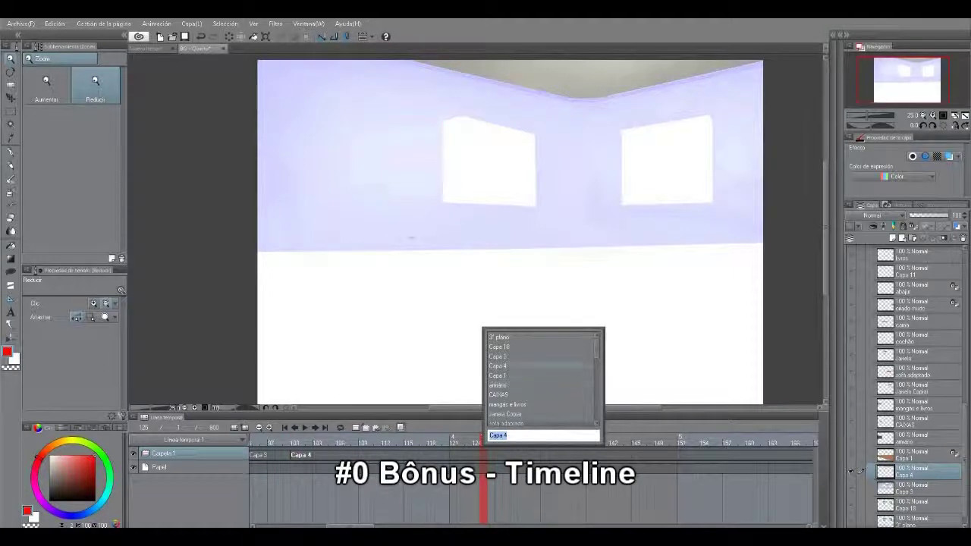
key(Down)
key(Return)
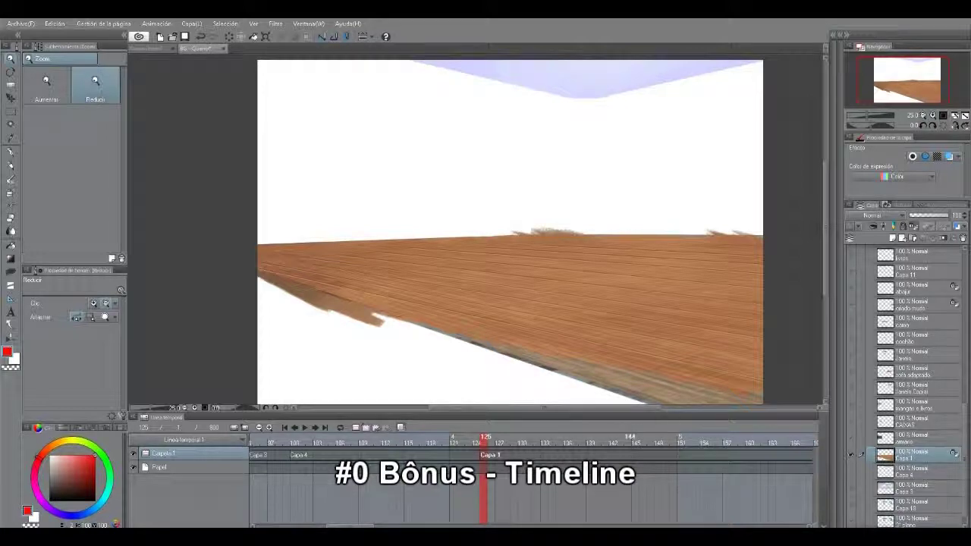
double_click(672, 454)
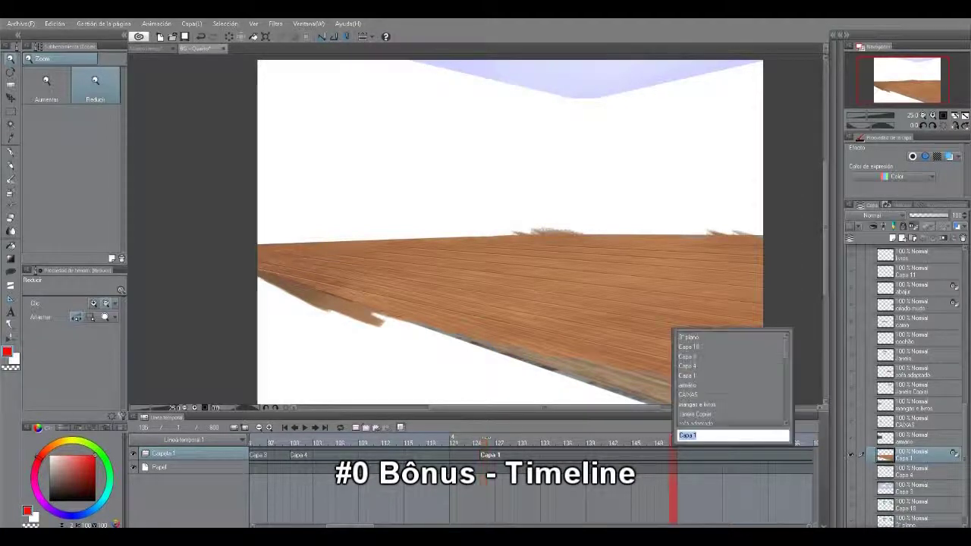
click(689, 385)
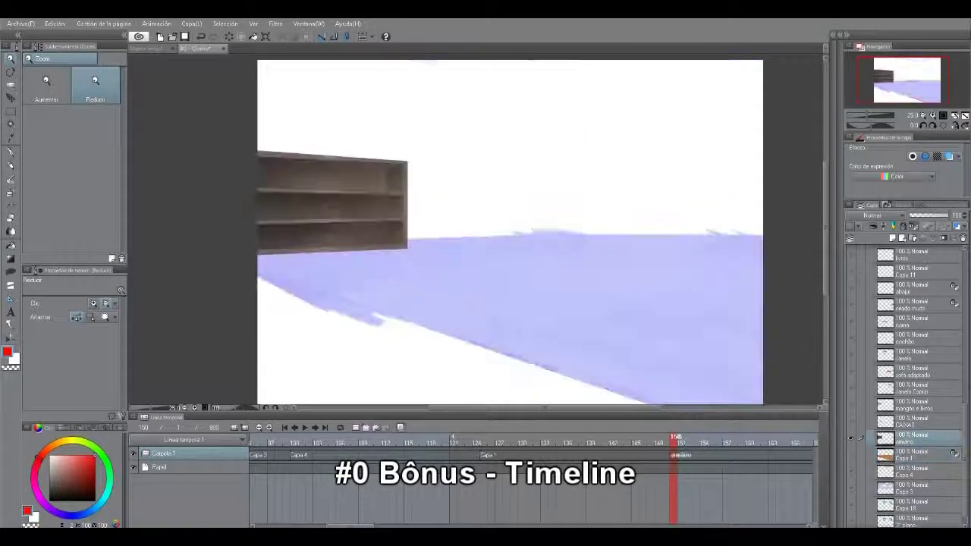
Assign CAIXAS as the cel at frame 175 and mangás e livros at frame 190 of Carpeta 1.
drag(350, 525, 378, 525)
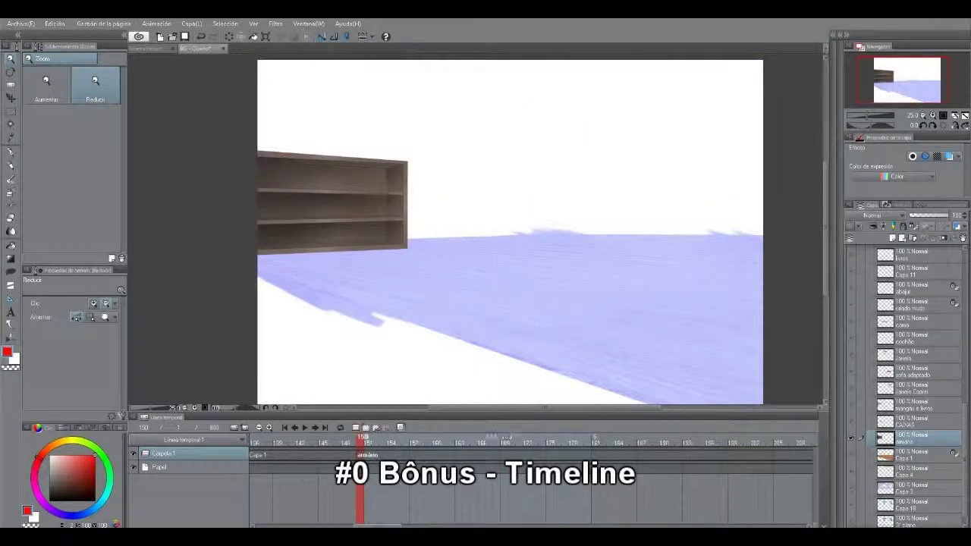
double_click(550, 455)
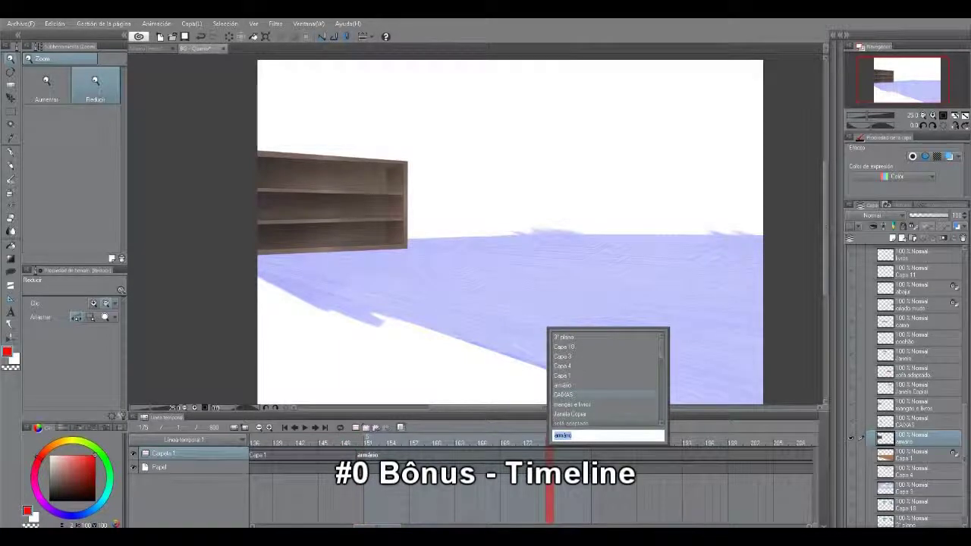
click(575, 395)
scroll(531, 470, right, 3)
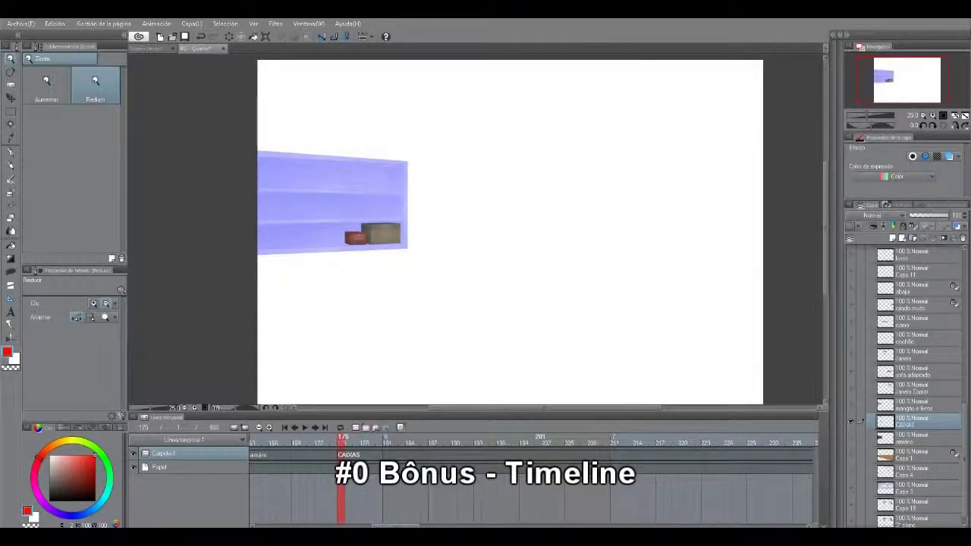
click(455, 454)
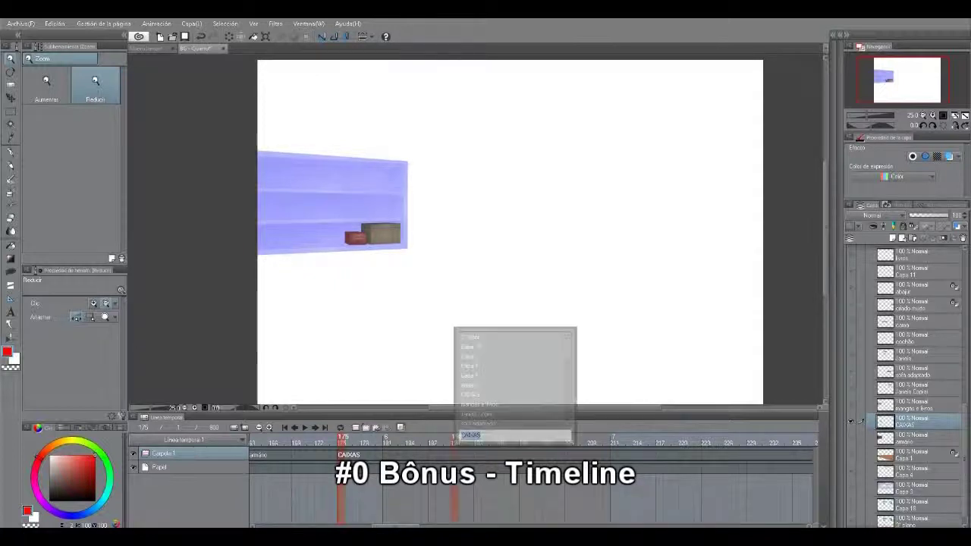
click(481, 404)
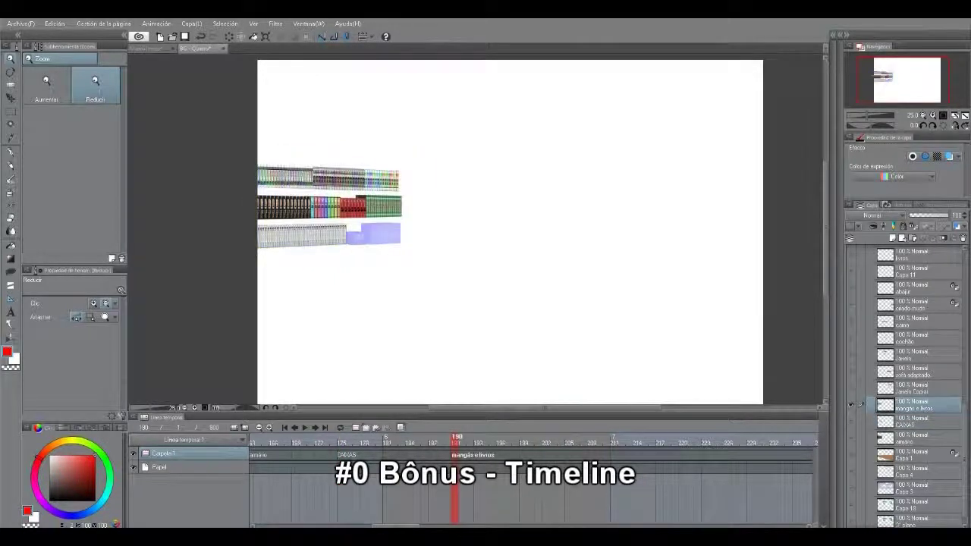
Assign Janela Copiar as the cel at frame 210 and sofá adaptado at frame 230 of Carpeta 1.
drag(395, 525, 409, 525)
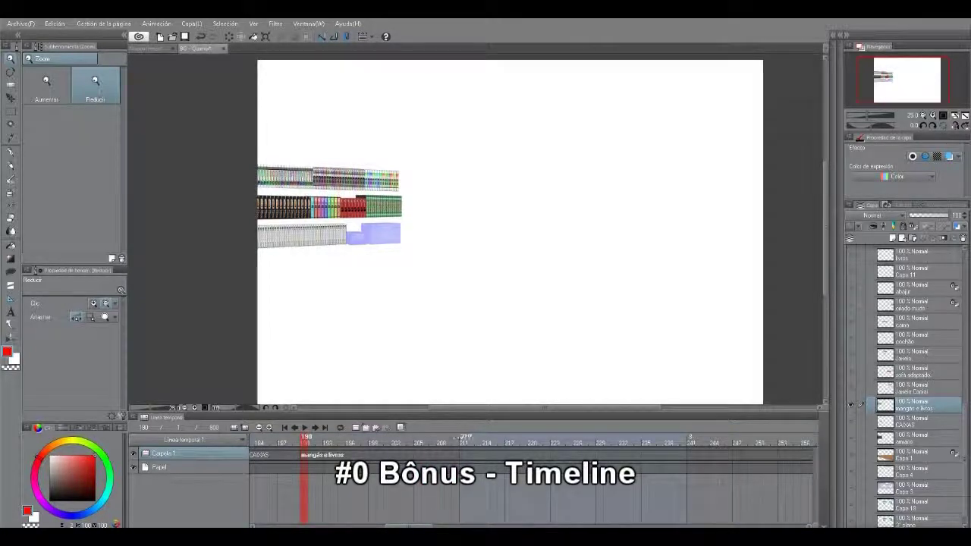
double_click(456, 454)
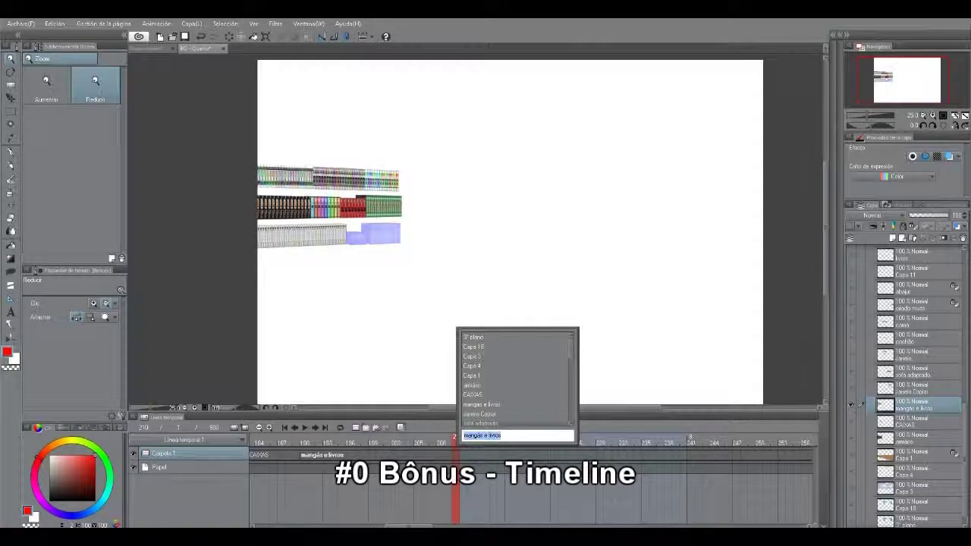
click(480, 415)
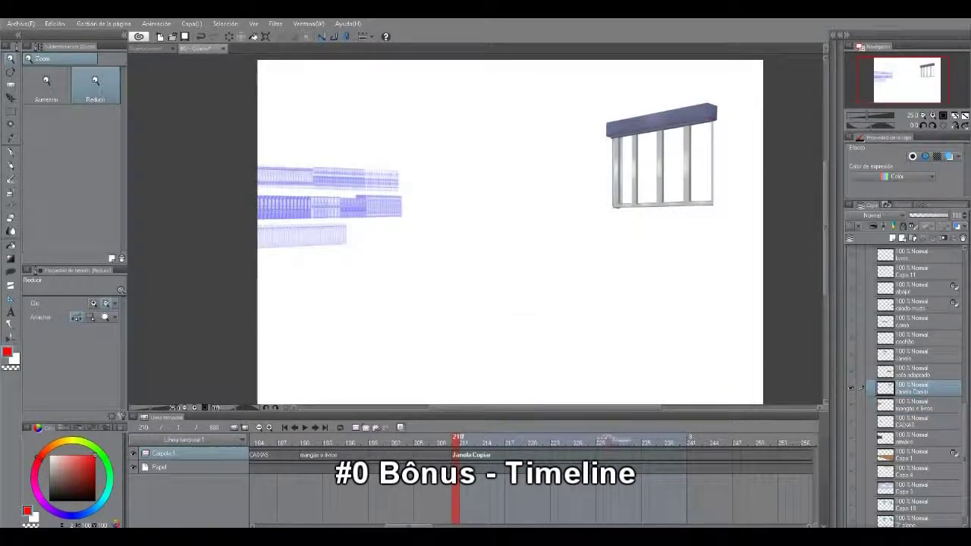
double_click(607, 455)
key(Down)
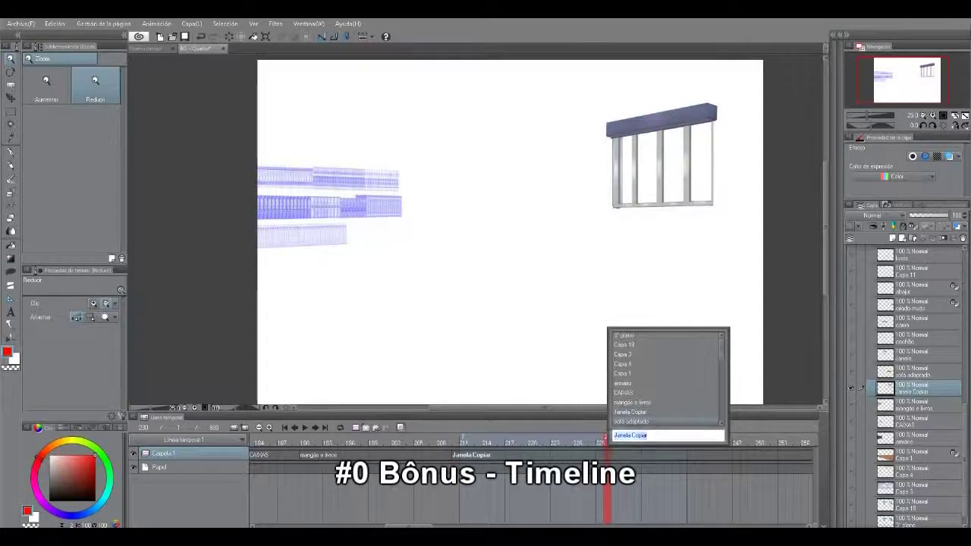
key(Return)
Assign Janela as the cel at frame 250 and colchão at frame 273 of Carpeta 1.
drag(411, 525, 434, 526)
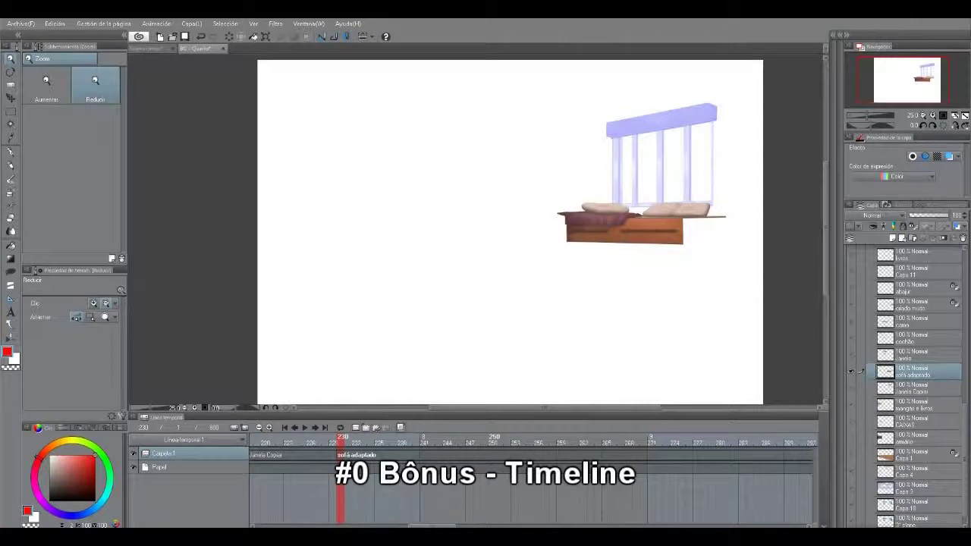
double_click(492, 454)
key(Down)
key(Return)
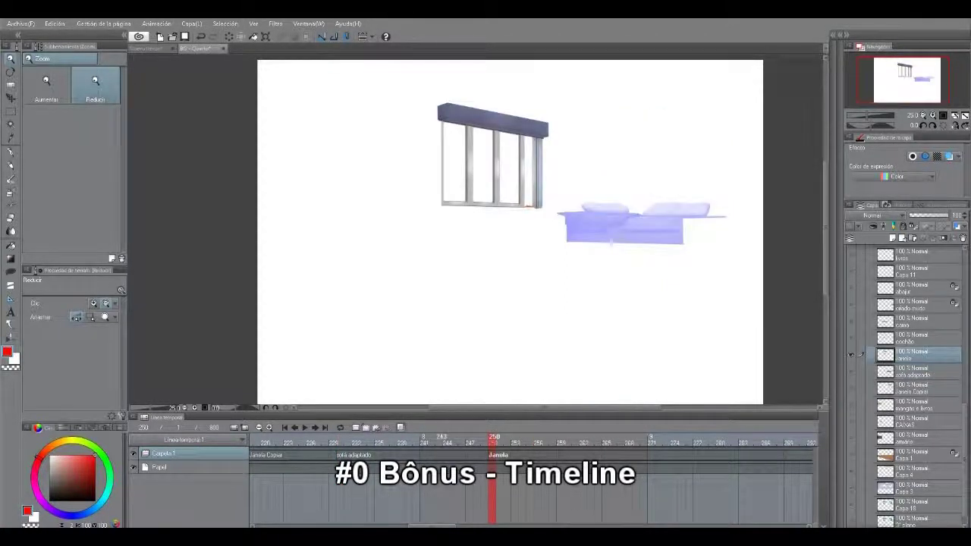
scroll(531, 471, right, 3)
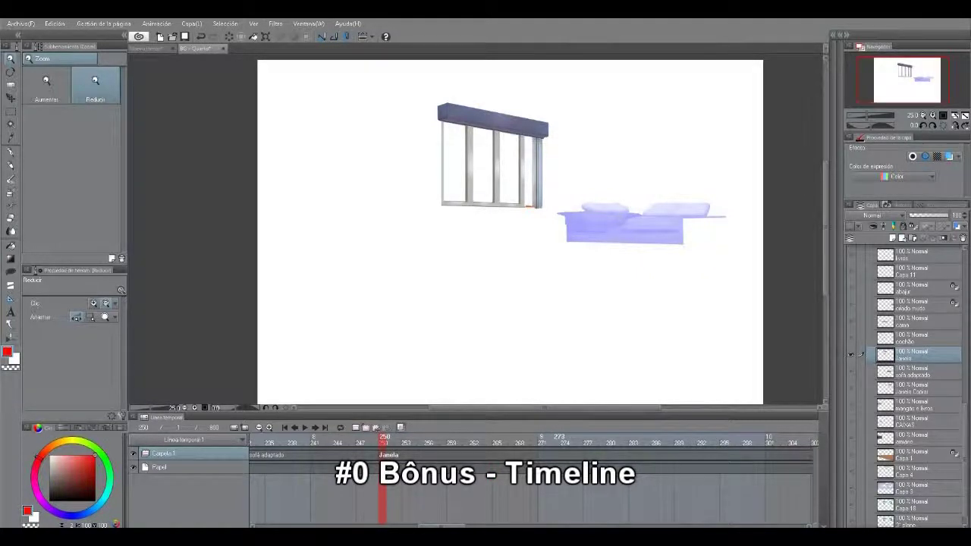
click(557, 453)
click(574, 422)
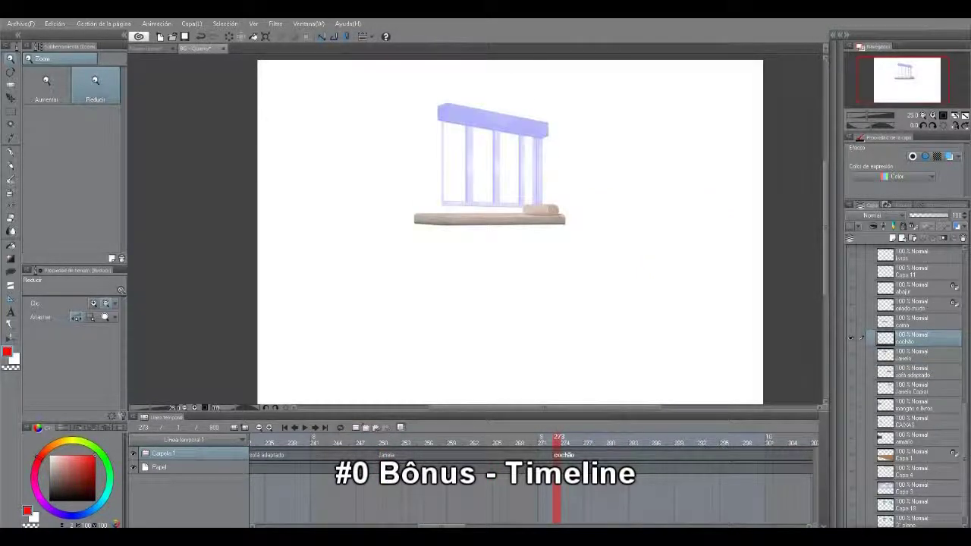
Assign cama as the cel at frame 285 and criado mudo at frame 301 of Carpeta 1.
drag(459, 525, 474, 525)
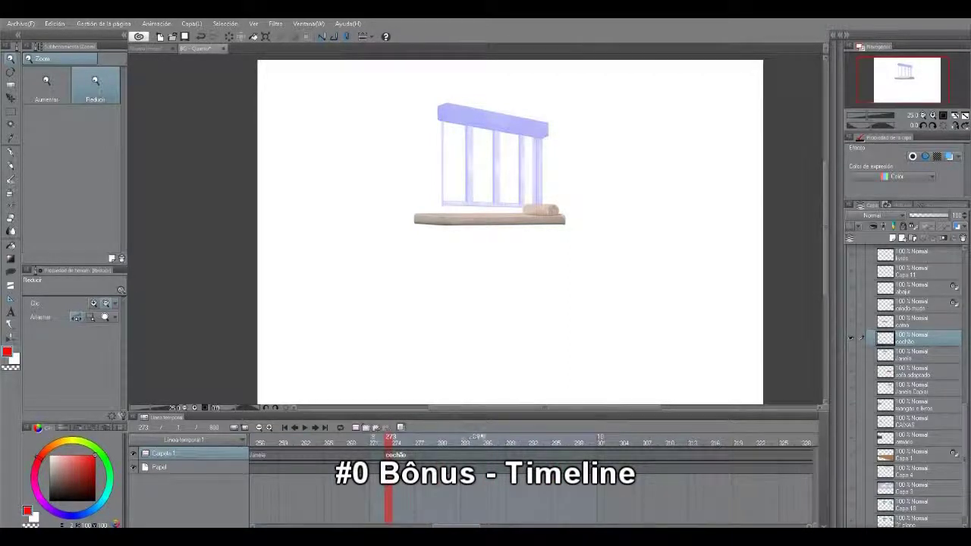
right_click(479, 454)
click(498, 422)
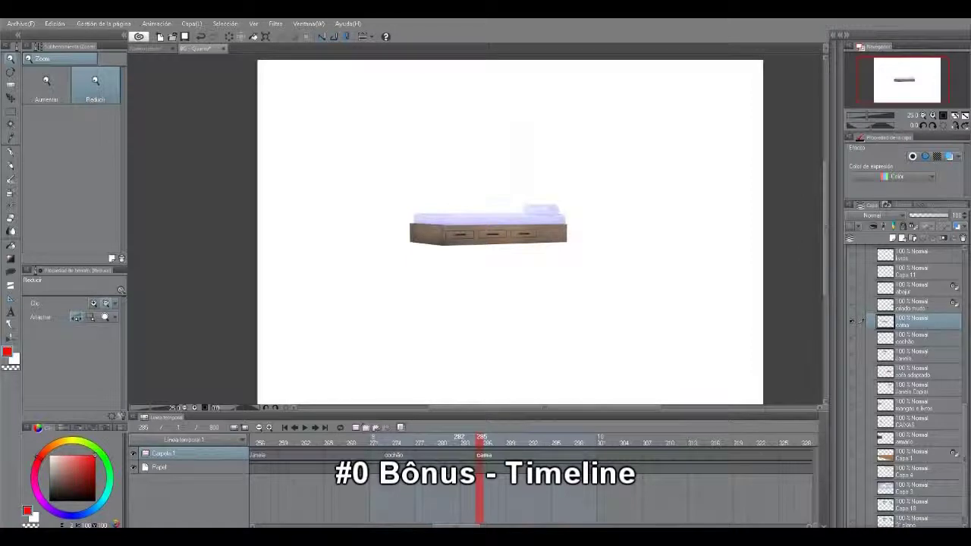
scroll(531, 470, right, 3)
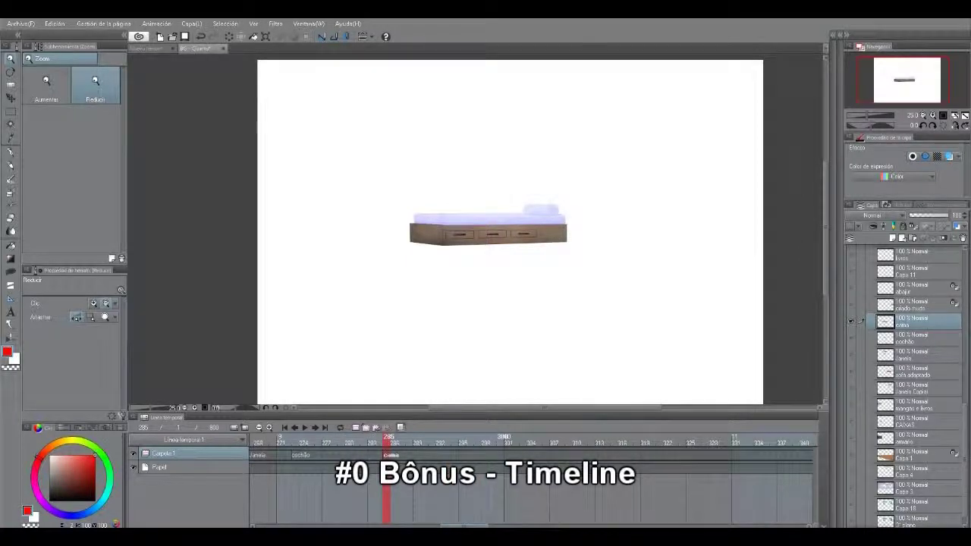
right_click(508, 455)
key(Down)
key(Return)
Assign abajur as the cel at frame 324 and Capa 11 at frame 350 of Carpeta 1.
scroll(531, 470, right, 4)
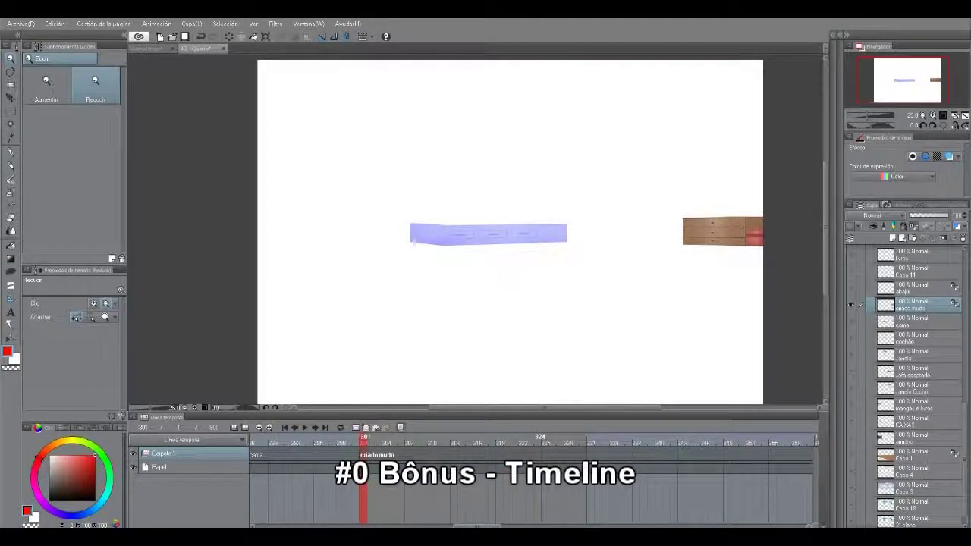
right_click(538, 454)
key(Down)
key(Return)
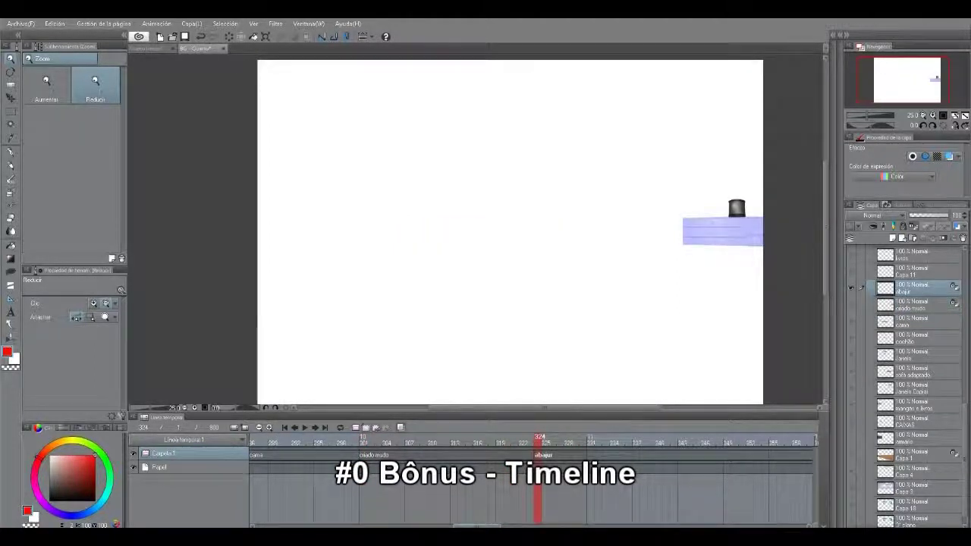
scroll(531, 470, right, 5)
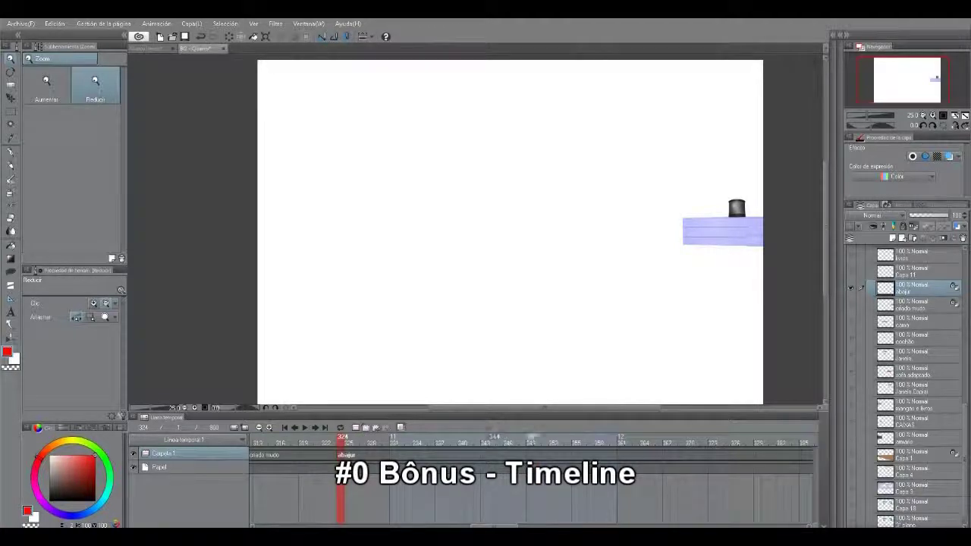
double_click(538, 455)
key(Down)
key(Return)
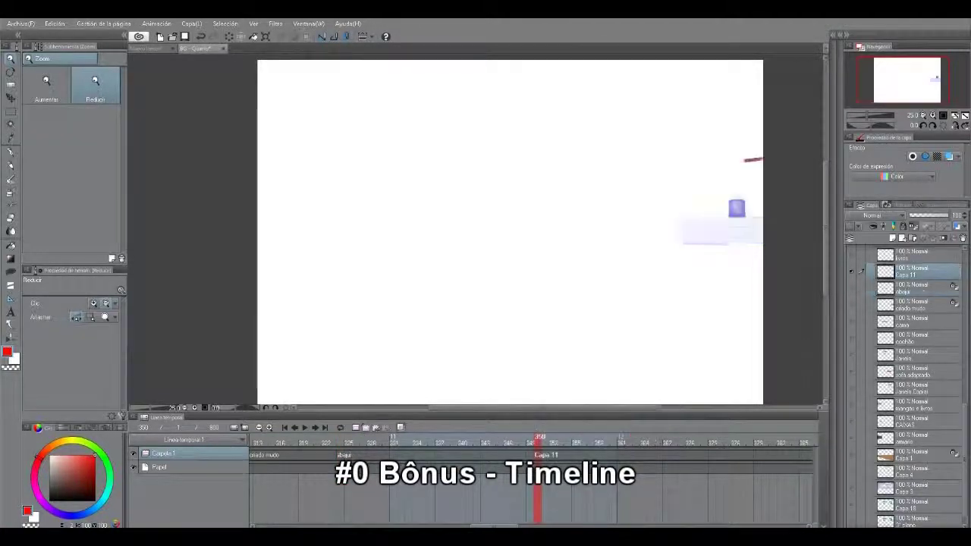
Assign livros as the cel at frame 362 and estande parede at frame 374 of Carpeta 1.
scroll(531, 470, right, 3)
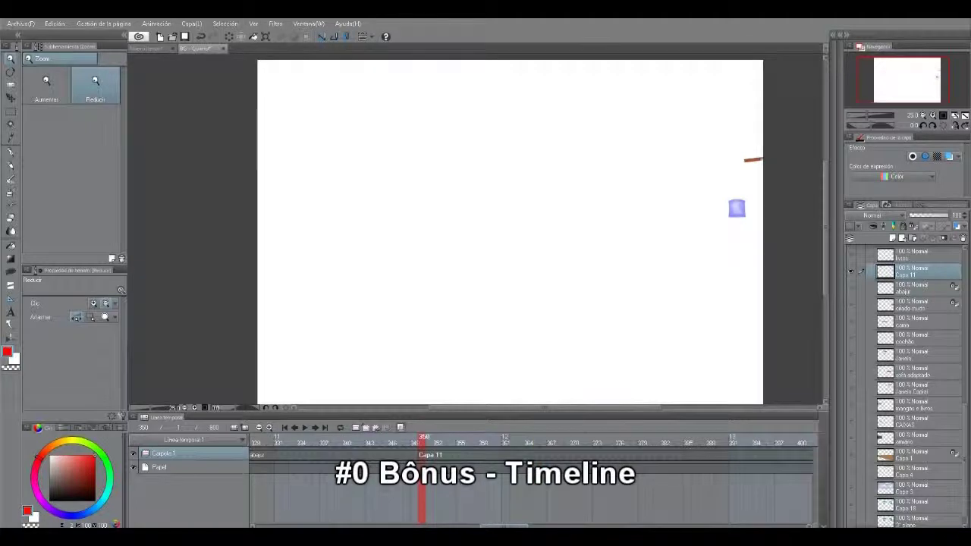
double_click(513, 454)
key(Down)
key(Return)
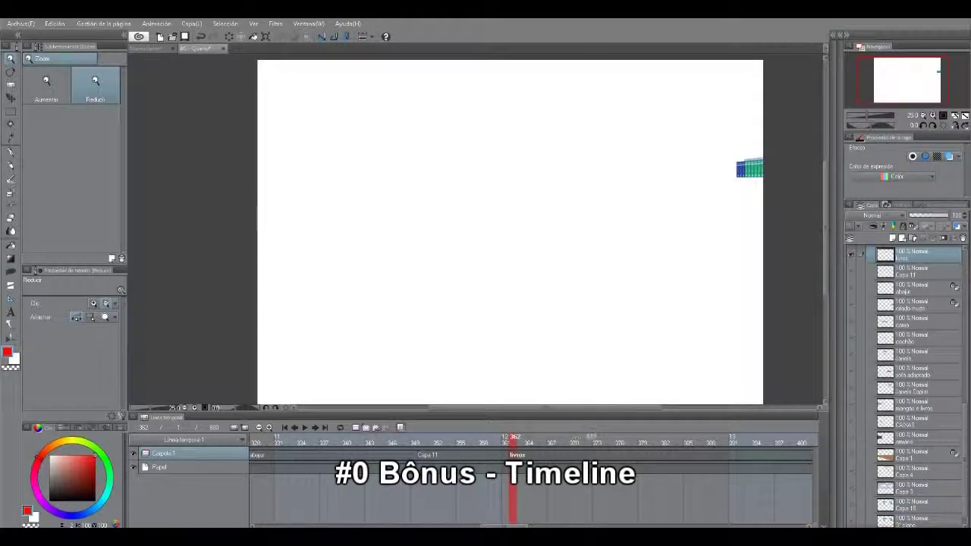
double_click(603, 455)
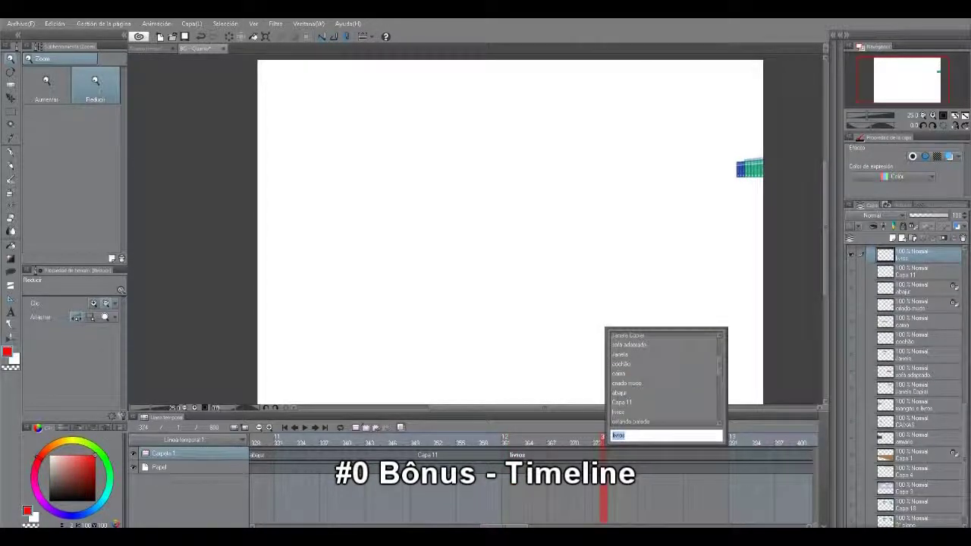
double_click(631, 422)
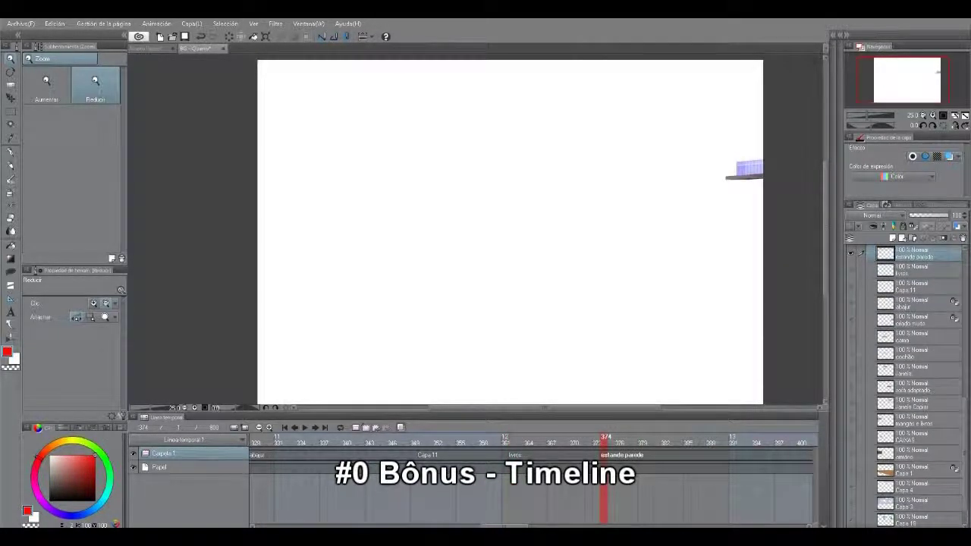
scroll(911, 379, up, 6)
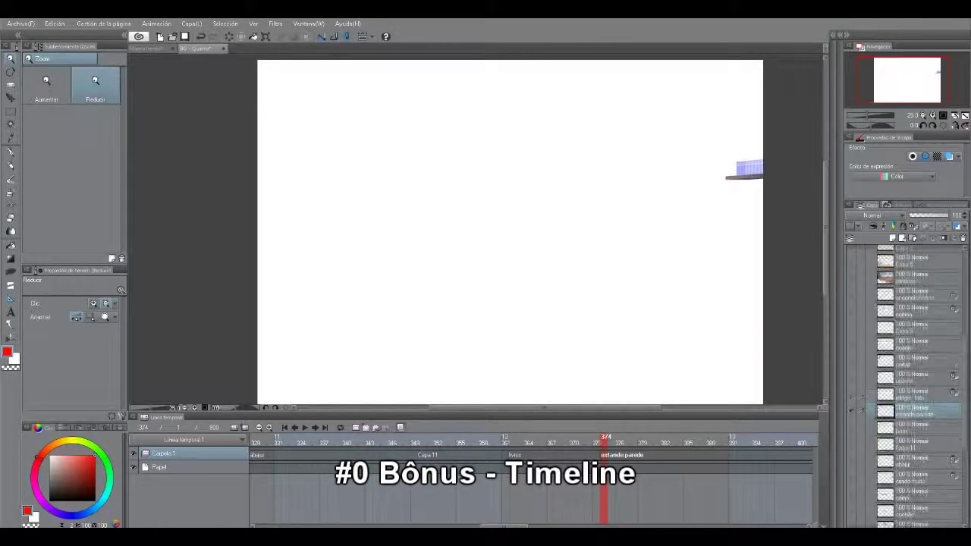
Assign relógio bixo as the cel at frame 400 and ursinho at frame 426 of Carpeta 1.
drag(505, 525, 522, 525)
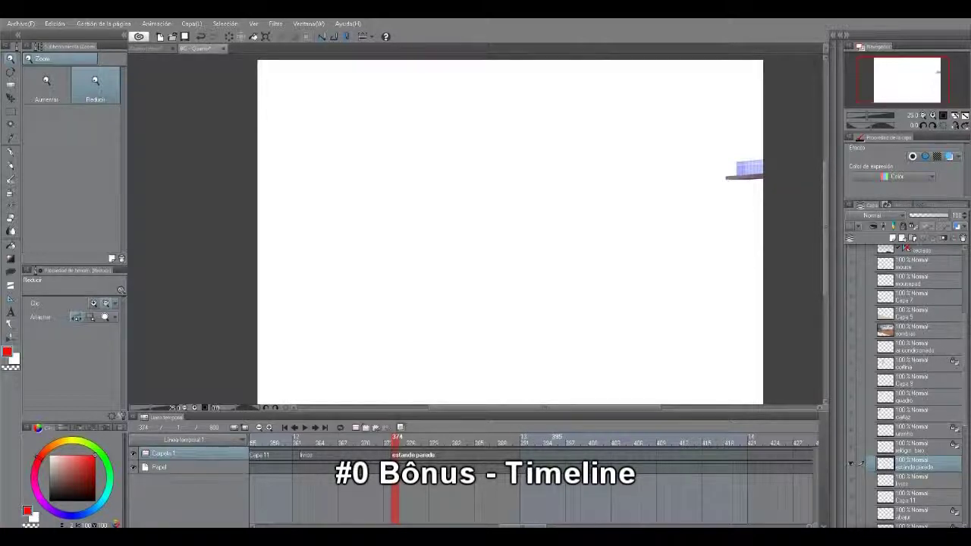
double_click(594, 454)
click(612, 422)
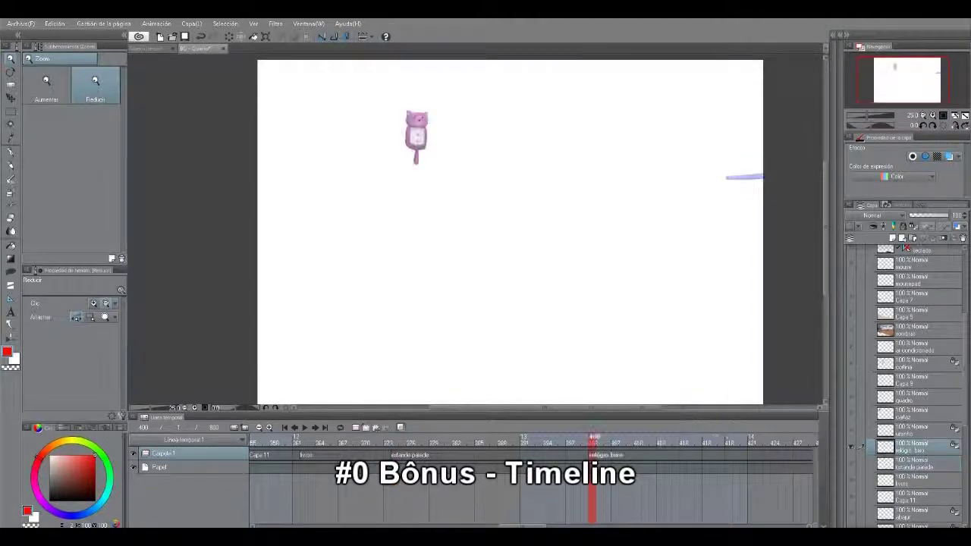
drag(531, 525, 550, 526)
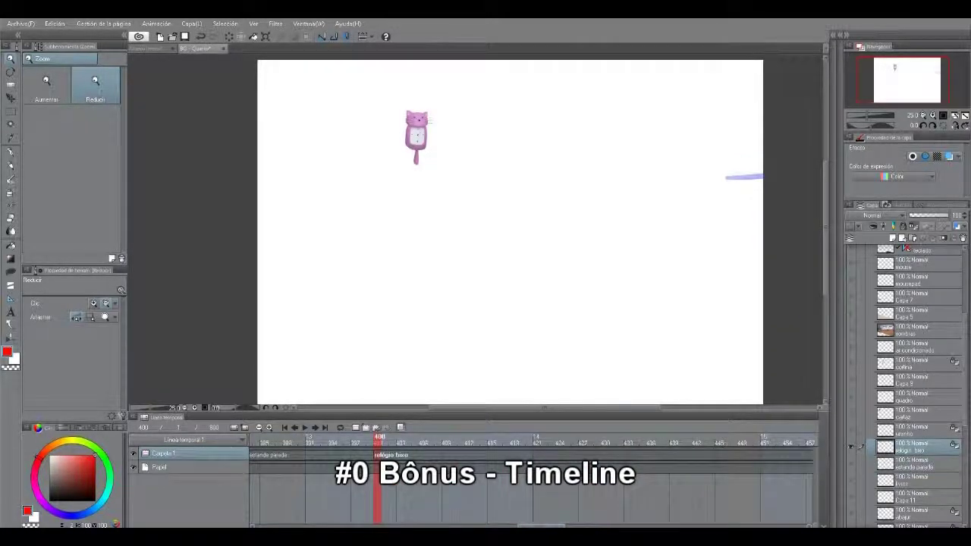
double_click(575, 455)
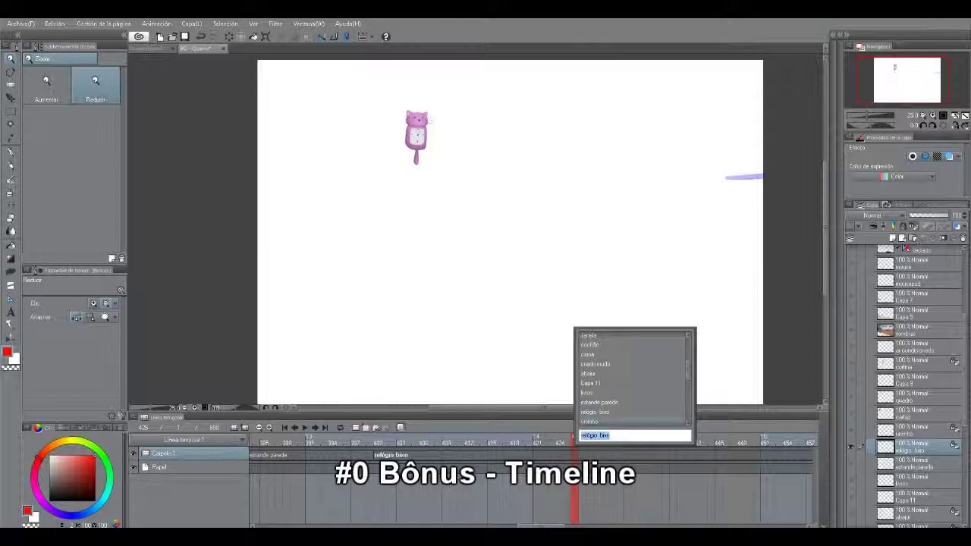
click(599, 422)
Assign cartaz as the cel at frame 436 and quadro at frame 444 of Carpeta 1.
drag(547, 526, 553, 526)
scroll(531, 470, right, 3)
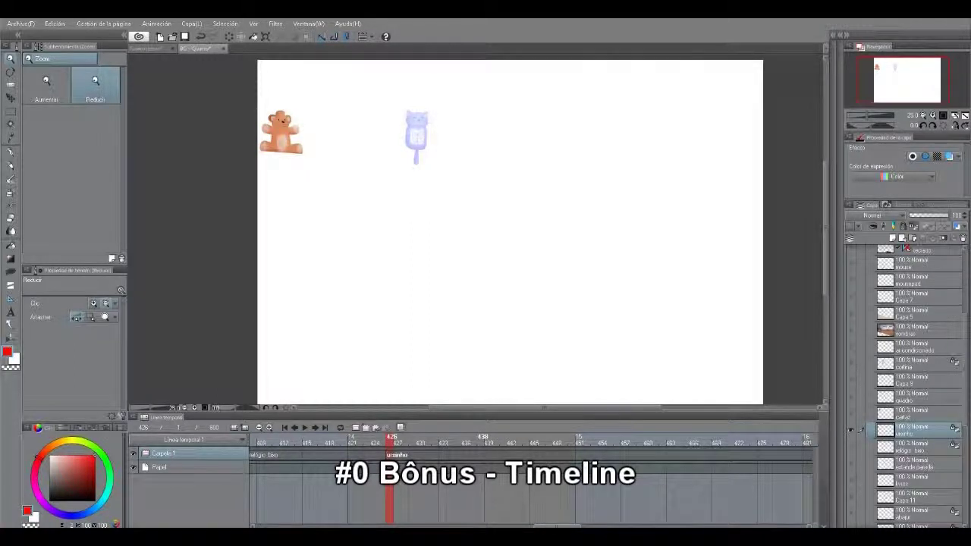
right_click(466, 452)
click(485, 425)
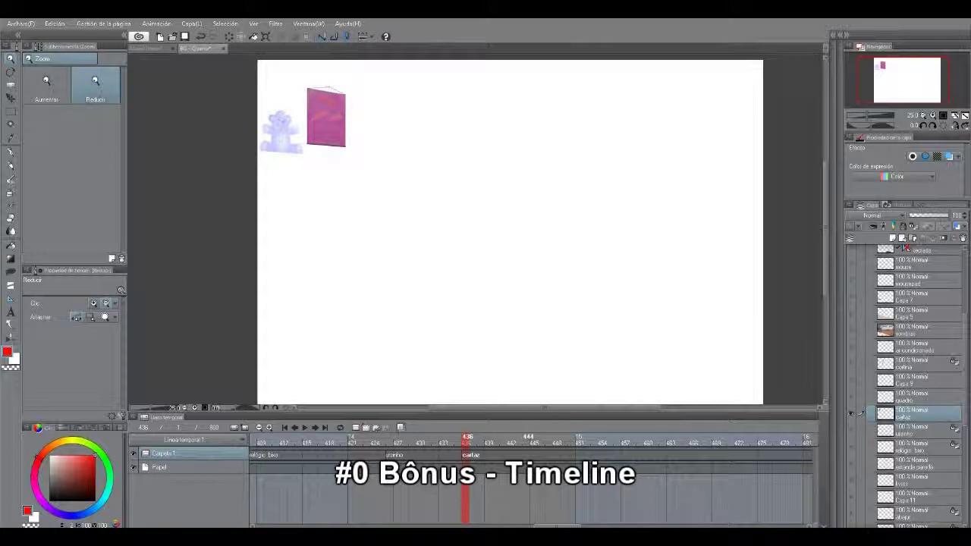
right_click(527, 454)
click(544, 412)
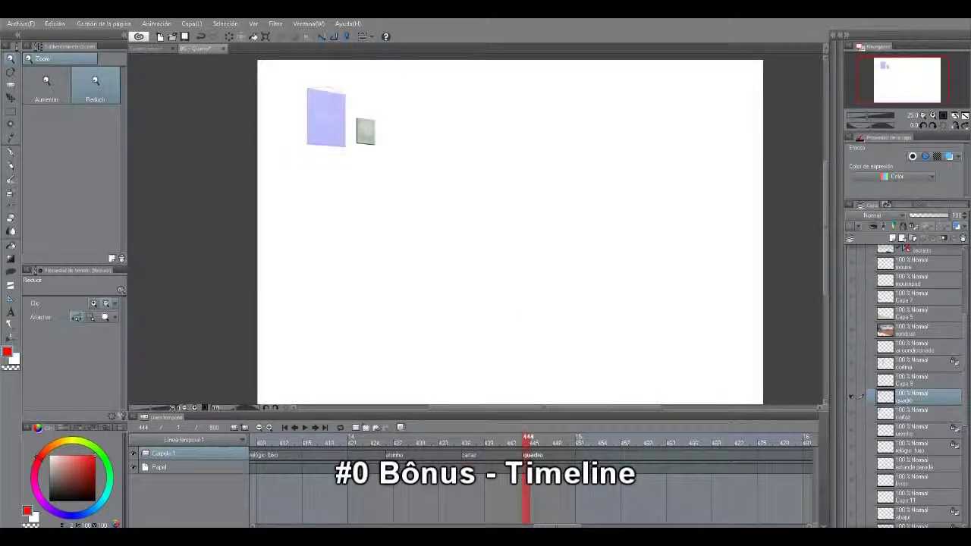
Assign Capa 9 as the cel at frame 451 and cortina at frame 475 of Carpeta 1.
right_click(580, 454)
click(597, 422)
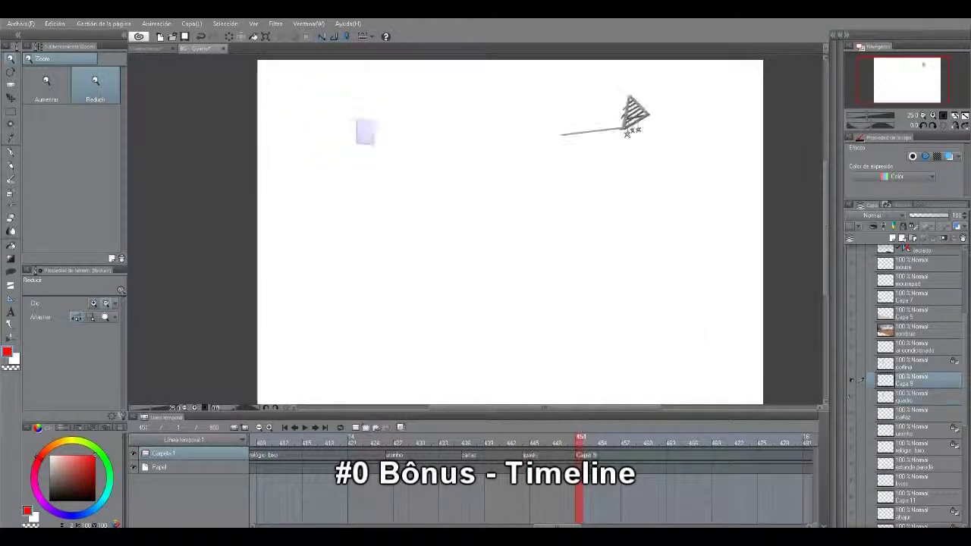
drag(557, 525, 573, 525)
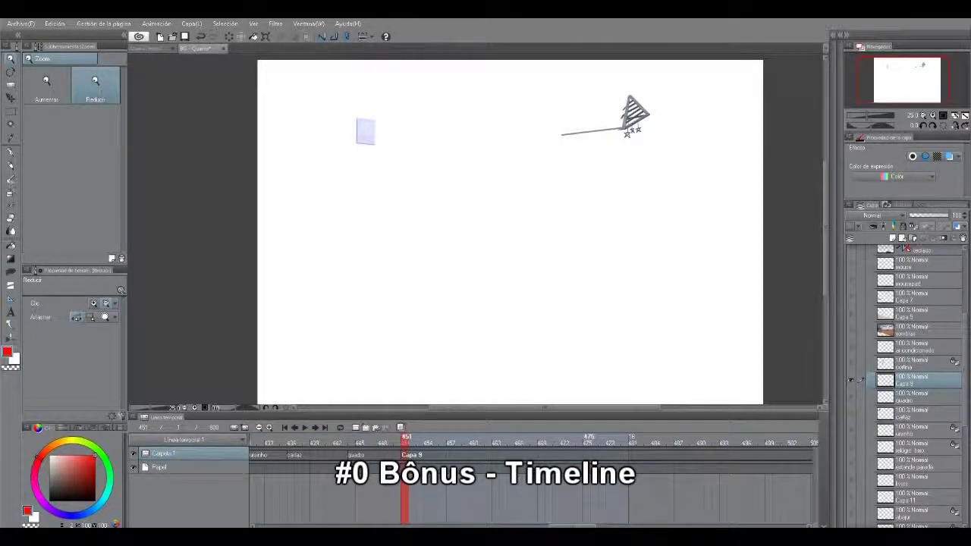
right_click(587, 454)
click(606, 423)
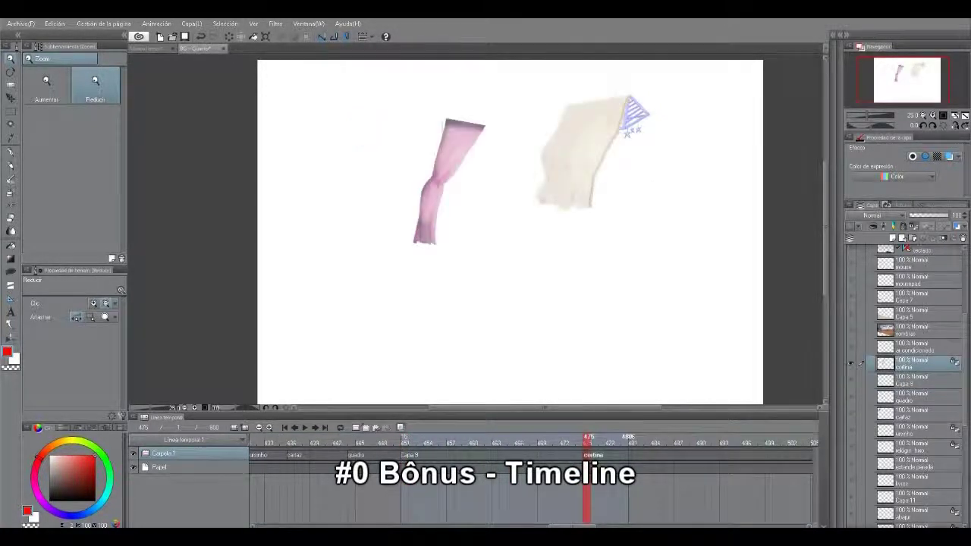
Assign ar condicionado as the cel at frame 500 and sombras at frame 525 of Carpeta 1.
drag(572, 526, 596, 525)
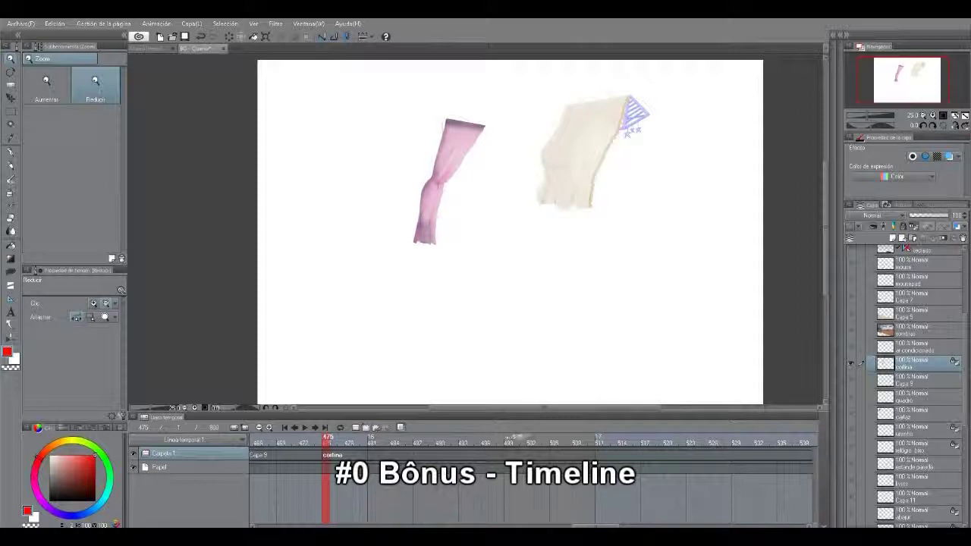
right_click(515, 454)
key(Escape)
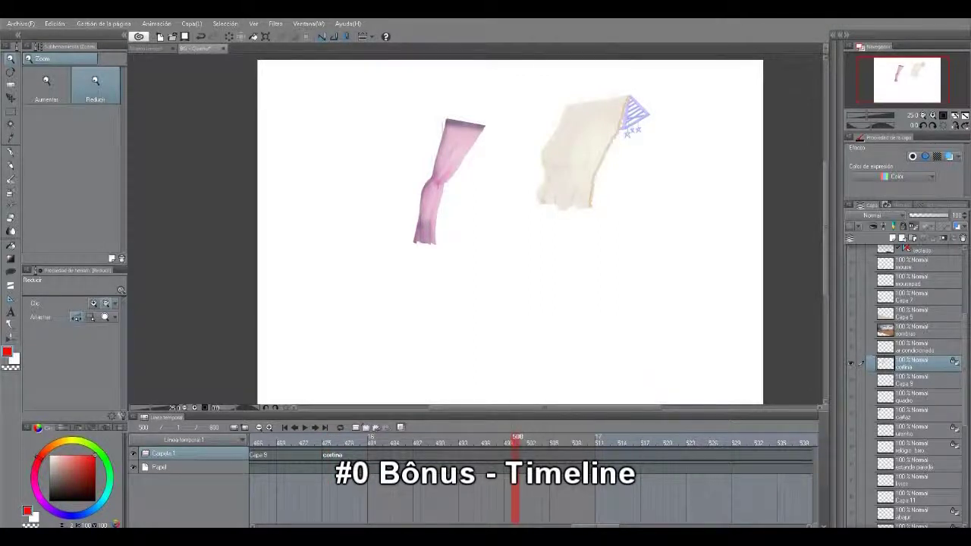
drag(595, 525, 614, 525)
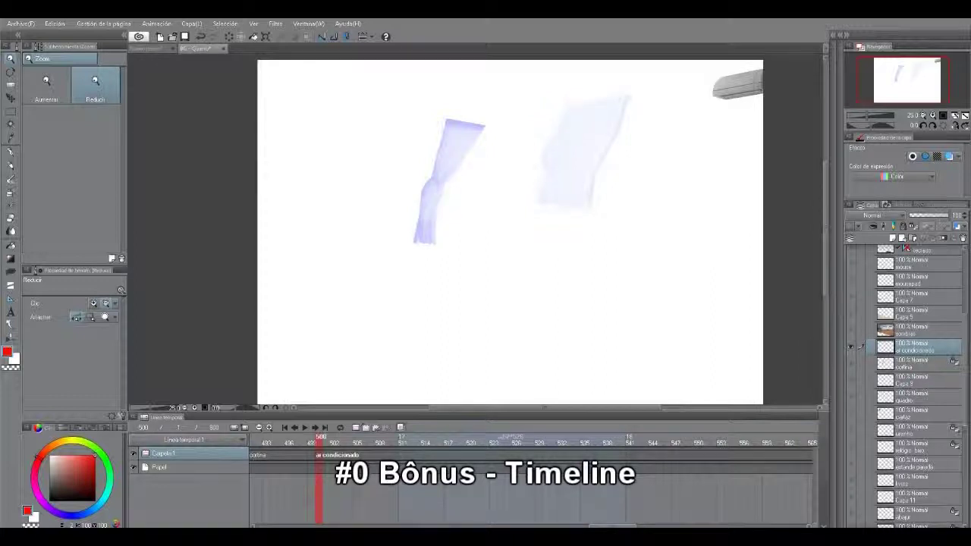
right_click(510, 454)
click(527, 423)
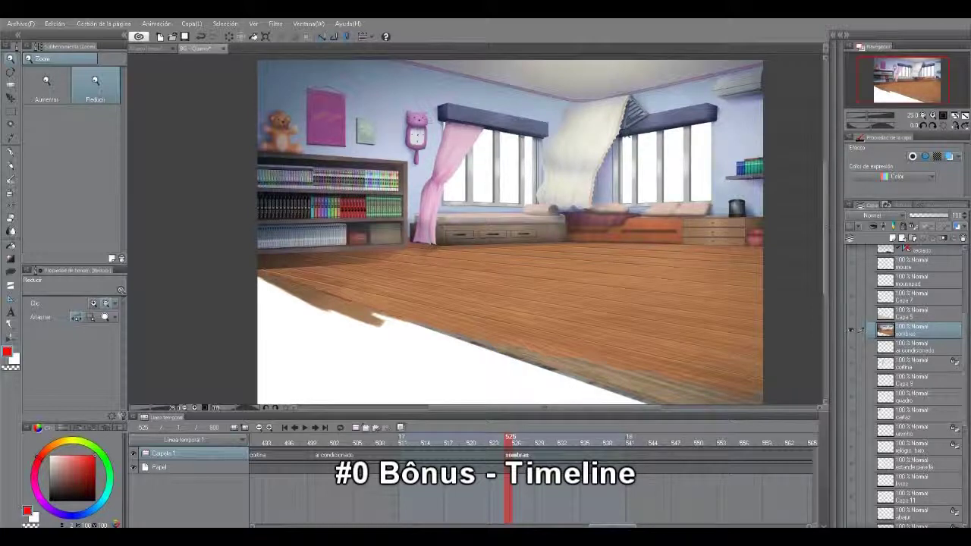
Assign Capa 5 as the cel at frame 550 and Capa 7 at frame 576 of Carpeta 1.
drag(612, 525, 622, 525)
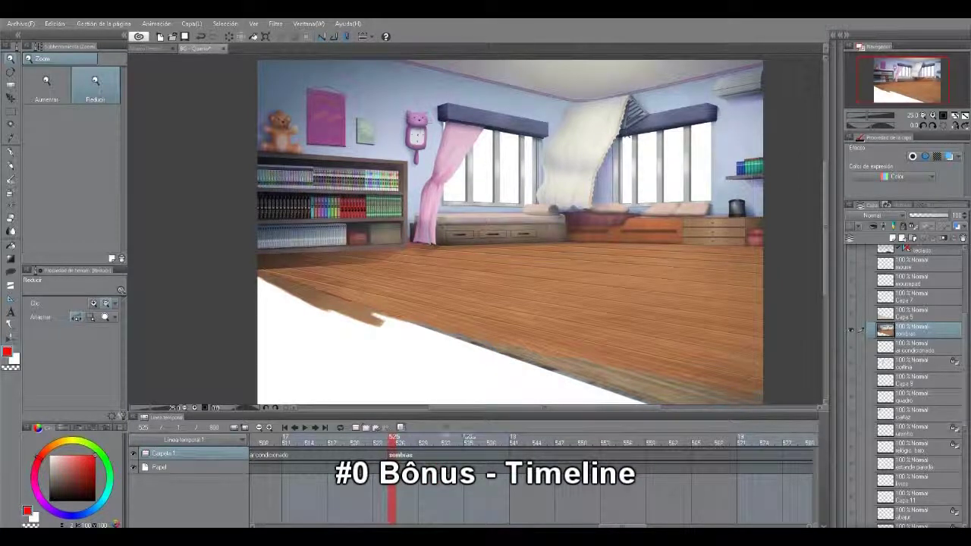
right_click(582, 455)
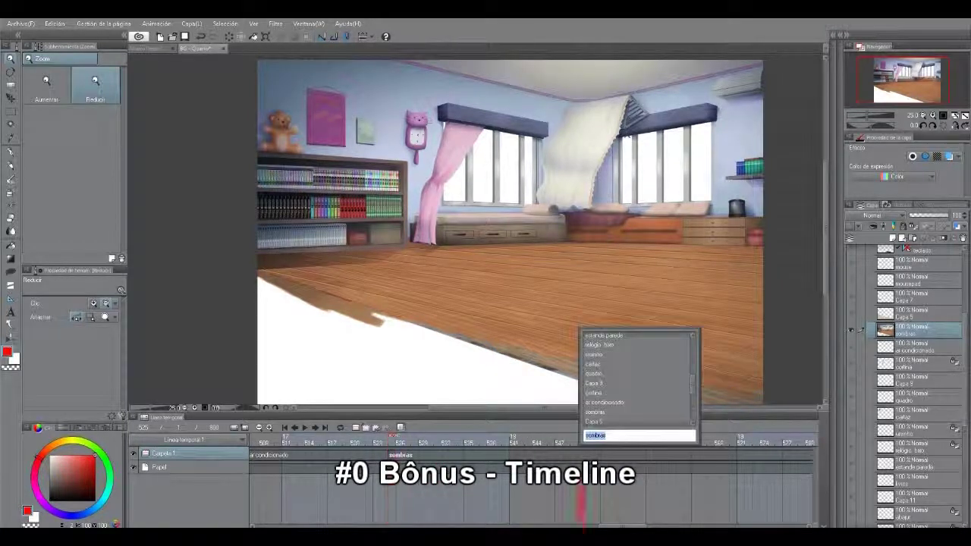
click(596, 421)
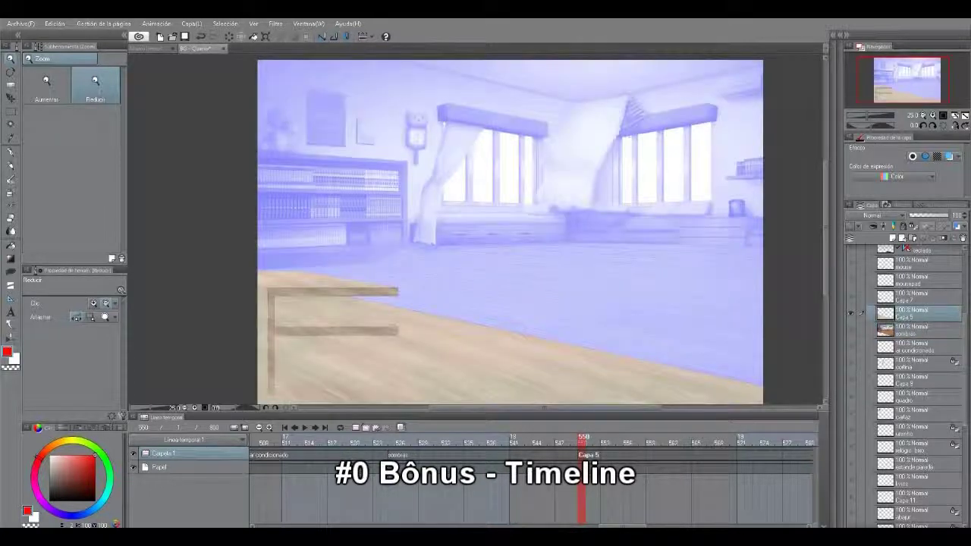
scroll(531, 470, right, 3)
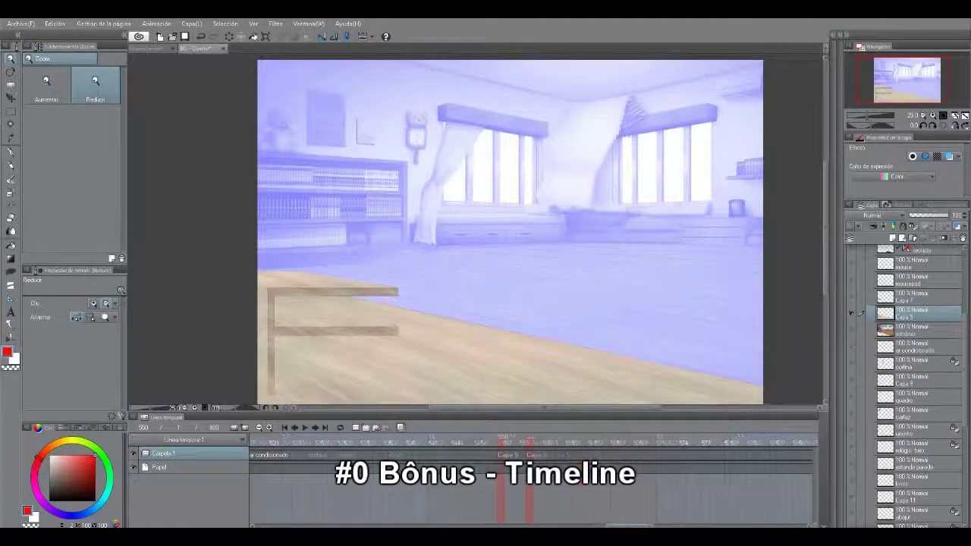
scroll(531, 470, right, 4)
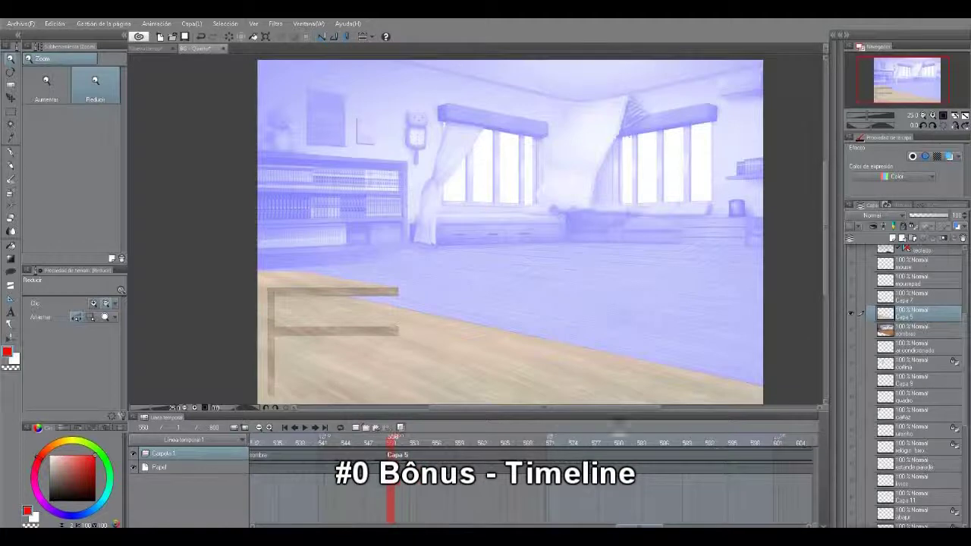
right_click(588, 455)
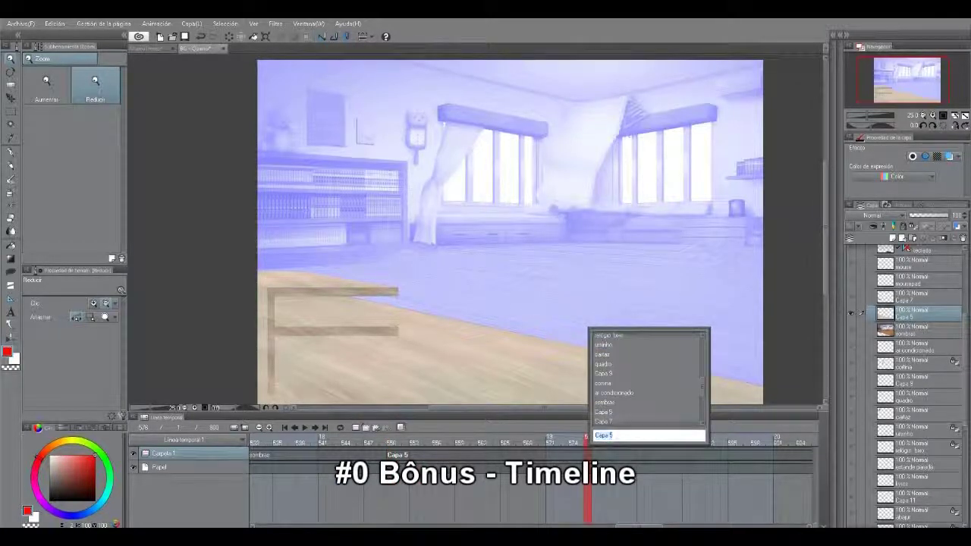
click(598, 423)
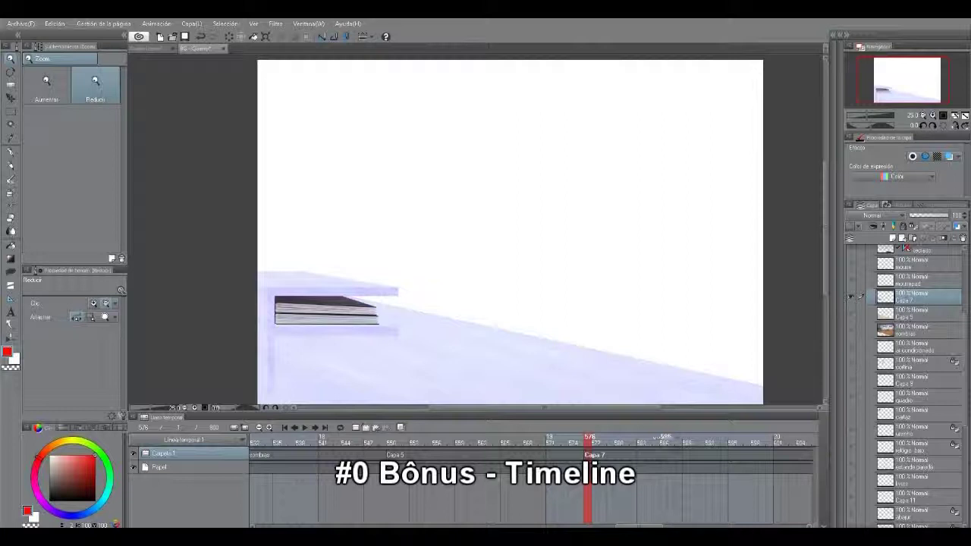
Assign mousepad as the cel at frame 586 and mouse at frame 600 of Carpeta 1.
click(665, 455)
click(709, 435)
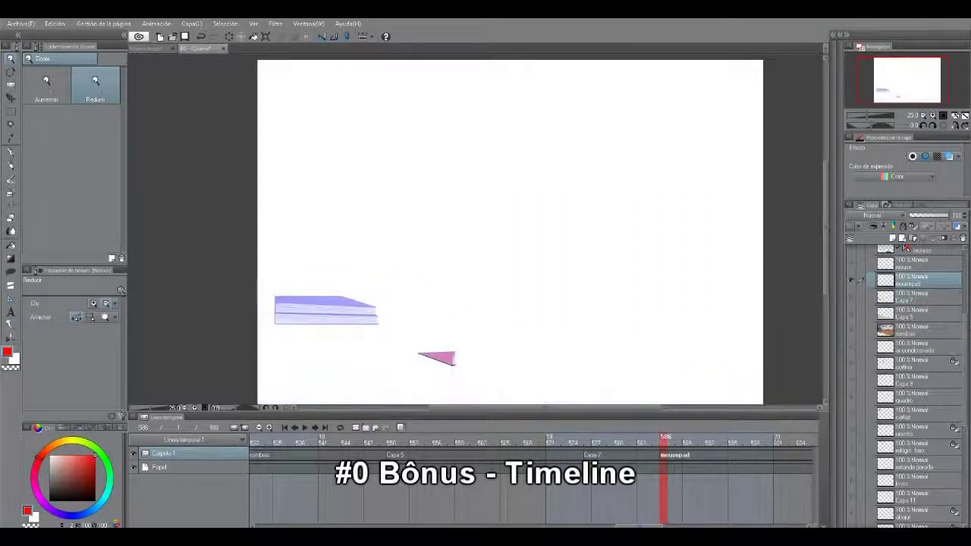
drag(640, 525, 668, 526)
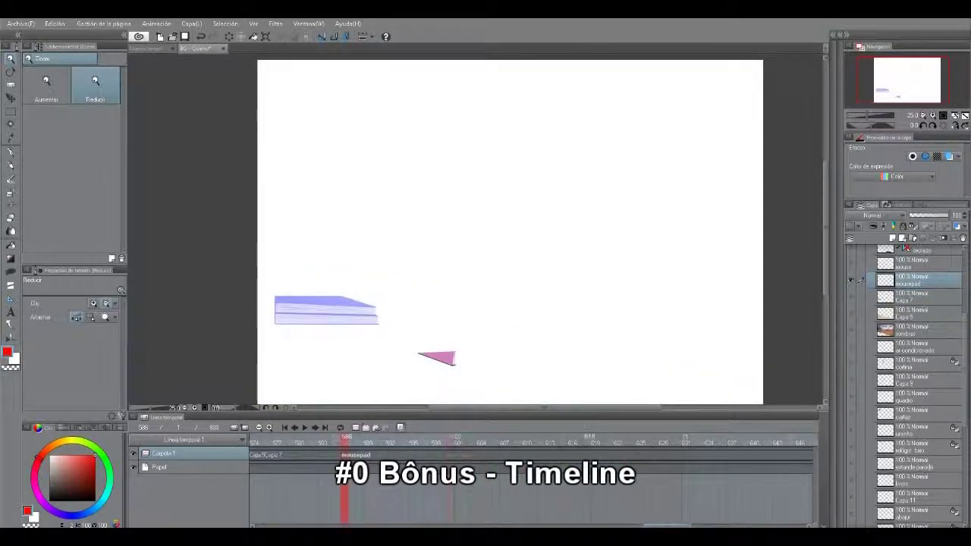
click(453, 455)
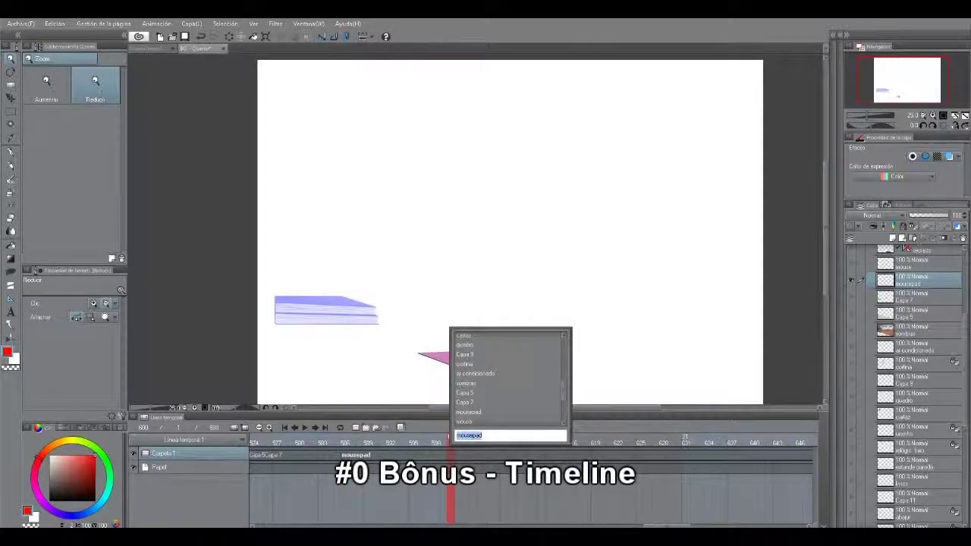
click(494, 433)
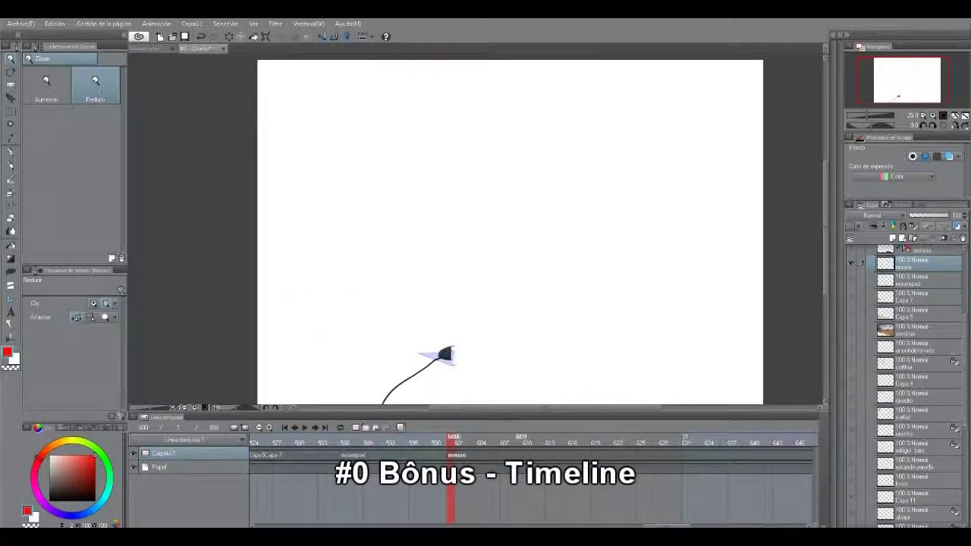
Assign teclado as the cel at frame 610 and Capa 8 Copiar at frame 625 of Carpeta 1.
click(528, 456)
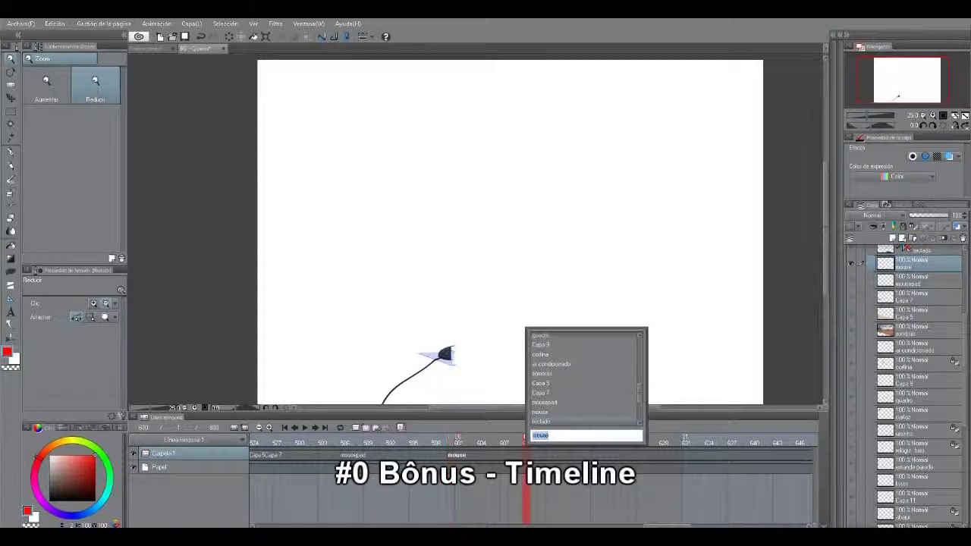
click(540, 434)
drag(668, 525, 678, 526)
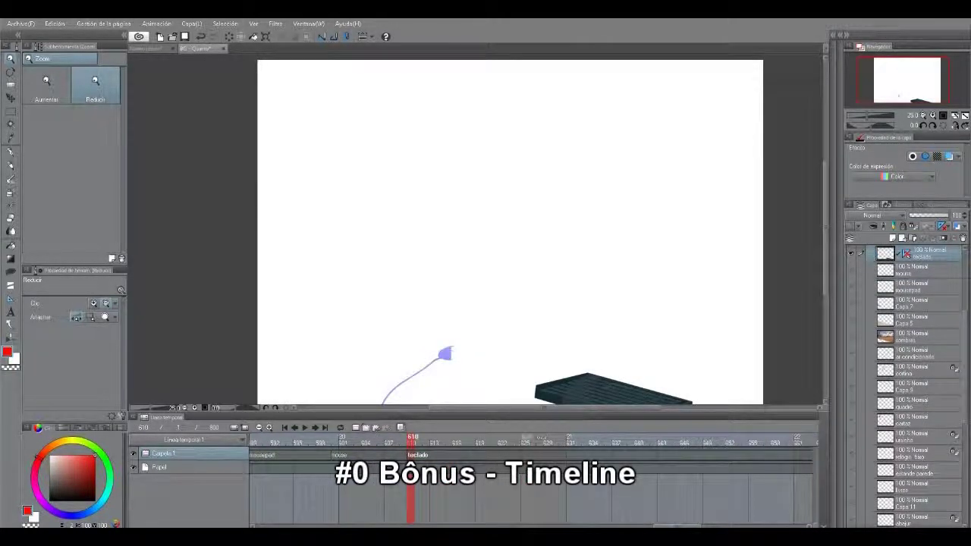
click(524, 455)
click(541, 433)
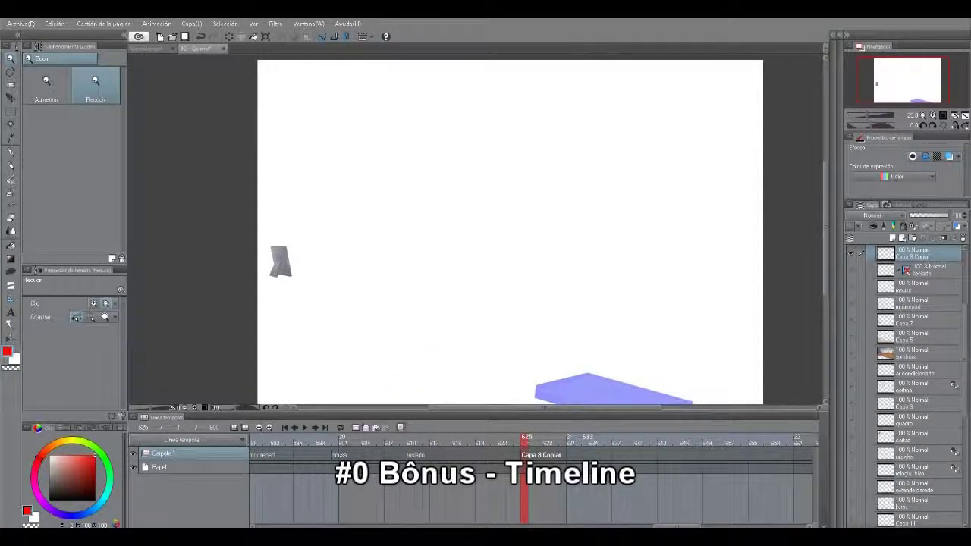
Assign Capa 8 as the cel at frame 633 and globo de neve at frame 642 of Carpeta 1.
click(586, 455)
click(622, 435)
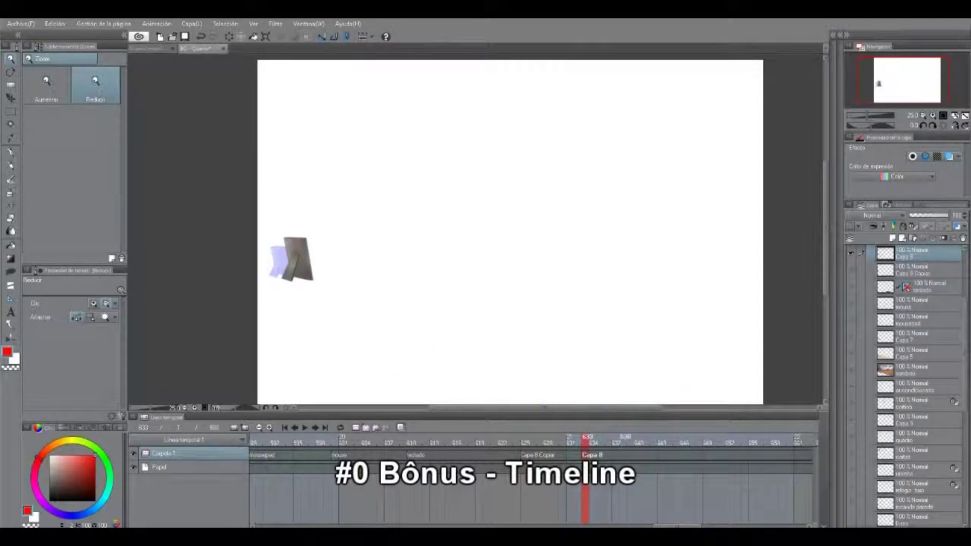
drag(674, 525, 693, 526)
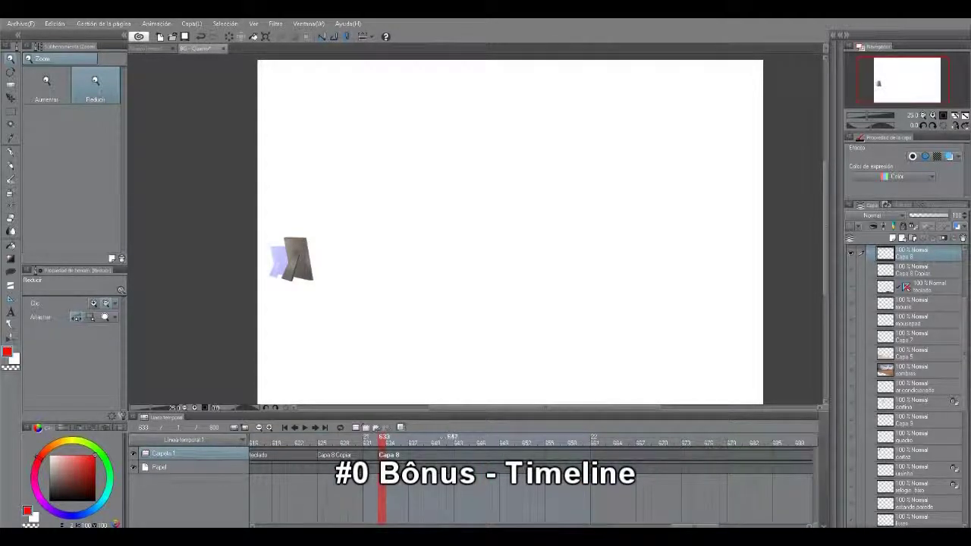
right_click(451, 451)
click(479, 435)
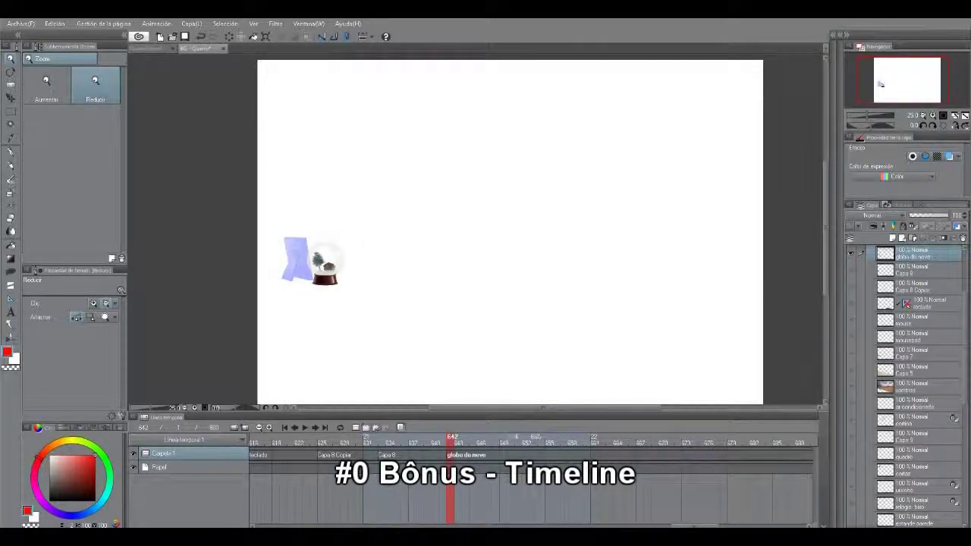
Assign Capa 6 as the cel at frame 650 and Sombras at frame 674 of Carpeta 1.
right_click(511, 455)
click(535, 435)
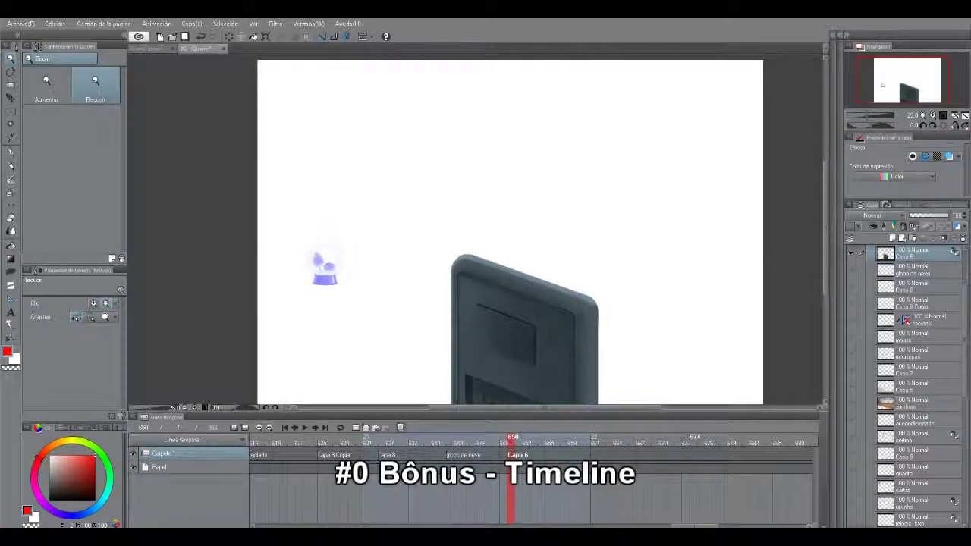
double_click(692, 454)
click(710, 422)
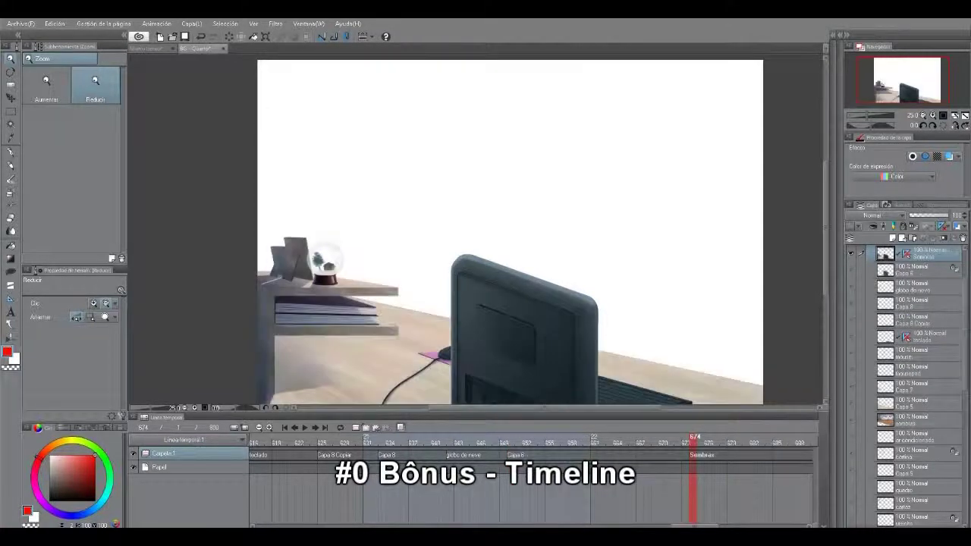
drag(696, 525, 713, 526)
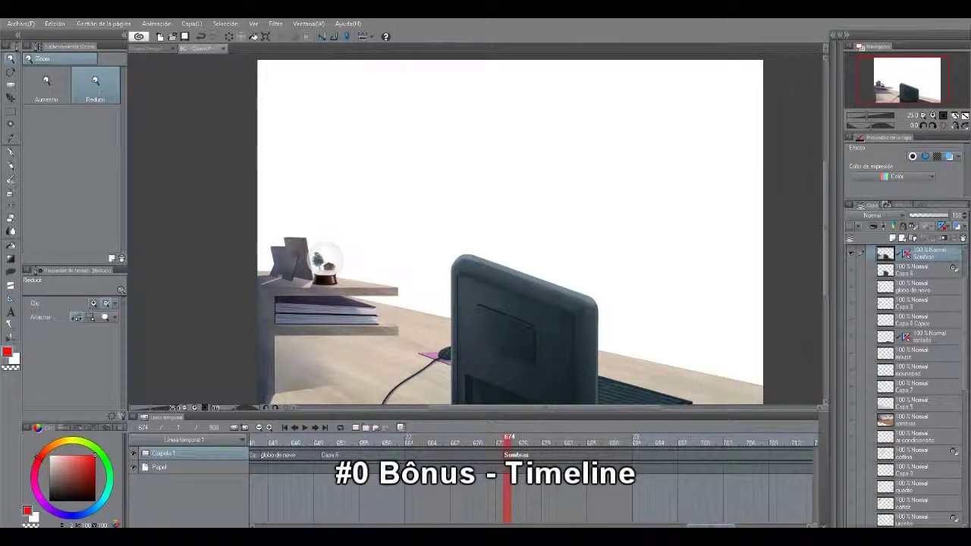
scroll(531, 478, right, 3)
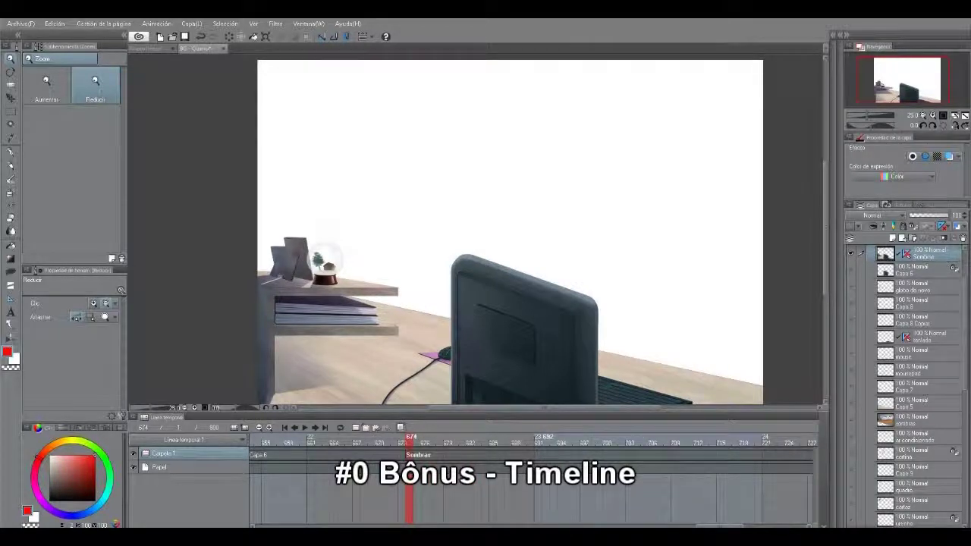
Assign efeitoss as the cel at frame 700 and efeitoss Copiar at frame 751 of Carpeta 1.
scroll(908, 387, up, 3)
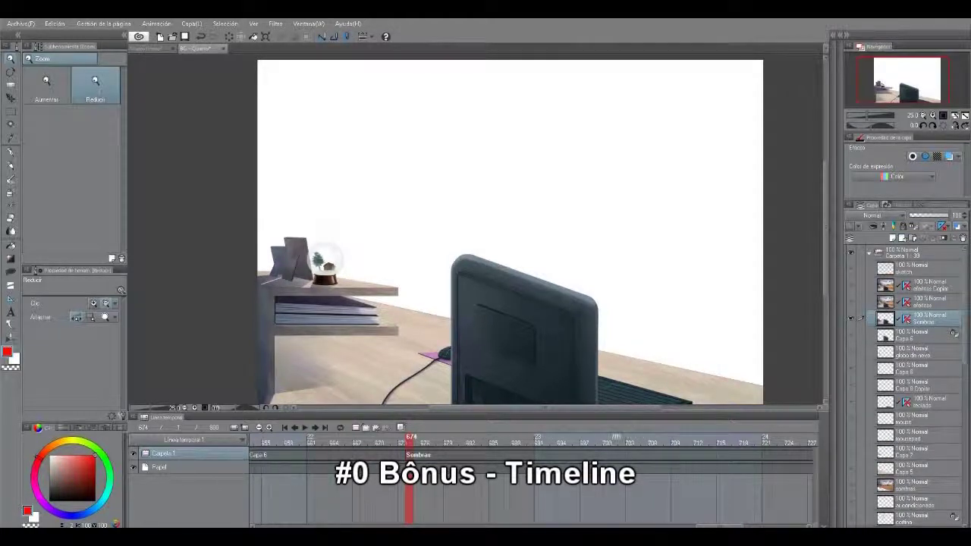
double_click(607, 453)
click(621, 422)
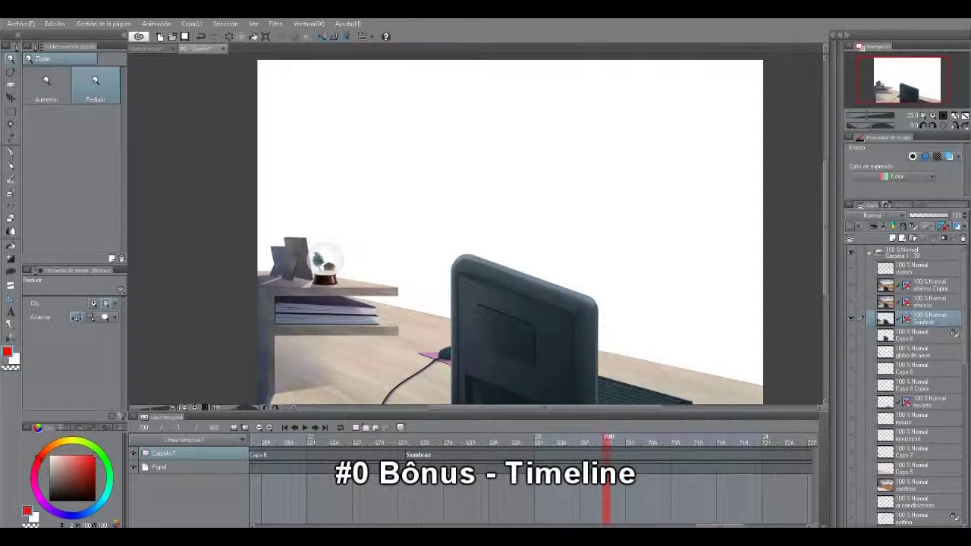
drag(720, 525, 747, 526)
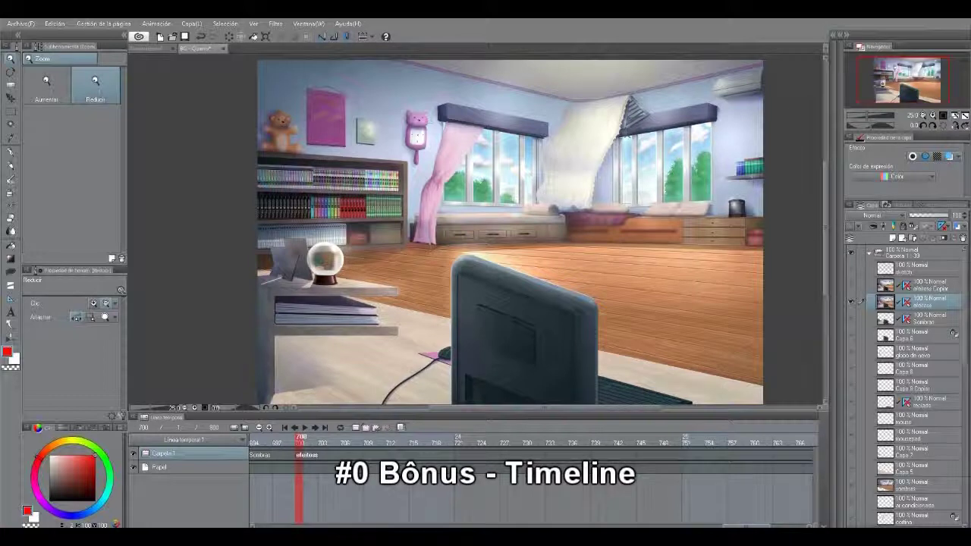
scroll(531, 471, right, 5)
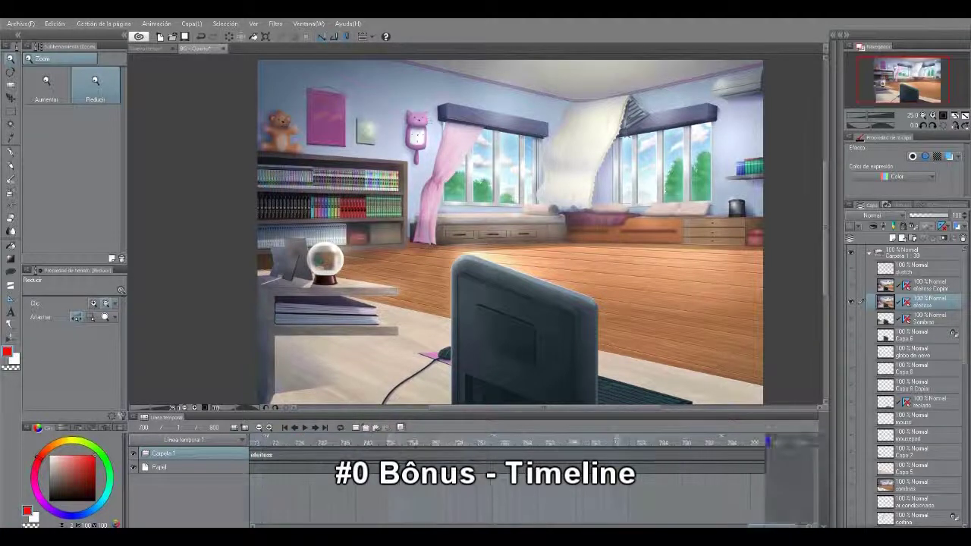
scroll(531, 470, left, 5)
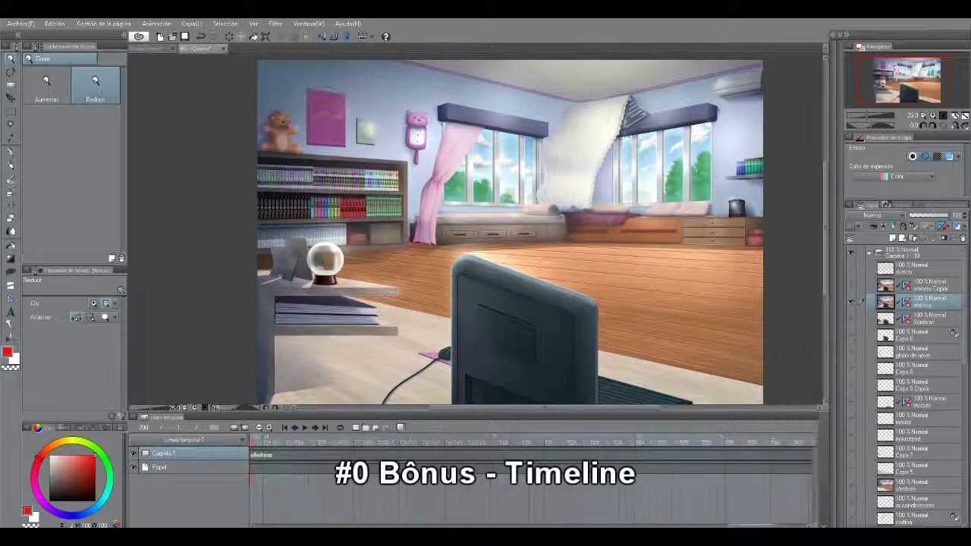
scroll(531, 470, left, 3)
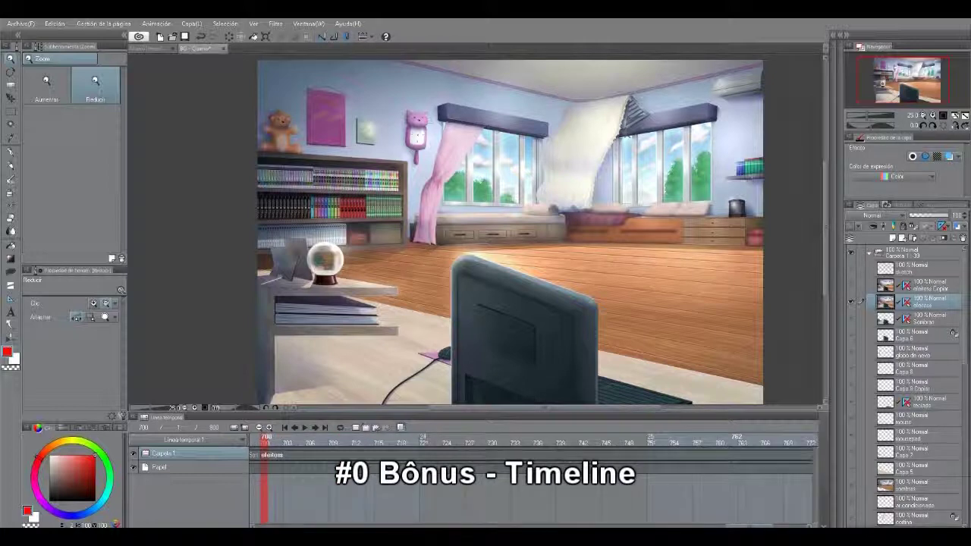
right_click(651, 455)
click(669, 436)
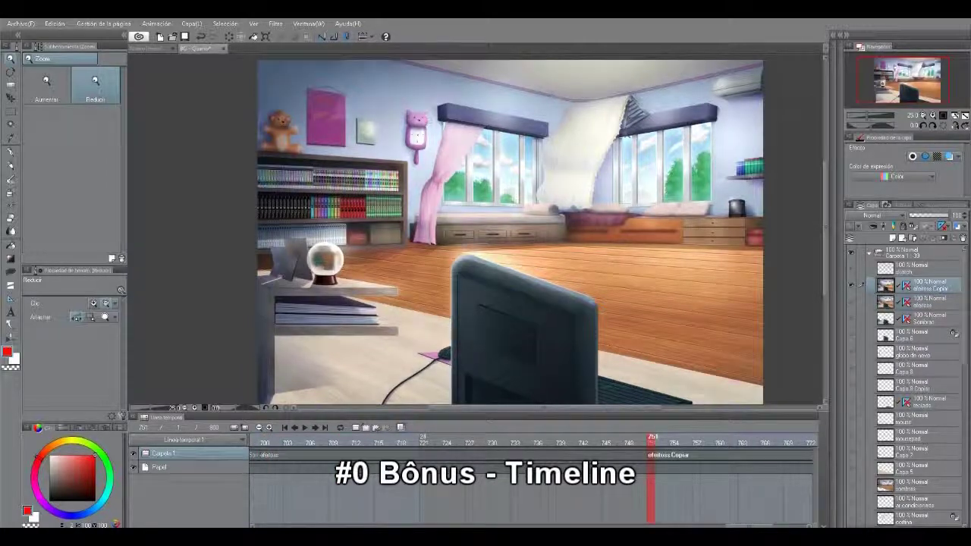
Review the cels along the zoomed-out timeline and play the whole animation from the first frame.
scroll(531, 470, right, 5)
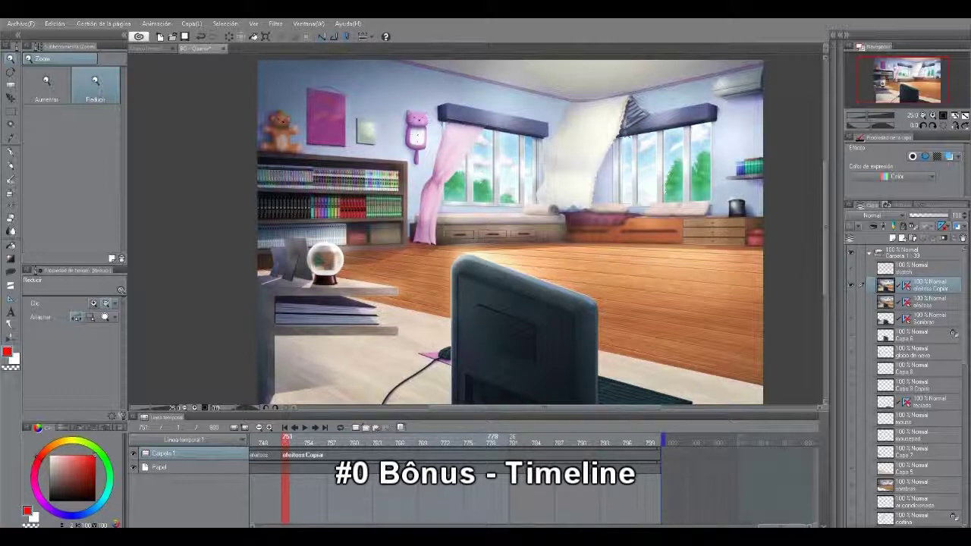
drag(785, 525, 718, 525)
click(259, 428)
click(259, 428)
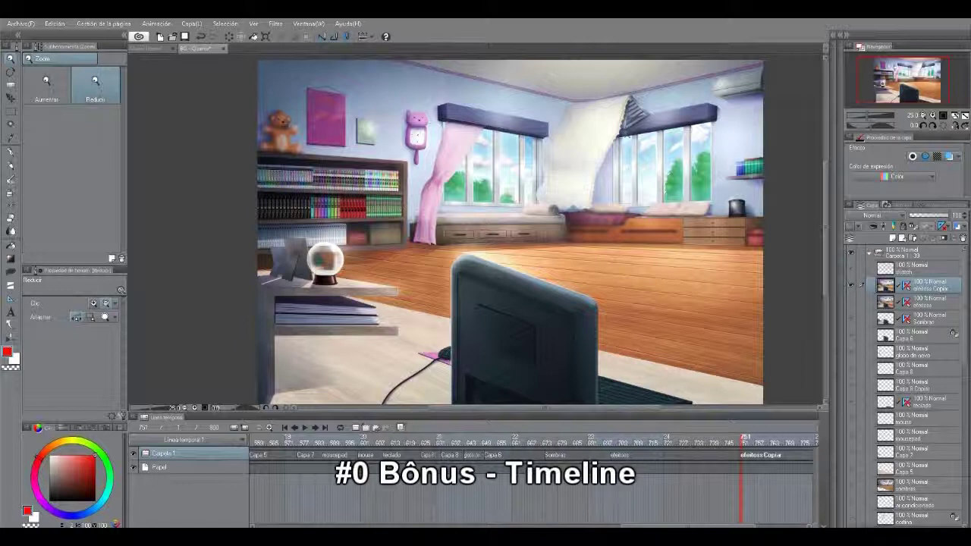
scroll(531, 470, left, 15)
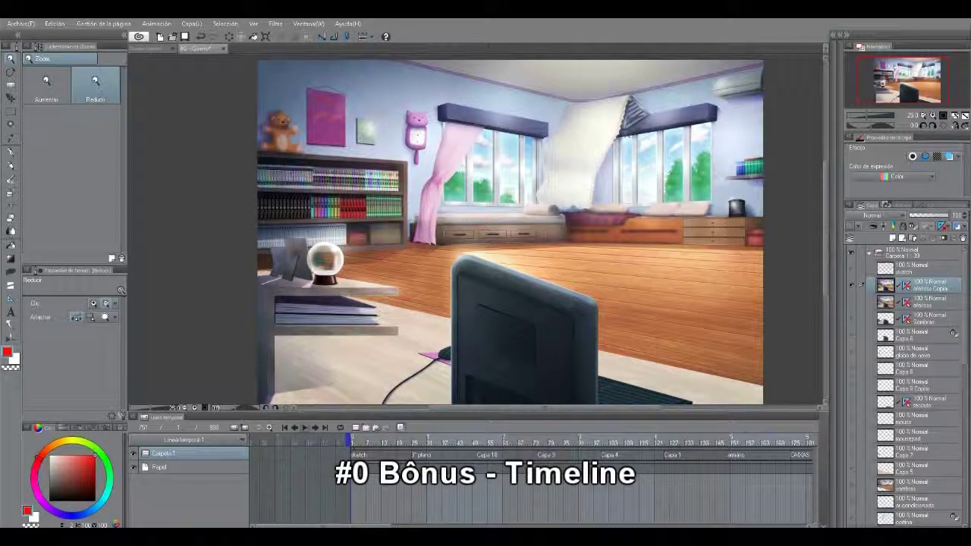
click(325, 428)
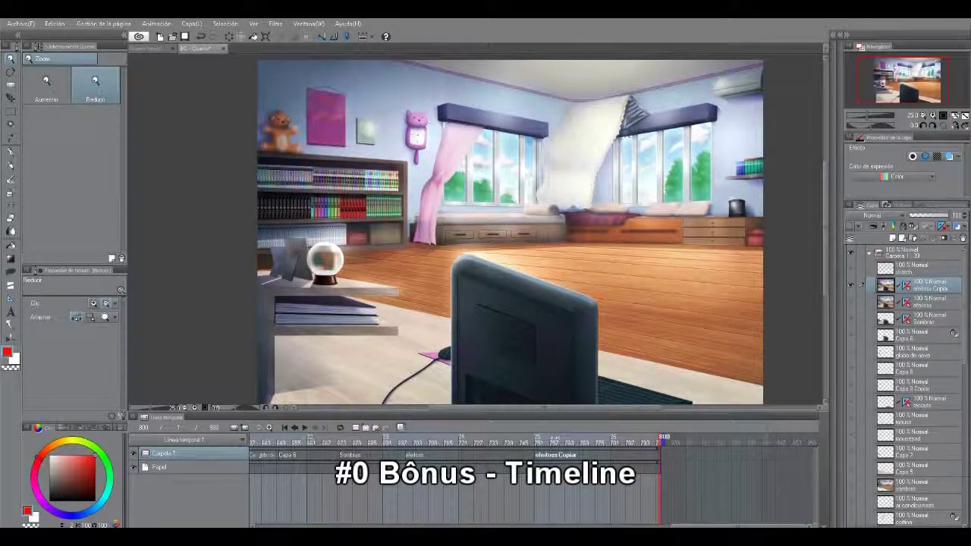
key(Home)
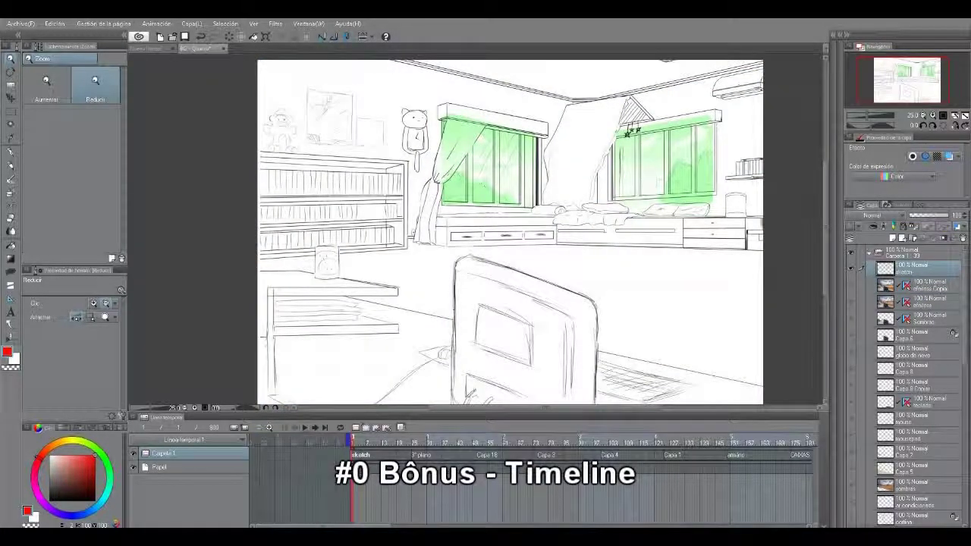
key(space)
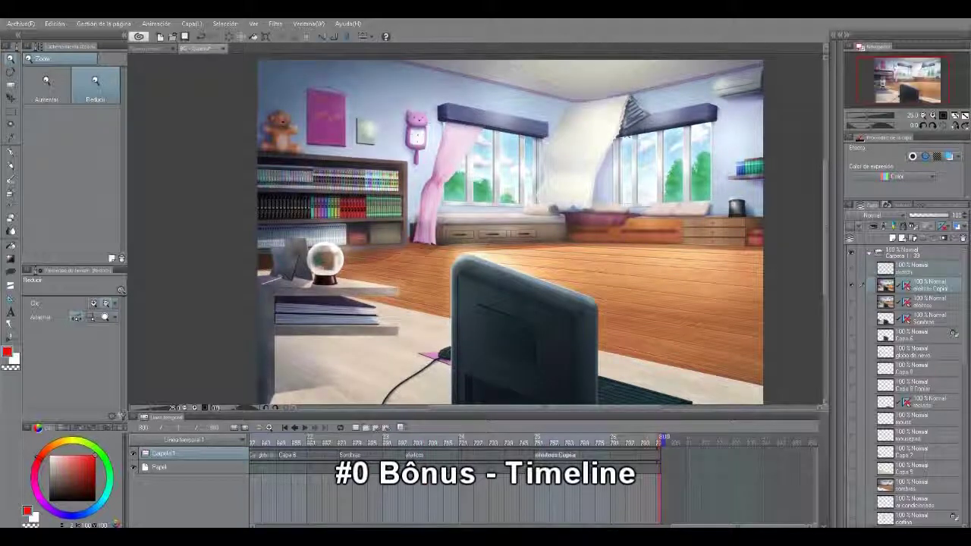
Export the animation as an MP4 movie named v at 1570 × 1080 pixels and 30 frames per second.
click(21, 23)
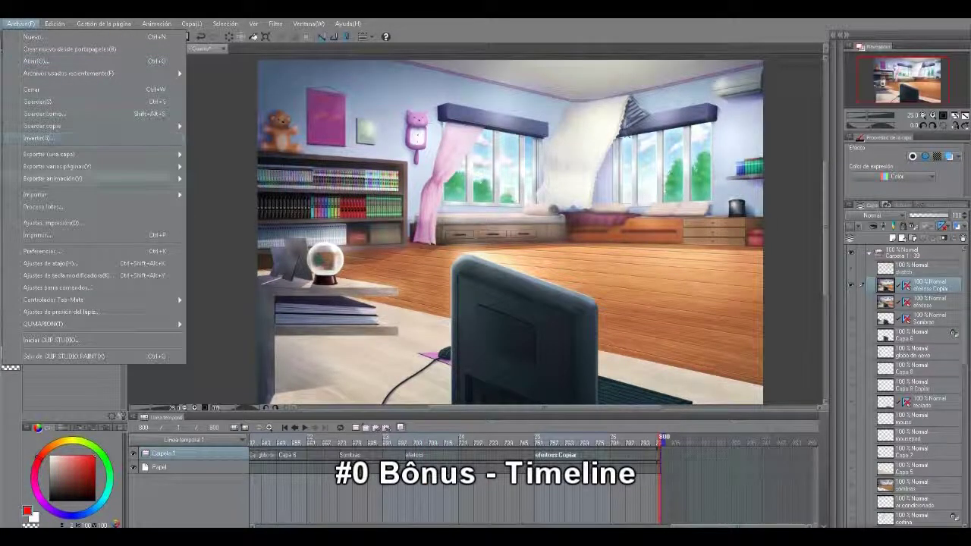
mouse_move(76, 178)
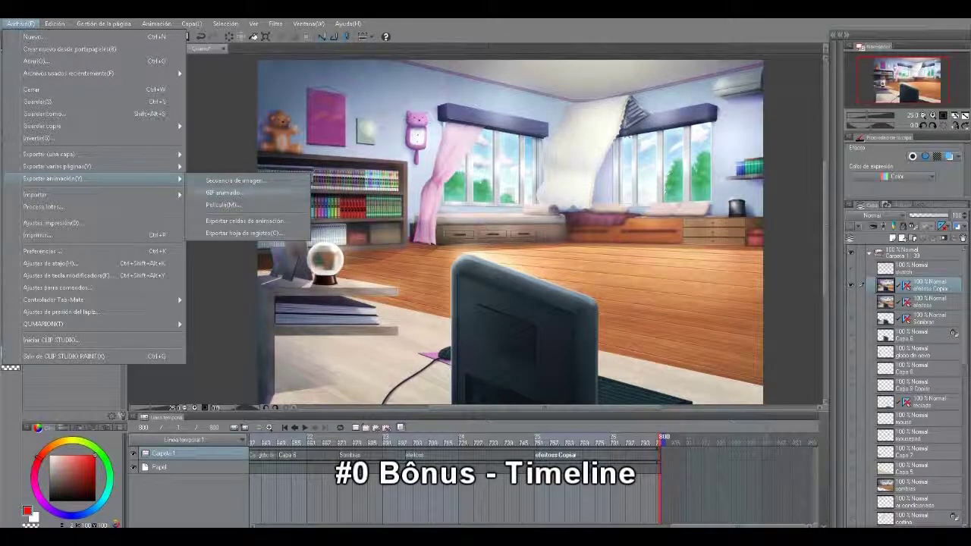
click(225, 205)
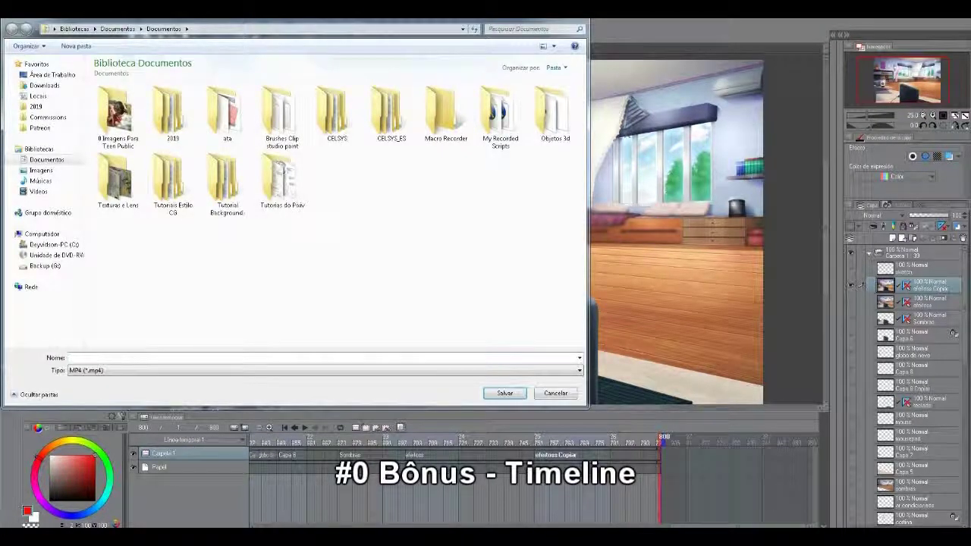
text(v)
key(Return)
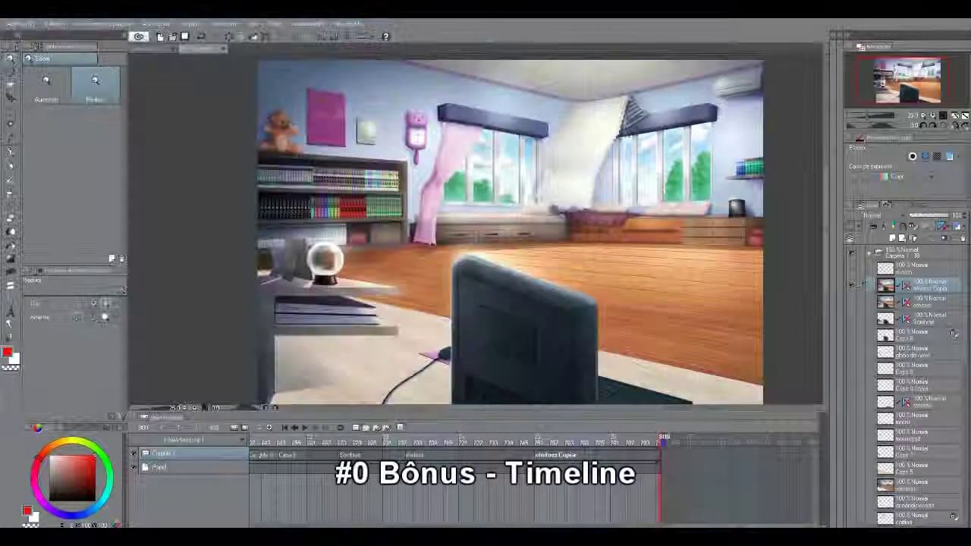
click(438, 232)
double_click(403, 232)
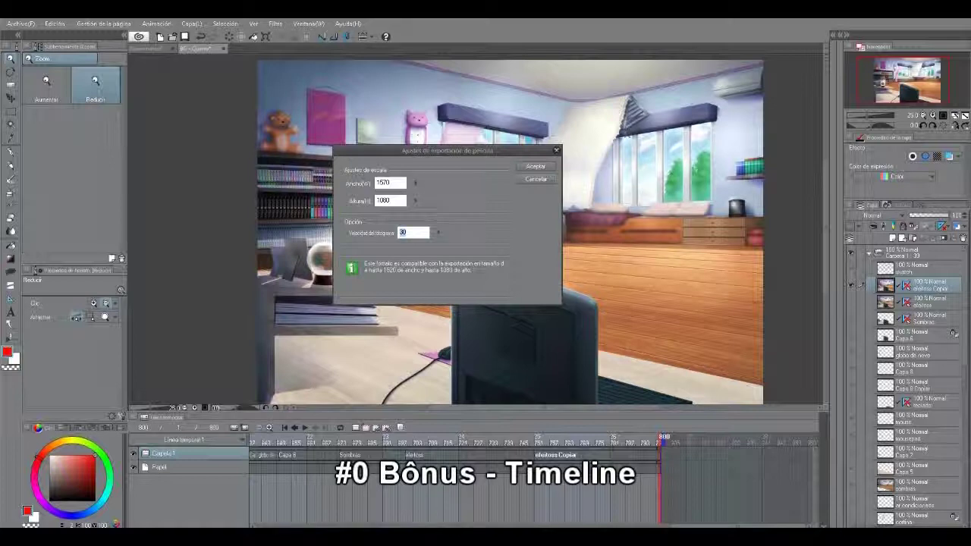
click(535, 166)
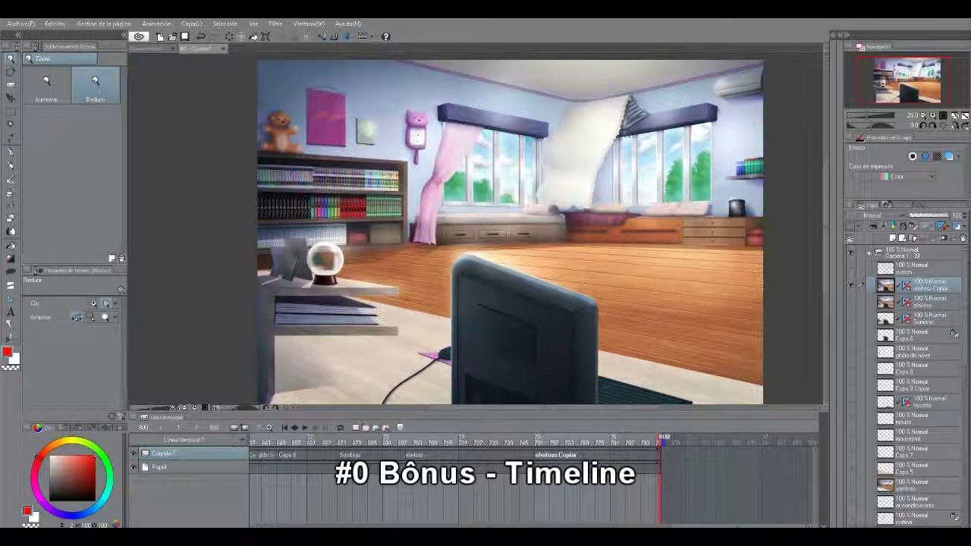